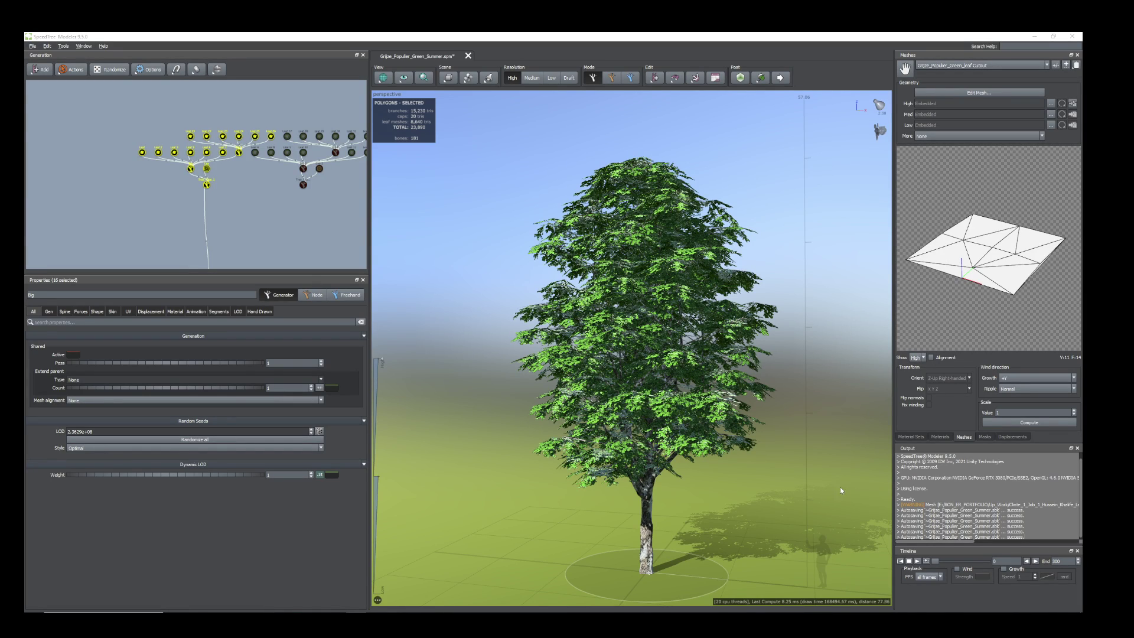
# Step: Select all generators of the existing poplar tree in the generation graph and toggle their visibility off
pyautogui.moveTo(765, 470)
pyautogui.mouseDown()
pyautogui.moveTo(803, 472)
pyautogui.moveTo(776, 471)
pyautogui.mouseUp()
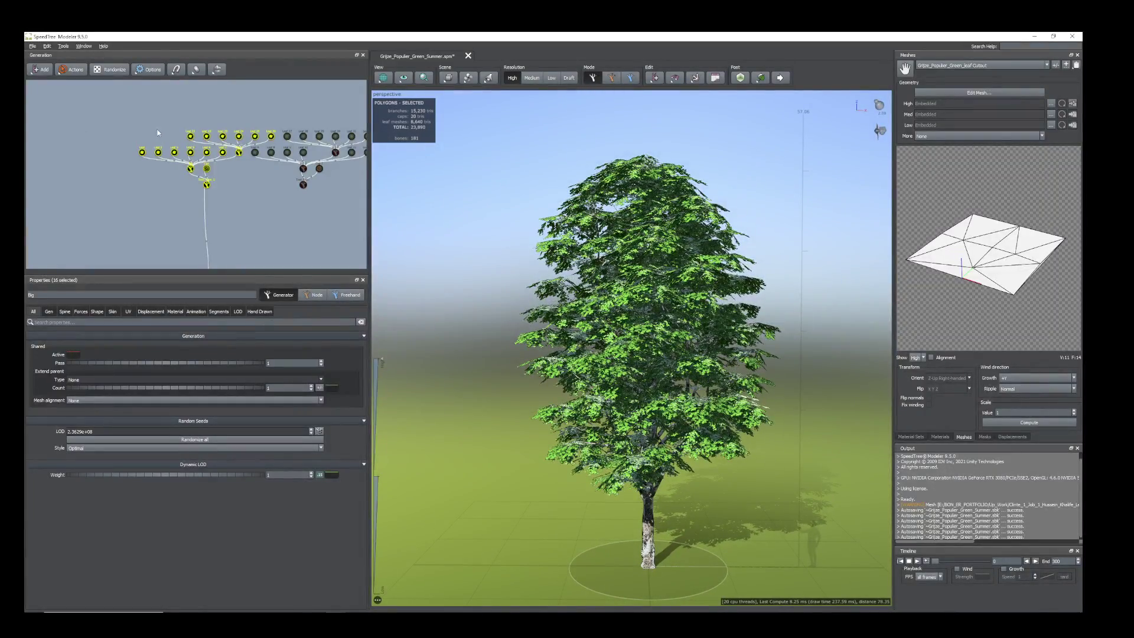
pyautogui.moveTo(123, 124); pyautogui.dragTo(243, 190)
pyautogui.moveTo(250, 124); pyautogui.dragTo(277, 144)
pyautogui.press('h')
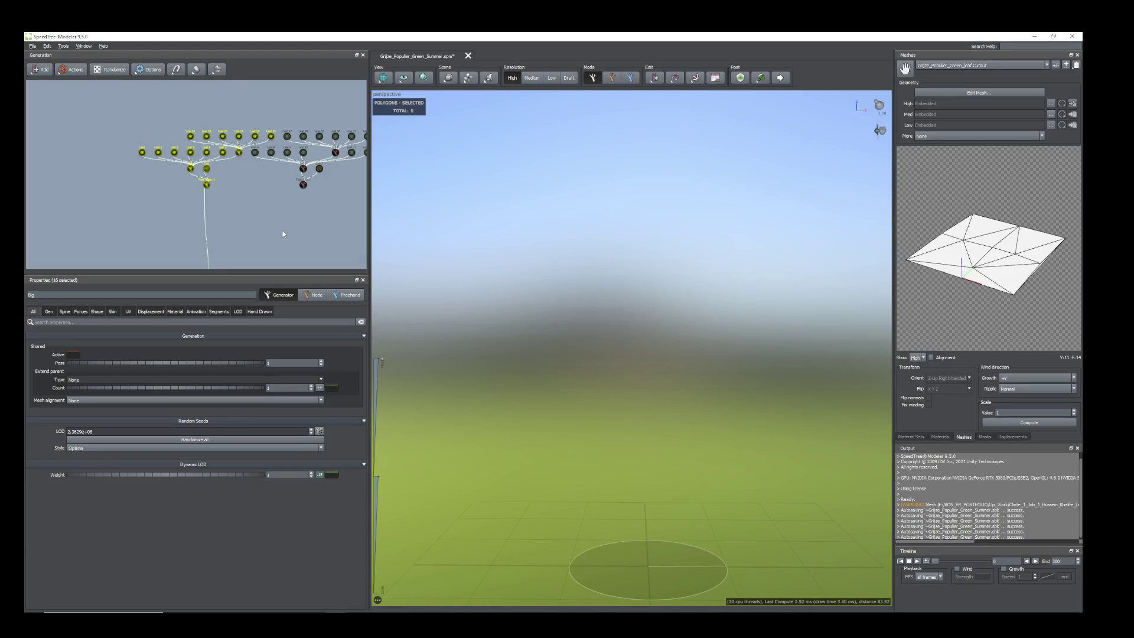
# Step: Add a new Trunk generator to the Tree node
pyautogui.moveTo(283, 232); pyautogui.dragTo(286, 93, button='middle')
pyautogui.scroll(8, 191, 173)
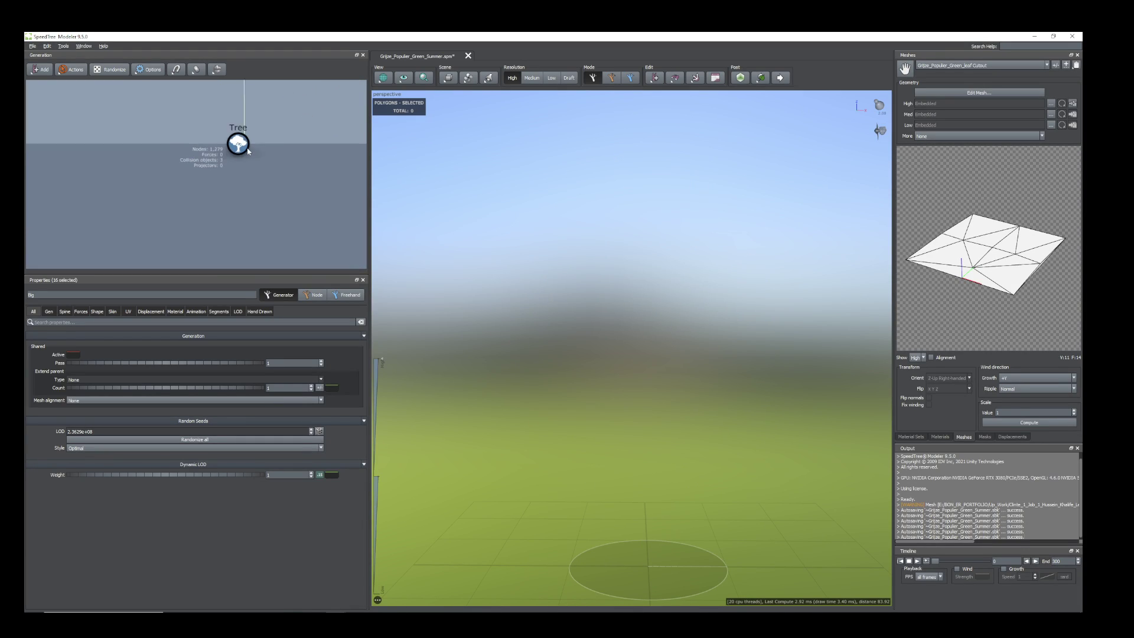
pyautogui.moveTo(322, 146); pyautogui.dragTo(225, 207, button='middle')
pyautogui.rightClick(207, 176)
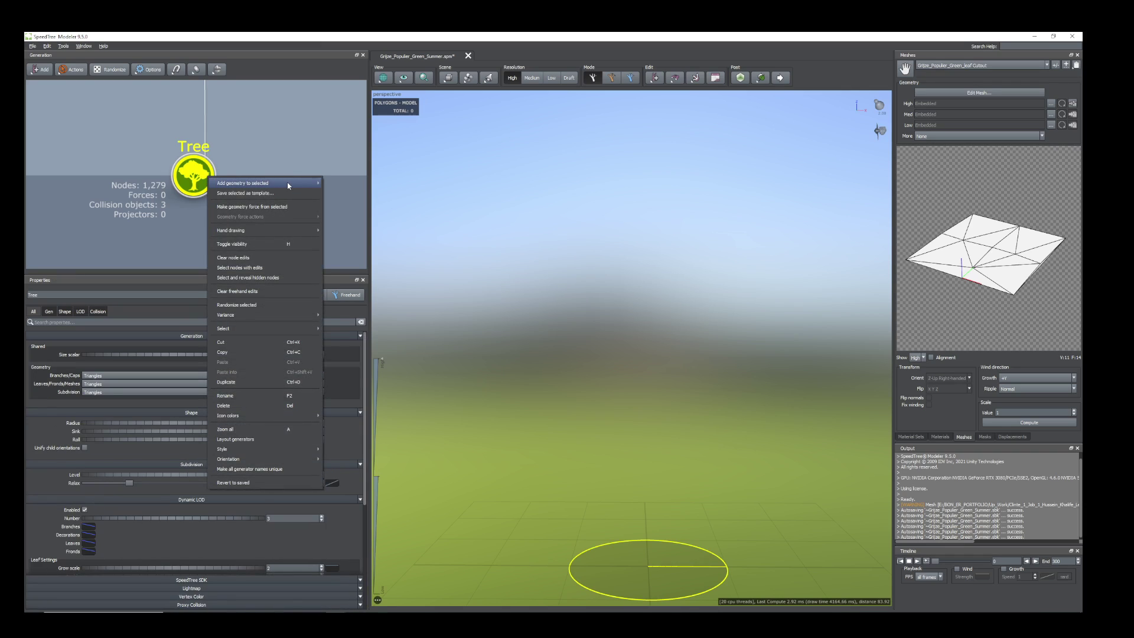
pyautogui.moveTo(284, 183)
pyautogui.click(352, 184)
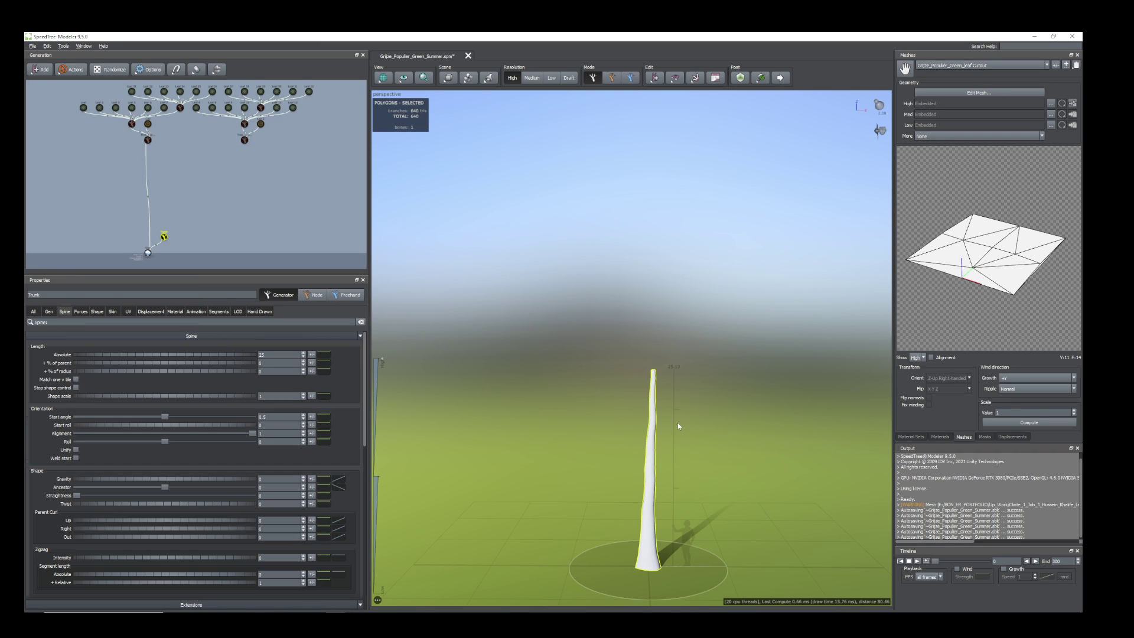
# Step: Set the new trunk's absolute spine length to 45
pyautogui.moveTo(692, 385)
pyautogui.mouseDown(button='middle')
pyautogui.moveTo(705, 372)
pyautogui.moveTo(704, 383)
pyautogui.mouseUp(button='middle')
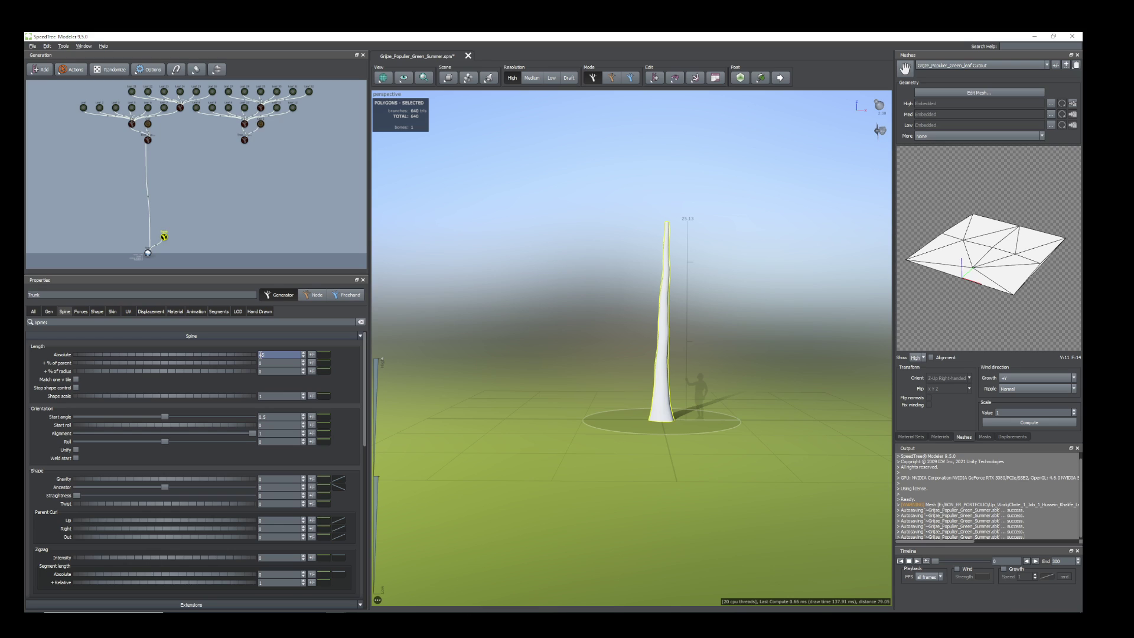
pyautogui.press('Return')
pyautogui.moveTo(774, 389); pyautogui.dragTo(744, 517, button='middle')
pyautogui.moveTo(772, 389); pyautogui.dragTo(633, 445)
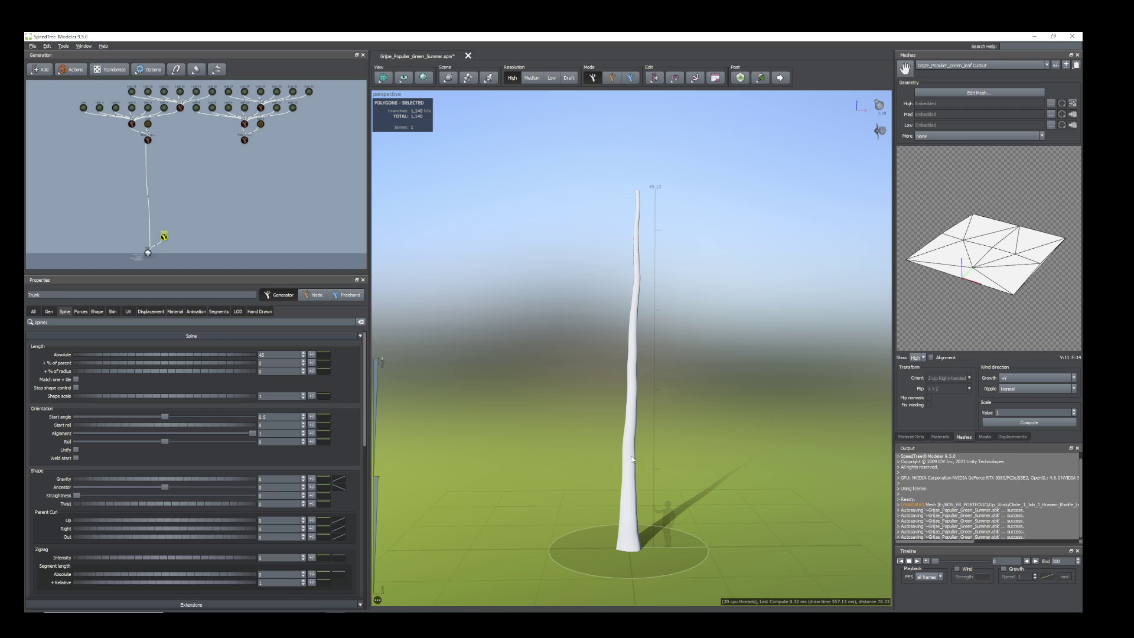
# Step: Reduce the trunk's polygons by setting its relative length segments to 0.27
pyautogui.click(632, 459)
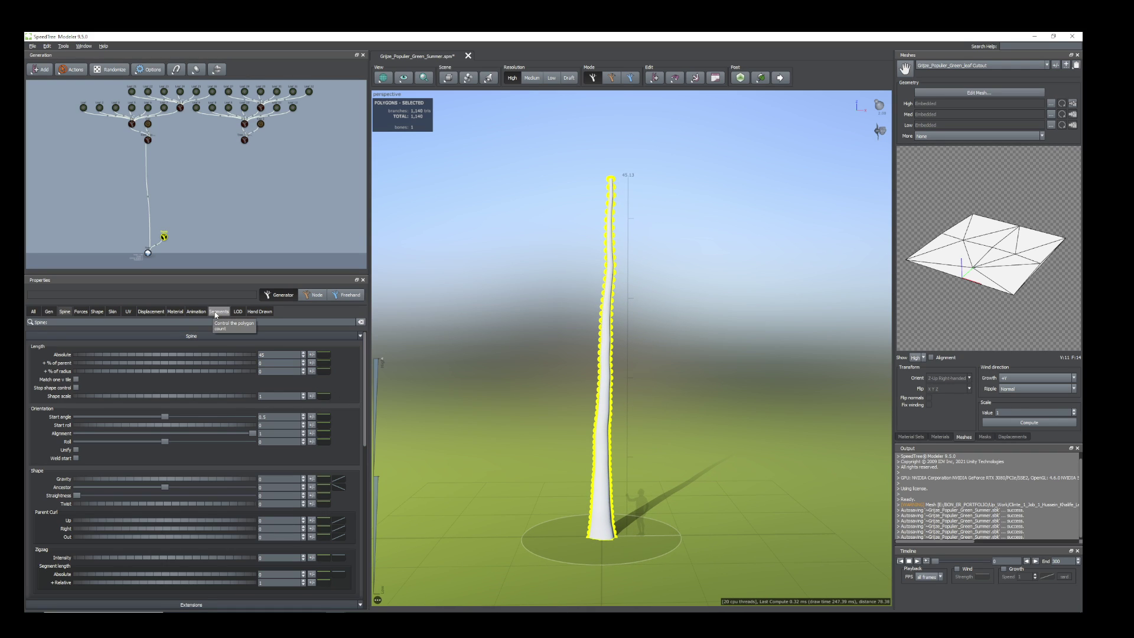
pyautogui.click(218, 311)
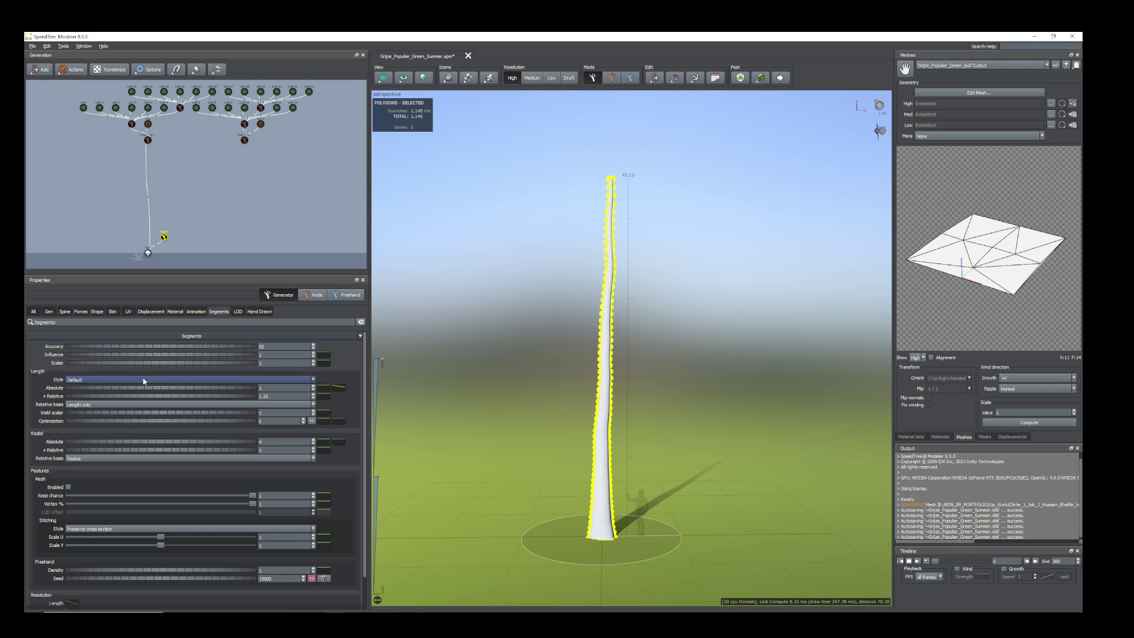
pyautogui.moveTo(159, 399); pyautogui.dragTo(122, 398)
pyautogui.moveTo(680, 472)
pyautogui.mouseDown()
pyautogui.moveTo(706, 518)
pyautogui.moveTo(726, 513)
pyautogui.moveTo(662, 472)
pyautogui.moveTo(685, 481)
pyautogui.moveTo(676, 486)
pyautogui.mouseUp()
pyautogui.moveTo(672, 447); pyautogui.dragTo(697, 455, button='middle')
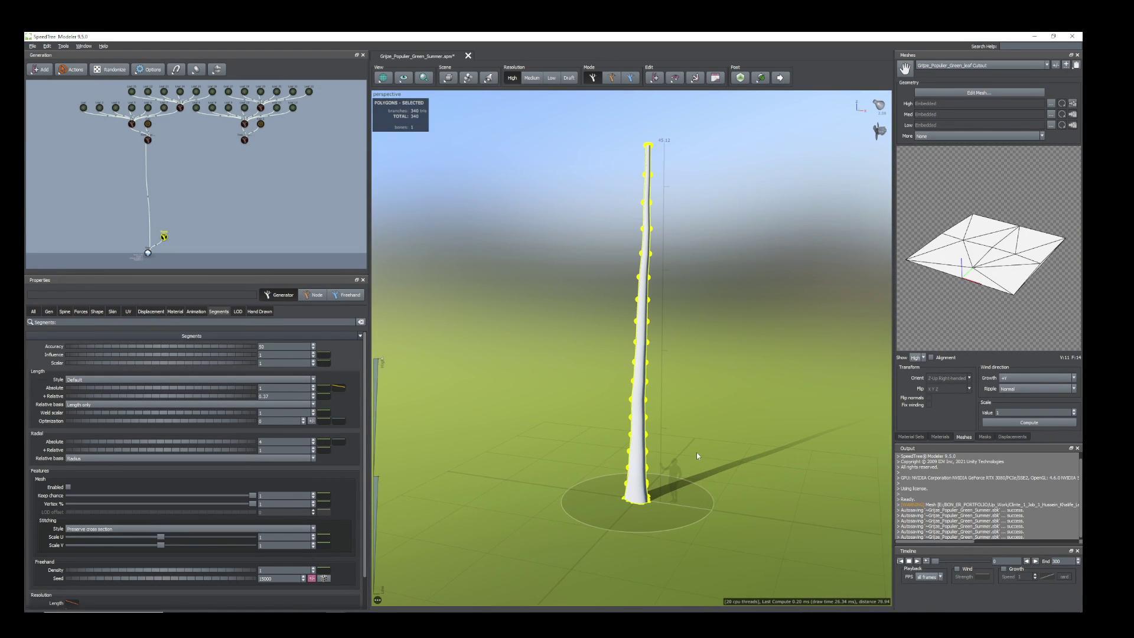
# Step: Assign the bark_01 2 material to the trunk's branch surface
pyautogui.click(176, 312)
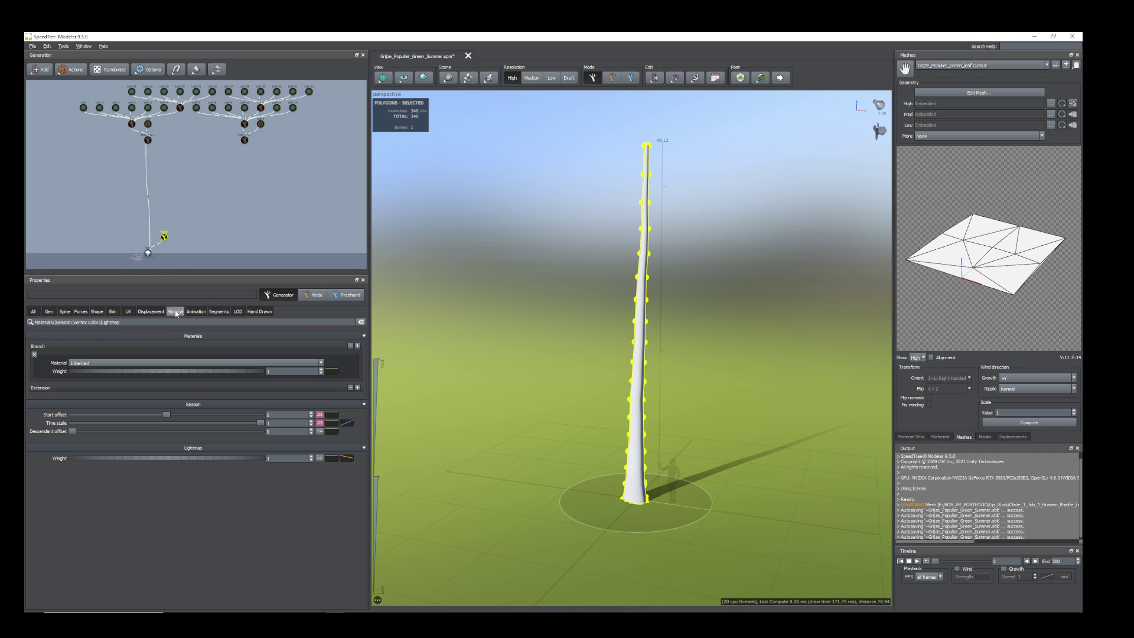
pyautogui.click(322, 364)
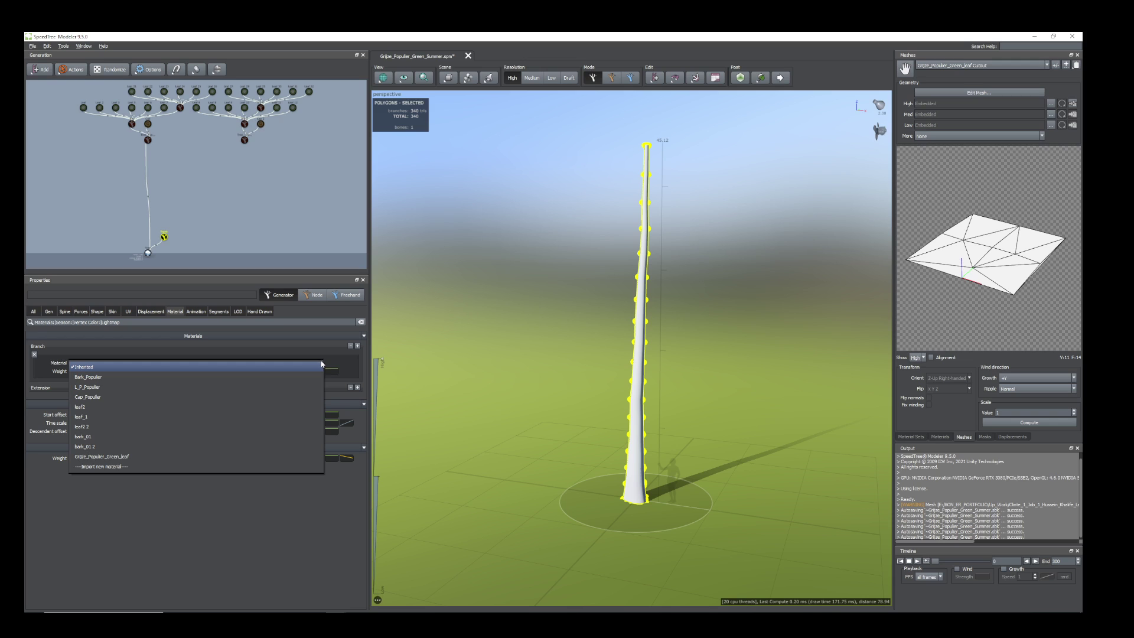
pyautogui.click(159, 447)
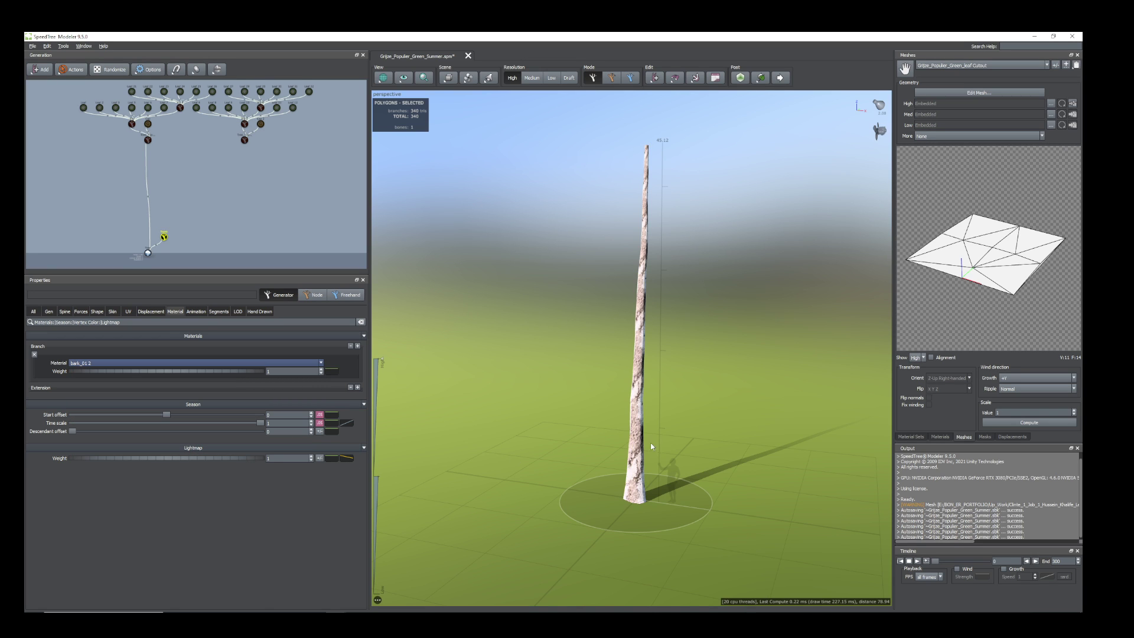
pyautogui.moveTo(647, 445)
pyautogui.mouseDown()
pyautogui.moveTo(731, 459)
pyautogui.moveTo(693, 459)
pyautogui.moveTo(673, 435)
pyautogui.moveTo(656, 478)
pyautogui.moveTo(652, 450)
pyautogui.mouseUp()
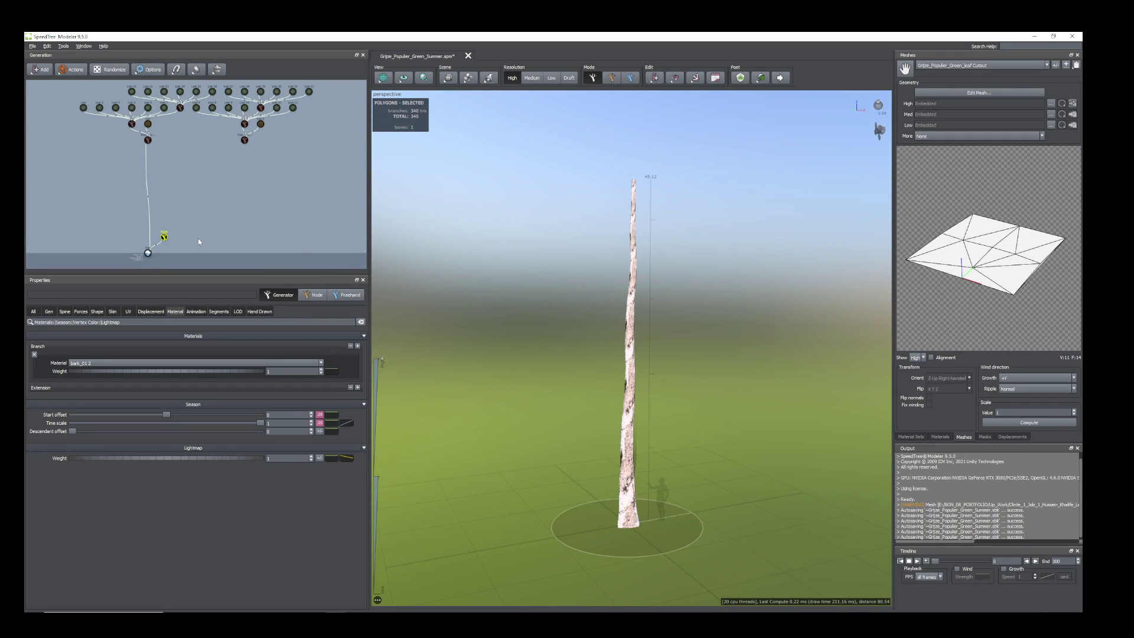
# Step: Add a Cap generator to the new trunk to close its open tip
pyautogui.moveTo(198, 242); pyautogui.dragTo(246, 243, button='middle')
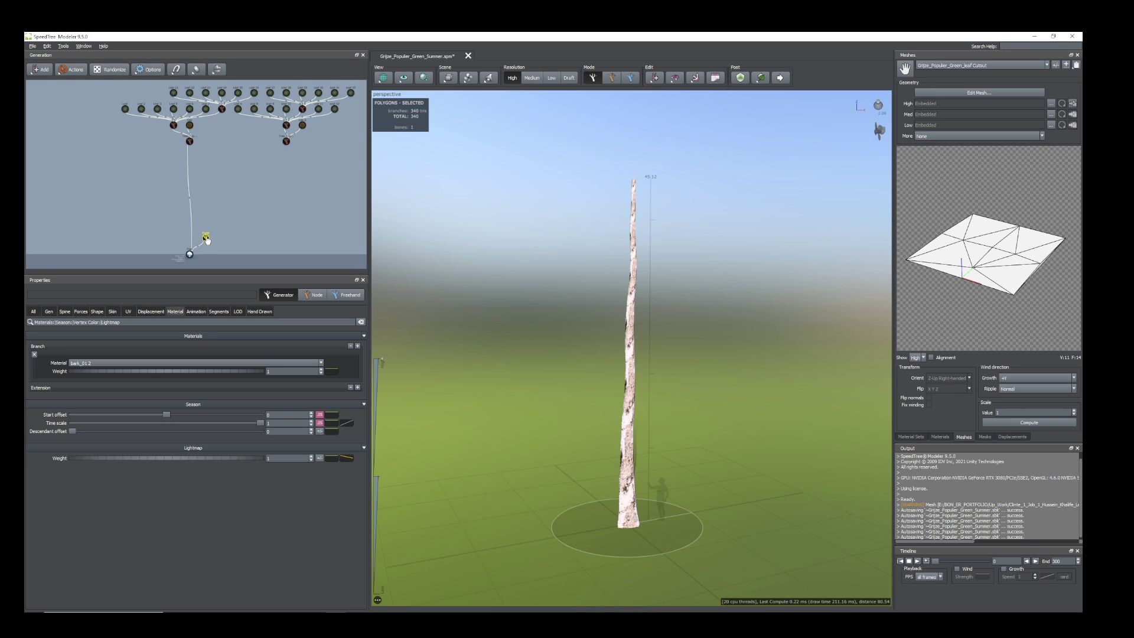
pyautogui.scroll(-2, 164, 146)
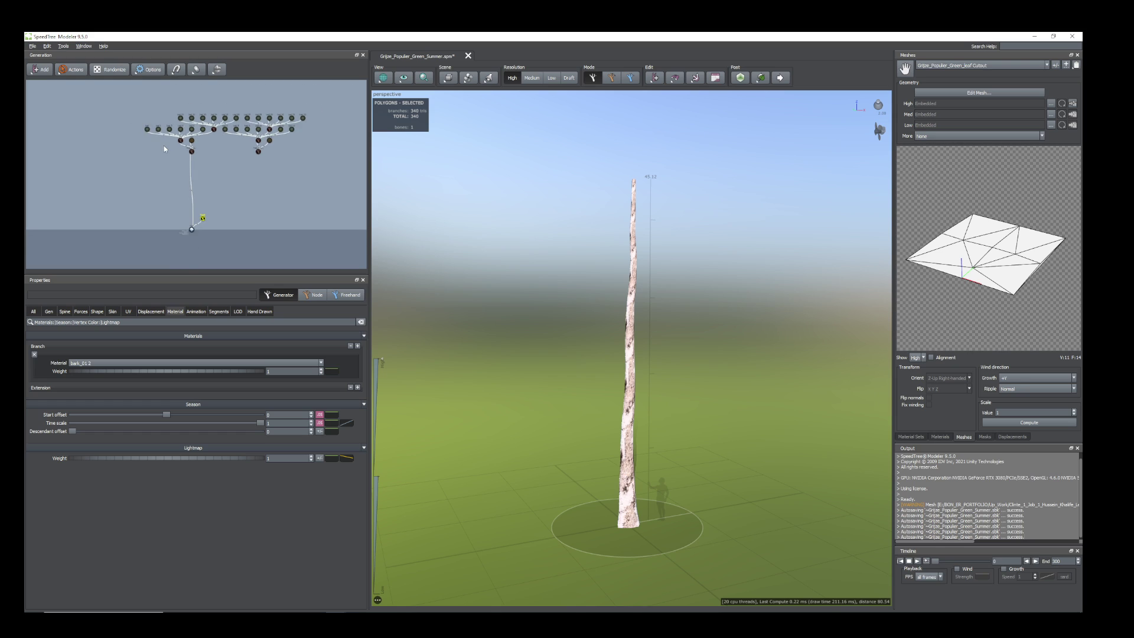
pyautogui.scroll(6, 165, 145)
pyautogui.moveTo(178, 139); pyautogui.dragTo(182, 186, button='middle')
pyautogui.scroll(-3, 226, 224)
pyautogui.moveTo(285, 249); pyautogui.dragTo(276, 160, button='middle')
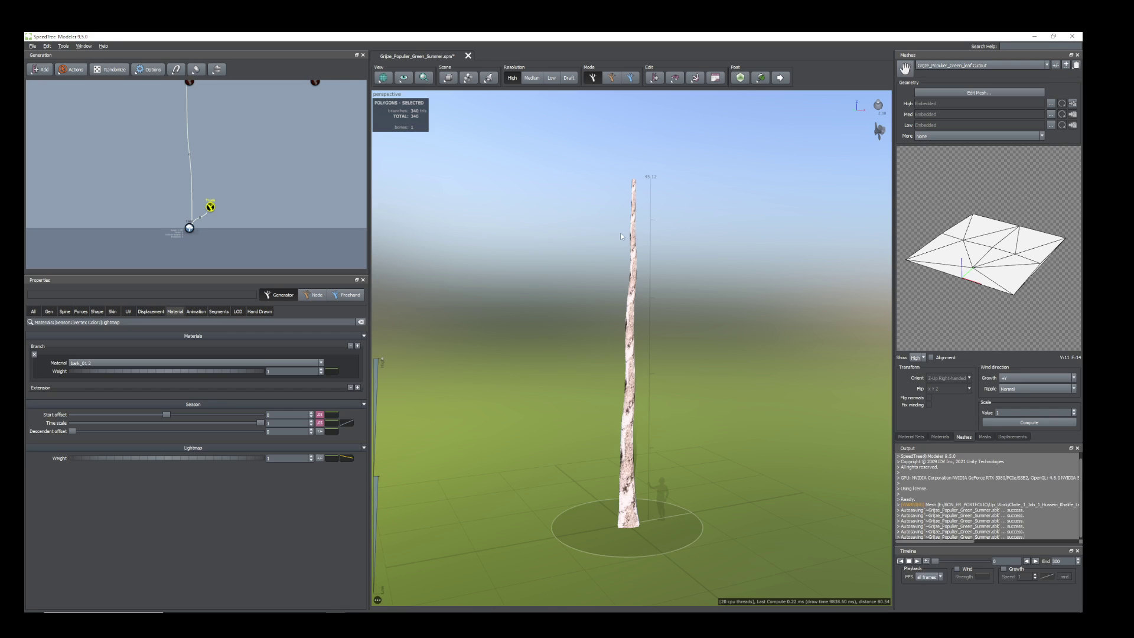
pyautogui.moveTo(620, 236); pyautogui.dragTo(646, 220)
pyautogui.scroll(3, 645, 220)
pyautogui.moveTo(644, 138); pyautogui.dragTo(641, 248, button='middle')
pyautogui.moveTo(641, 248); pyautogui.dragTo(645, 252)
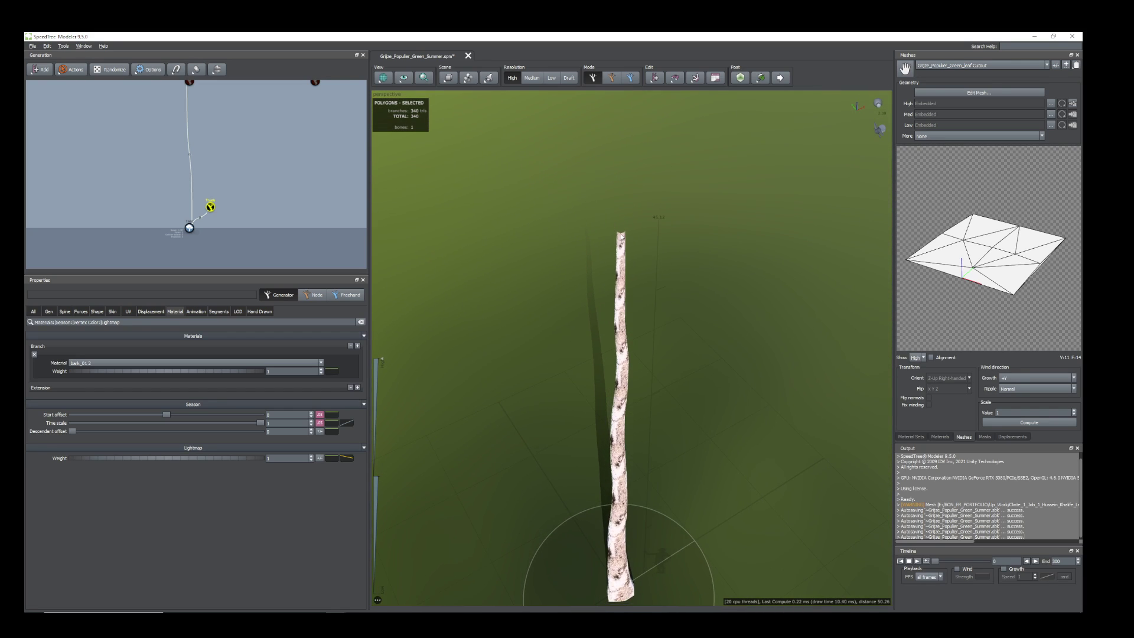
pyautogui.rightClick(210, 208)
pyautogui.moveTo(264, 213)
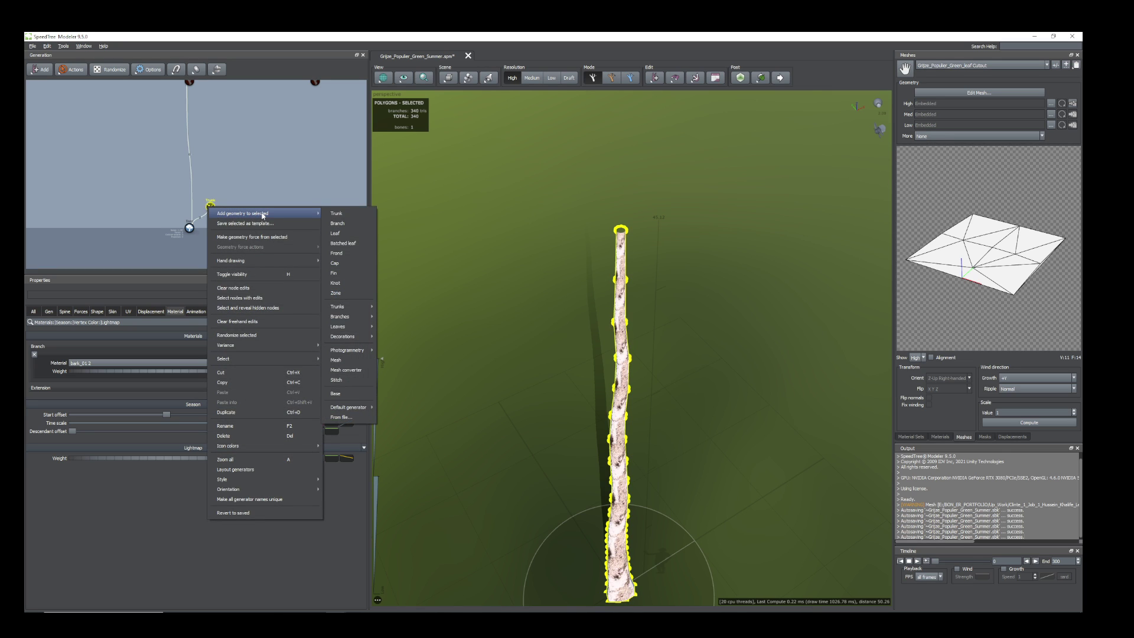
pyautogui.click(347, 267)
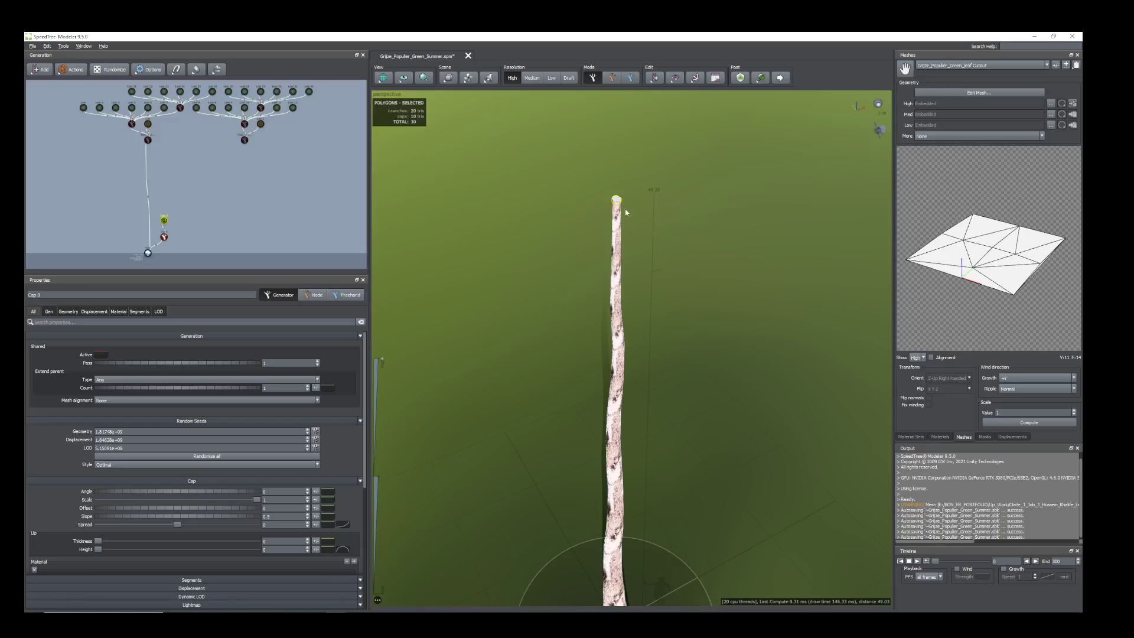
# Step: Assign the bark_01 2 material to the trunk's cap
pyautogui.click(617, 200)
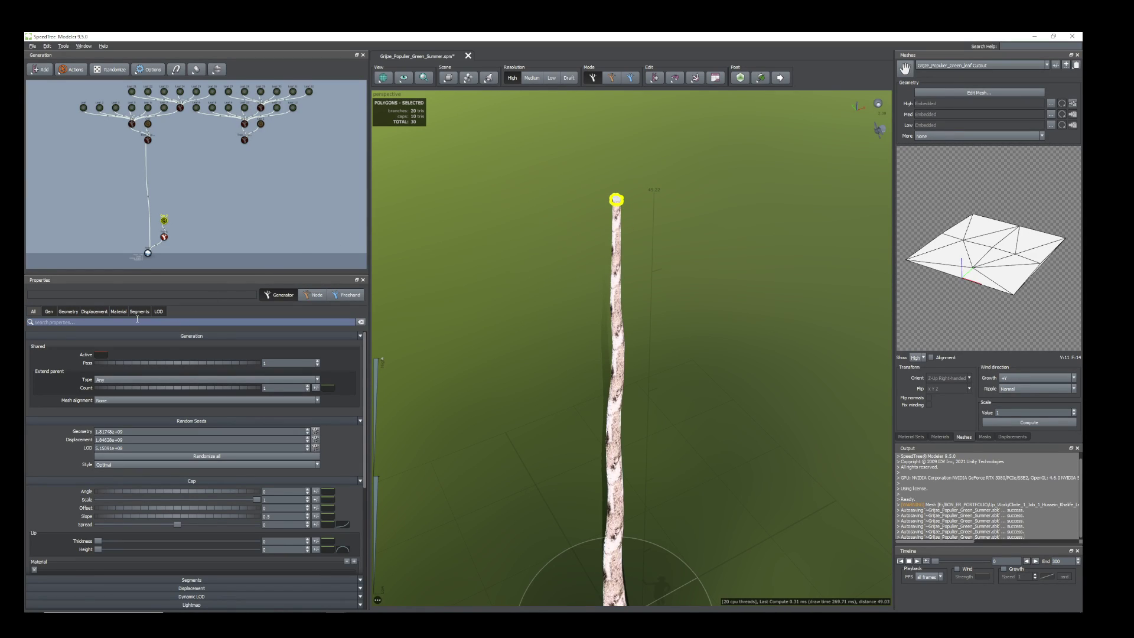
pyautogui.click(118, 312)
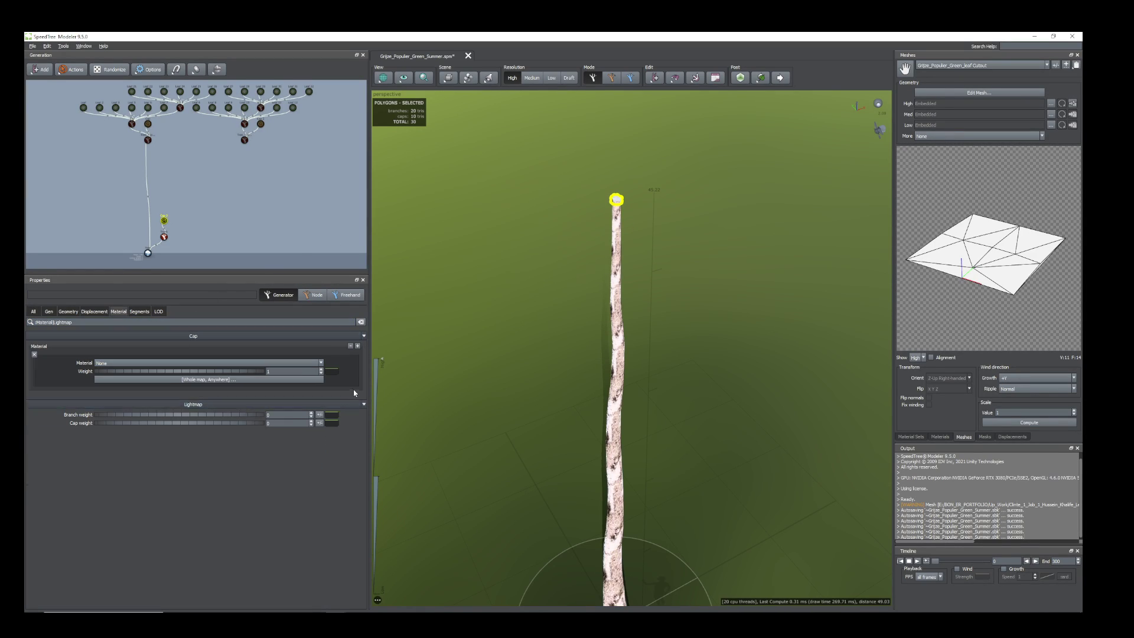
pyautogui.click(283, 363)
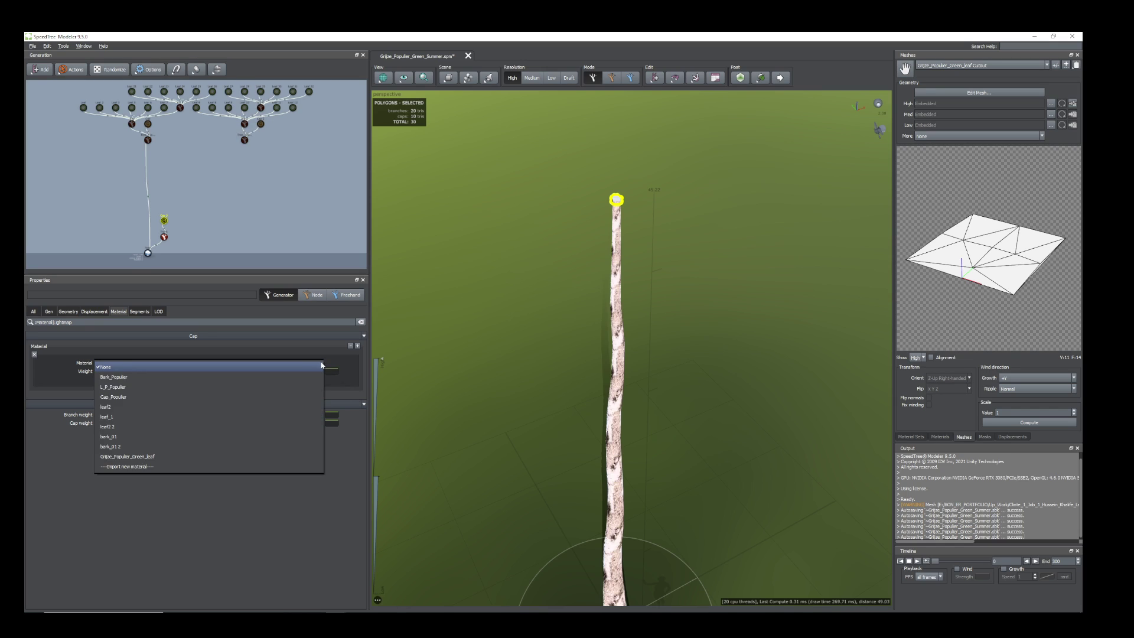
pyautogui.click(181, 447)
pyautogui.scroll(-5, 591, 372)
pyautogui.moveTo(610, 380); pyautogui.dragTo(635, 371)
pyautogui.moveTo(634, 371); pyautogui.dragTo(641, 337, button='middle')
pyautogui.scroll(4, 205, 155)
# Step: Add the Big branches preset to the new trunk
pyautogui.moveTo(193, 225); pyautogui.dragTo(260, 112, button='middle')
pyautogui.scroll(3, 195, 201)
pyautogui.moveTo(235, 167); pyautogui.dragTo(268, 154, button='middle')
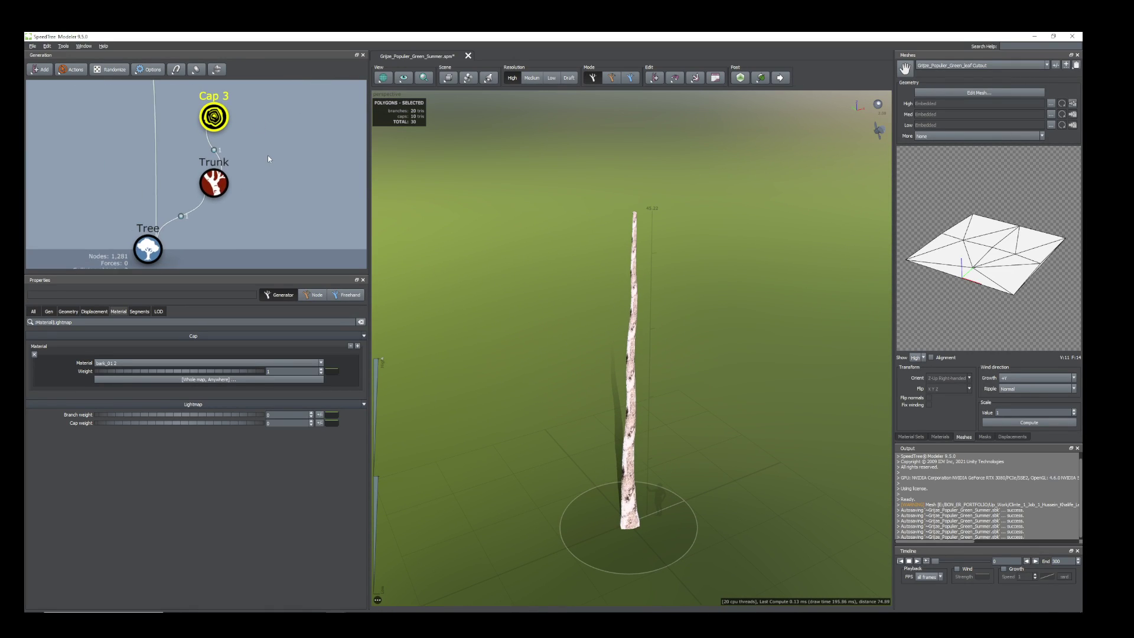
pyautogui.click(211, 182)
pyautogui.rightClick(211, 182)
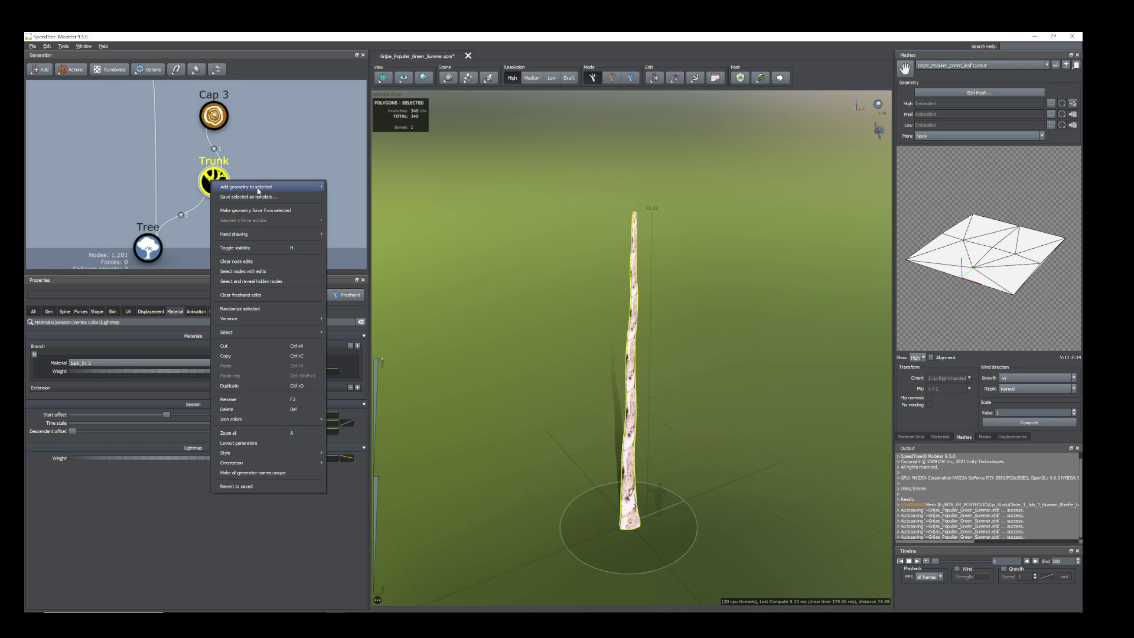
pyautogui.moveTo(254, 187)
pyautogui.moveTo(360, 294)
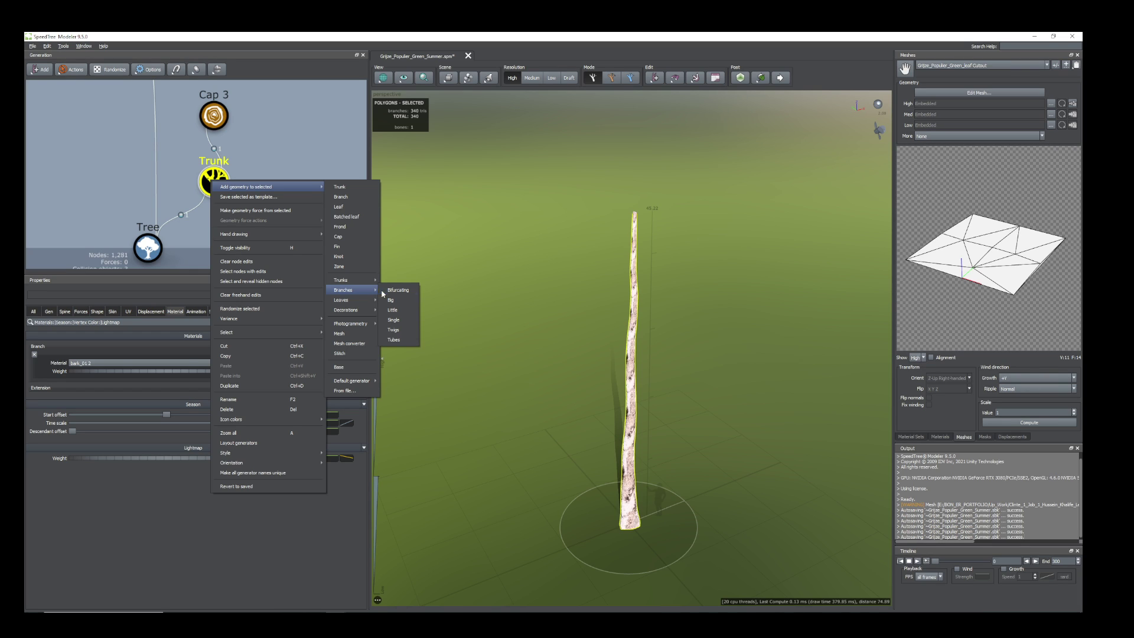
pyautogui.click(392, 300)
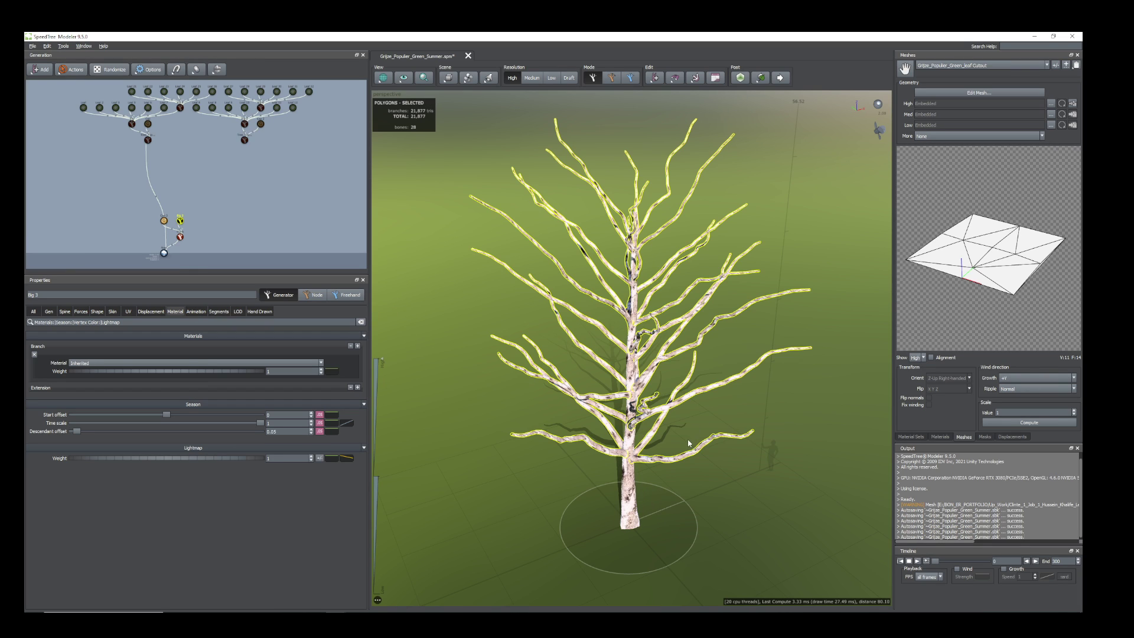
# Step: Set the relative length segments of the Big branches to 0.09 and select one branch to show its segment points
pyautogui.moveTo(677, 440); pyautogui.dragTo(463, 241, button='middle')
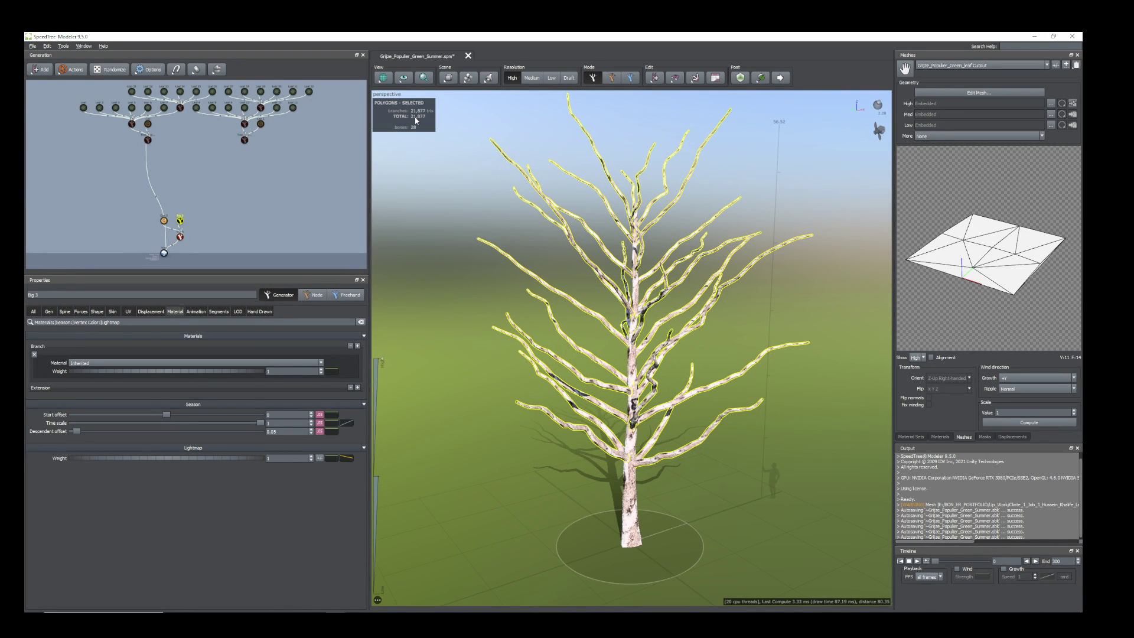
pyautogui.scroll(-2, 707, 426)
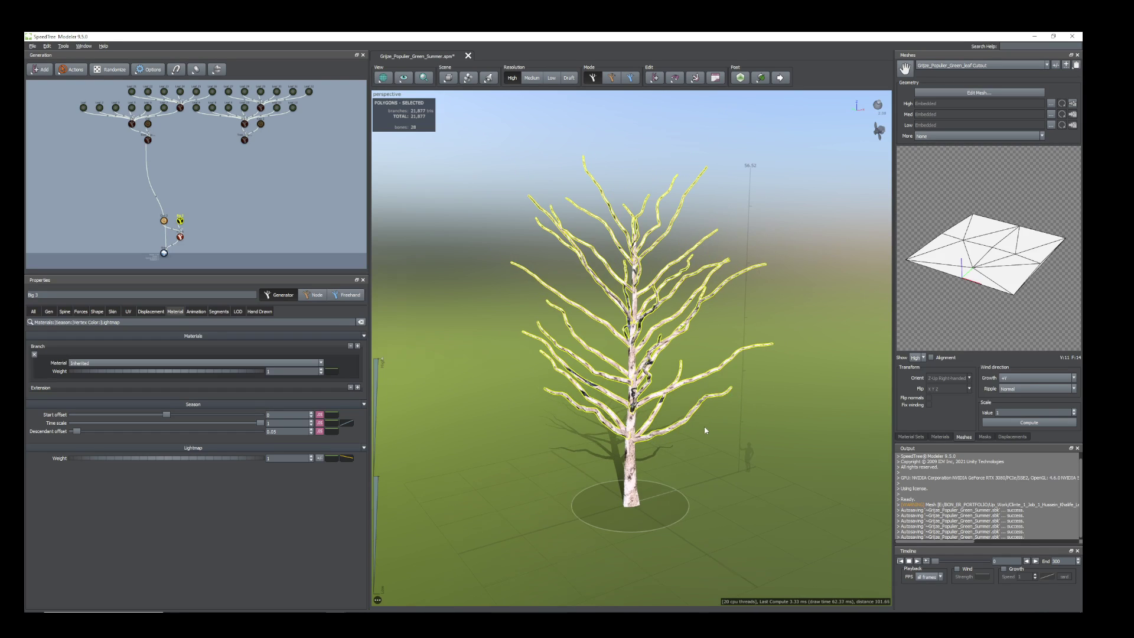
pyautogui.moveTo(704, 426)
pyautogui.mouseDown()
pyautogui.moveTo(677, 385)
pyautogui.moveTo(718, 424)
pyautogui.moveTo(689, 412)
pyautogui.mouseUp()
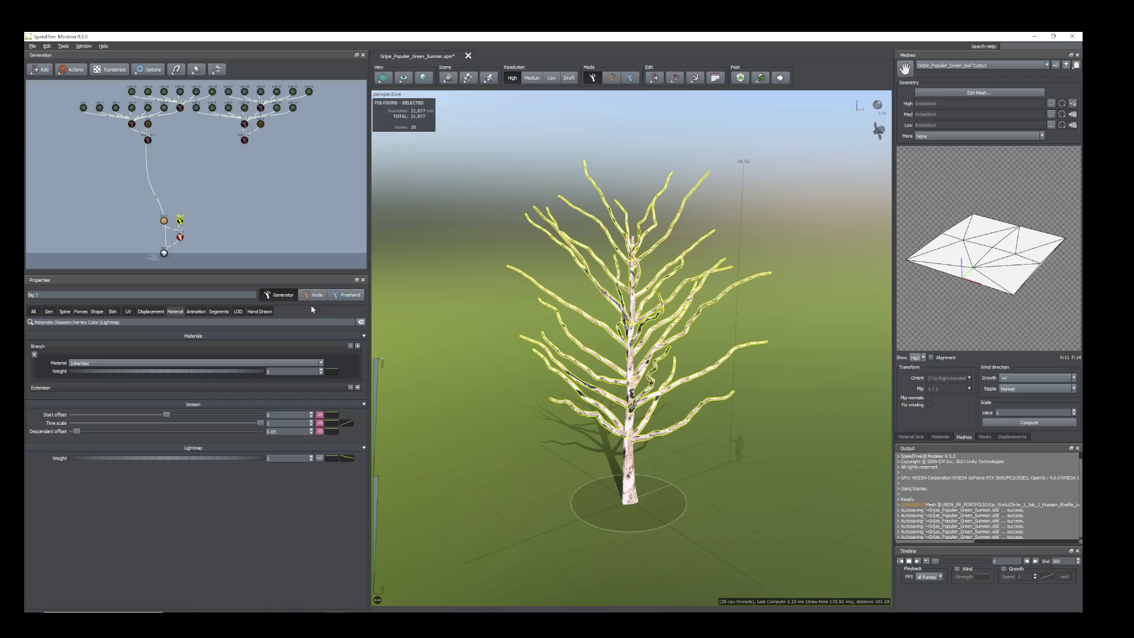
pyautogui.click(219, 312)
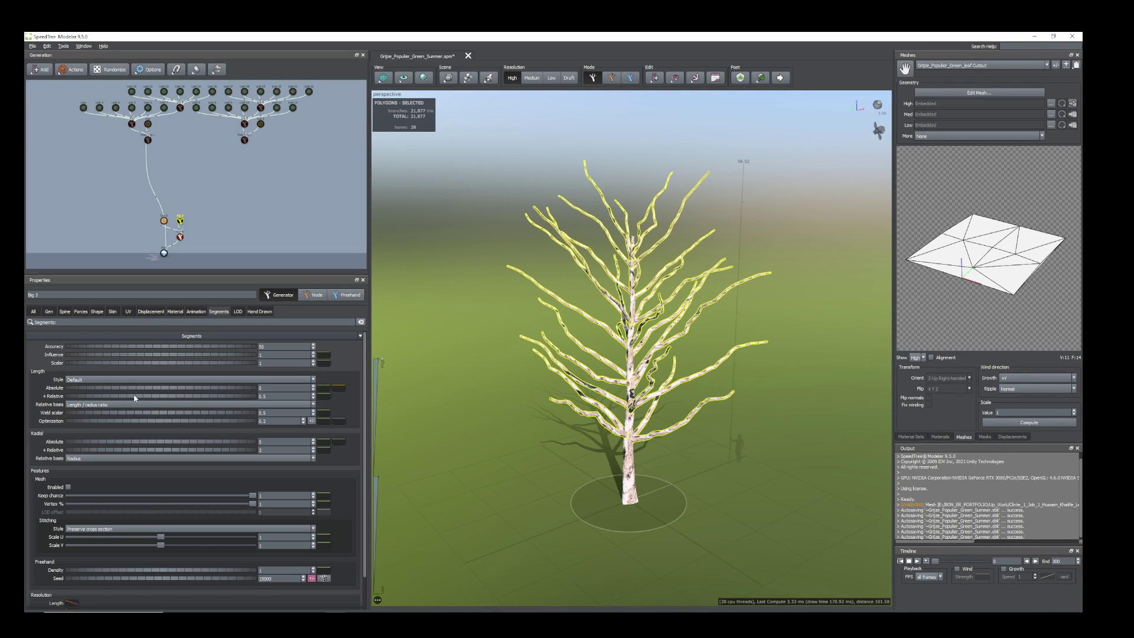
pyautogui.moveTo(139, 399); pyautogui.dragTo(122, 399)
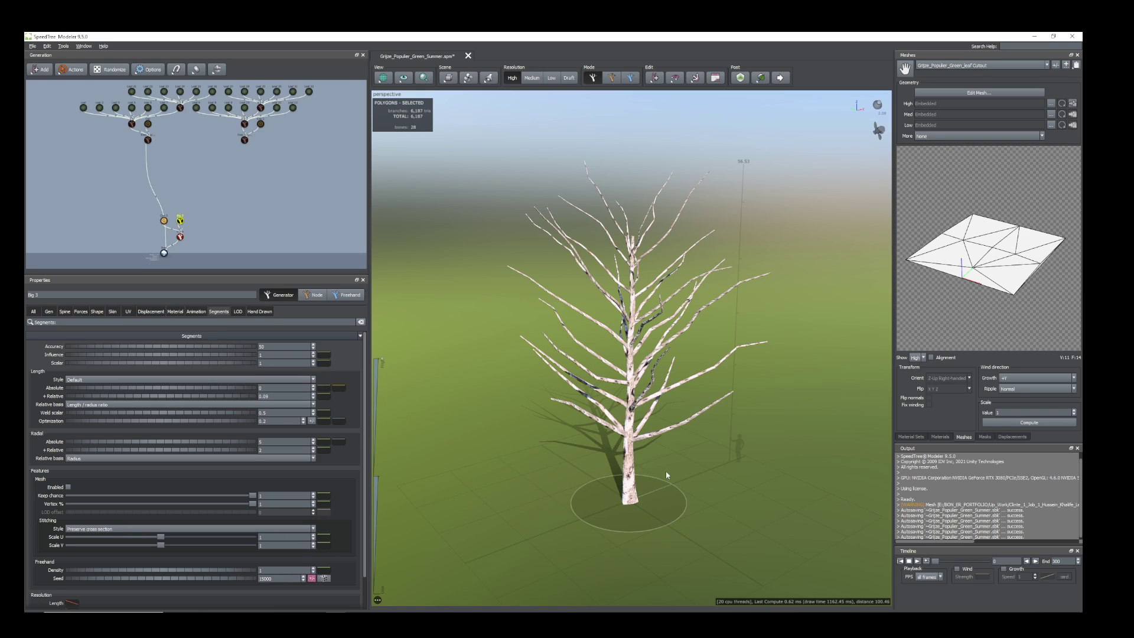
pyautogui.moveTo(665, 470)
pyautogui.mouseDown()
pyautogui.moveTo(624, 444)
pyautogui.moveTo(666, 447)
pyautogui.mouseUp()
pyautogui.click(274, 421)
pyautogui.press('Return')
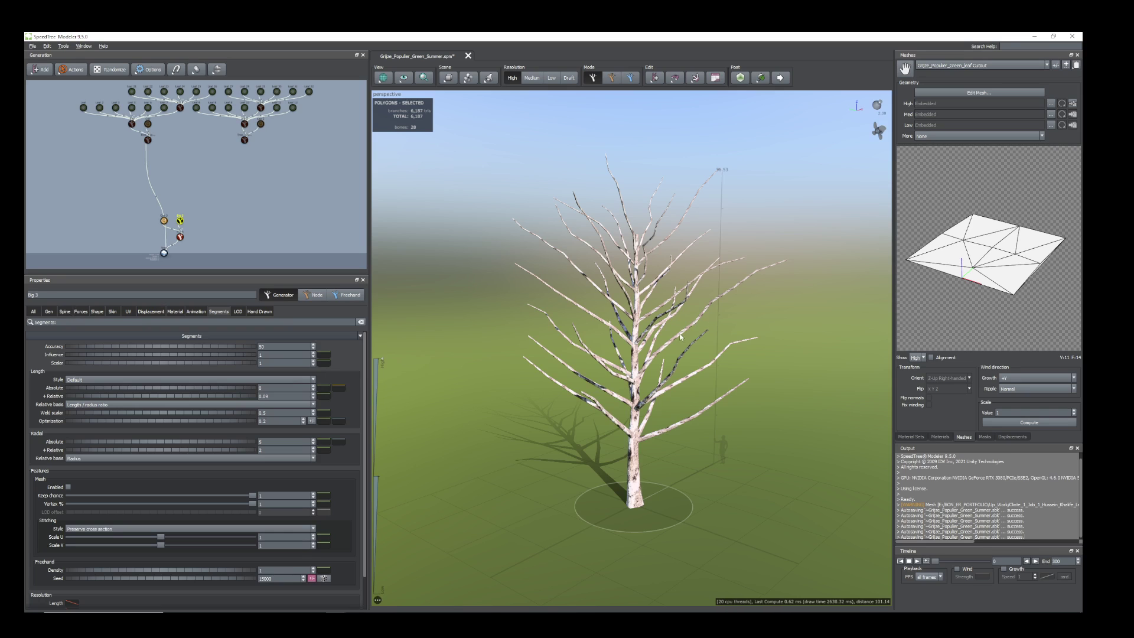
pyautogui.moveTo(679, 340); pyautogui.dragTo(643, 342)
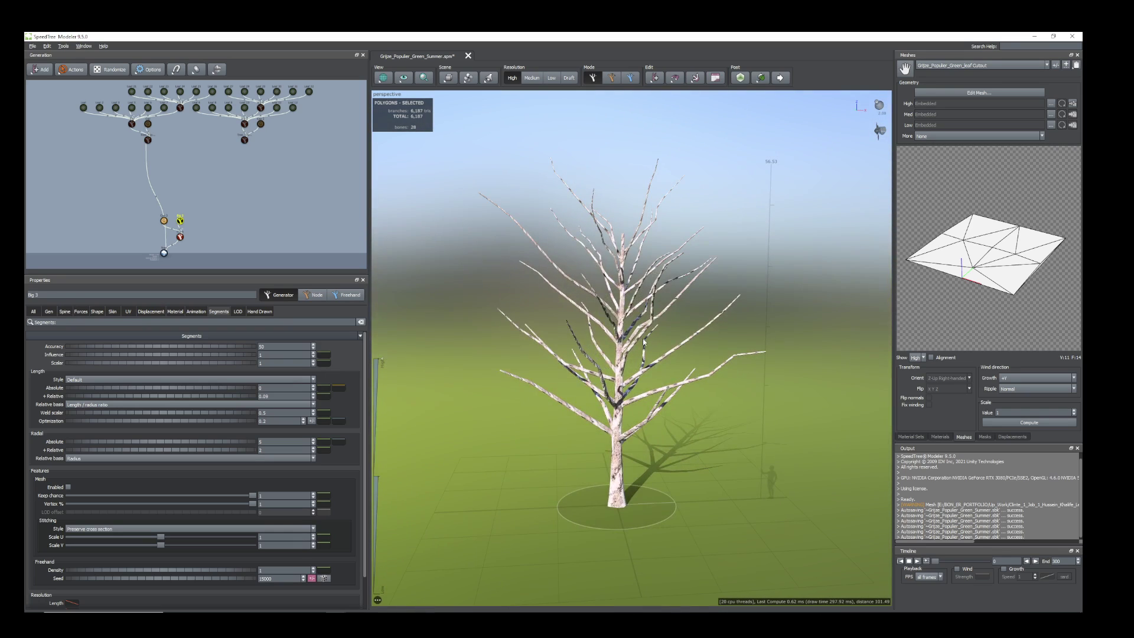
pyautogui.click(576, 286)
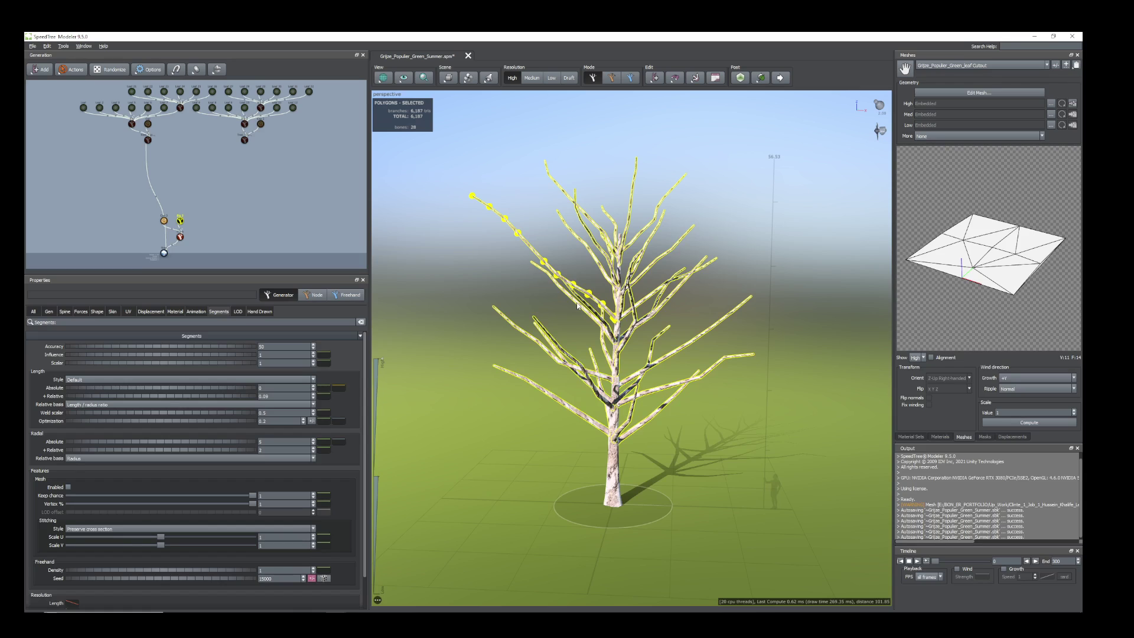
# Step: Set the start angle of the Big branches to 0.28 in their spine orientation
pyautogui.moveTo(471, 259); pyautogui.dragTo(449, 241)
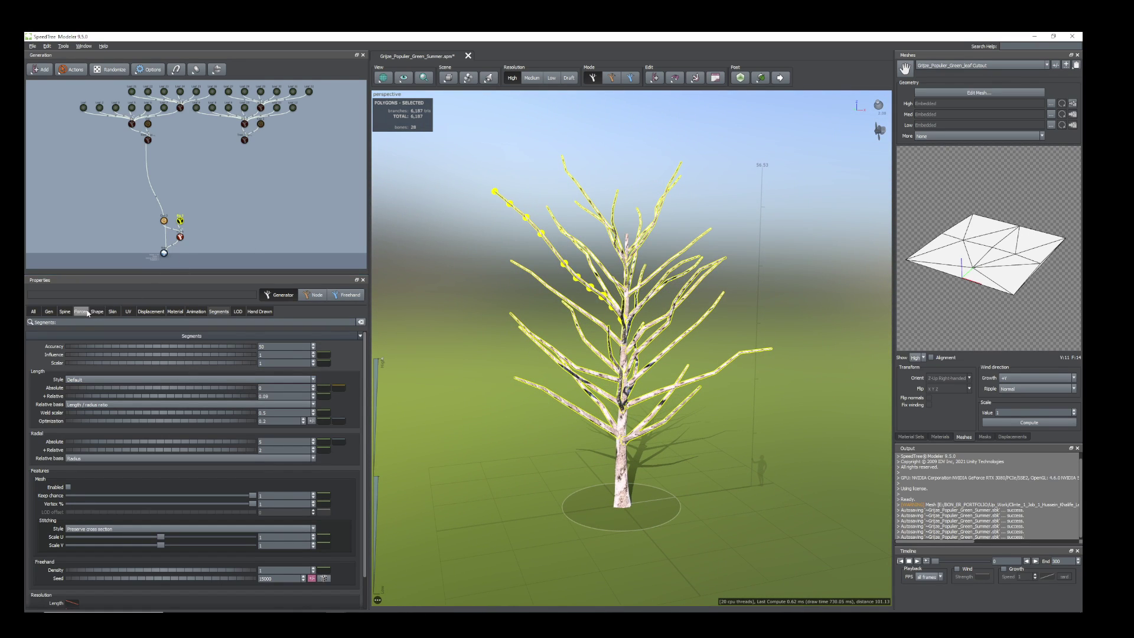
pyautogui.click(67, 315)
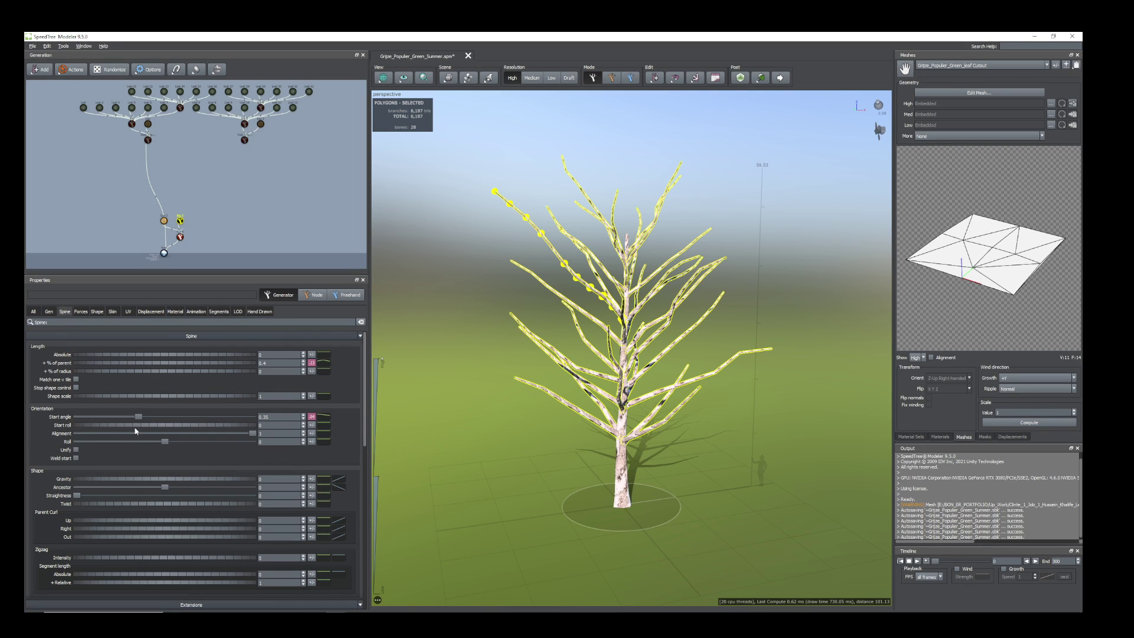
pyautogui.moveTo(144, 420); pyautogui.dragTo(123, 417)
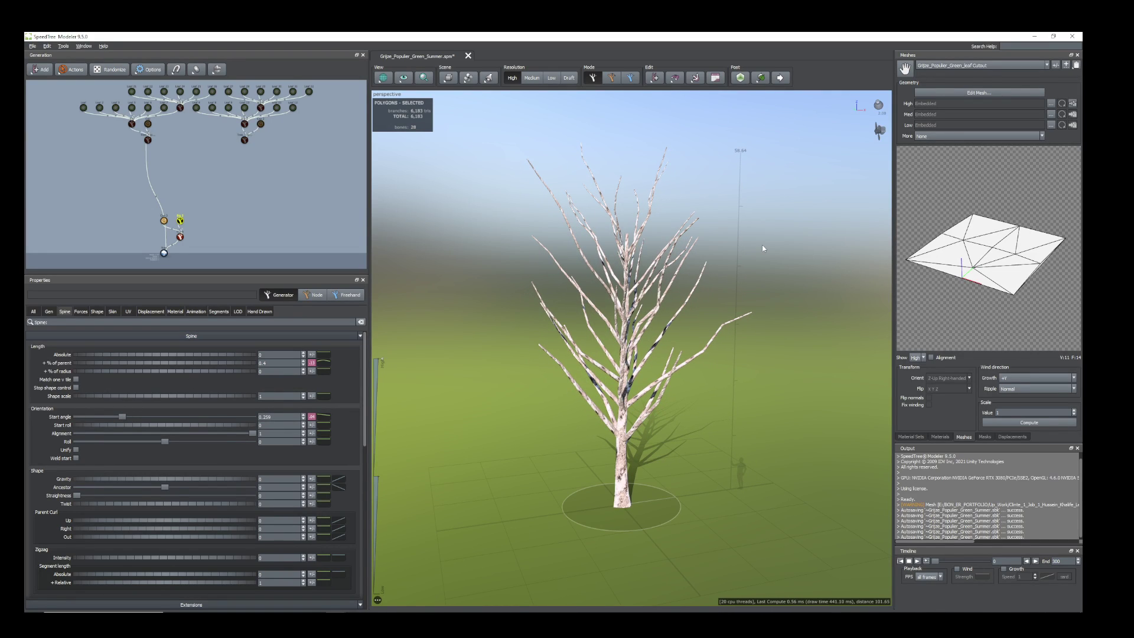
pyautogui.moveTo(640, 277); pyautogui.dragTo(617, 284)
pyautogui.moveTo(123, 419); pyautogui.dragTo(126, 419)
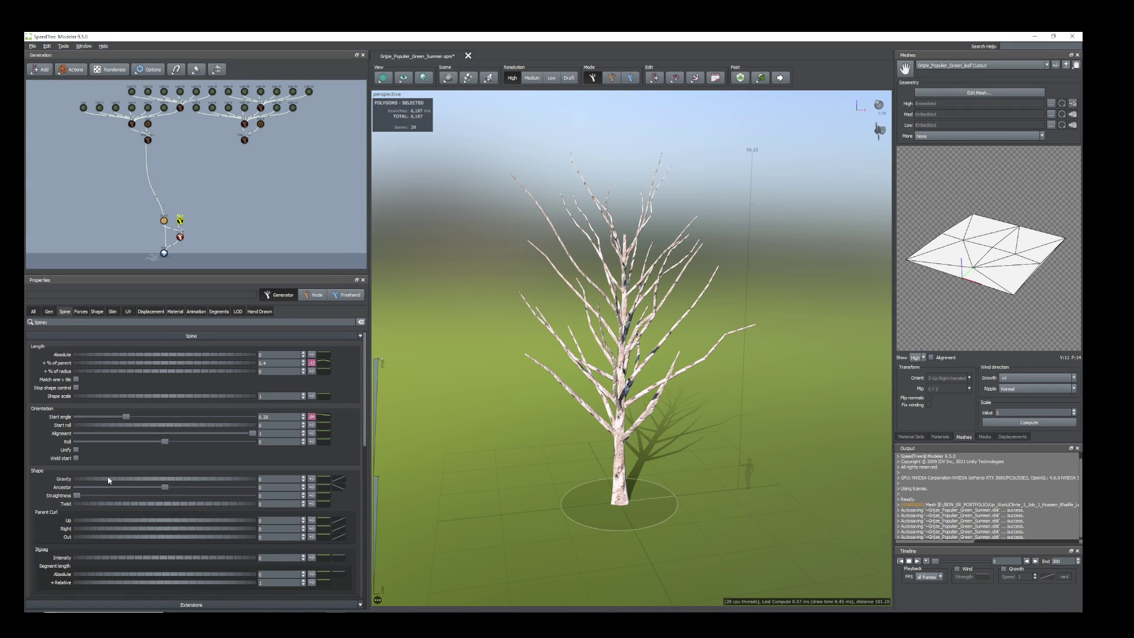
# Step: Set the spine gravity of the Big branches to -0.03 so they curve upward
pyautogui.moveTo(108, 481); pyautogui.dragTo(105, 481)
pyautogui.moveTo(650, 471); pyautogui.dragTo(709, 463)
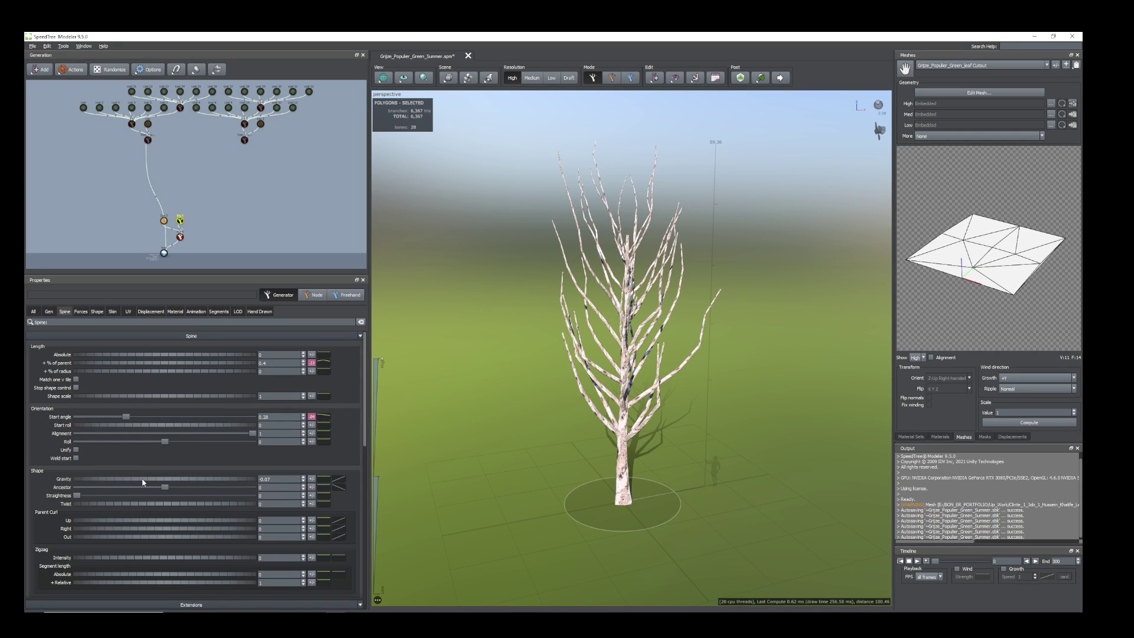
pyautogui.moveTo(142, 483); pyautogui.dragTo(145, 484)
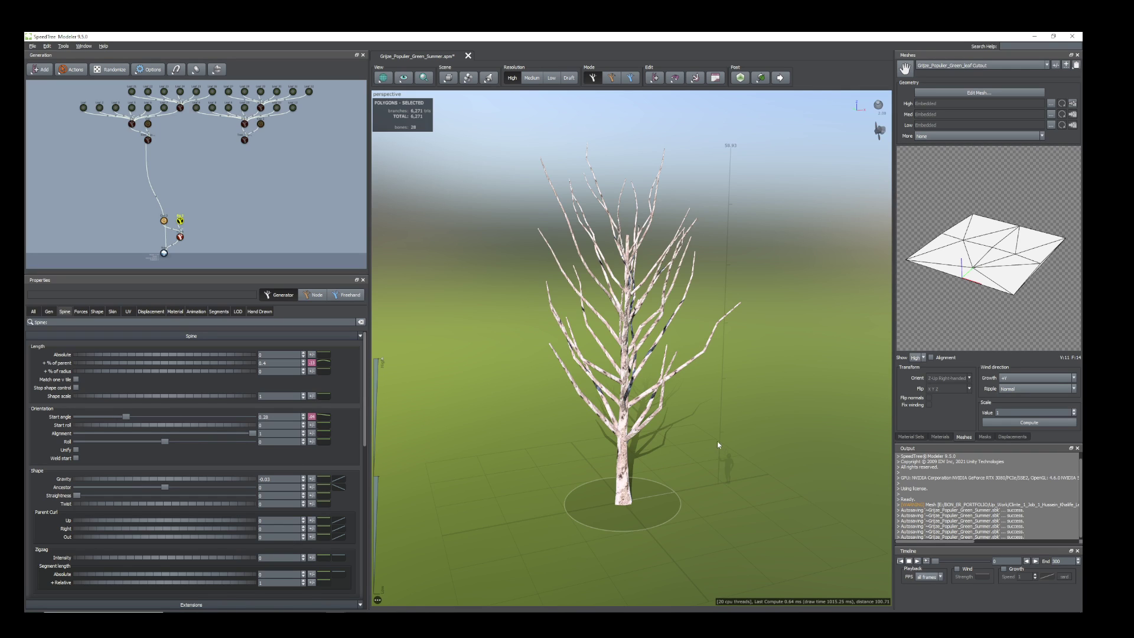
pyautogui.moveTo(626, 460); pyautogui.dragTo(601, 460)
# Step: Shorten the single overlong outer branch by setting its own % of parent length offset to -0.18
pyautogui.click(588, 449)
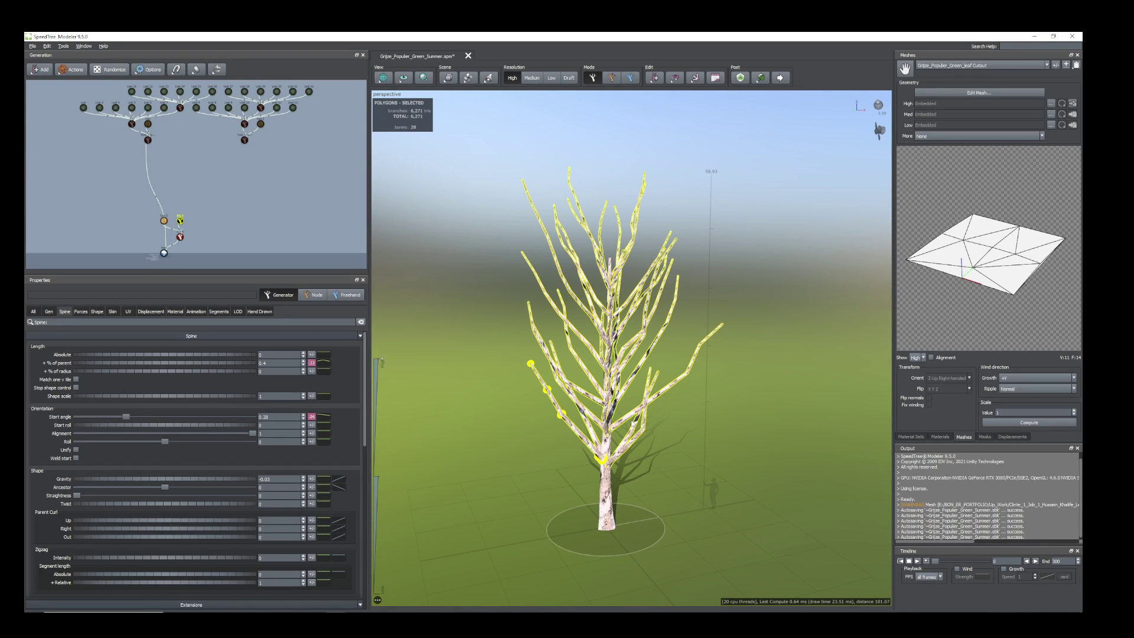
pyautogui.moveTo(581, 340); pyautogui.dragTo(567, 310)
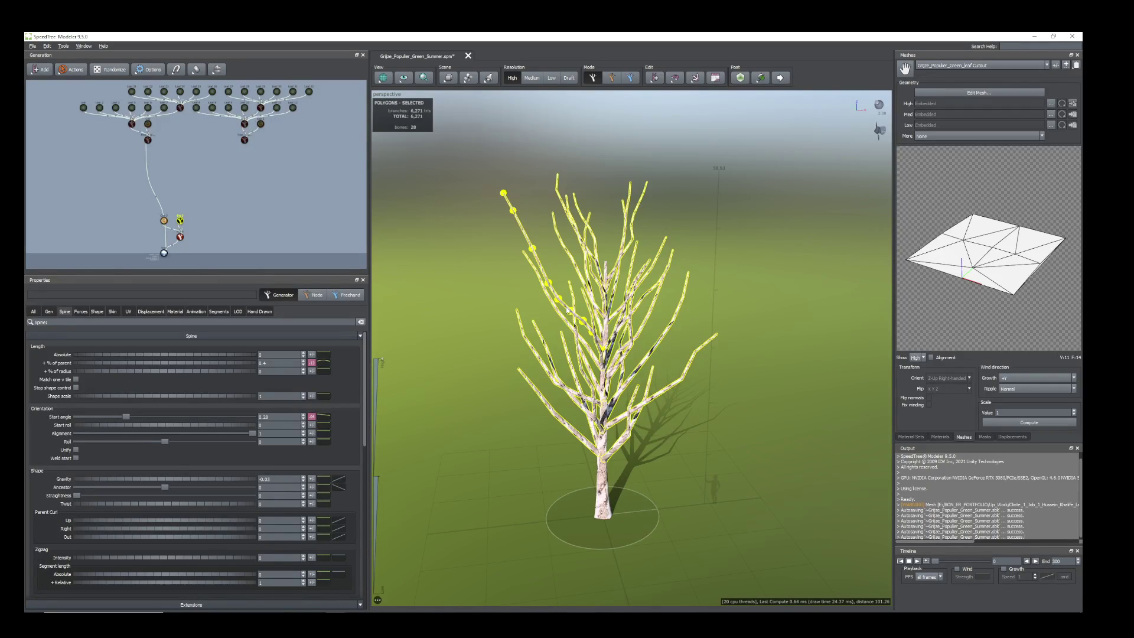
pyautogui.click(567, 309)
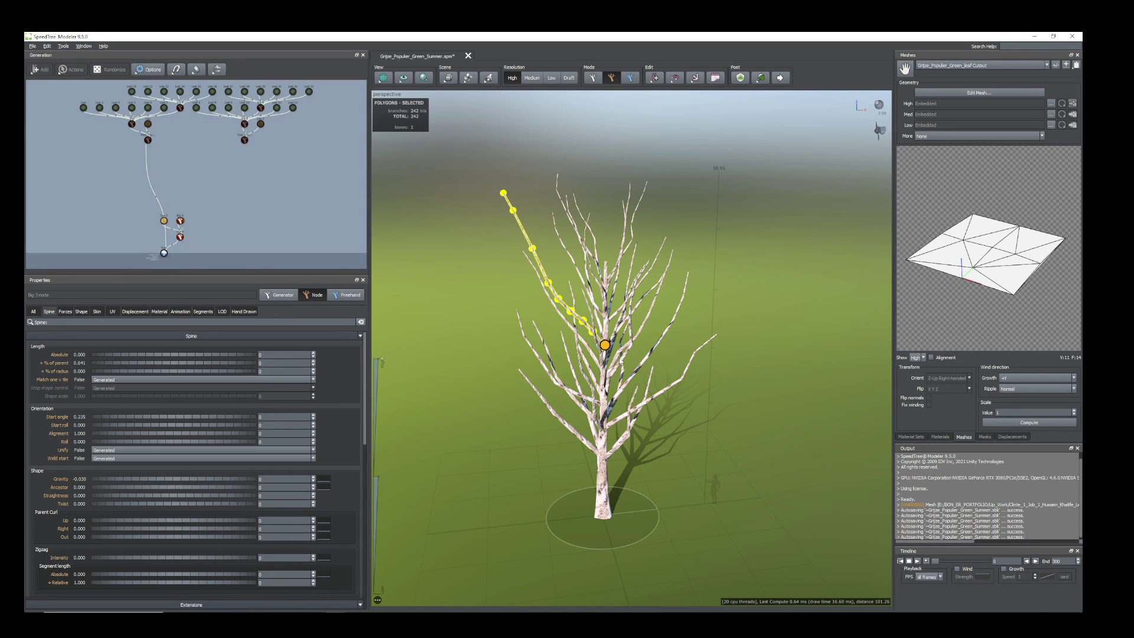
pyautogui.moveTo(617, 364); pyautogui.dragTo(613, 351)
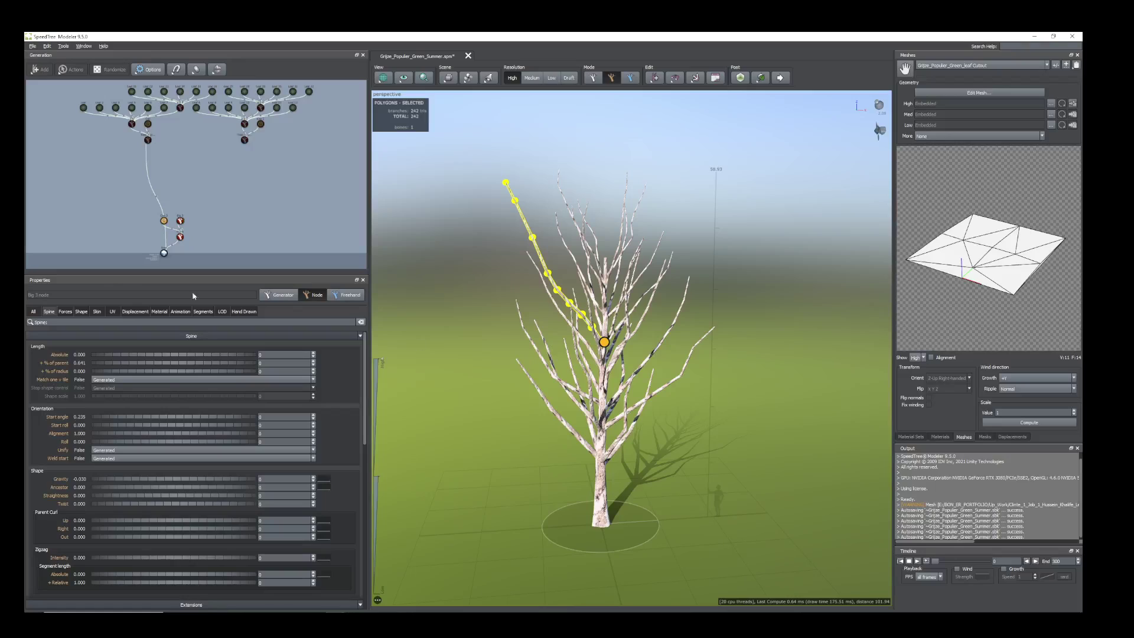
pyautogui.click(65, 311)
pyautogui.click(49, 311)
pyautogui.moveTo(219, 365); pyautogui.dragTo(209, 365)
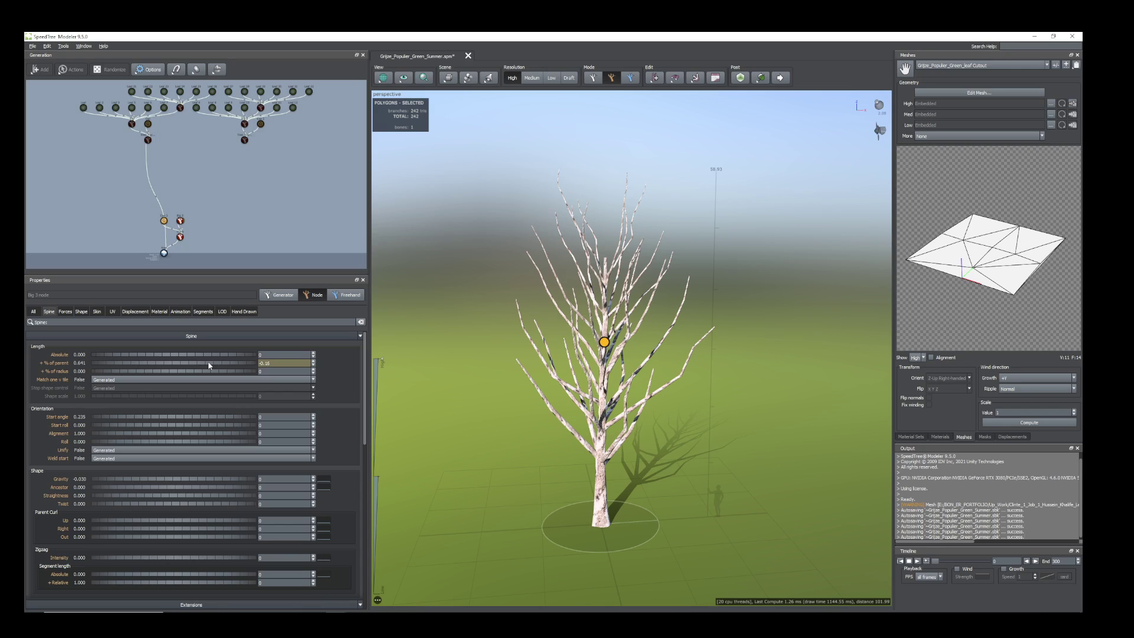
pyautogui.moveTo(633, 273); pyautogui.dragTo(608, 299)
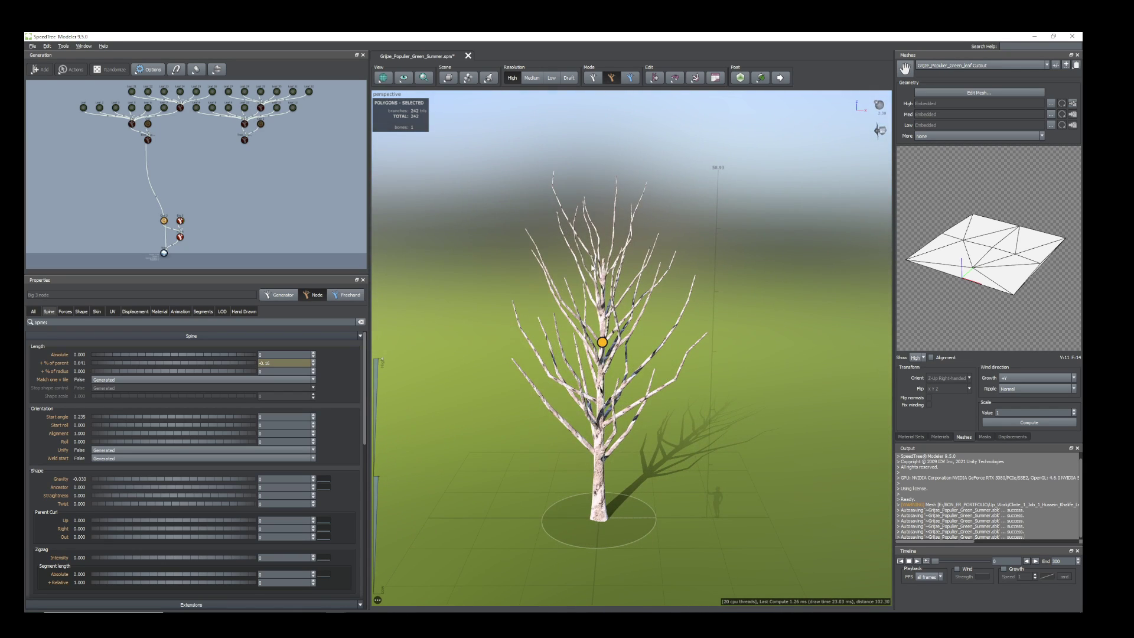
# Step: Shorten two individual branches near the treetop with % of parent length offsets of -0.08 and -0.05
pyautogui.hotkey('ctrl', 'z')
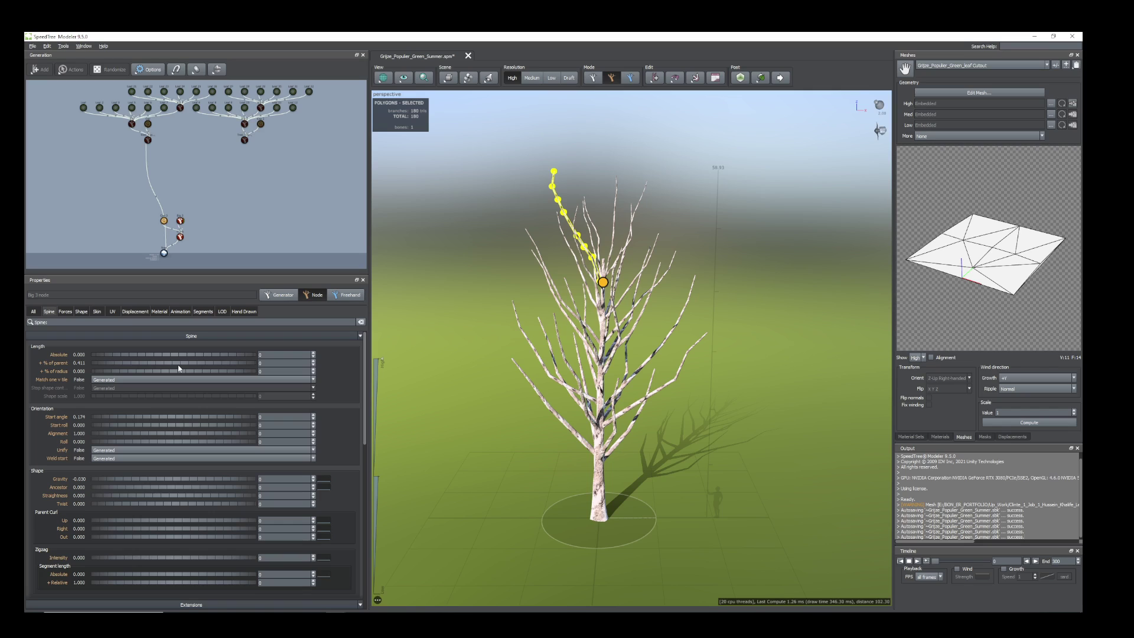
pyautogui.moveTo(179, 366); pyautogui.dragTo(175, 365)
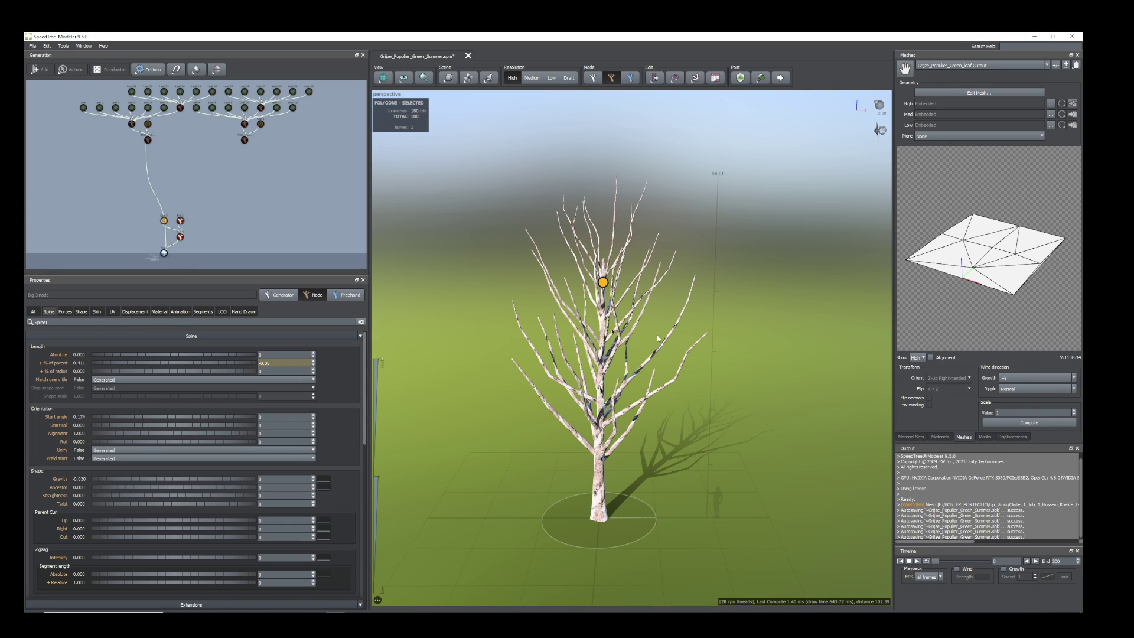
pyautogui.moveTo(608, 266)
pyautogui.mouseDown()
pyautogui.moveTo(603, 301)
pyautogui.moveTo(624, 253)
pyautogui.mouseUp()
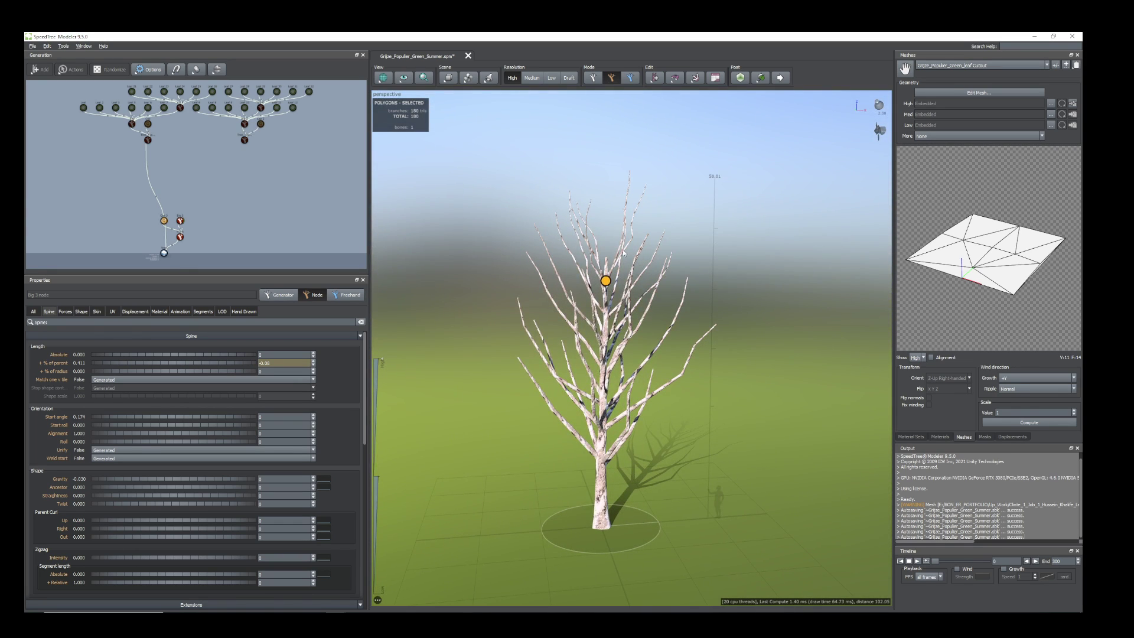
pyautogui.click(620, 254)
pyautogui.moveTo(620, 253); pyautogui.dragTo(628, 252)
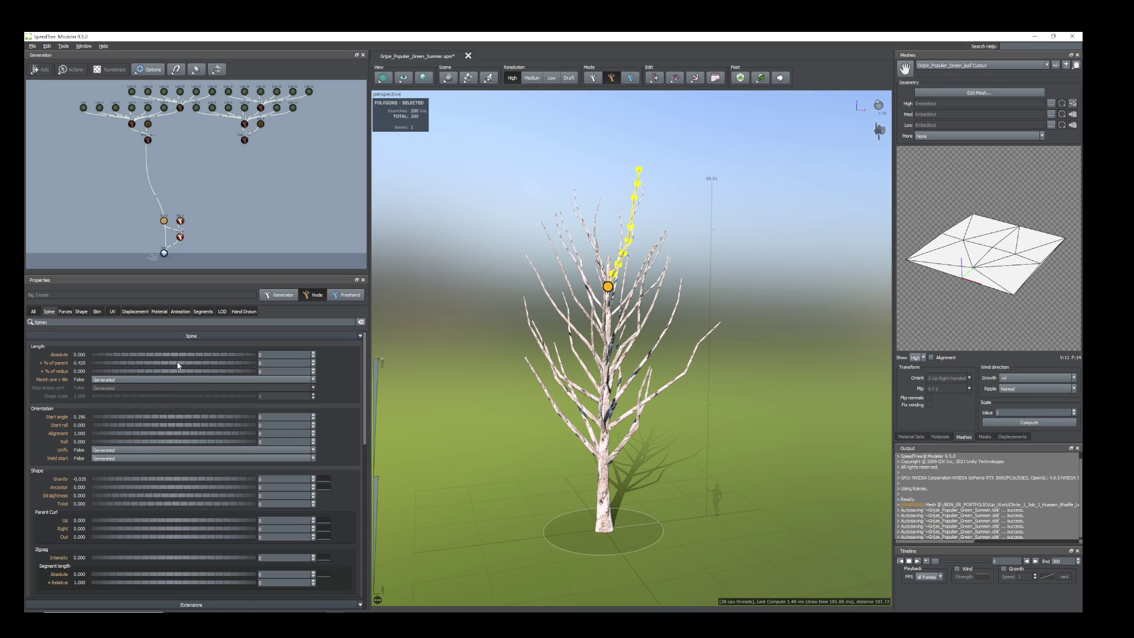
pyautogui.moveTo(177, 363); pyautogui.dragTo(175, 362)
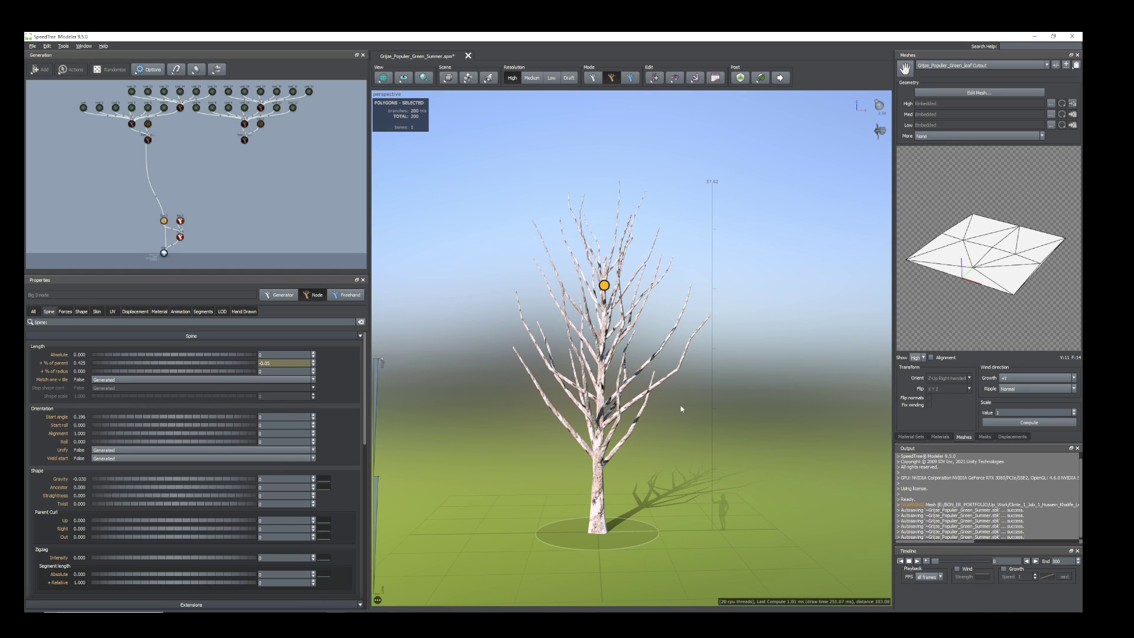
# Step: Shorten the long branch low on the trunk by setting its own % of parent length offset to -0.1
pyautogui.click(652, 388)
pyautogui.moveTo(666, 477); pyautogui.dragTo(618, 426)
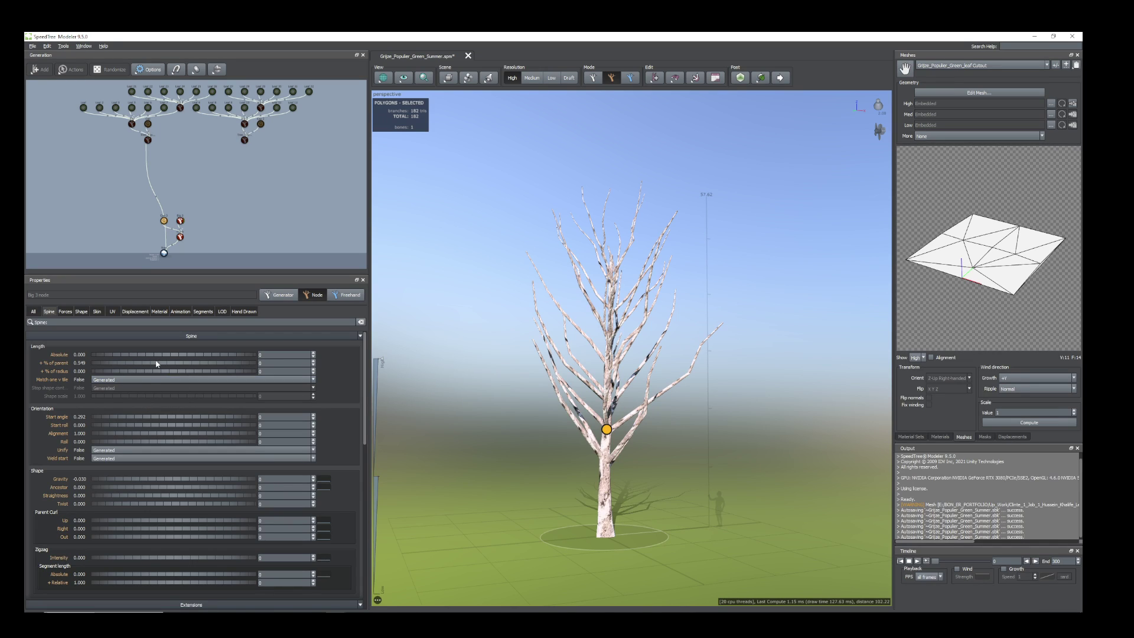
pyautogui.moveTo(154, 361); pyautogui.dragTo(150, 361)
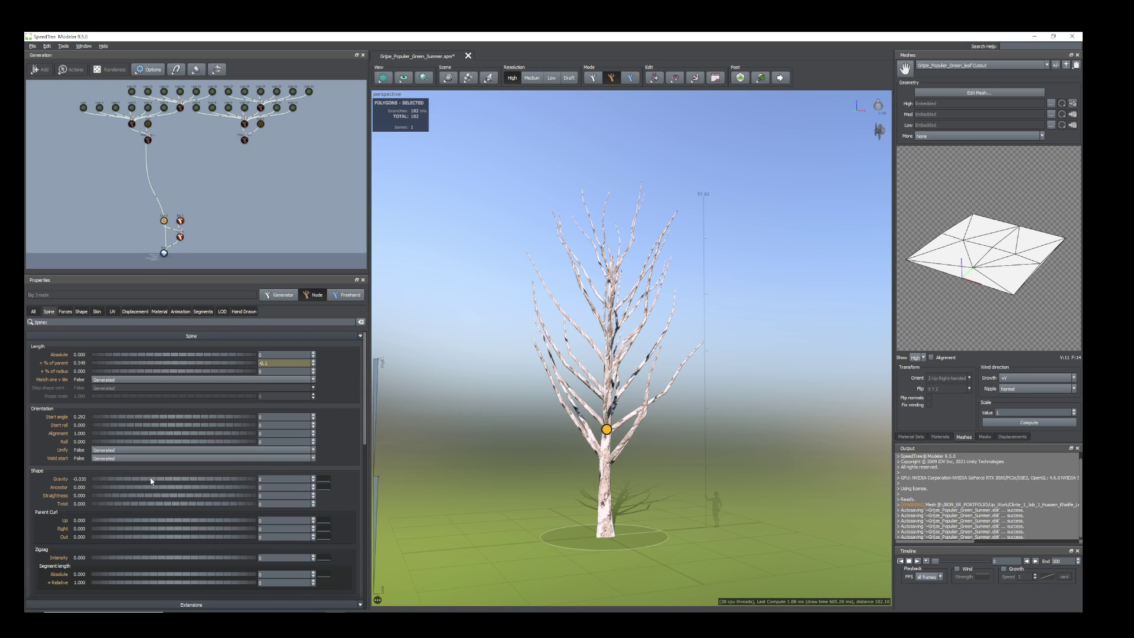
pyautogui.moveTo(151, 481); pyautogui.dragTo(150, 482, button='right')
# Step: Shift the base of the widely spreading middle branch slightly and set its individual start angle offset to -0.04
pyautogui.moveTo(691, 425); pyautogui.dragTo(672, 338)
pyautogui.click(647, 362)
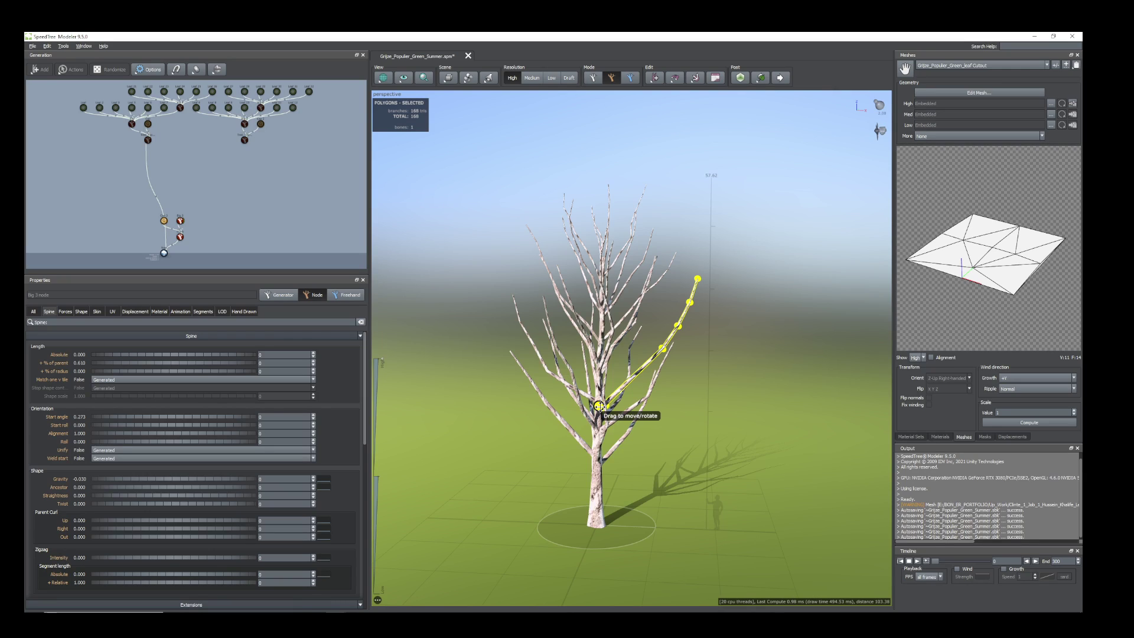
pyautogui.moveTo(600, 407); pyautogui.dragTo(605, 410)
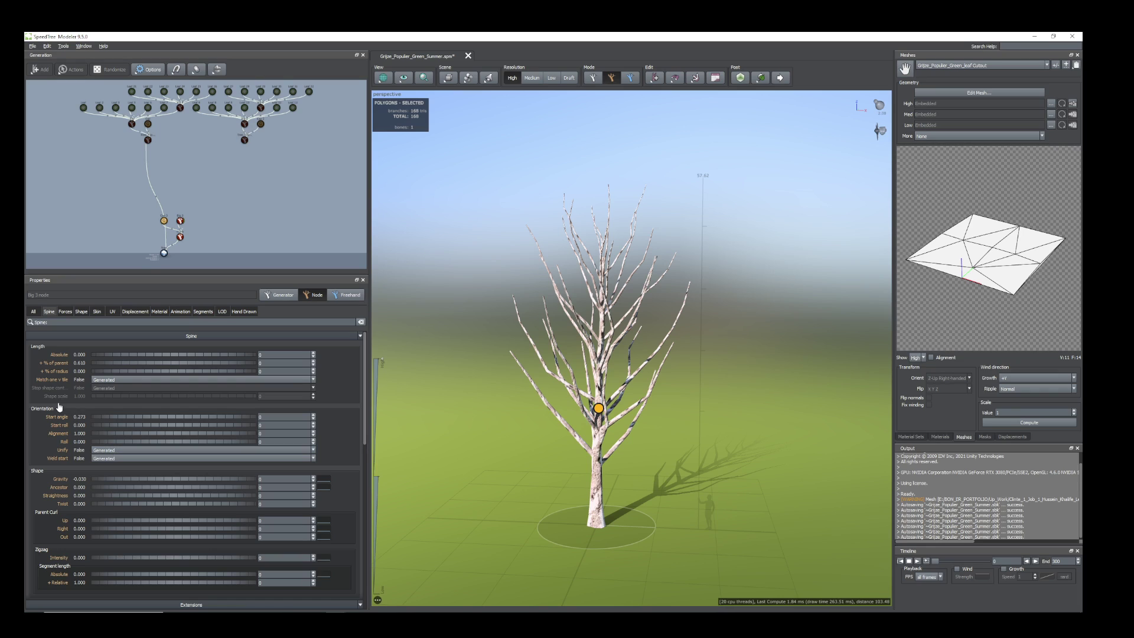
pyautogui.moveTo(136, 421); pyautogui.dragTo(134, 418)
# Step: Select the root Tree generator to check the polygon count of the whole model
pyautogui.moveTo(480, 362); pyautogui.dragTo(733, 401)
pyautogui.scroll(-3, 632, 349)
pyautogui.scroll(3, 207, 228)
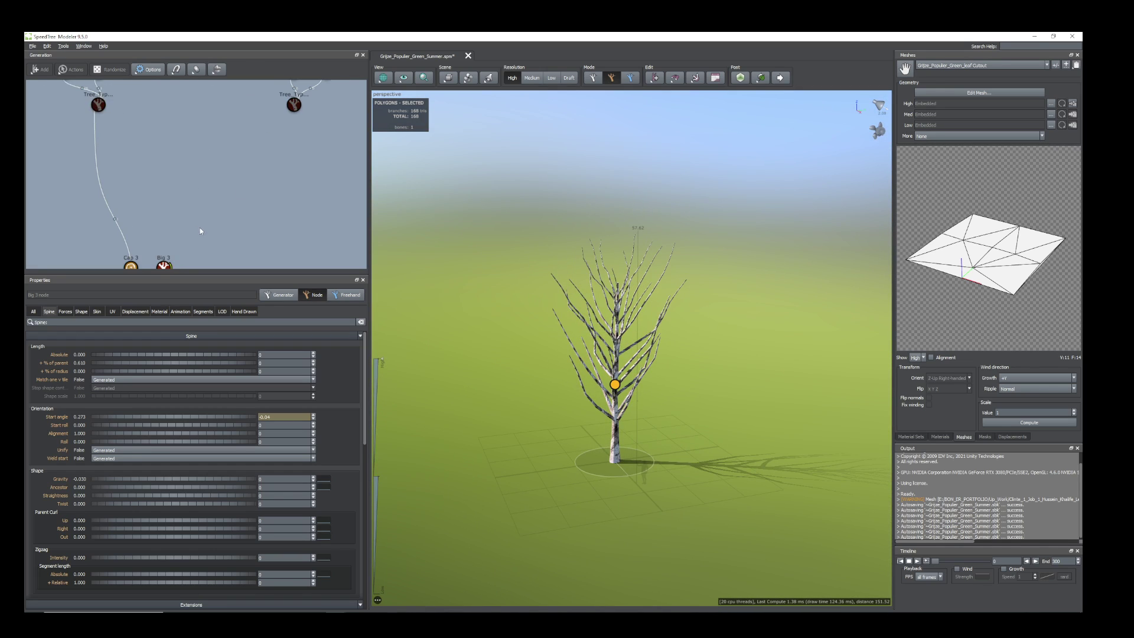
pyautogui.moveTo(228, 216); pyautogui.dragTo(267, 88, button='middle')
pyautogui.click(166, 208)
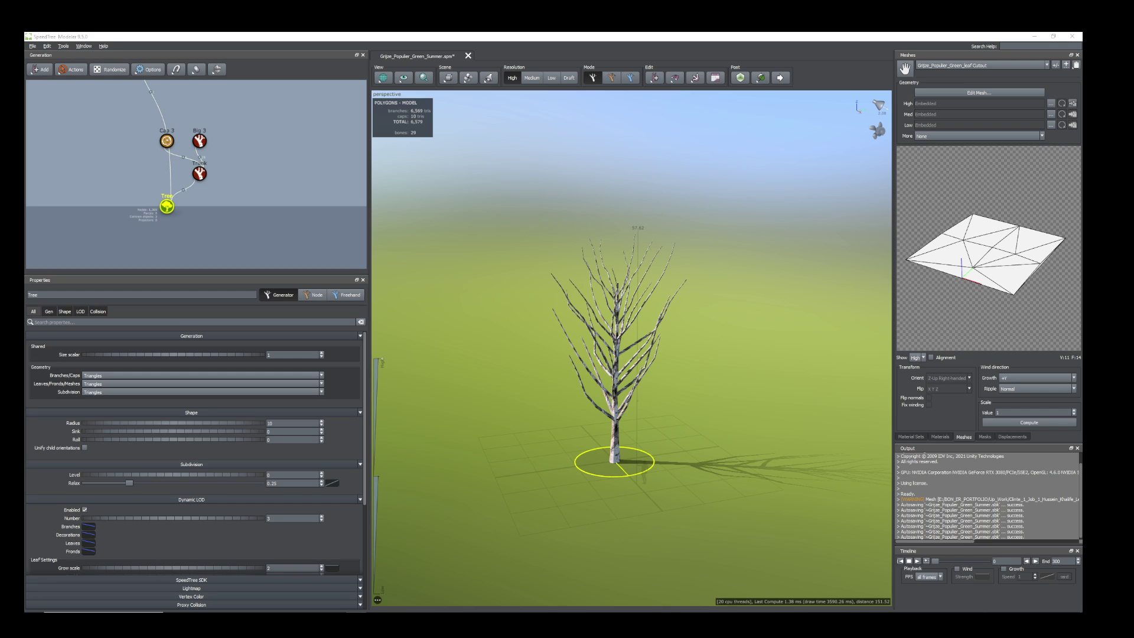
pyautogui.scroll(4, 599, 383)
# Step: Add the Big branches preset onto the existing Big branches generator as a second branch level
pyautogui.click(570, 384)
pyautogui.moveTo(570, 384); pyautogui.dragTo(593, 378)
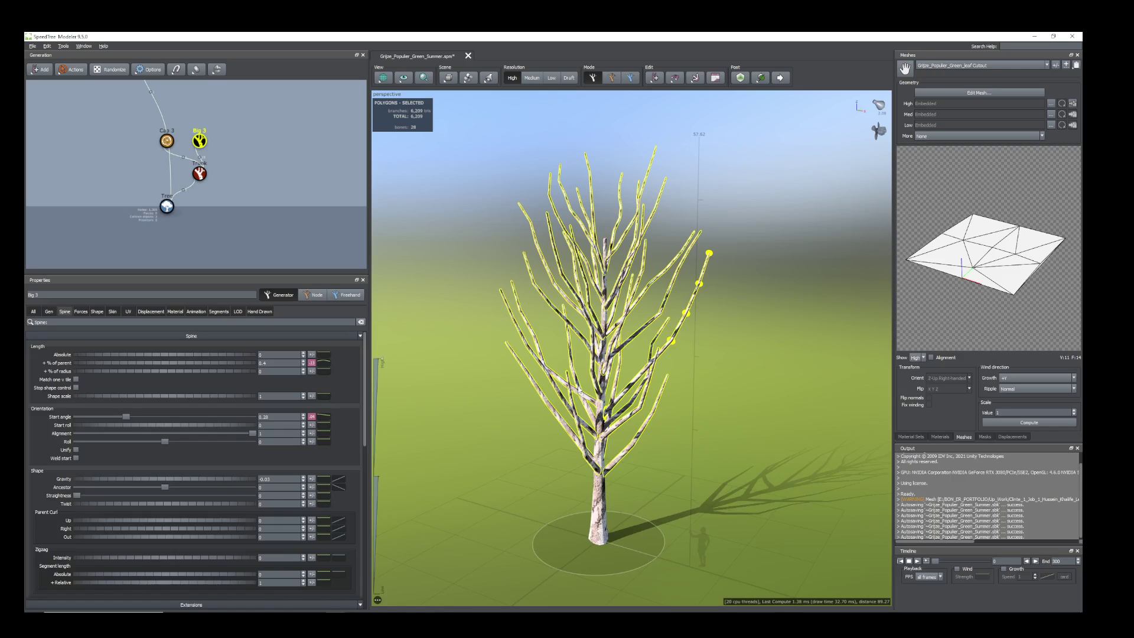
pyautogui.click(579, 390)
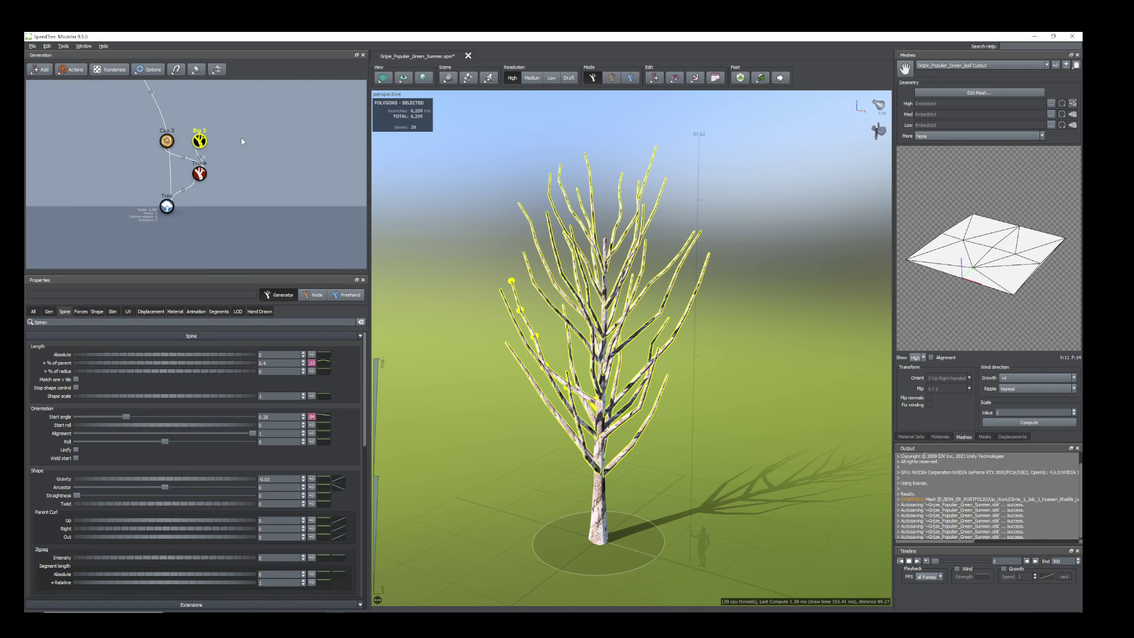
pyautogui.moveTo(241, 142); pyautogui.dragTo(236, 167, button='middle')
pyautogui.scroll(-5, 199, 157)
pyautogui.scroll(3, 215, 190)
pyautogui.moveTo(226, 225); pyautogui.dragTo(239, 184, button='middle')
pyautogui.rightClick(205, 208)
pyautogui.moveTo(302, 212)
pyautogui.moveTo(352, 318)
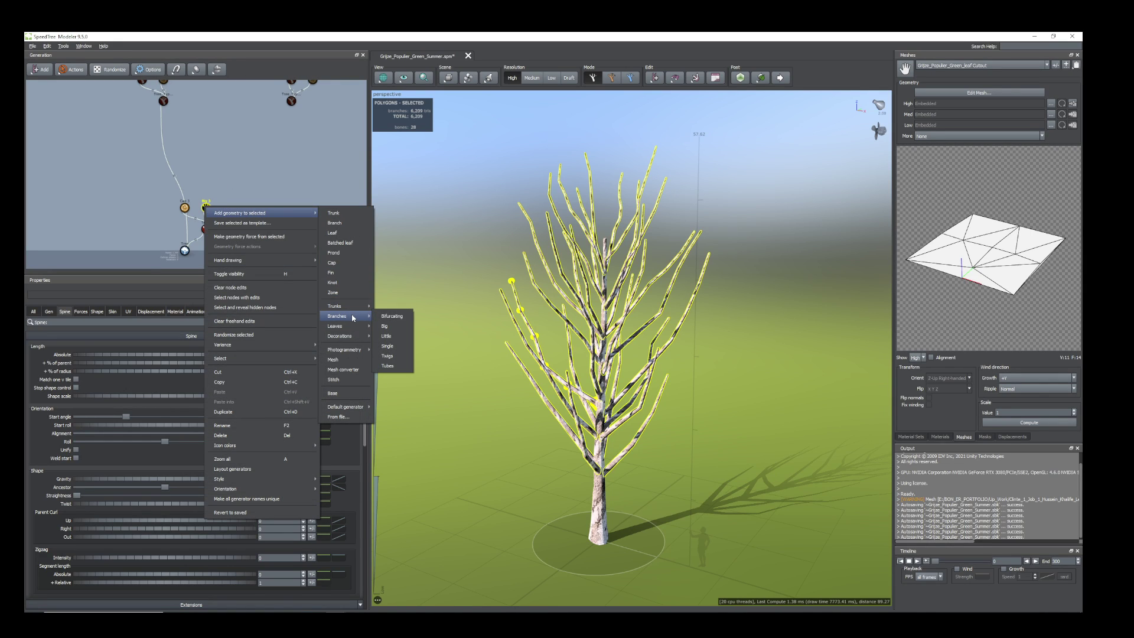
pyautogui.click(391, 326)
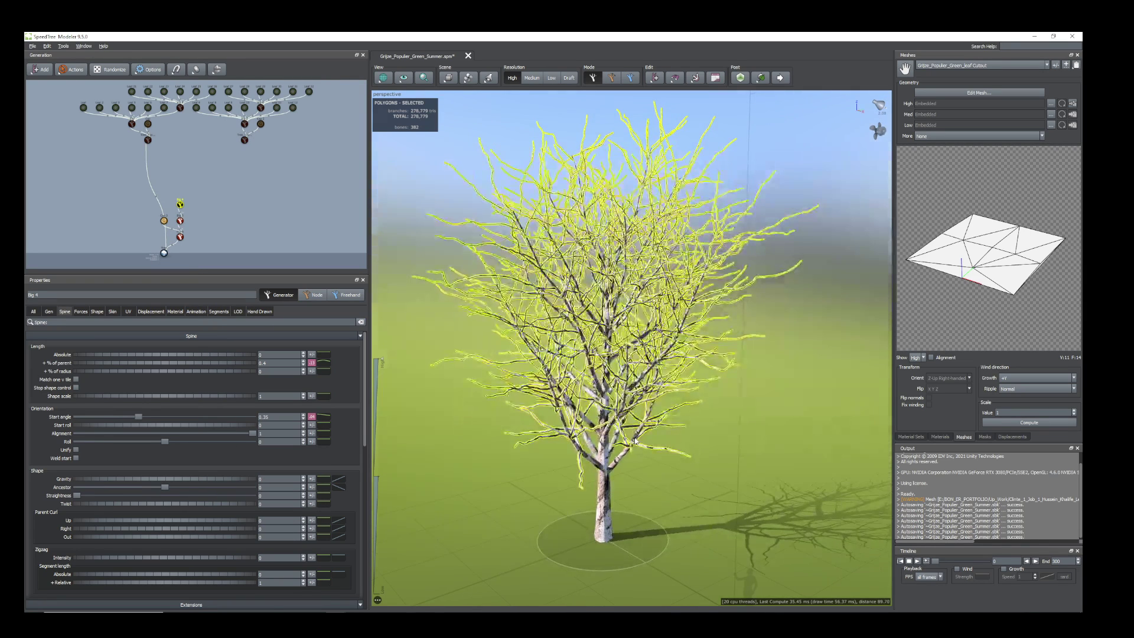
# Step: Reduce the number of second-level branches by setting their interval frequency to 0.15
pyautogui.scroll(-3, 609, 440)
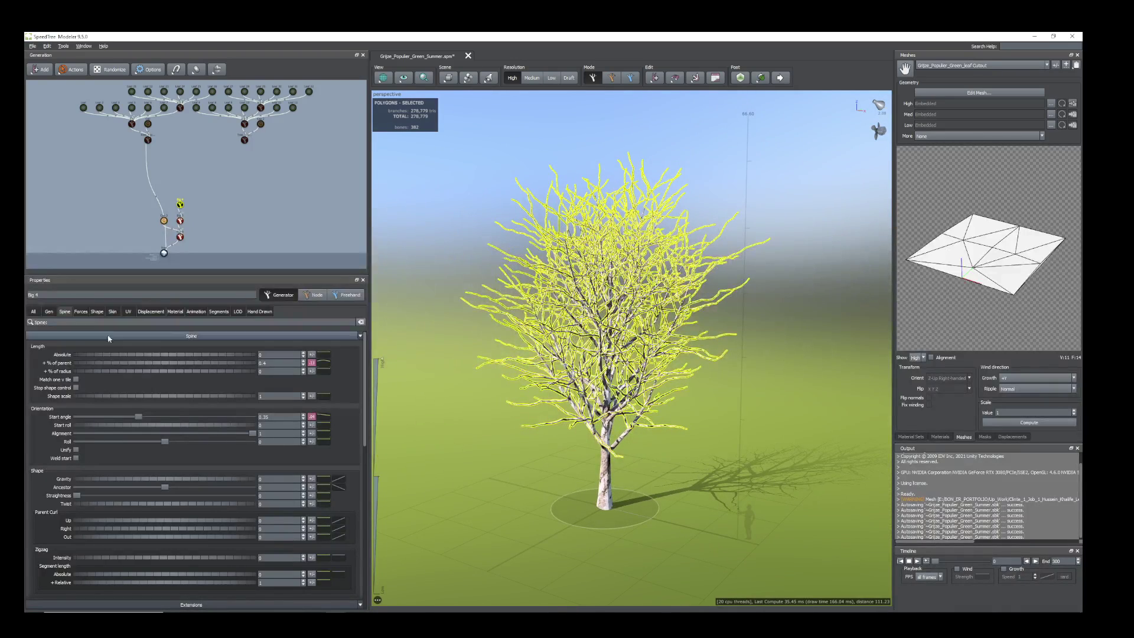
pyautogui.click(49, 312)
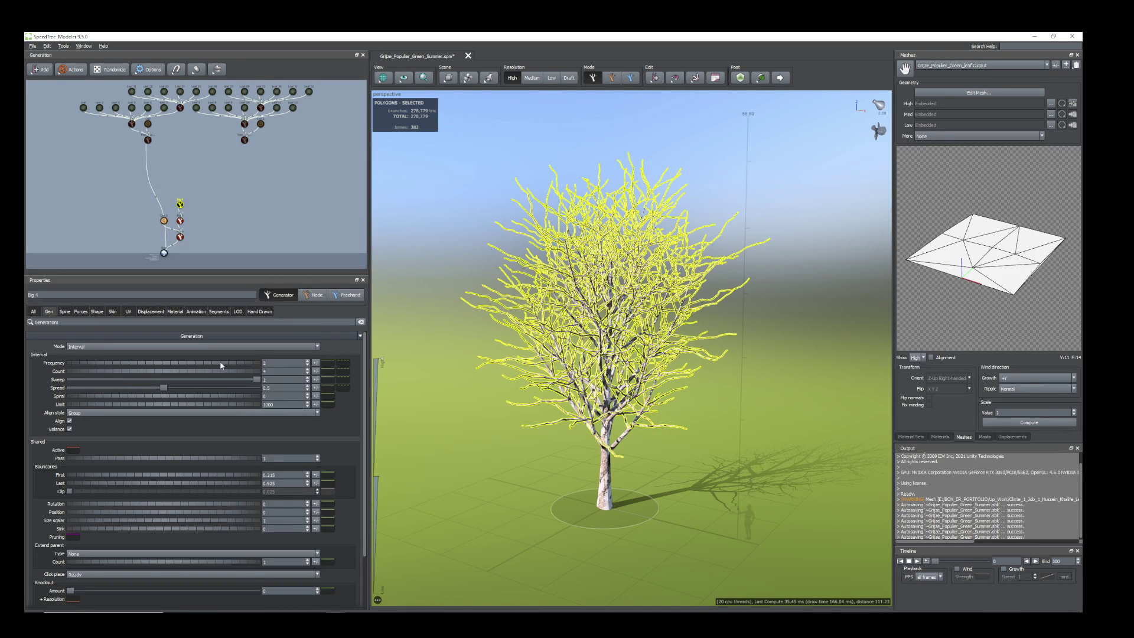
pyautogui.moveTo(221, 365); pyautogui.dragTo(143, 359)
pyautogui.moveTo(582, 393)
pyautogui.mouseDown()
pyautogui.moveTo(627, 369)
pyautogui.moveTo(584, 371)
pyautogui.moveTo(567, 393)
pyautogui.mouseUp()
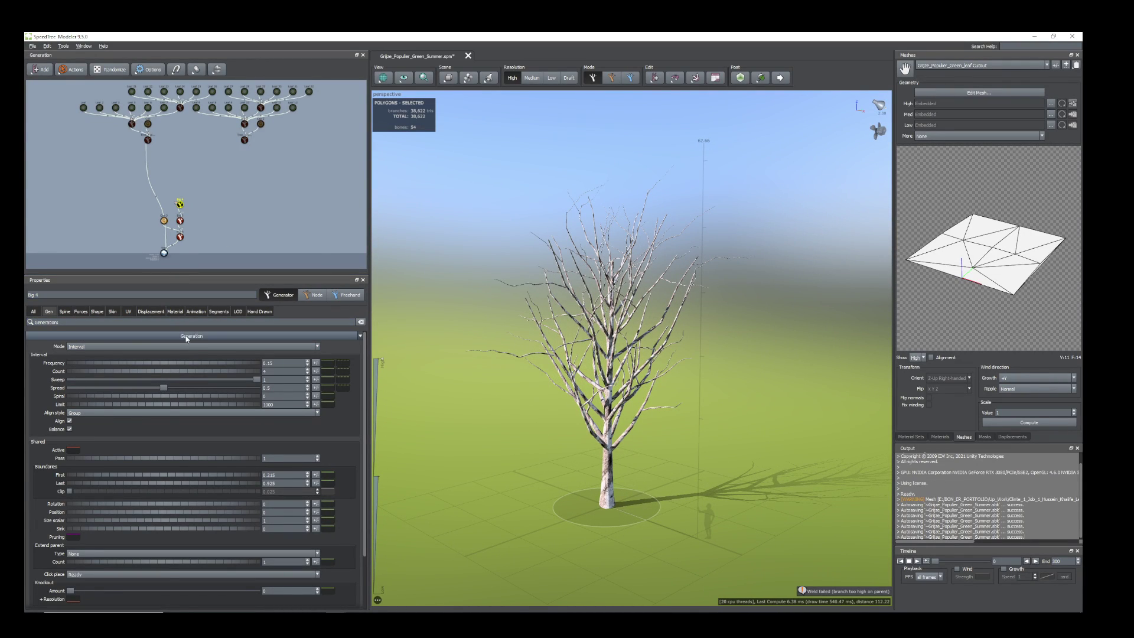
# Step: Set the second-level branches' % of parent length to 0.16 and their start angle to 0.104
pyautogui.click(65, 312)
pyautogui.moveTo(165, 367); pyautogui.dragTo(159, 366)
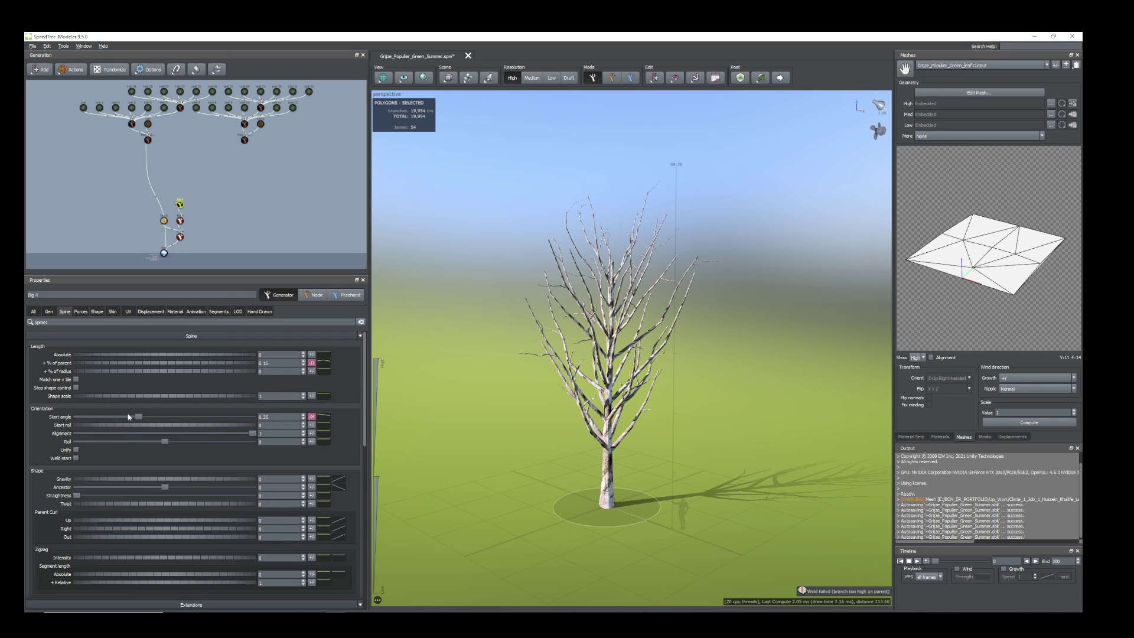
pyautogui.moveTo(139, 418); pyautogui.dragTo(95, 419)
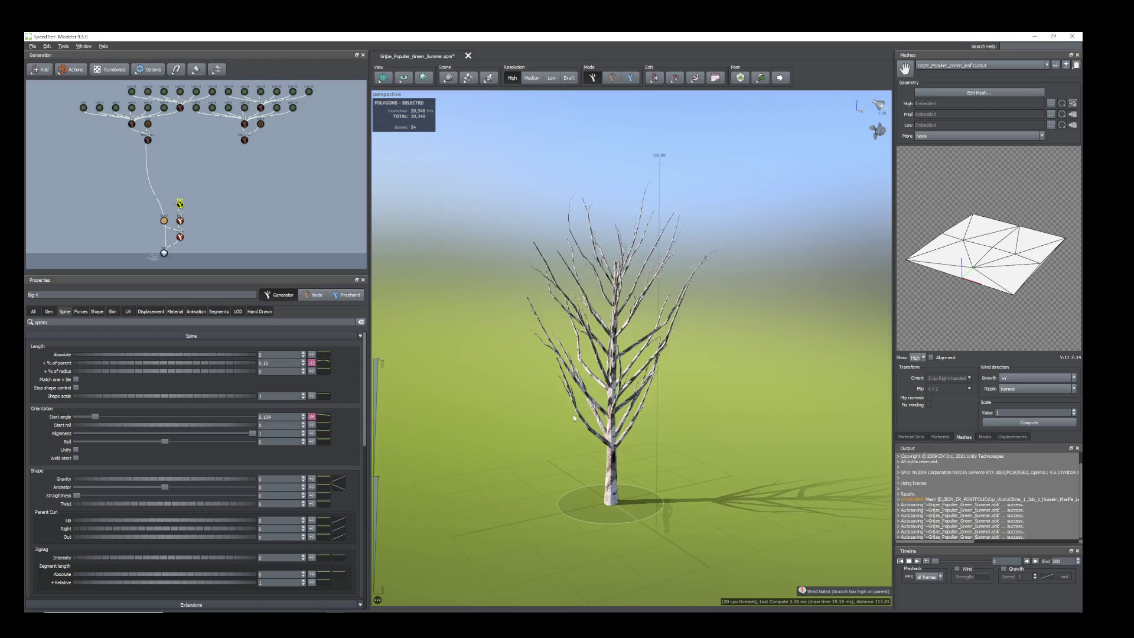
# Step: Set the second-level branches' relative segment length to 0 and their start angle to 0.082
pyautogui.scroll(5, 573, 413)
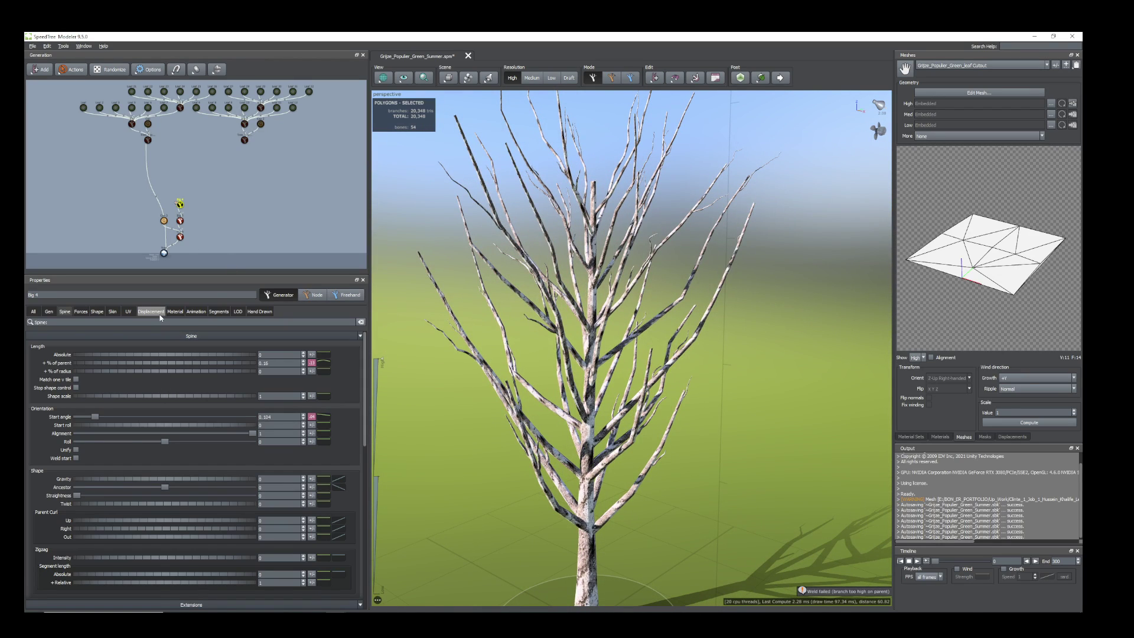
pyautogui.click(218, 312)
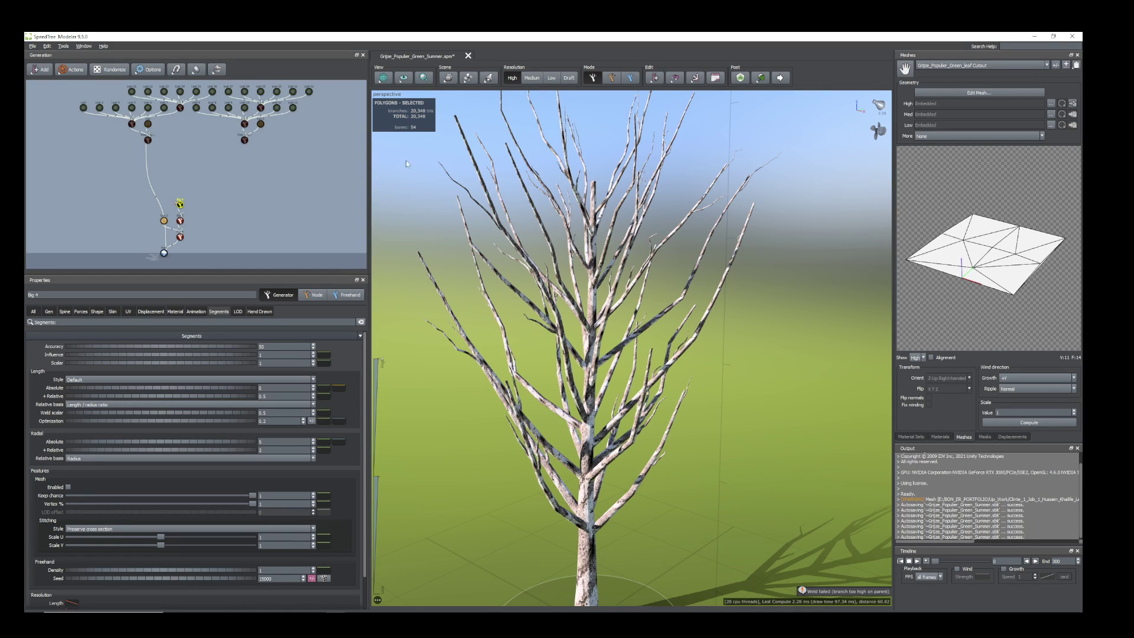
pyautogui.click(181, 207)
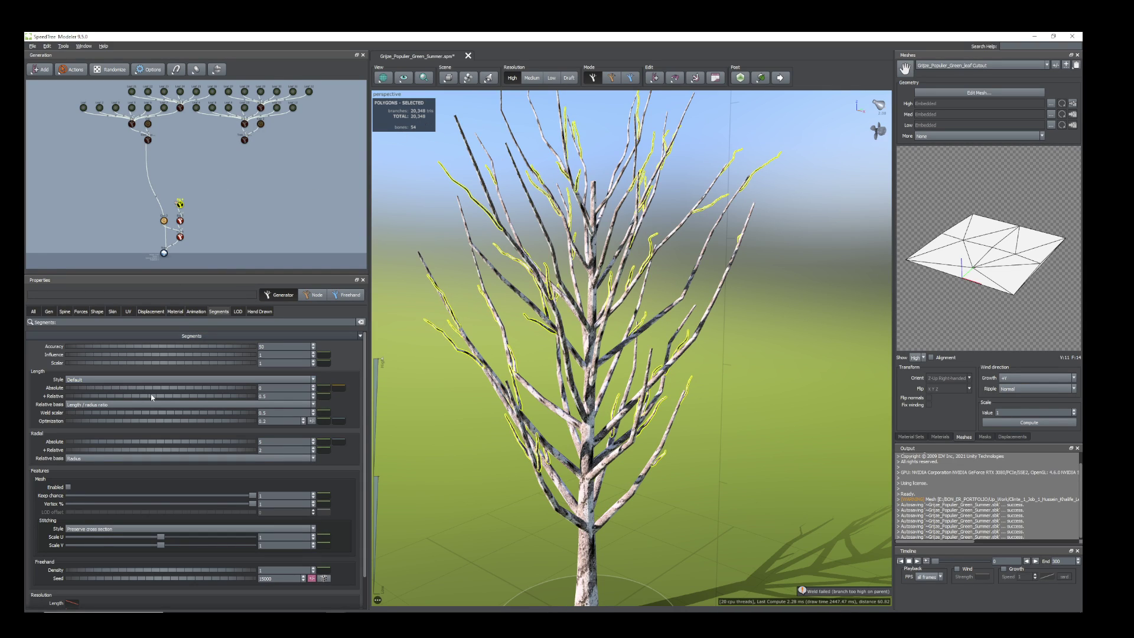
pyautogui.moveTo(151, 397); pyautogui.dragTo(106, 396)
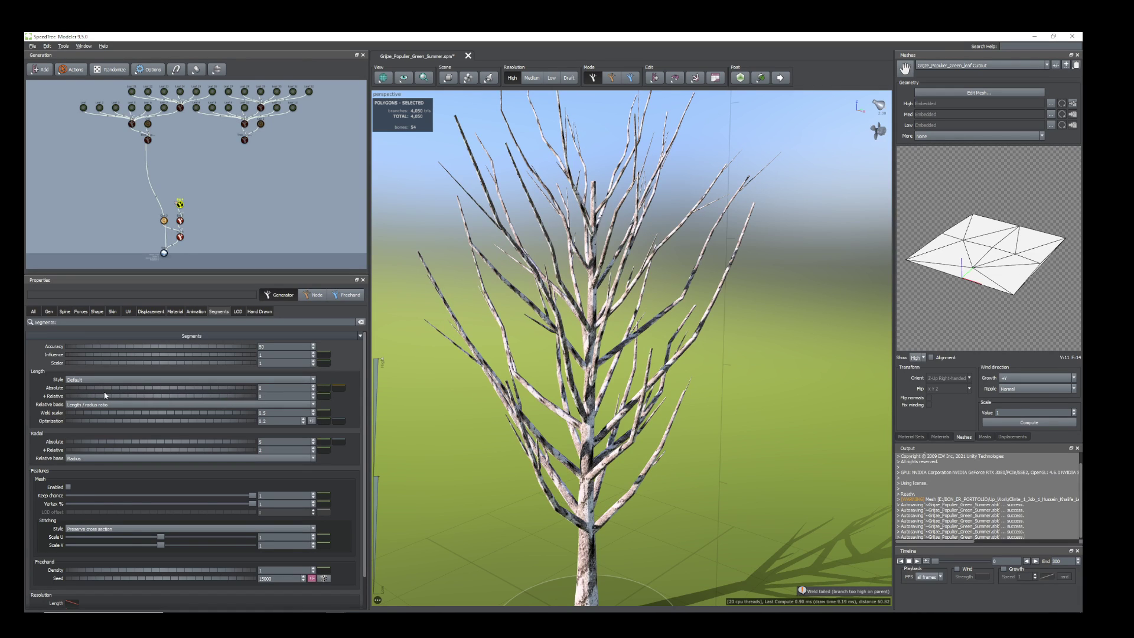
pyautogui.scroll(-5, 564, 435)
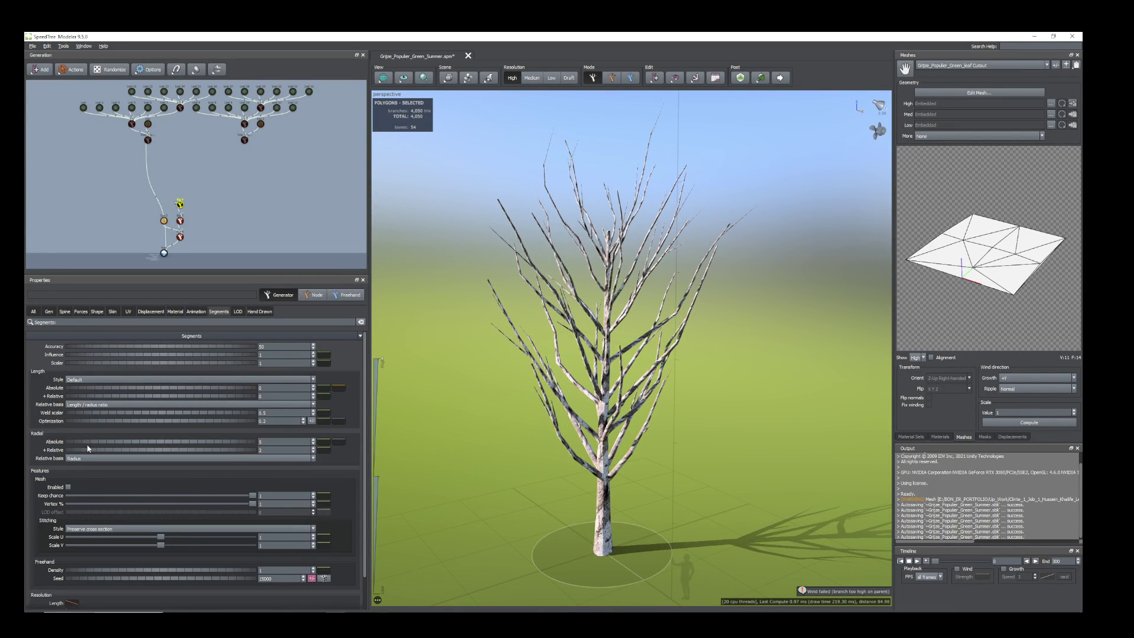
pyautogui.click(65, 311)
pyautogui.moveTo(95, 418)
pyautogui.mouseDown()
pyautogui.moveTo(59, 415)
pyautogui.moveTo(92, 423)
pyautogui.mouseUp()
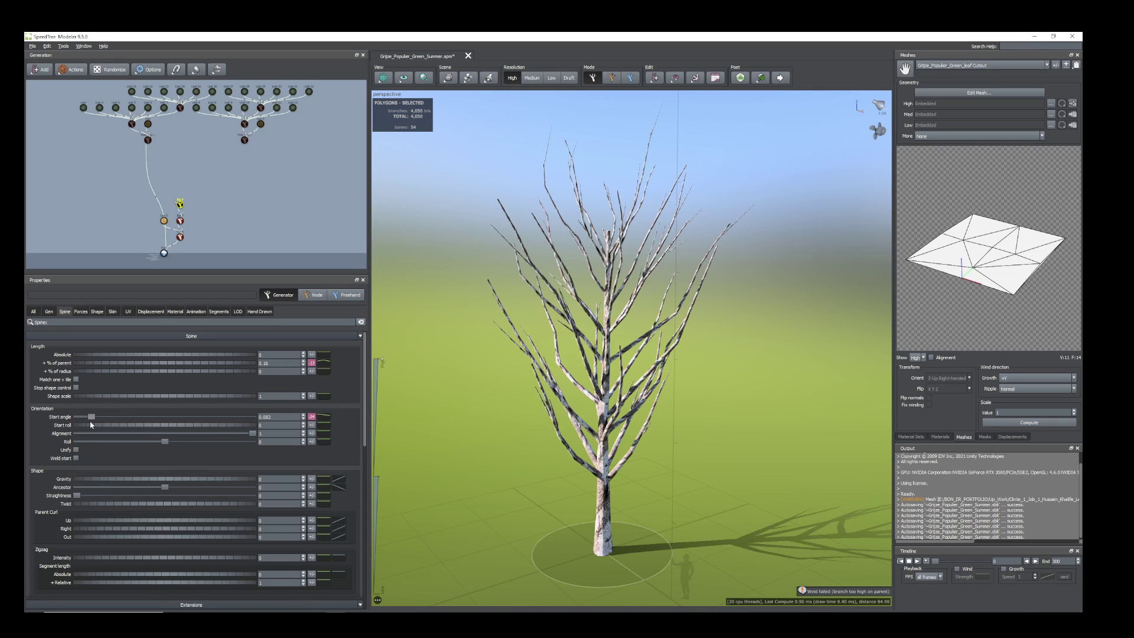
# Step: Add a Leaf generator onto the first-level Big branches generator (Big 3)
pyautogui.scroll(-3, 650, 363)
pyautogui.scroll(5, 236, 166)
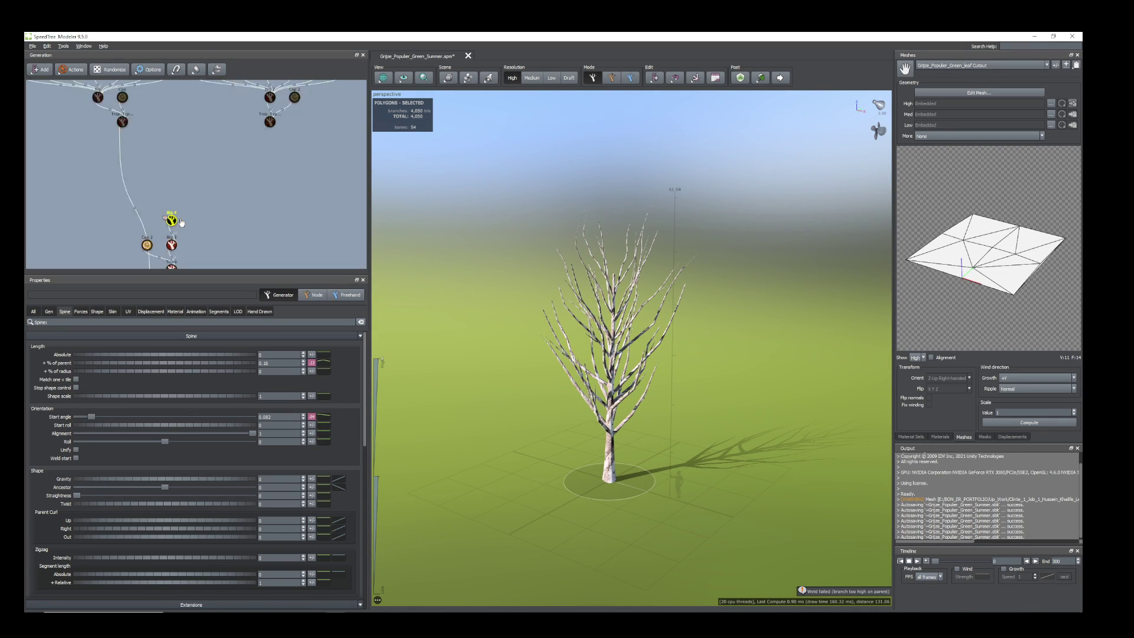
pyautogui.click(208, 179)
pyautogui.scroll(3, 209, 180)
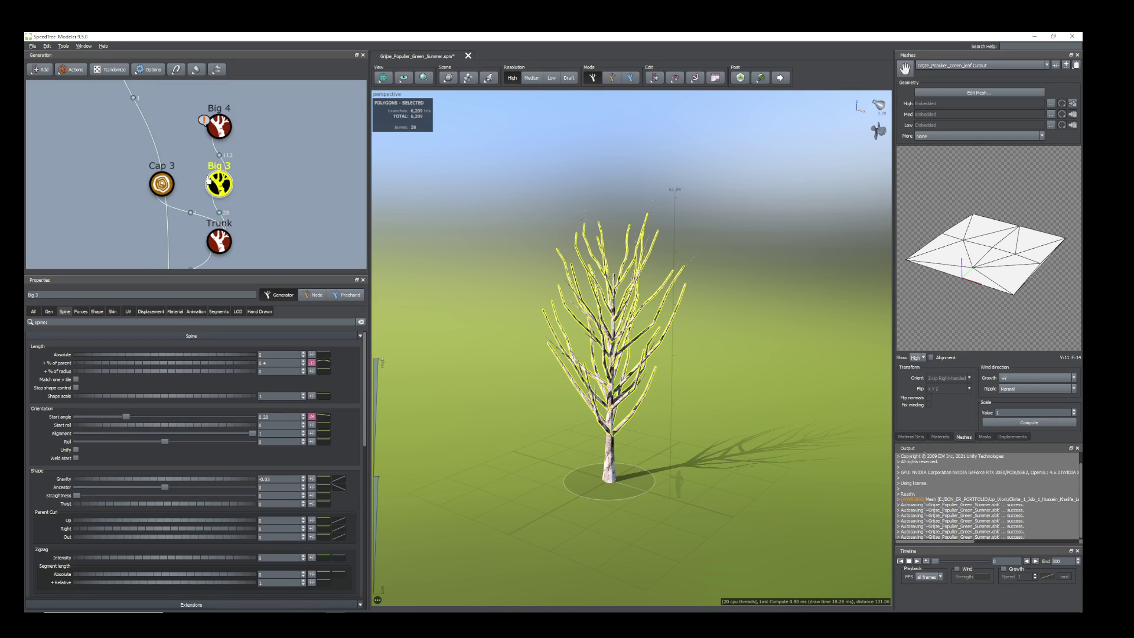
pyautogui.rightClick(227, 185)
pyautogui.moveTo(319, 189)
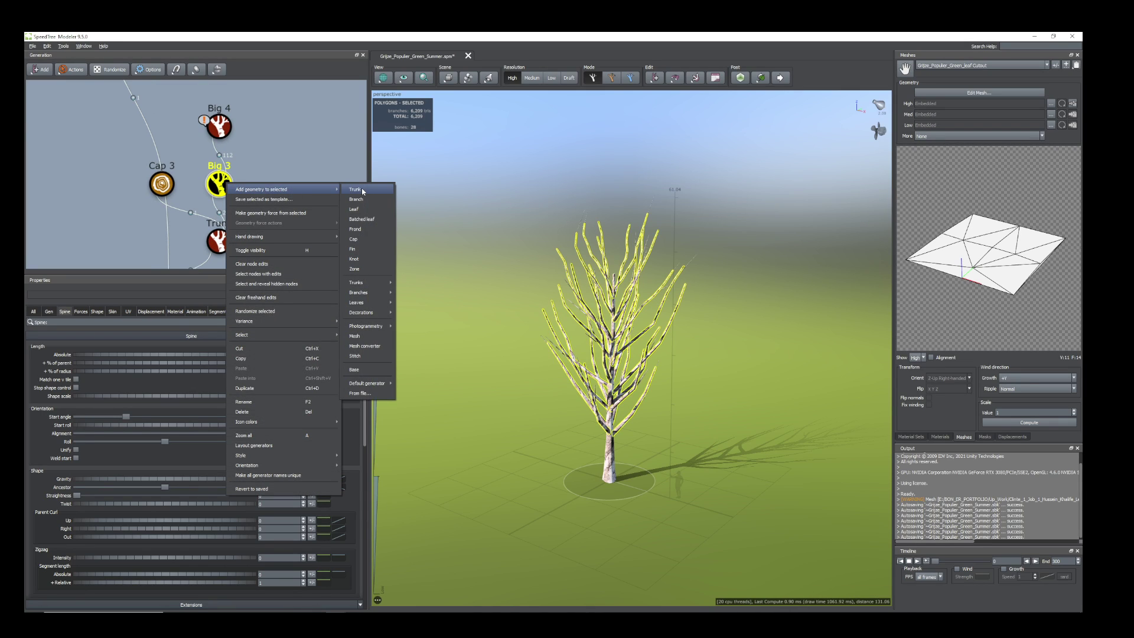
pyautogui.click(370, 209)
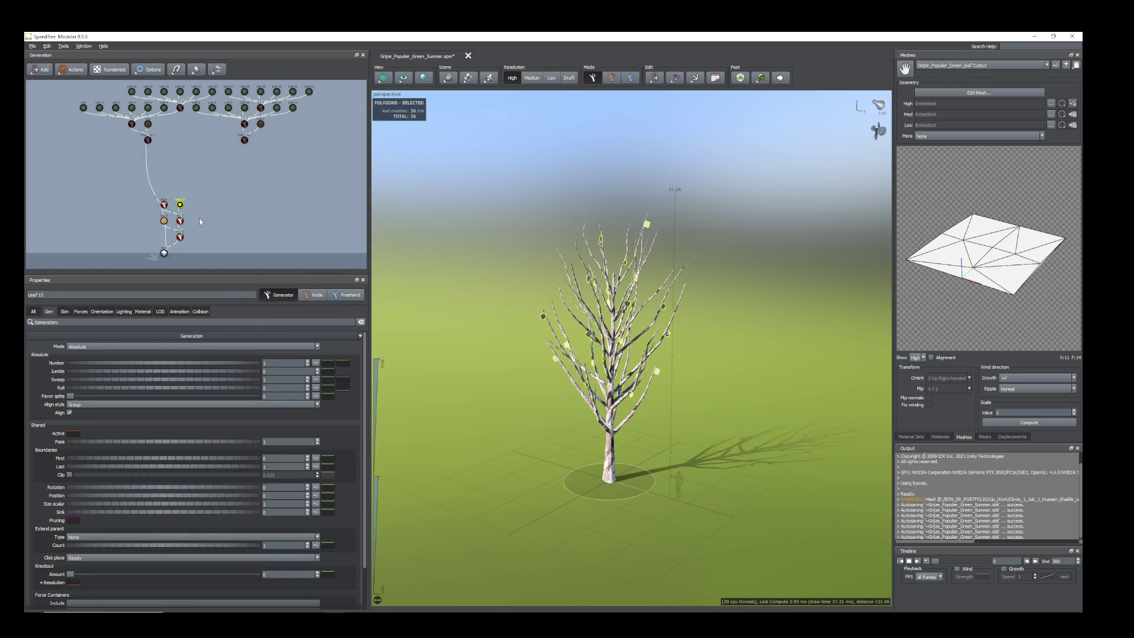
pyautogui.scroll(5, 194, 221)
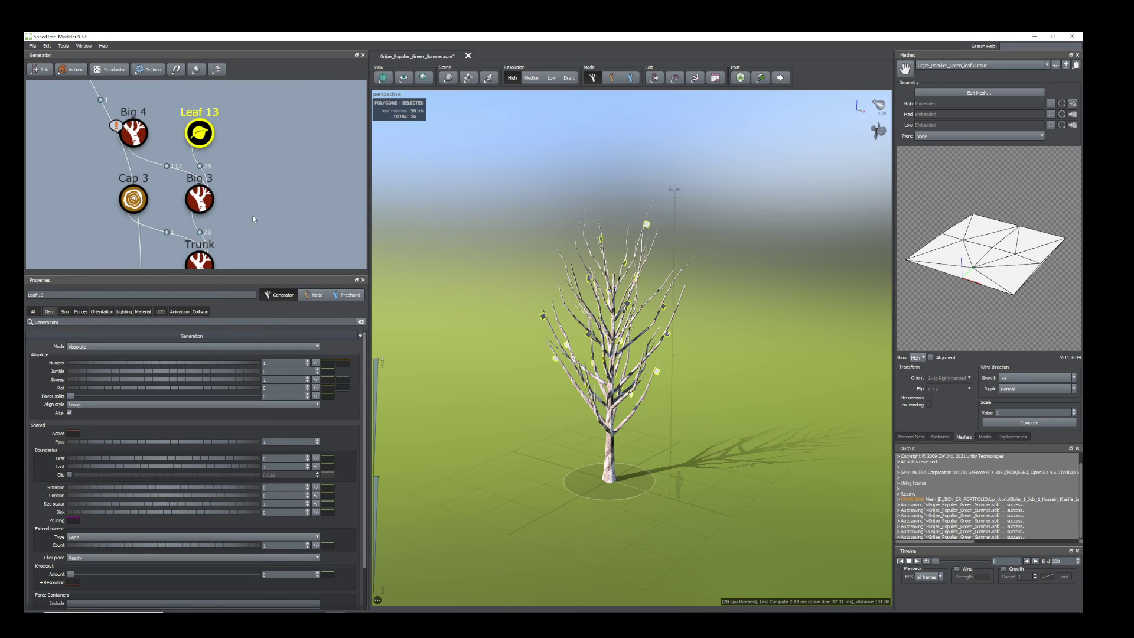
pyautogui.scroll(-2, 256, 207)
pyautogui.scroll(-2, 675, 404)
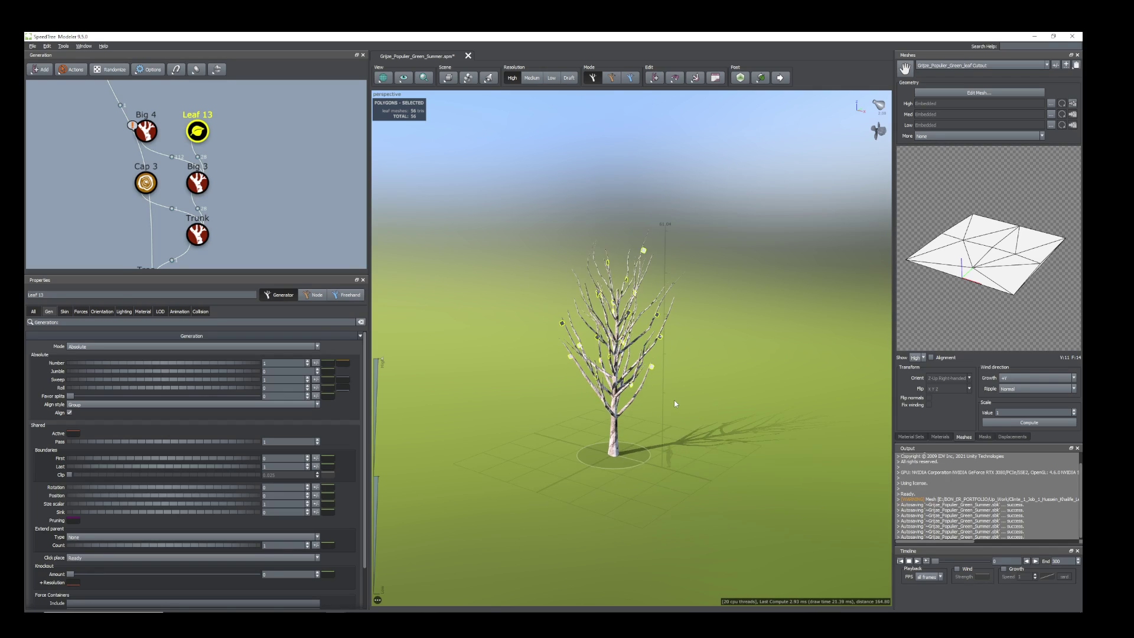
# Step: Set the new leaves' position to 3.3 along the branches and their size scalar to 4.16
pyautogui.scroll(4, 676, 402)
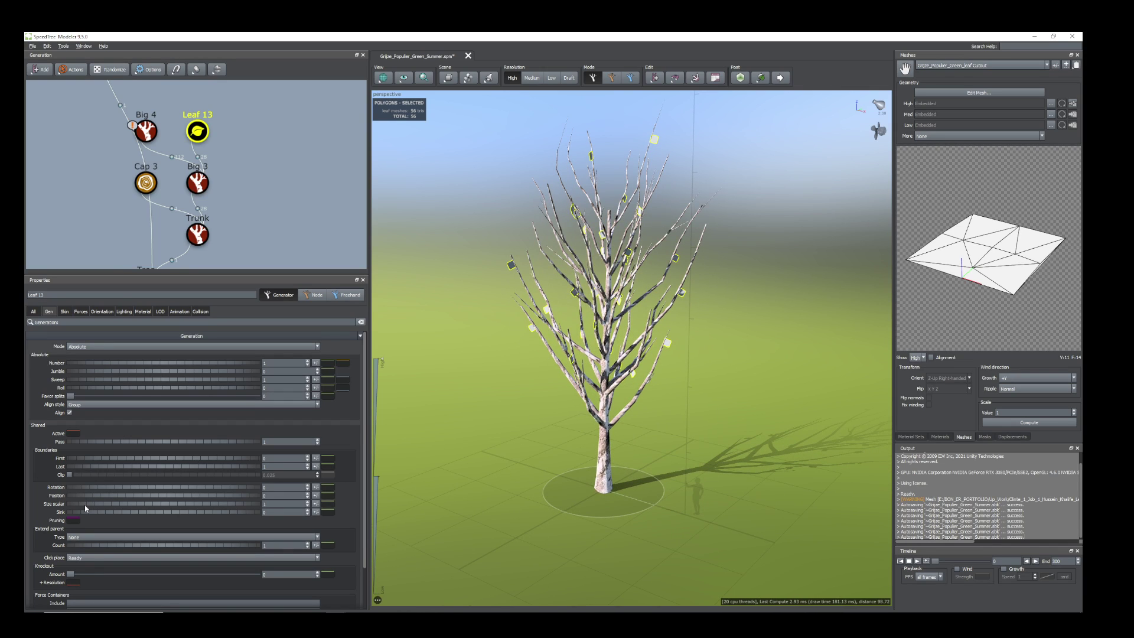
pyautogui.moveTo(85, 508); pyautogui.dragTo(161, 517)
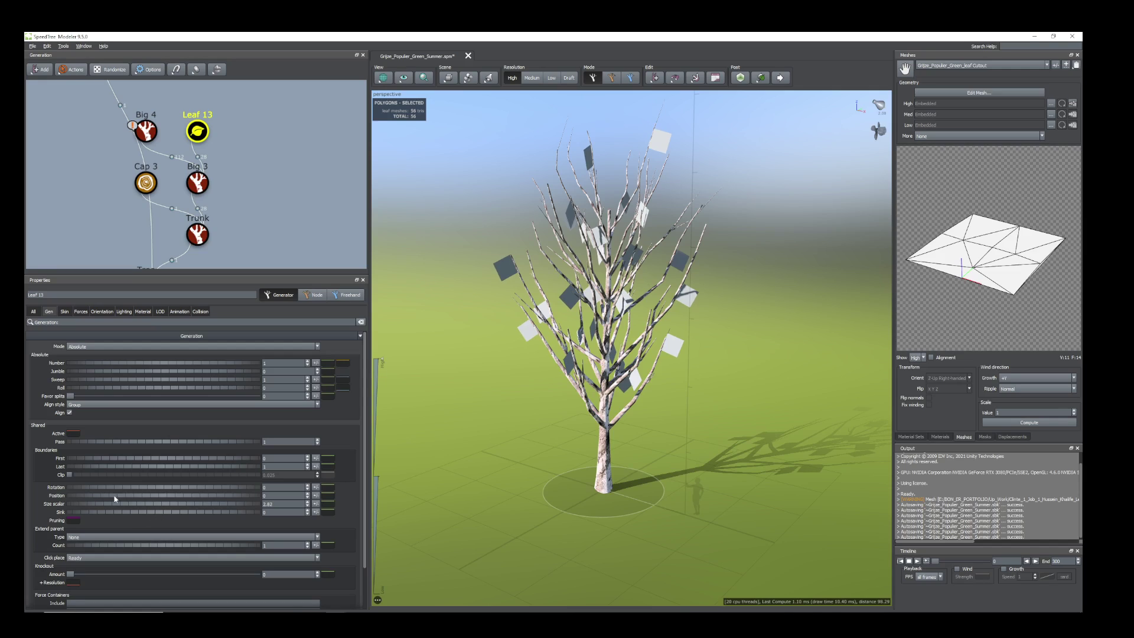
pyautogui.moveTo(75, 498); pyautogui.dragTo(136, 498)
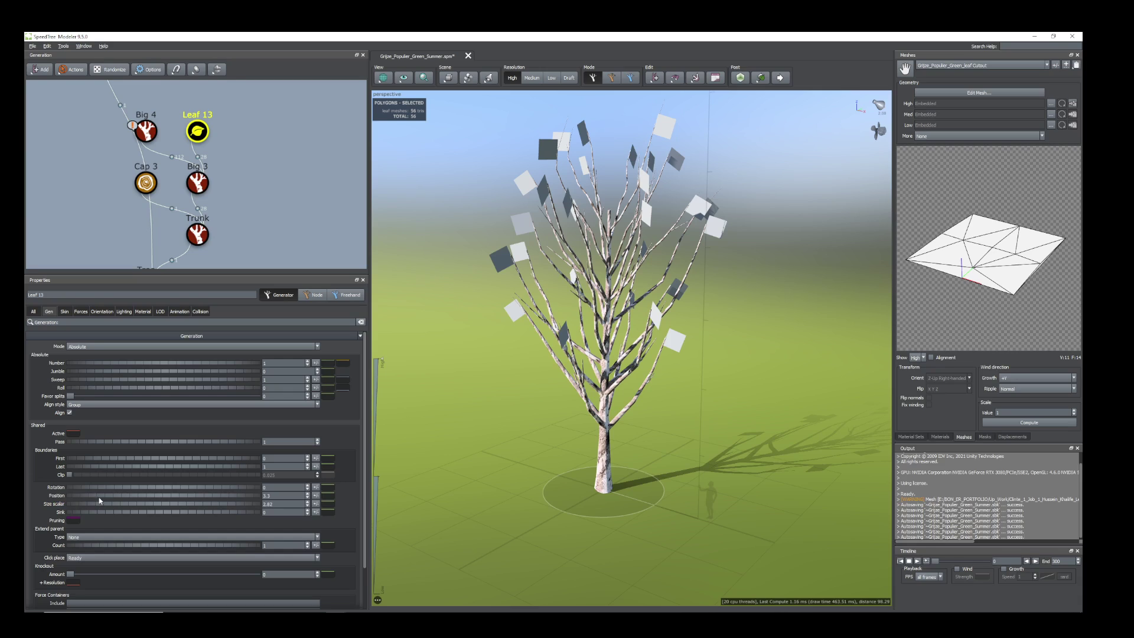
pyautogui.moveTo(79, 505); pyautogui.dragTo(133, 515)
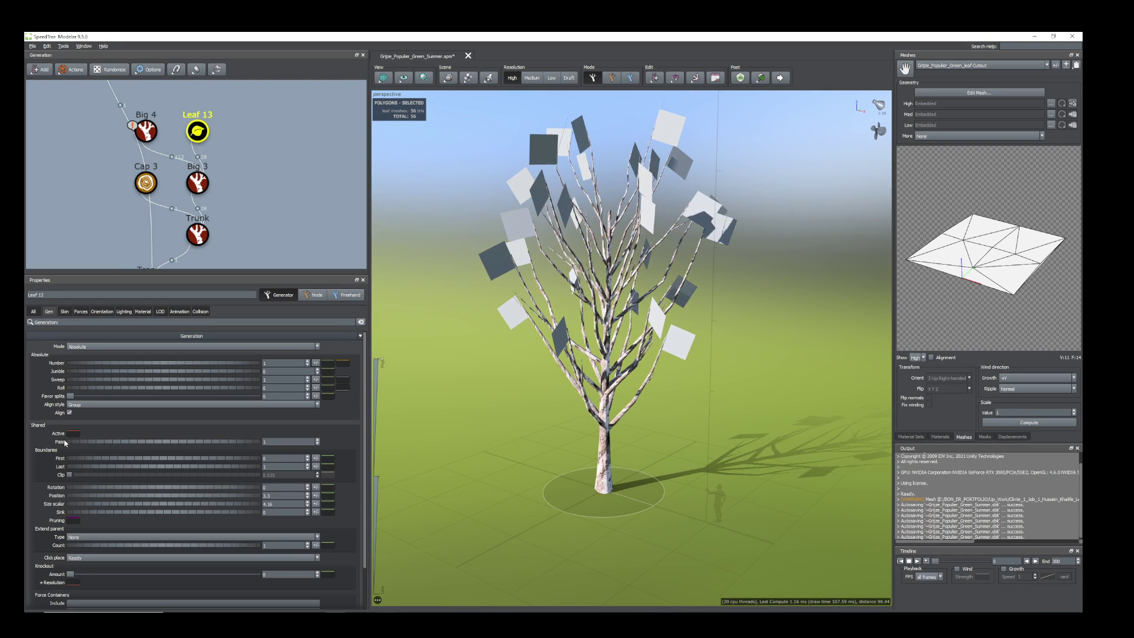
# Step: Flatten the leaves' orientation with final adjustments of 0.15 up, -0.62 right and 0 out
pyautogui.click(102, 312)
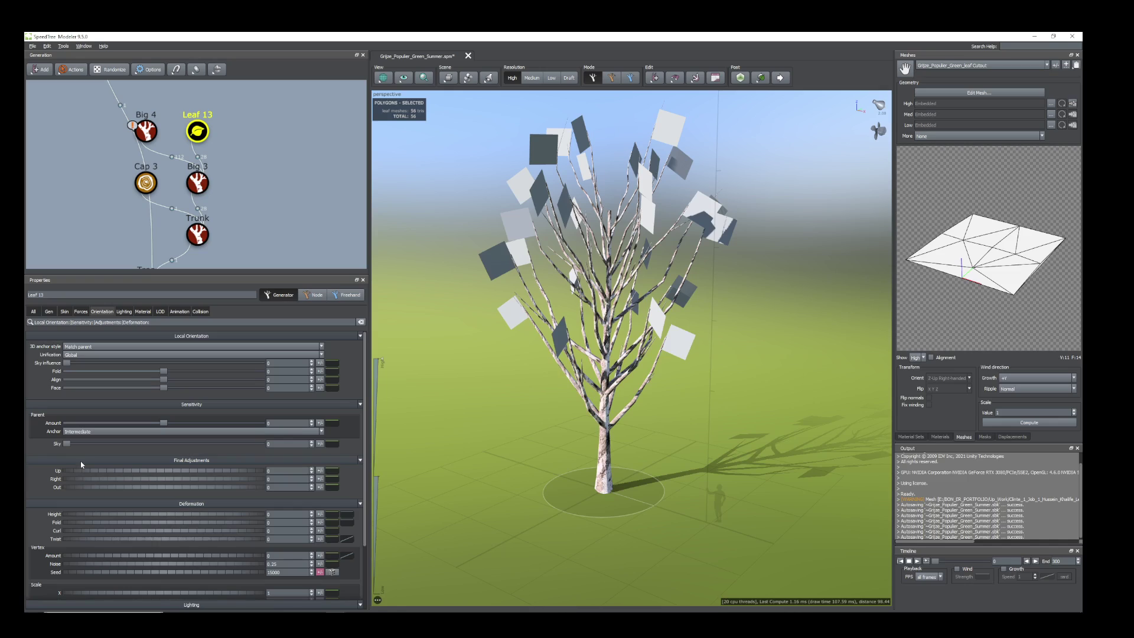
pyautogui.moveTo(75, 474); pyautogui.dragTo(51, 483)
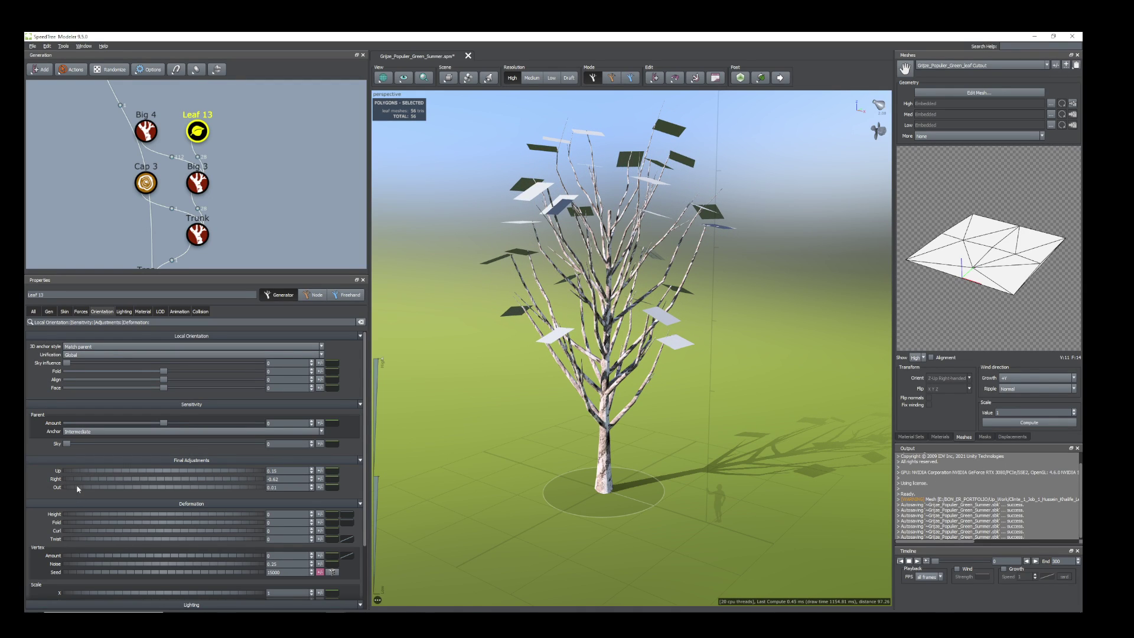
pyautogui.moveTo(77, 487); pyautogui.dragTo(77, 489)
# Step: Enlarge the leaves by setting their size scalar to 6.2
pyautogui.click(49, 312)
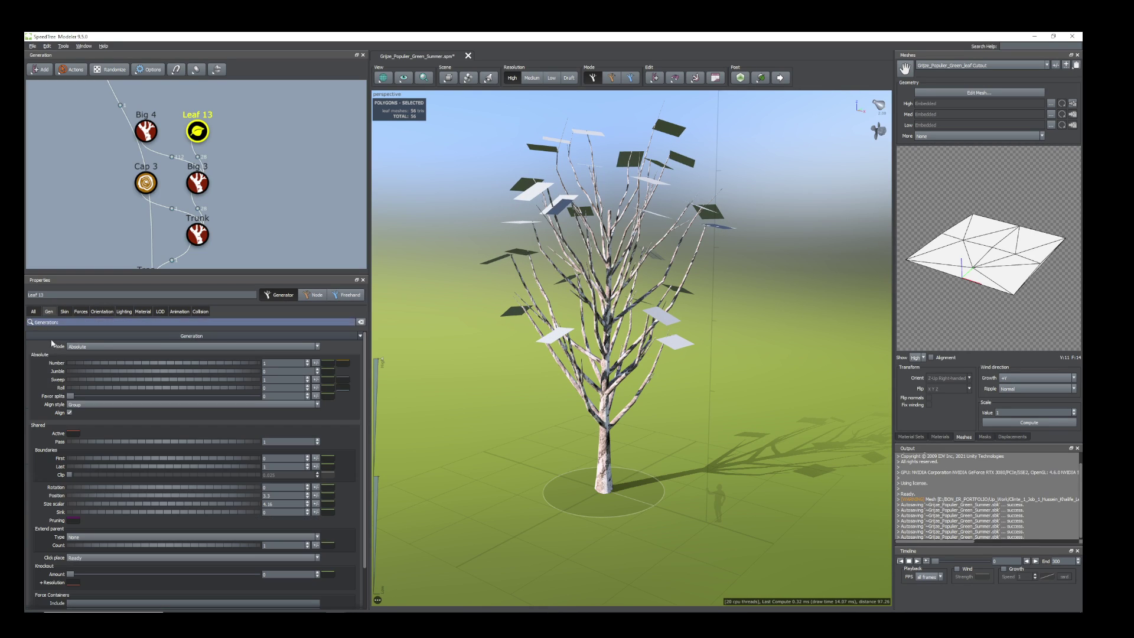
pyautogui.moveTo(81, 506); pyautogui.dragTo(189, 519)
pyautogui.moveTo(711, 423)
pyautogui.mouseDown()
pyautogui.moveTo(750, 429)
pyautogui.moveTo(741, 443)
pyautogui.moveTo(704, 448)
pyautogui.moveTo(711, 414)
pyautogui.mouseUp()
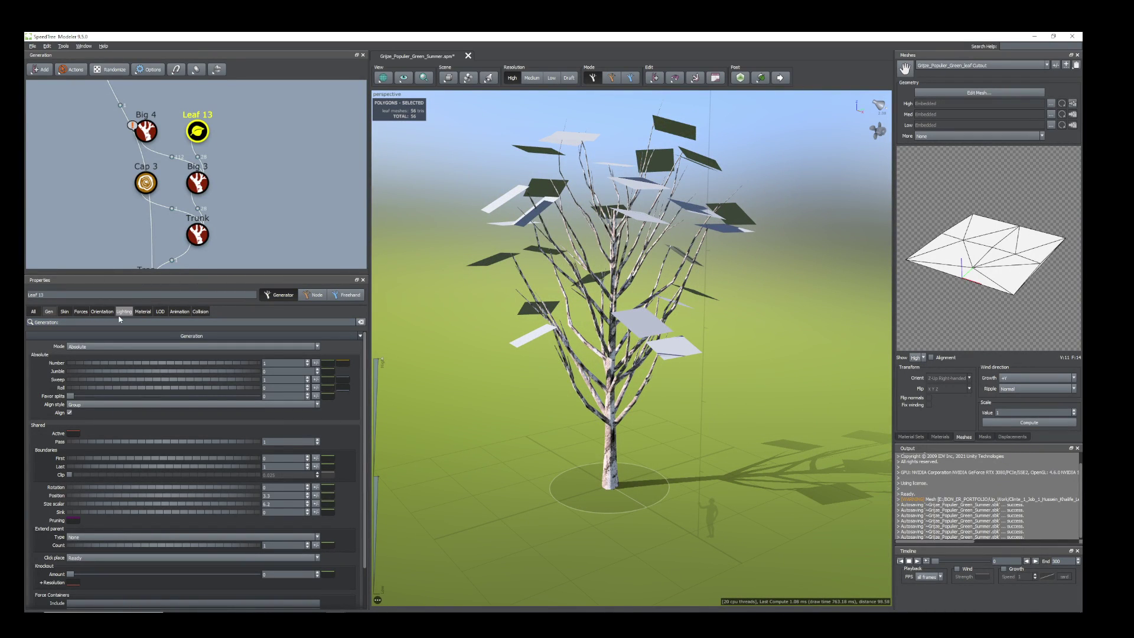
# Step: Assign the Gripe_Populer_Green_leaf material to the new leaves
pyautogui.click(143, 311)
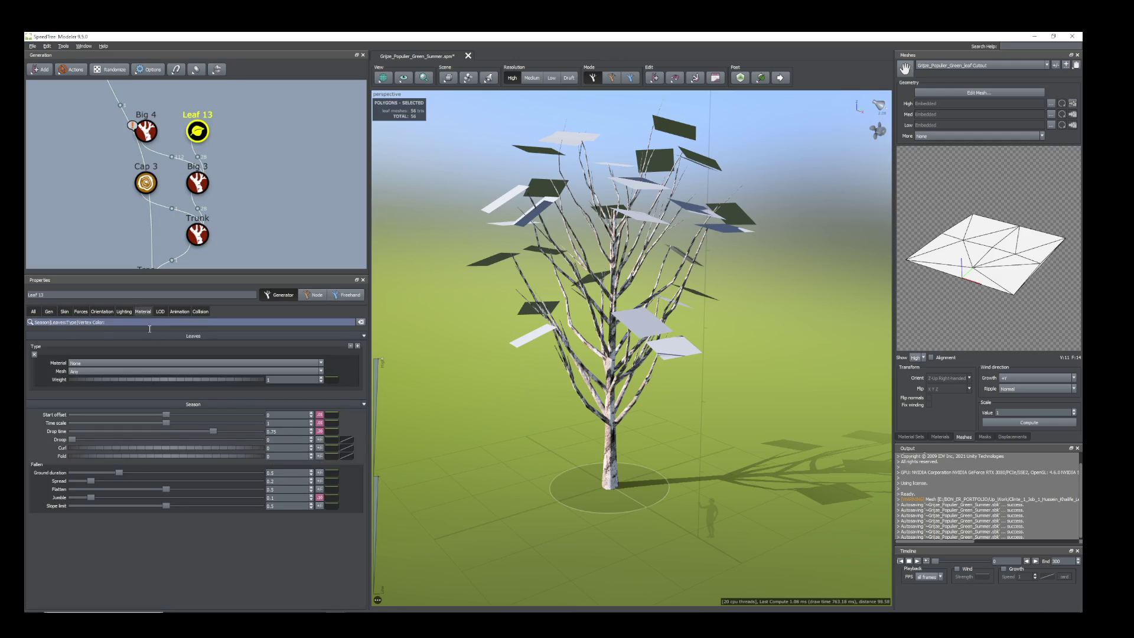
pyautogui.click(322, 364)
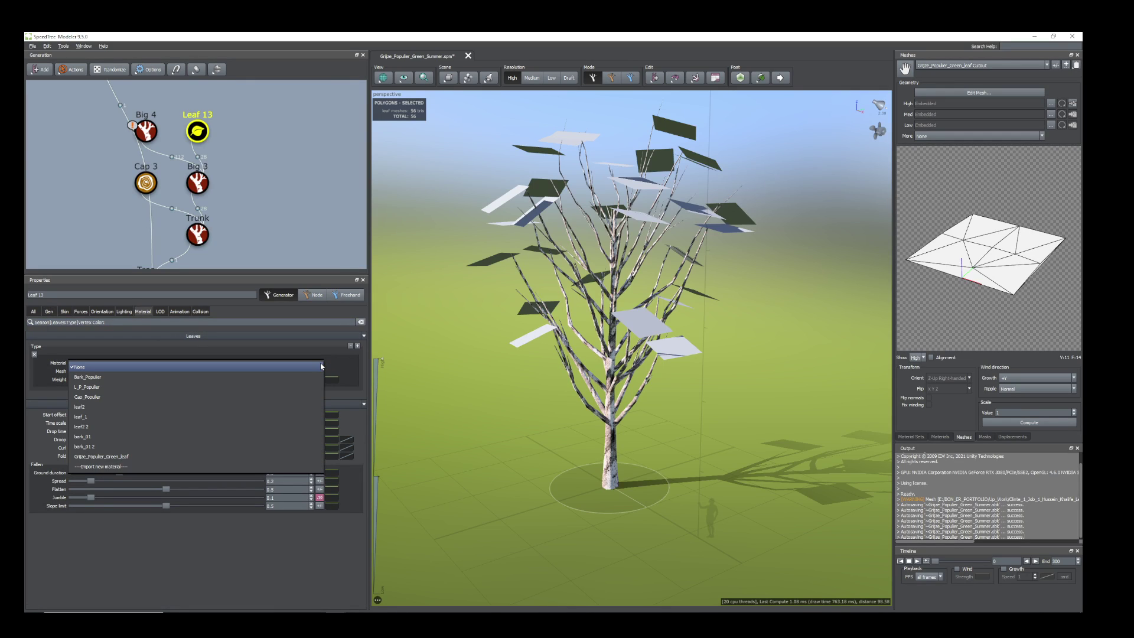
pyautogui.click(95, 457)
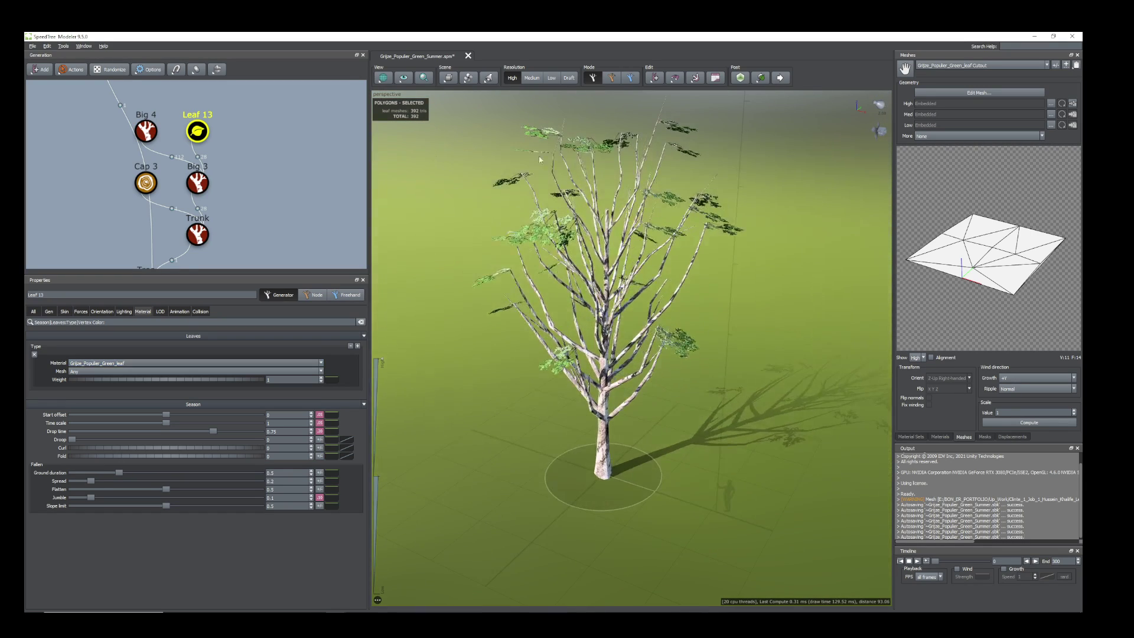
# Step: Examine the textured leaf cards up close and show the leaf material's cutout and texture settings
pyautogui.scroll(5, 539, 159)
pyautogui.moveTo(538, 159); pyautogui.dragTo(642, 381, button='middle')
pyautogui.moveTo(659, 317); pyautogui.dragTo(668, 366)
pyautogui.click(593, 356)
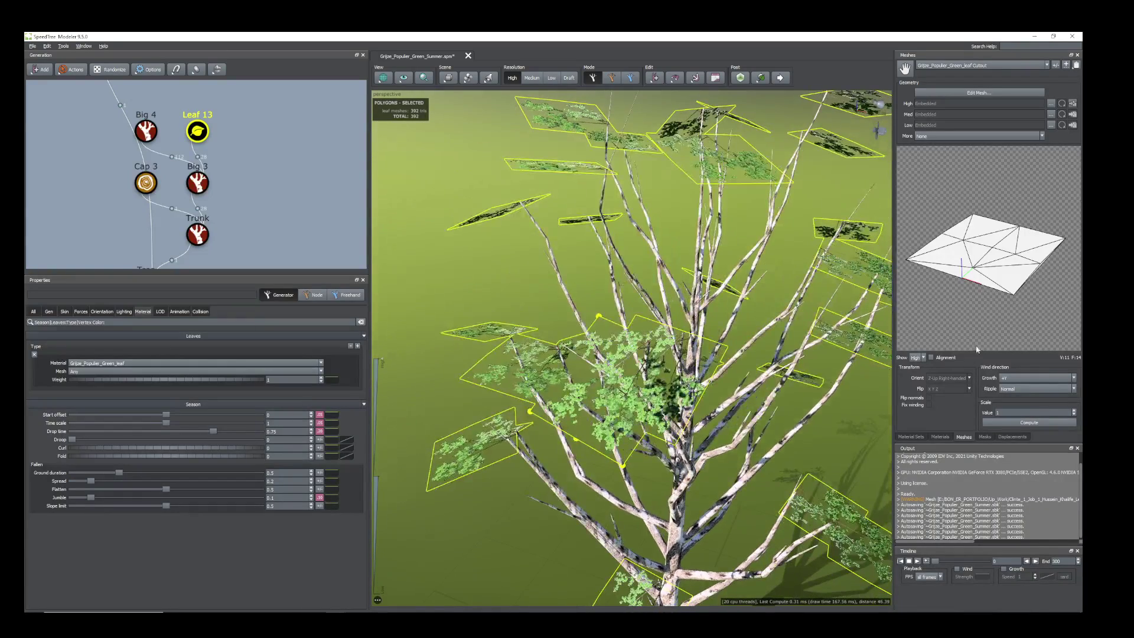
pyautogui.click(940, 436)
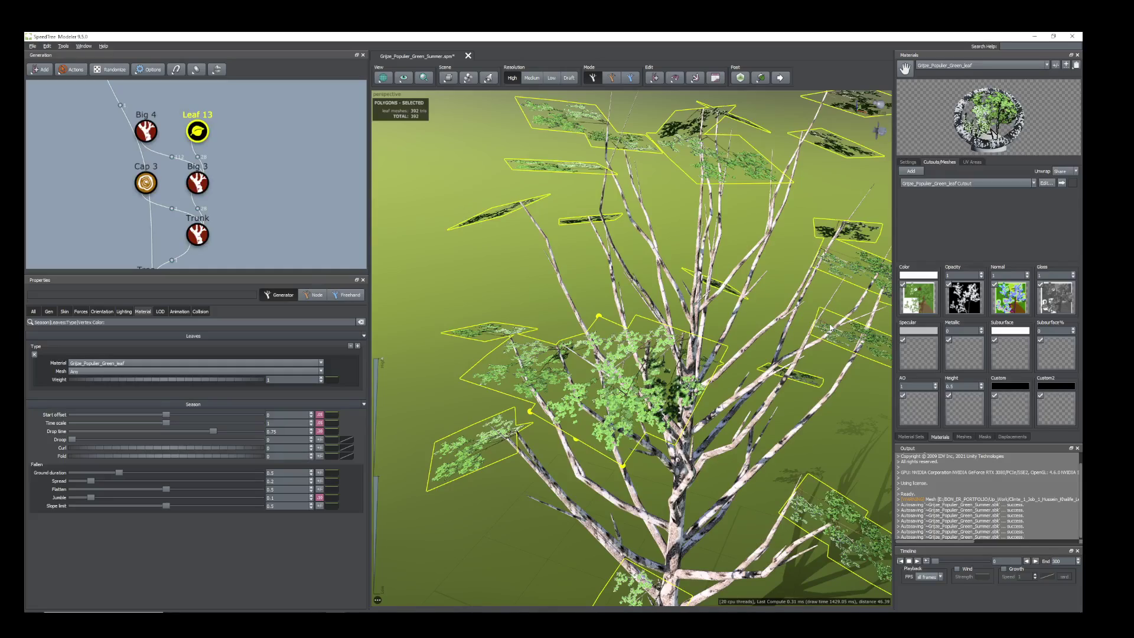
pyautogui.moveTo(728, 388); pyautogui.dragTo(706, 369)
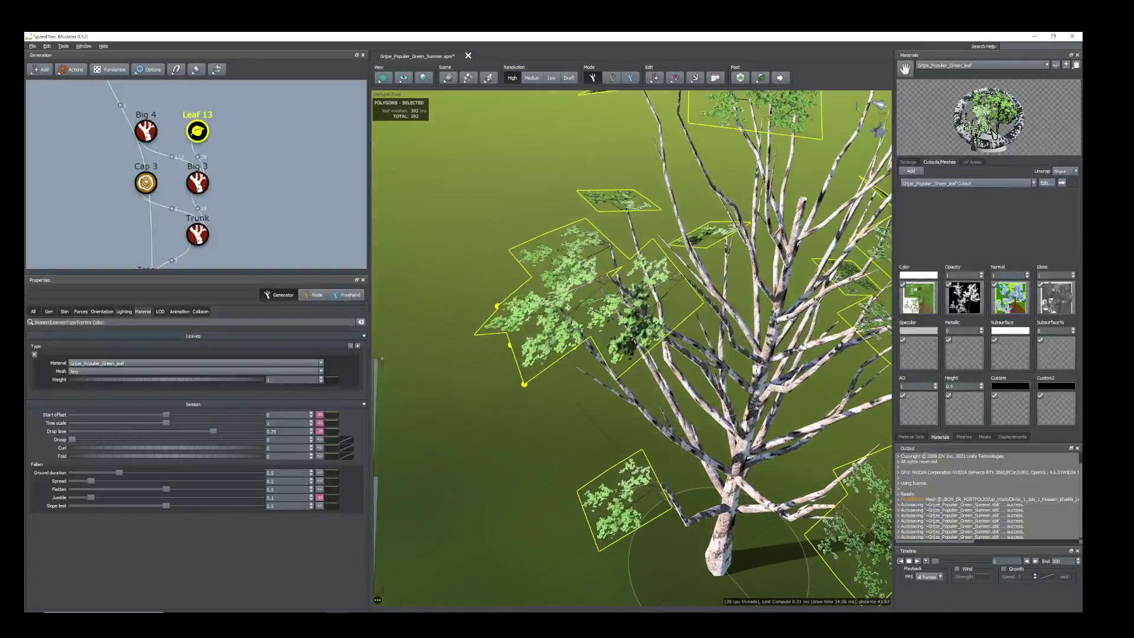
# Step: Enlarge the textured leaf cards by setting their size scalar to 10.57
pyautogui.click(48, 313)
pyautogui.moveTo(86, 507); pyautogui.dragTo(269, 542)
pyautogui.scroll(-3, 601, 395)
pyautogui.moveTo(601, 396); pyautogui.dragTo(713, 381)
pyautogui.scroll(-2, 714, 381)
pyautogui.moveTo(714, 381); pyautogui.dragTo(644, 430, button='middle')
pyautogui.moveTo(703, 370)
pyautogui.mouseDown()
pyautogui.moveTo(701, 419)
pyautogui.moveTo(591, 477)
pyautogui.moveTo(666, 460)
pyautogui.mouseUp()
# Step: Set the first-level big branches' interval frequency to 1.83 and their start angle to 0.235
pyautogui.click(628, 464)
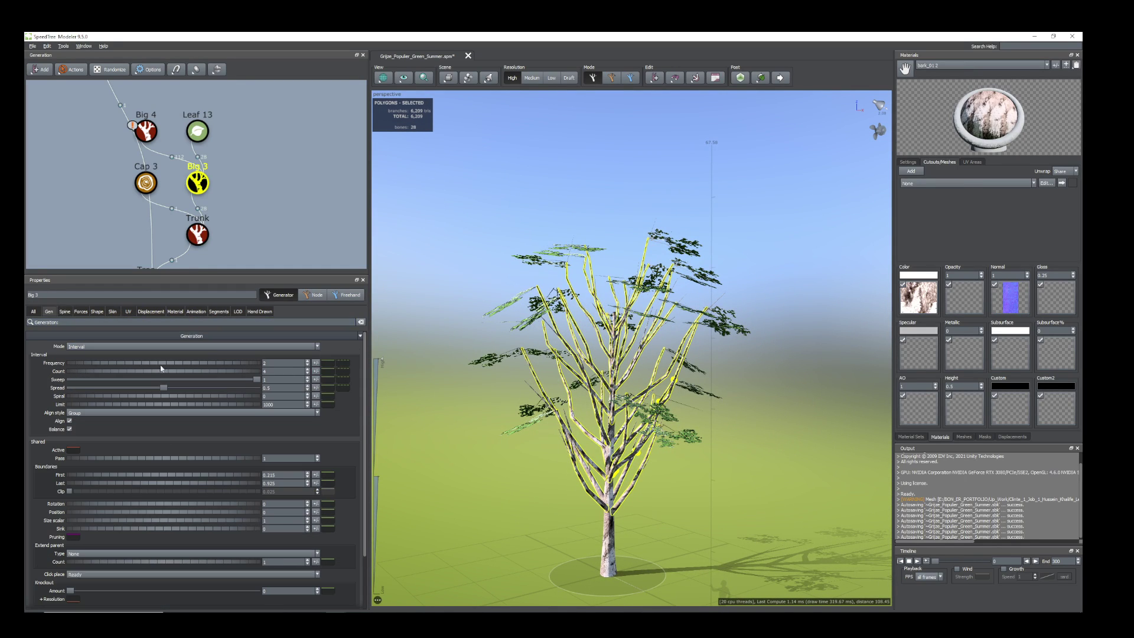
pyautogui.moveTo(200, 368); pyautogui.dragTo(192, 370)
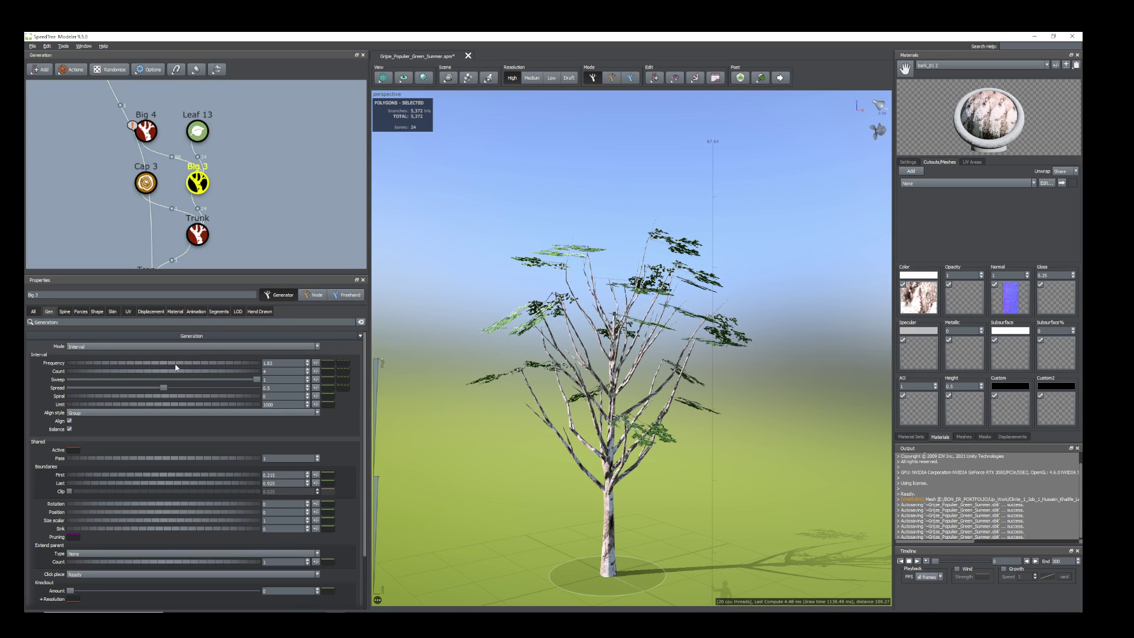
pyautogui.click(66, 312)
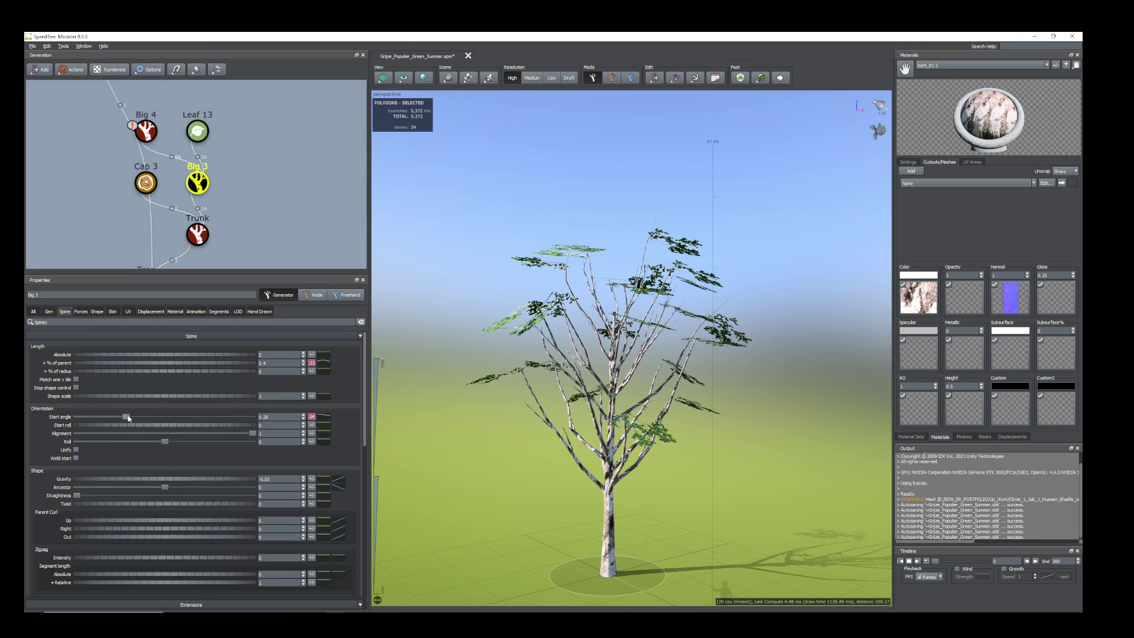
pyautogui.moveTo(129, 418); pyautogui.dragTo(121, 418)
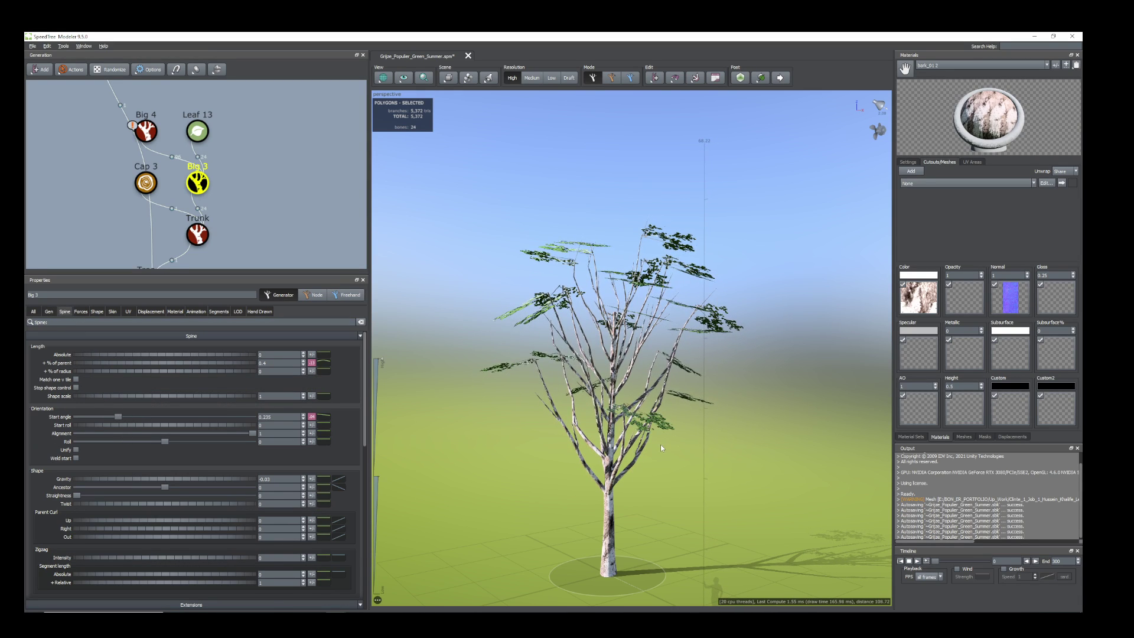
# Step: Edit the Gripe_Populer_Green_leaf cutout mesh, shifting its central, lower and inner-right points slightly to fit the twigs
pyautogui.moveTo(660, 448)
pyautogui.mouseDown()
pyautogui.moveTo(682, 448)
pyautogui.moveTo(655, 455)
pyautogui.mouseUp()
pyautogui.scroll(3, 610, 365)
pyautogui.moveTo(517, 343); pyautogui.dragTo(605, 382, button='middle')
pyautogui.moveTo(605, 383); pyautogui.dragTo(641, 396)
pyautogui.scroll(3, 641, 390)
pyautogui.moveTo(661, 449); pyautogui.dragTo(539, 403)
pyautogui.click(539, 401)
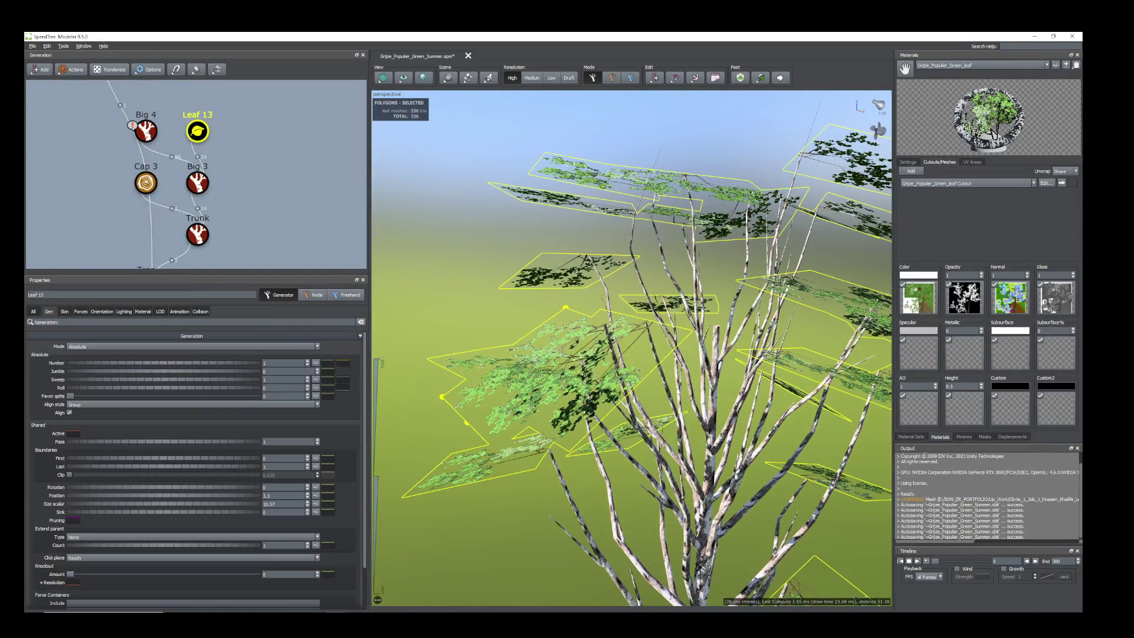
pyautogui.click(1045, 183)
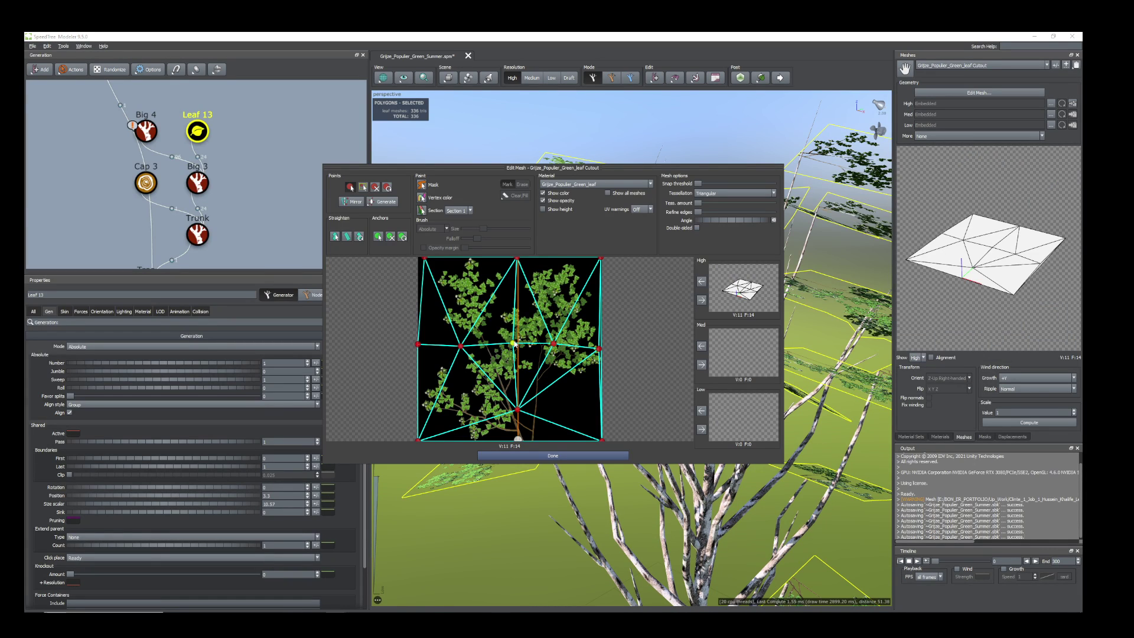
pyautogui.moveTo(514, 344); pyautogui.dragTo(515, 351)
pyautogui.moveTo(518, 409); pyautogui.dragTo(510, 414)
pyautogui.moveTo(554, 345); pyautogui.dragTo(562, 349)
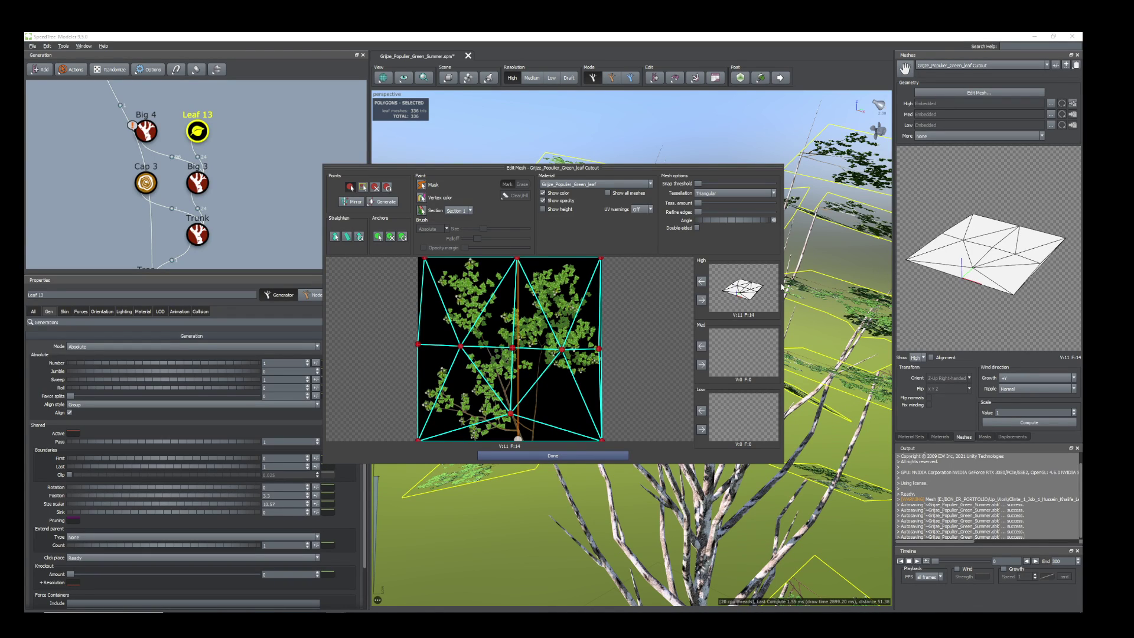
pyautogui.click(554, 455)
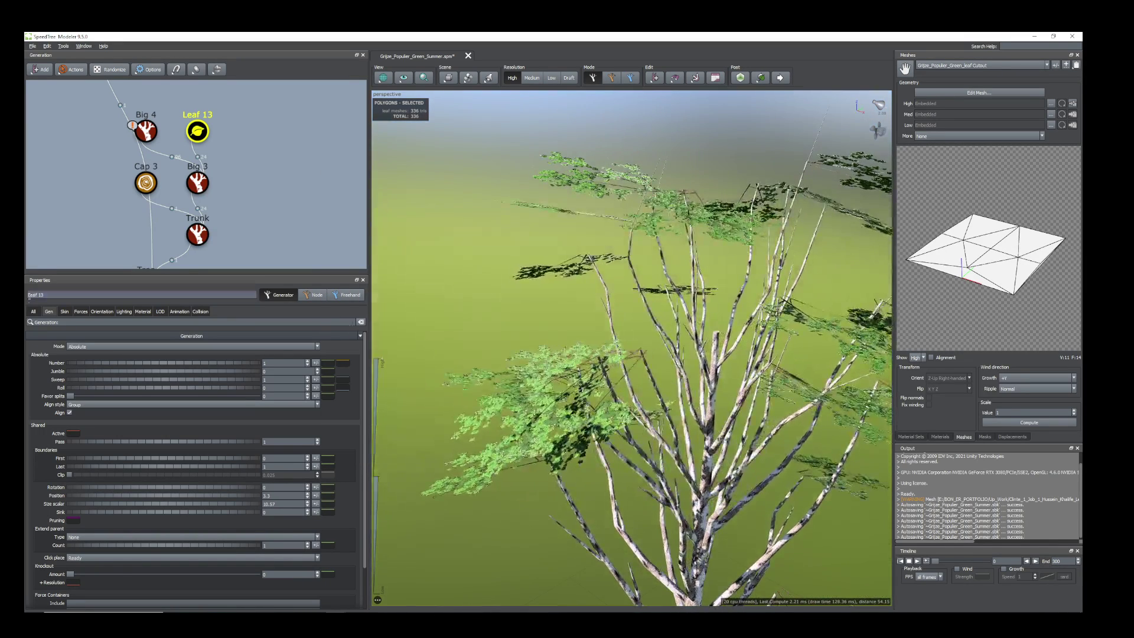
# Step: Bend the Leaf 13 cards by setting their deformation fold to 0.37, curl to 0.14 and twist to -0.02
pyautogui.click(102, 314)
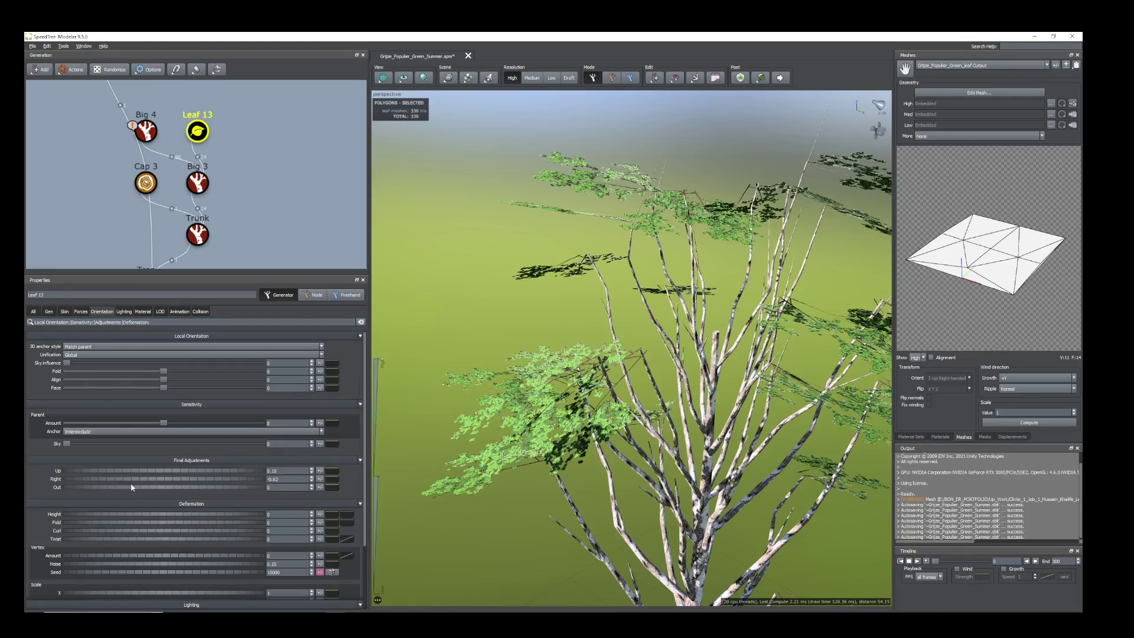
pyautogui.scroll(-1, 123, 516)
pyautogui.moveTo(67, 497); pyautogui.dragTo(138, 497)
pyautogui.moveTo(555, 408); pyautogui.dragTo(641, 479)
pyautogui.moveTo(641, 480); pyautogui.dragTo(662, 436, button='middle')
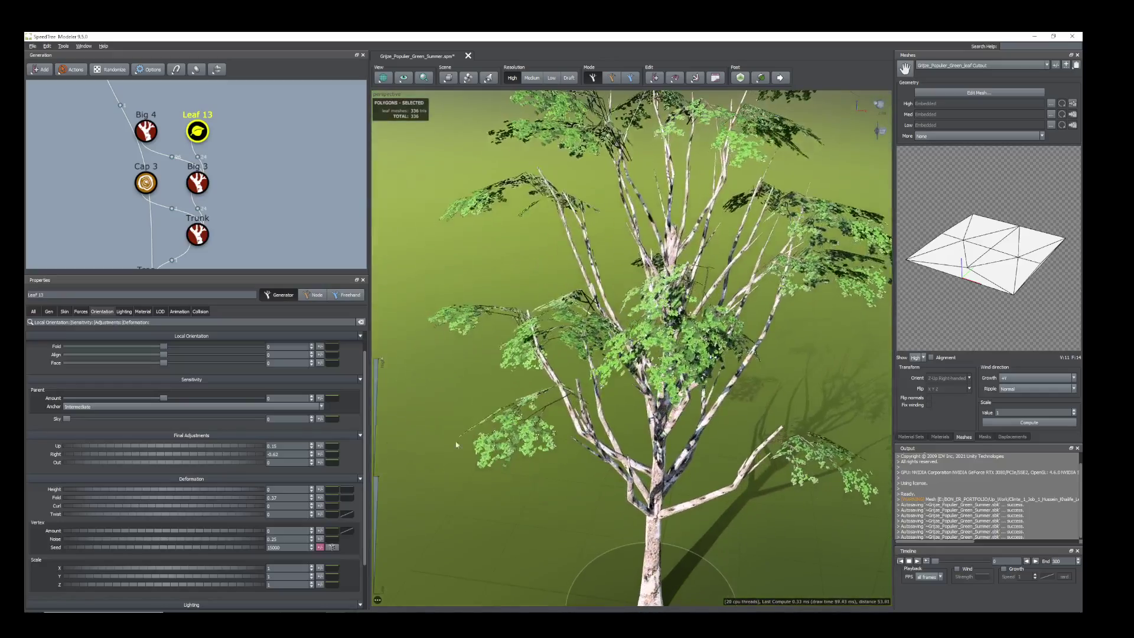
pyautogui.moveTo(98, 506); pyautogui.dragTo(83, 517)
pyautogui.scroll(-5, 687, 476)
pyautogui.moveTo(687, 476); pyautogui.dragTo(677, 356)
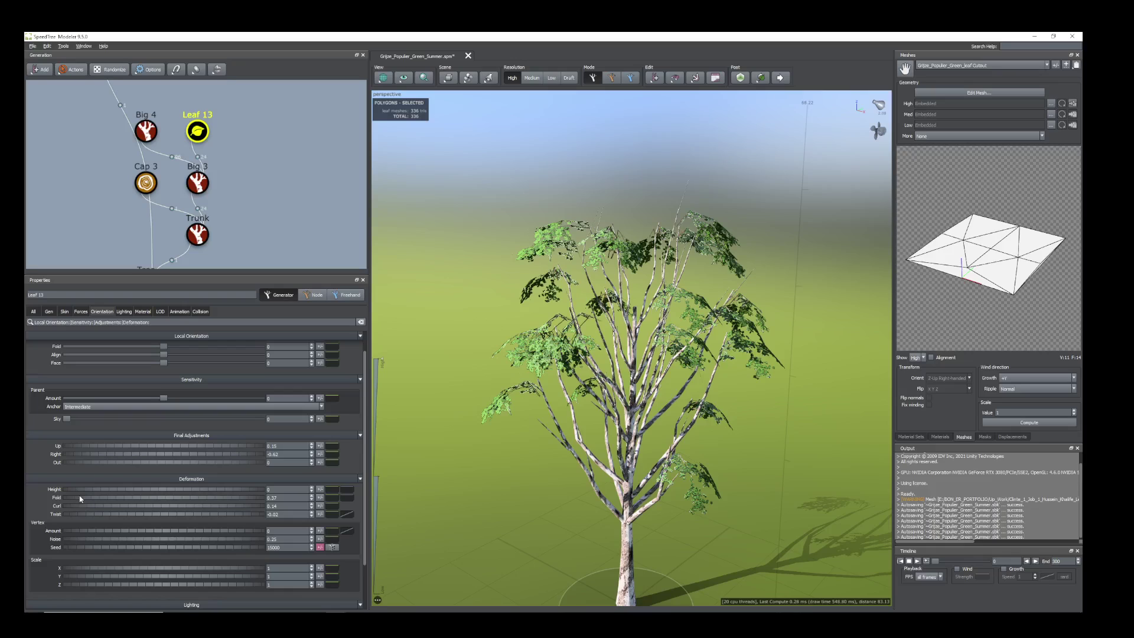
# Step: Set the Leaf 13 deformation height to 0.21 and fold to 0.28
pyautogui.moveTo(81, 491); pyautogui.dragTo(73, 499)
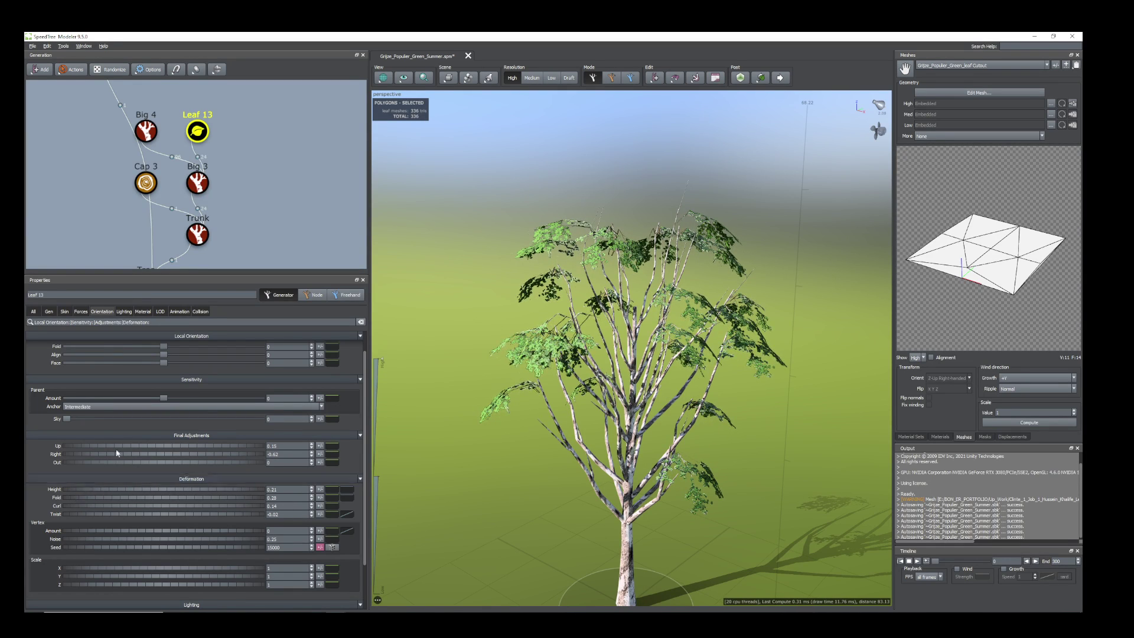
pyautogui.moveTo(760, 354); pyautogui.dragTo(759, 374)
pyautogui.scroll(5, 577, 376)
pyautogui.scroll(-4, 514, 393)
pyautogui.press('z')
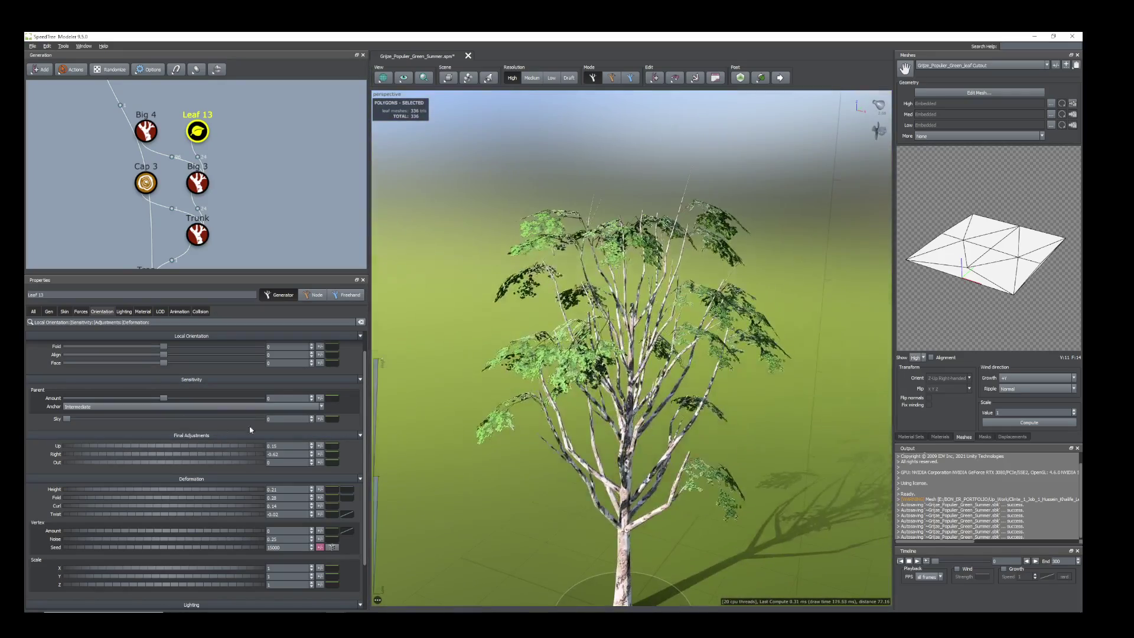
pyautogui.moveTo(707, 424); pyautogui.dragTo(690, 334)
# Step: Duplicate the Leaf 13 generator, try to attach the copy to Big 3, and delete the copy
pyautogui.click(200, 133)
pyautogui.moveTo(423, 270); pyautogui.dragTo(416, 248)
pyautogui.rightClick(202, 141)
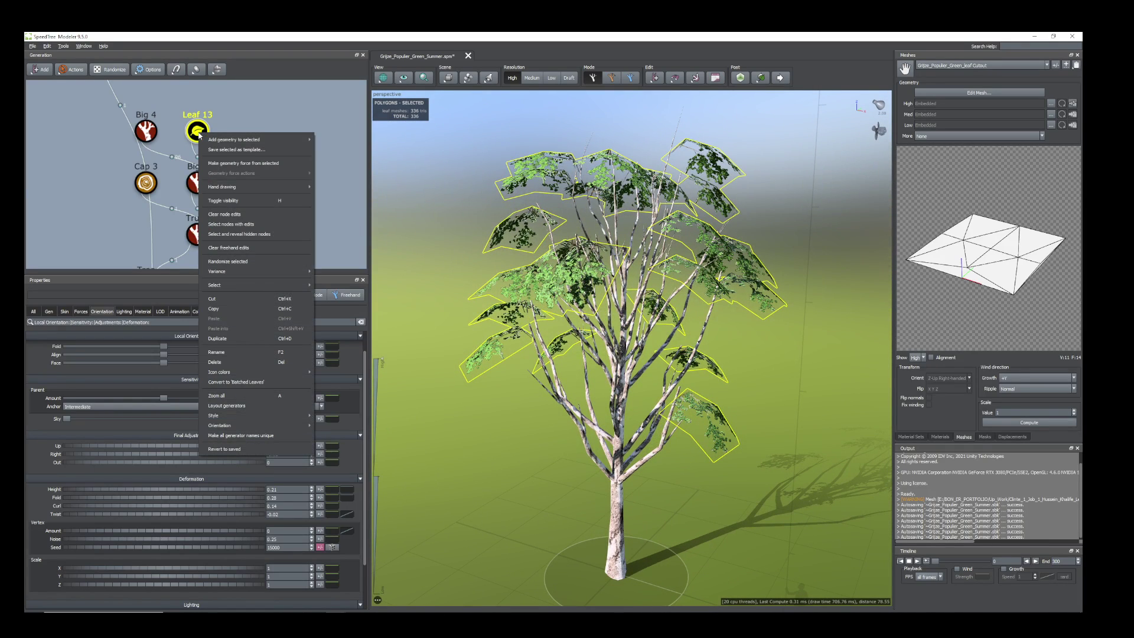
pyautogui.click(243, 340)
pyautogui.moveTo(249, 131); pyautogui.dragTo(196, 189)
pyautogui.click(248, 131)
pyautogui.press('Delete')
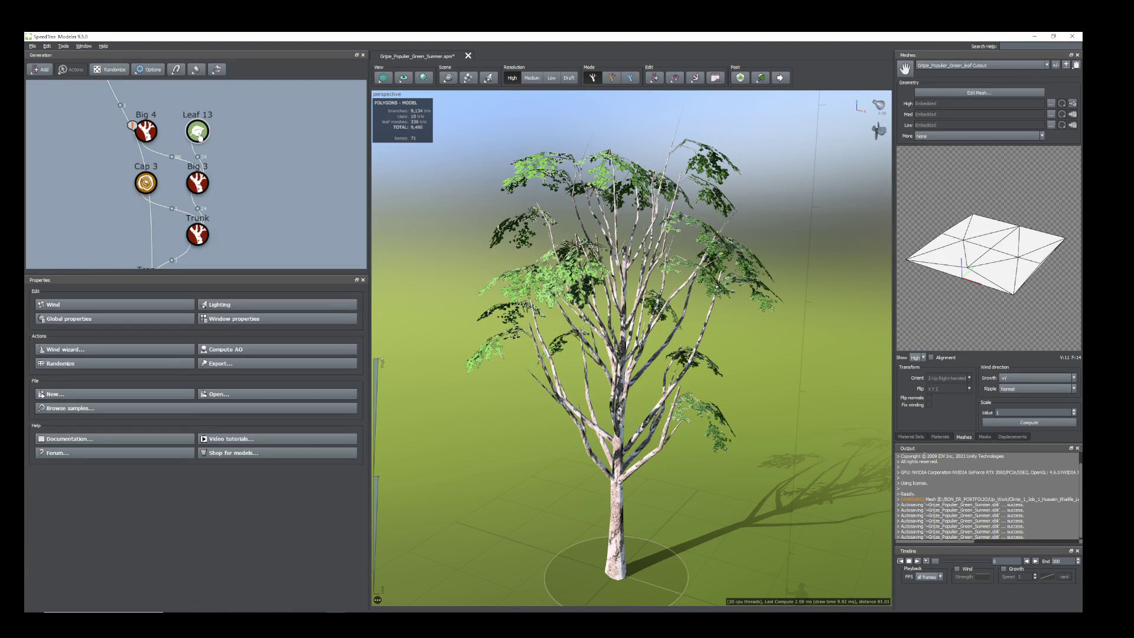
# Step: Duplicate the Leaf 13 generator again as an unattached copy
pyautogui.click(199, 134)
pyautogui.rightClick(200, 135)
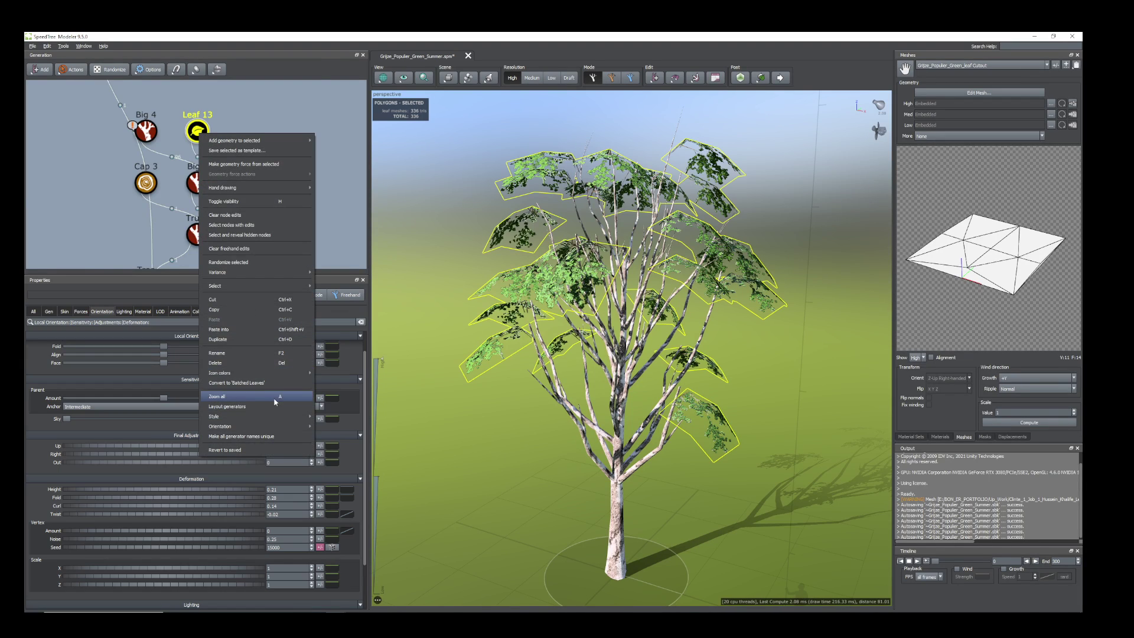
pyautogui.click(242, 340)
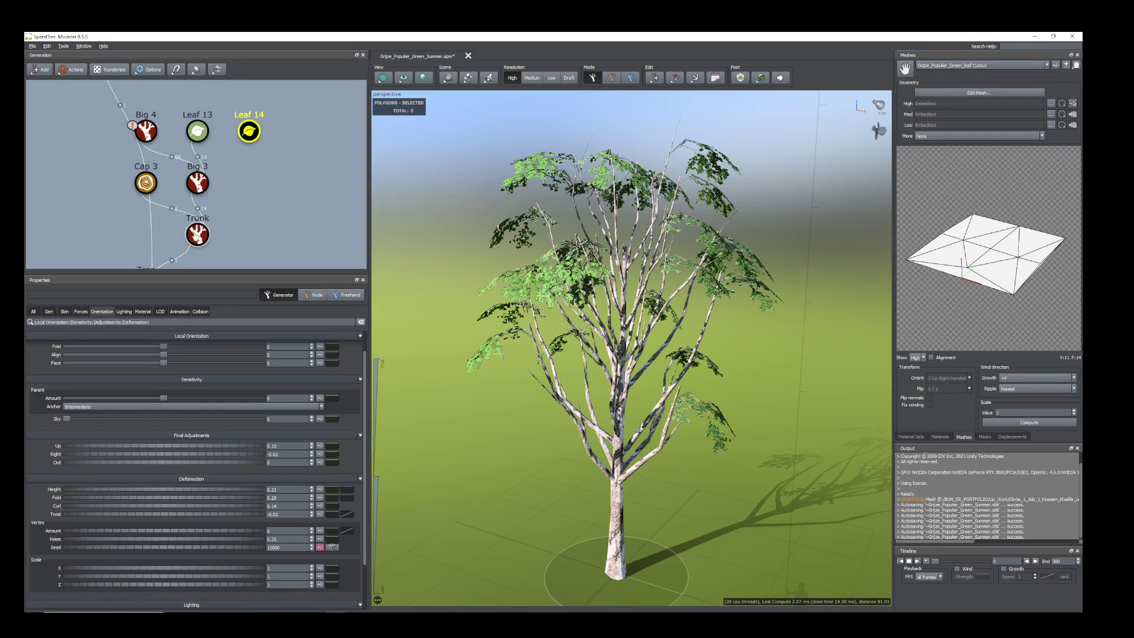
# Step: Add a second leaf generator to the Big 3 branches
pyautogui.click(200, 184)
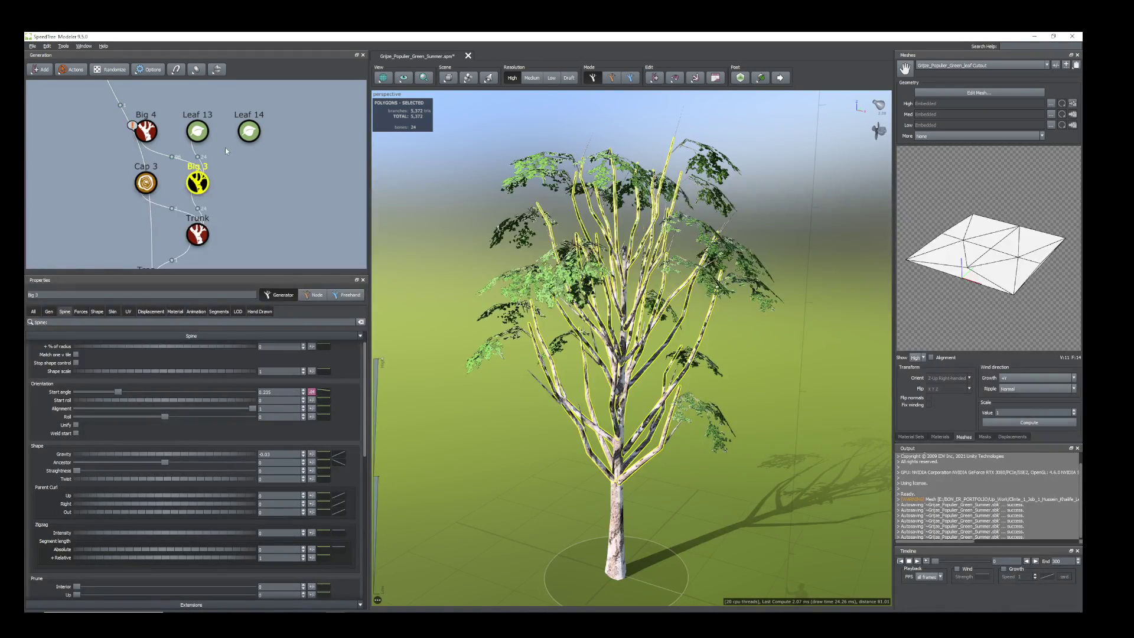
pyautogui.rightClick(201, 176)
pyautogui.moveTo(283, 182)
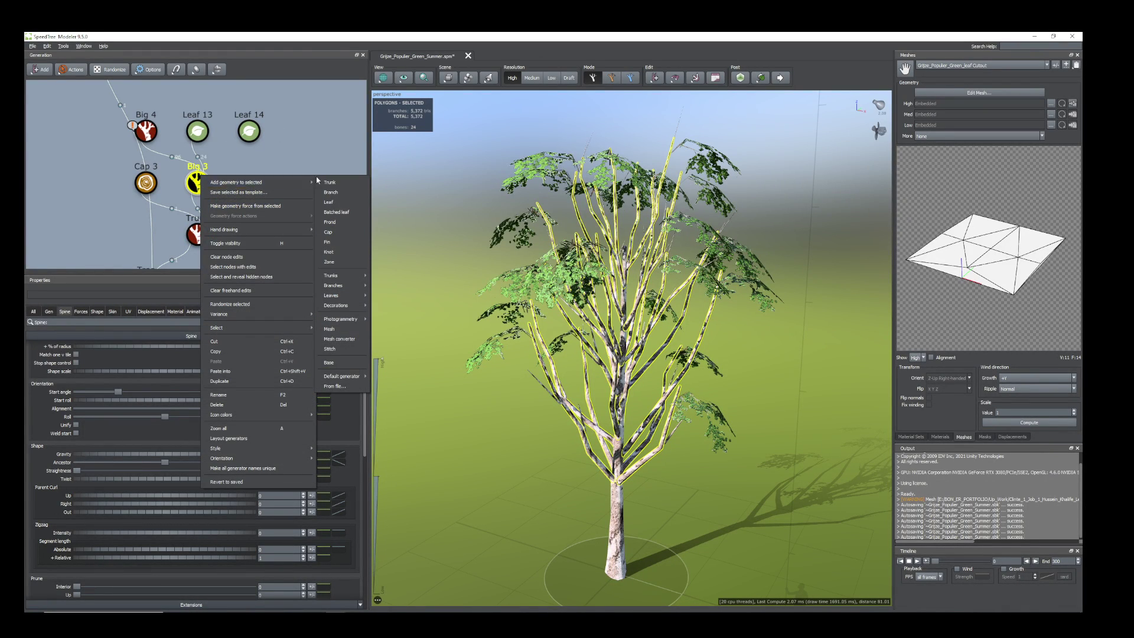
pyautogui.click(340, 200)
pyautogui.scroll(8, 227, 203)
pyautogui.moveTo(228, 195); pyautogui.dragTo(304, 37, button='middle')
pyautogui.moveTo(287, 188); pyautogui.dragTo(243, 137, button='middle')
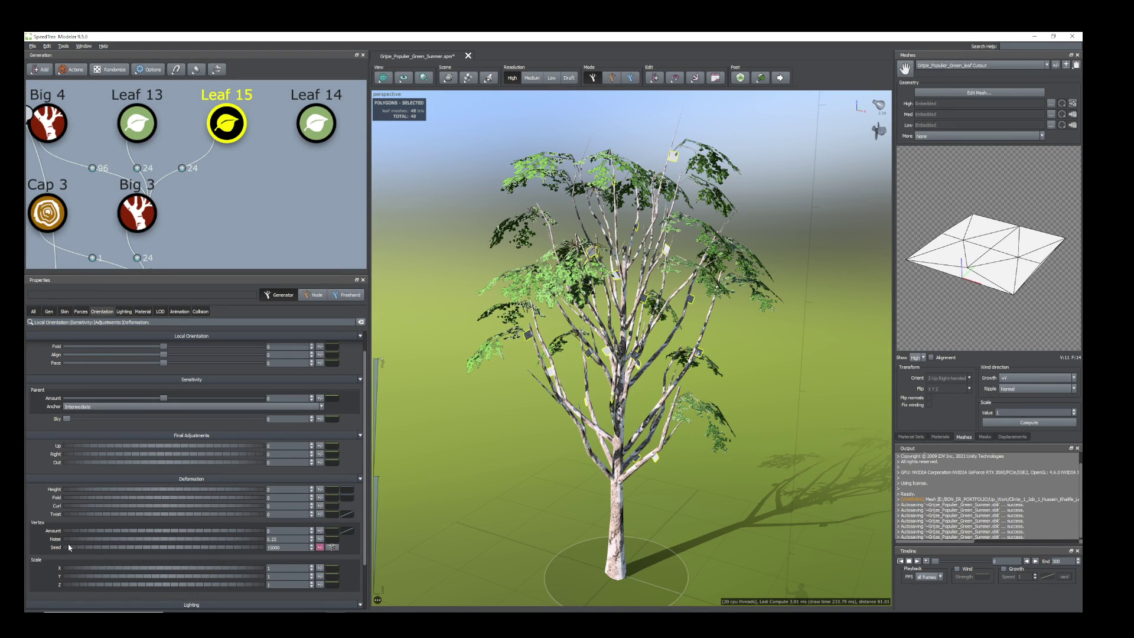
# Step: Set the new Leaf 15 cards' size scalar to 5.23, right adjustment to 0.44 and position to 0.09
pyautogui.click(49, 312)
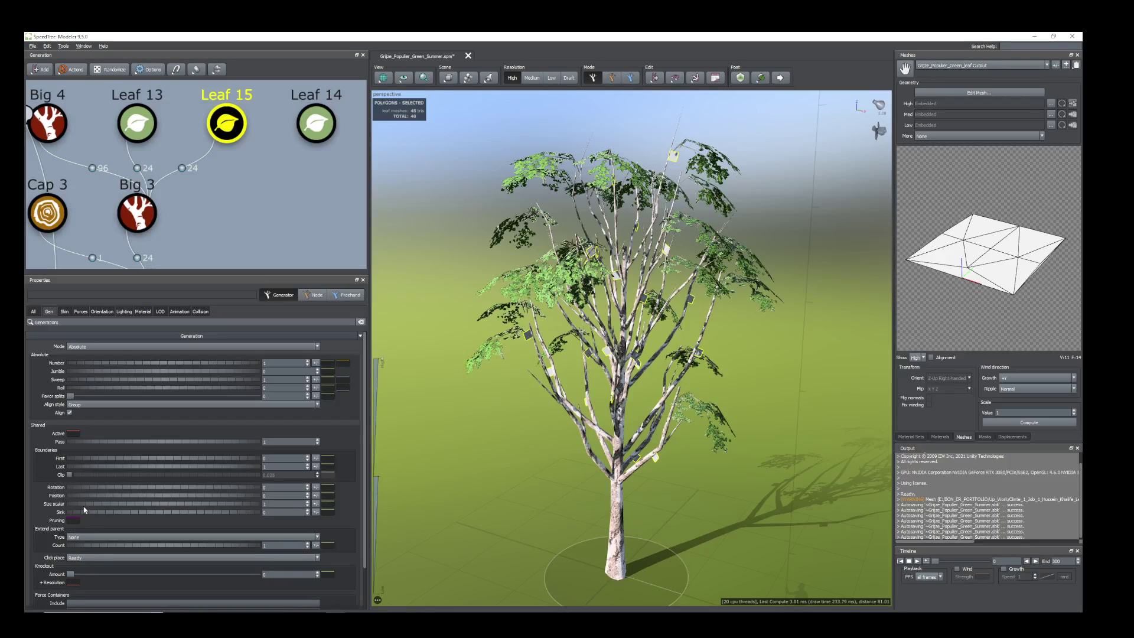
pyautogui.moveTo(84, 505); pyautogui.dragTo(258, 543)
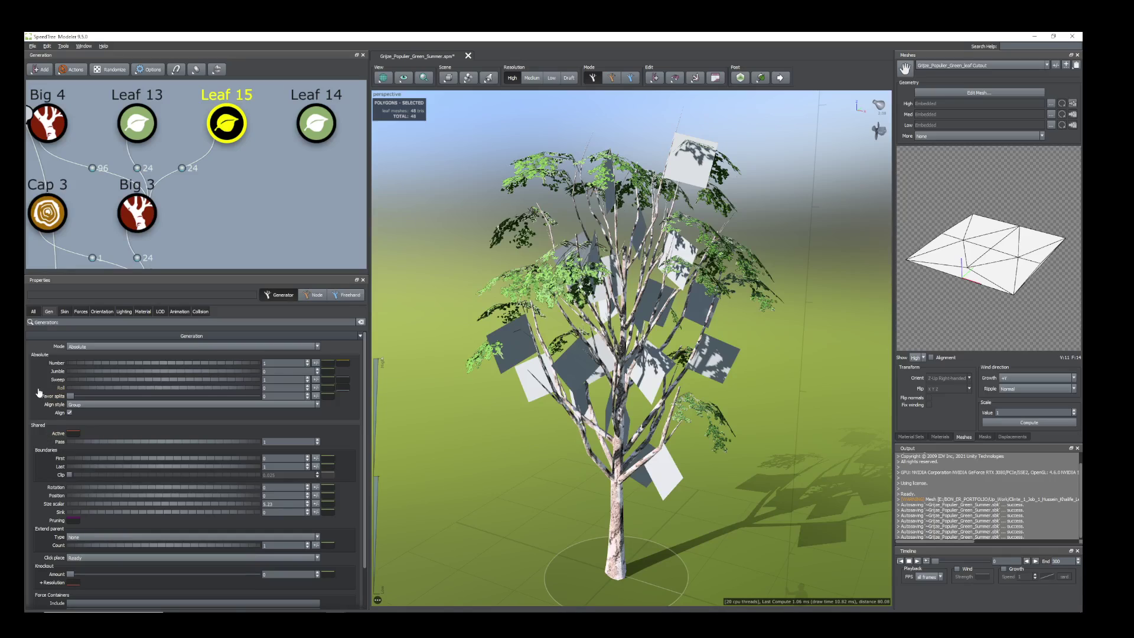
pyautogui.click(102, 311)
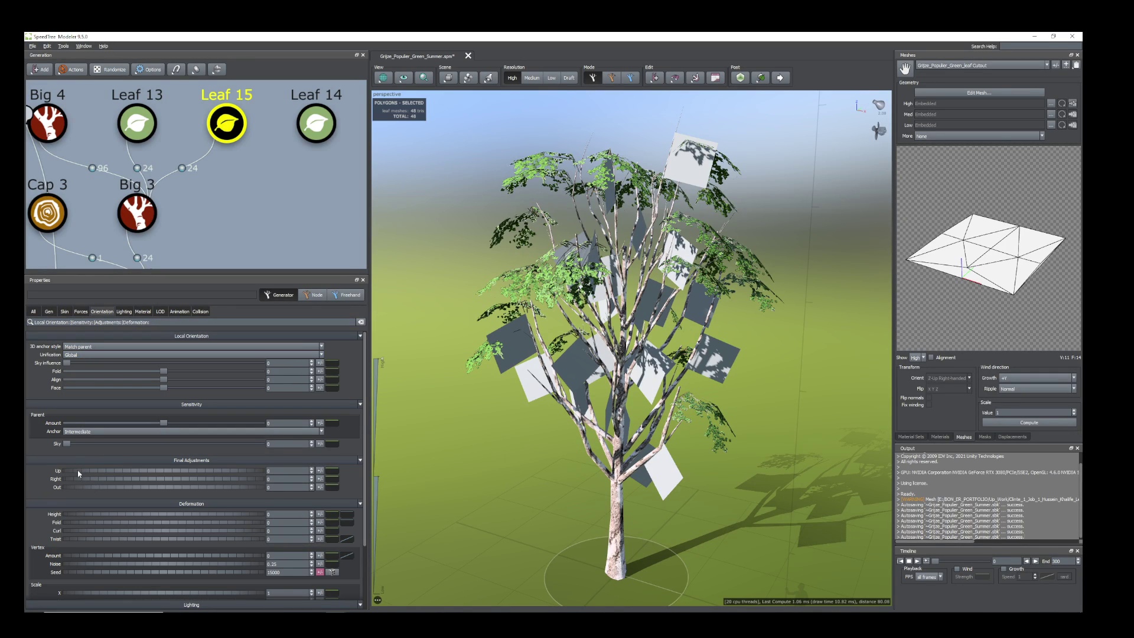
pyautogui.moveTo(77, 479); pyautogui.dragTo(93, 487)
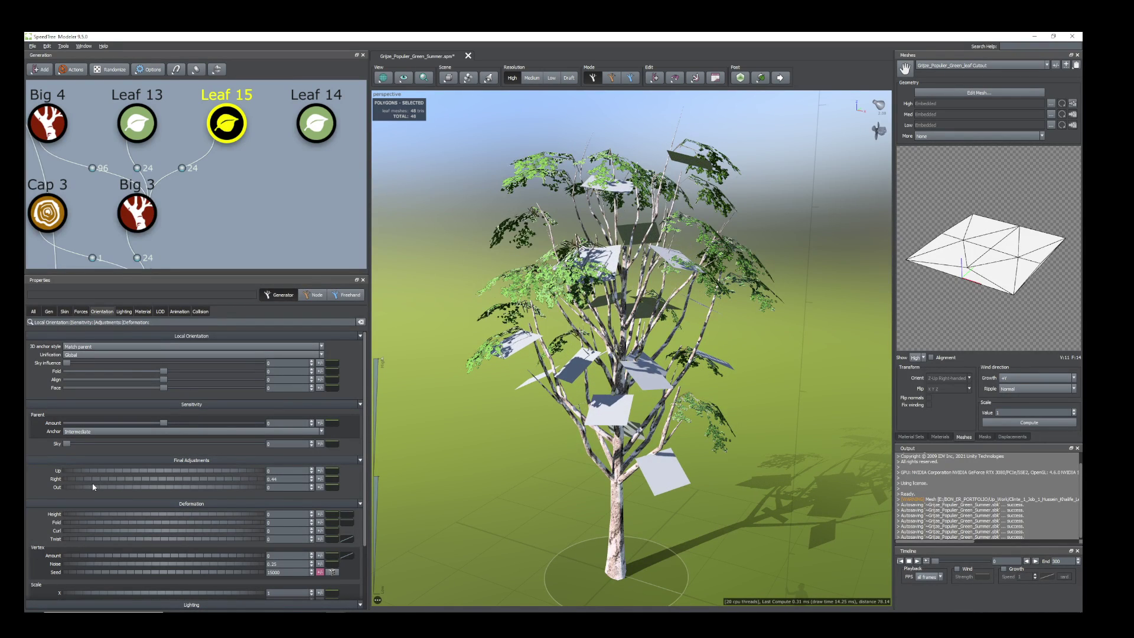
pyautogui.click(49, 311)
pyautogui.moveTo(77, 499); pyautogui.dragTo(84, 500)
pyautogui.moveTo(657, 350); pyautogui.dragTo(660, 413)
# Step: Assign the Gripe_Populer_Green_leaf material to the Leaf 15 cards
pyautogui.click(142, 312)
pyautogui.click(160, 363)
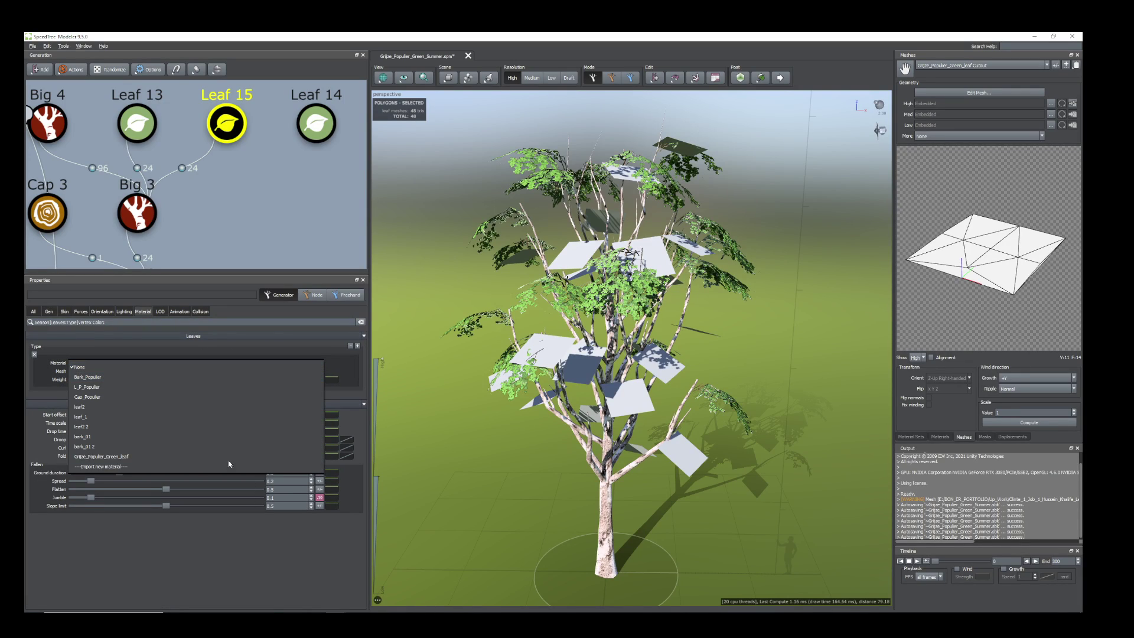
pyautogui.click(159, 457)
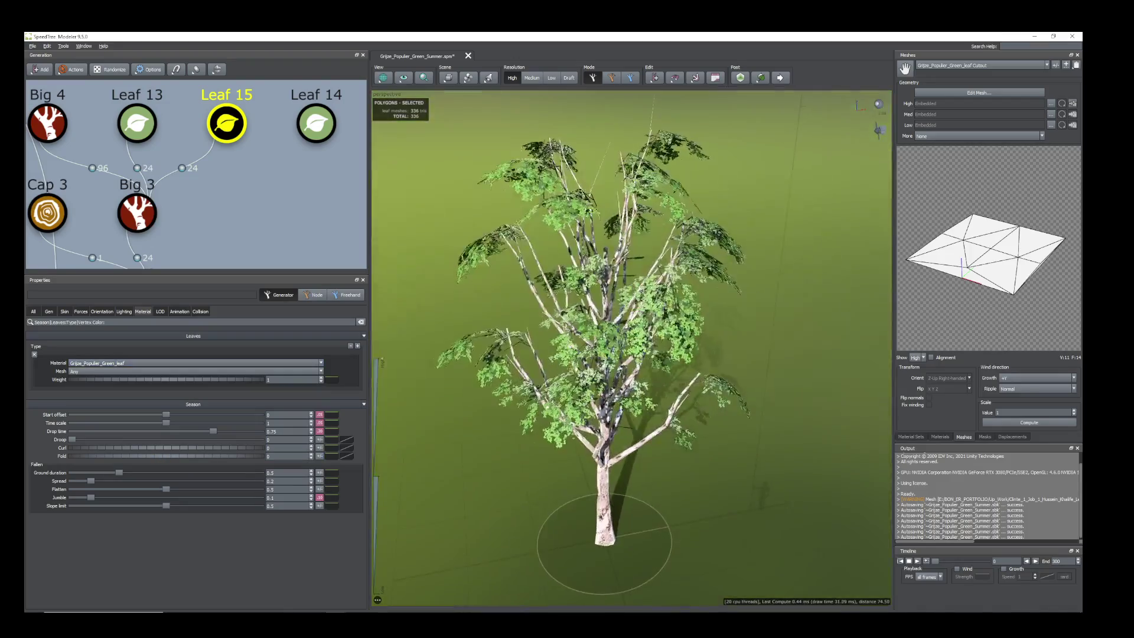
pyautogui.moveTo(657, 449); pyautogui.dragTo(642, 283)
# Step: Delete the unattached Leaf 14 generator
pyautogui.click(138, 122)
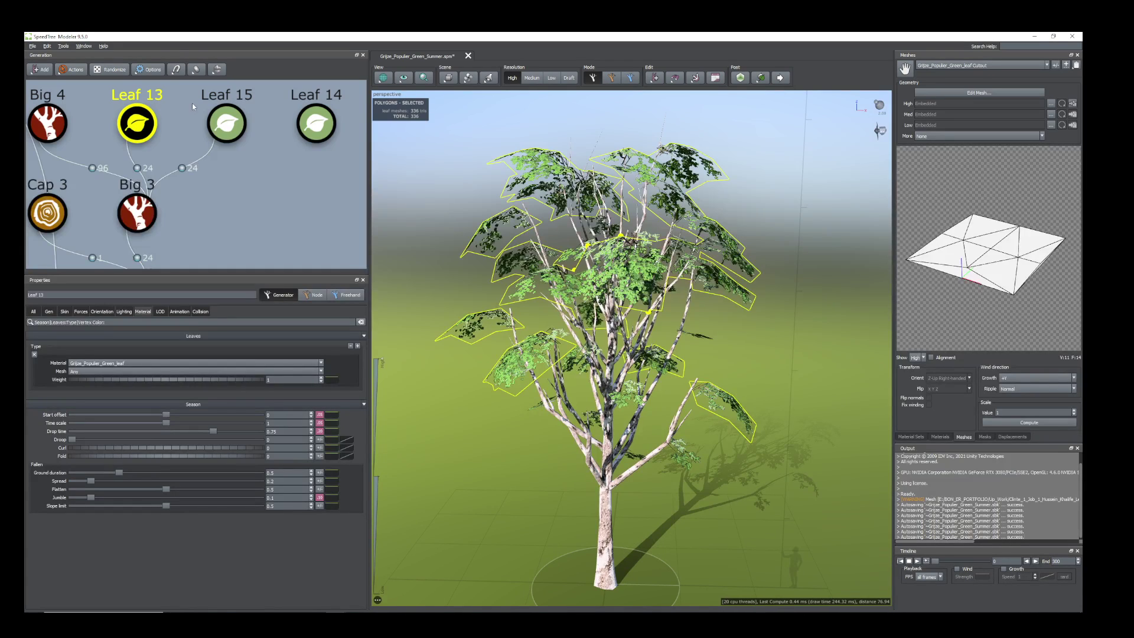
pyautogui.click(227, 123)
pyautogui.click(334, 127)
pyautogui.click(325, 124)
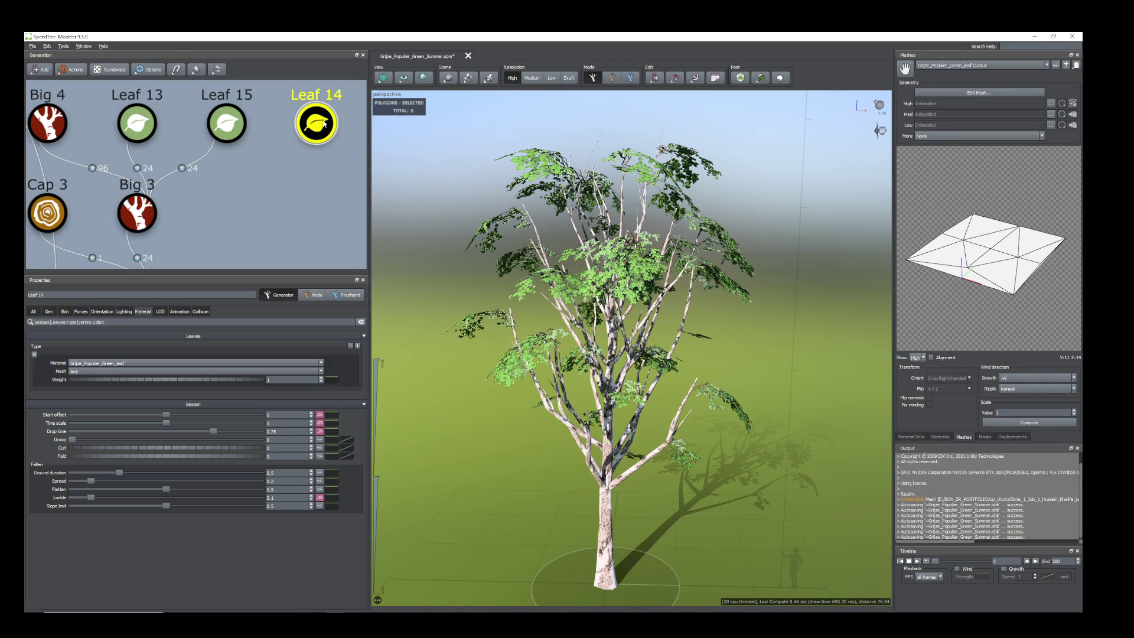
pyautogui.press('Delete')
pyautogui.moveTo(253, 191); pyautogui.dragTo(310, 207, button='middle')
# Step: Fill out the crown by setting the Leaf 15 number to 17, and check the foliage up close
pyautogui.click(231, 167)
pyautogui.moveTo(620, 390); pyautogui.dragTo(628, 419)
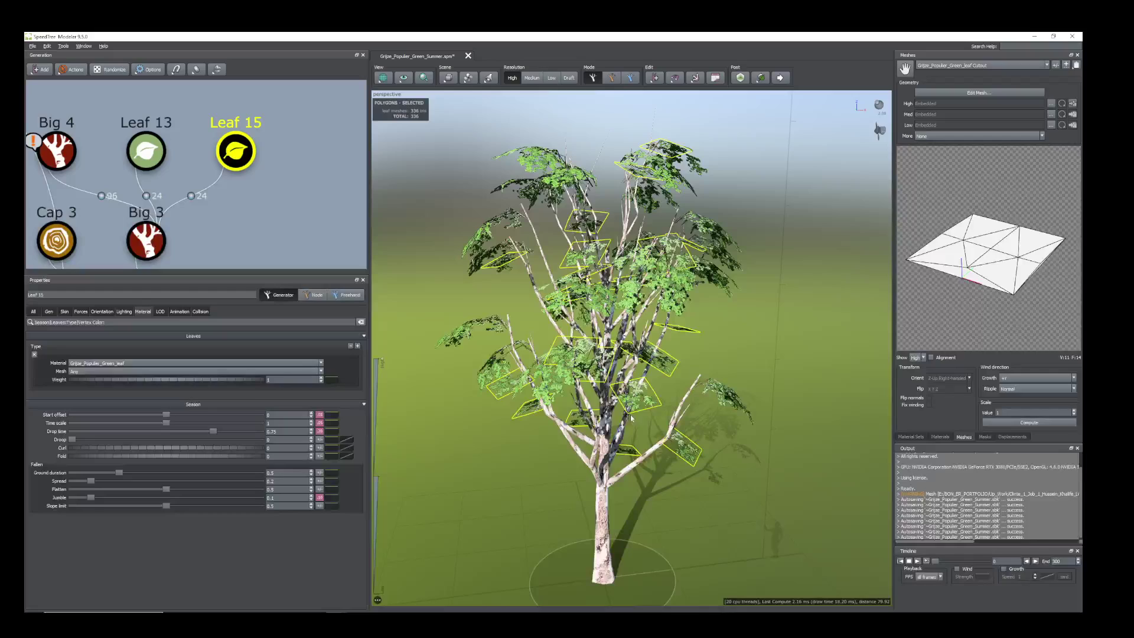
pyautogui.click(49, 312)
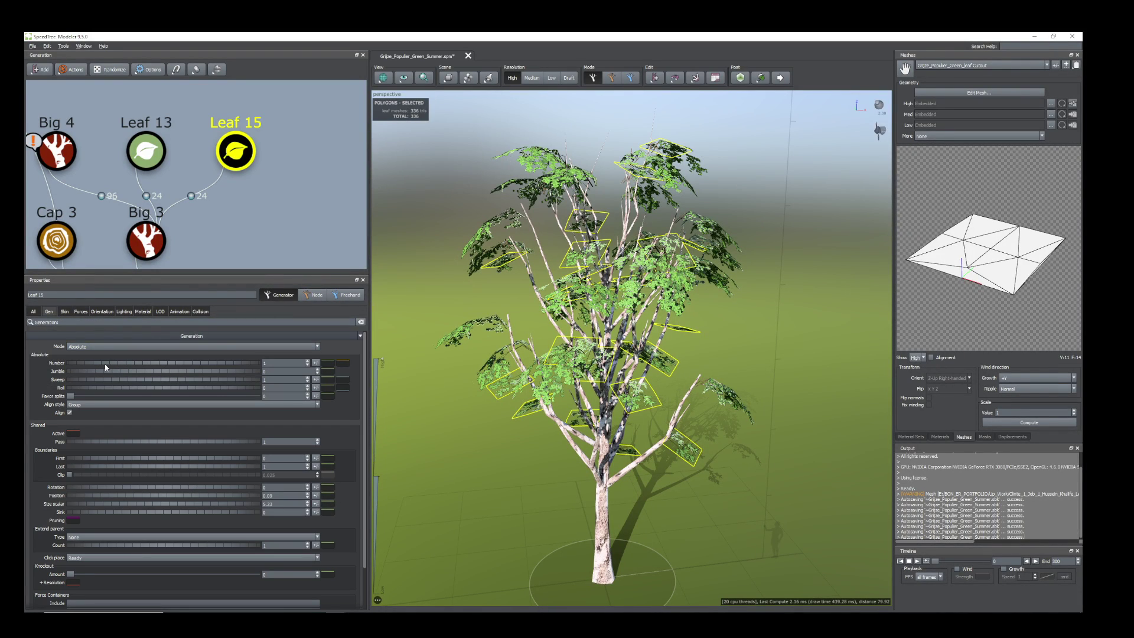
pyautogui.moveTo(104, 364); pyautogui.dragTo(235, 384)
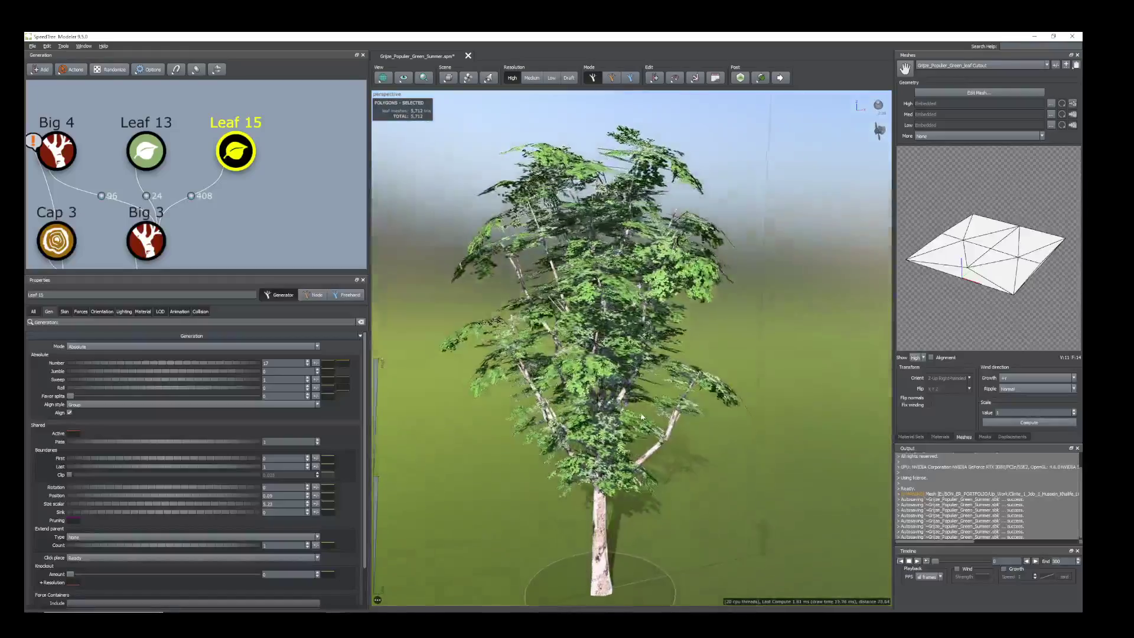
pyautogui.scroll(3, 635, 407)
pyautogui.scroll(-2, 635, 405)
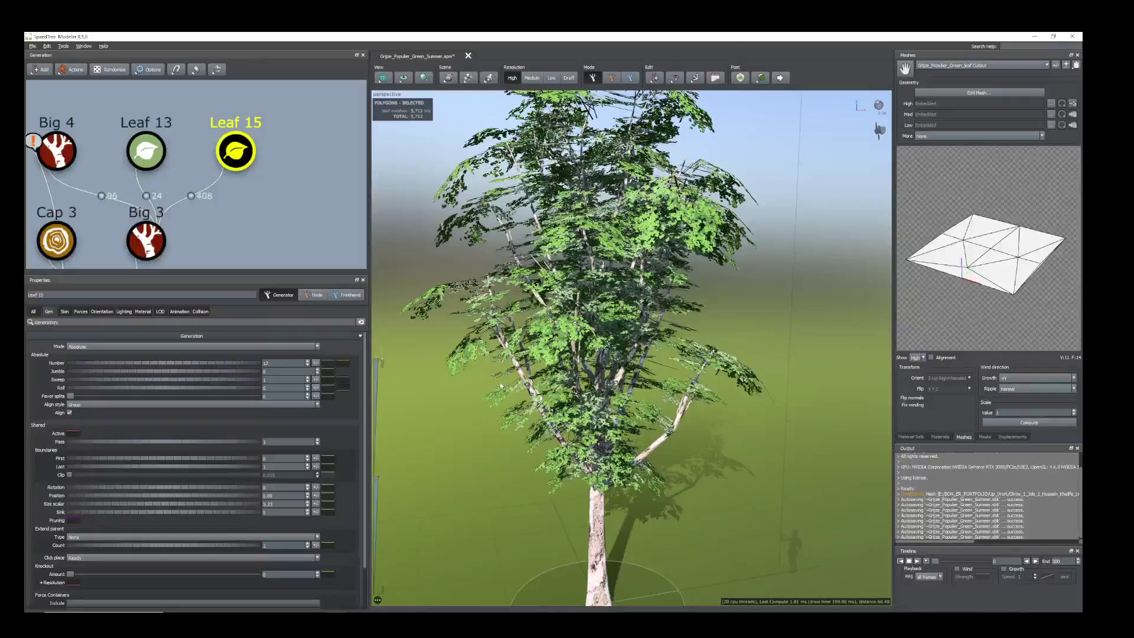
pyautogui.scroll(3, 526, 401)
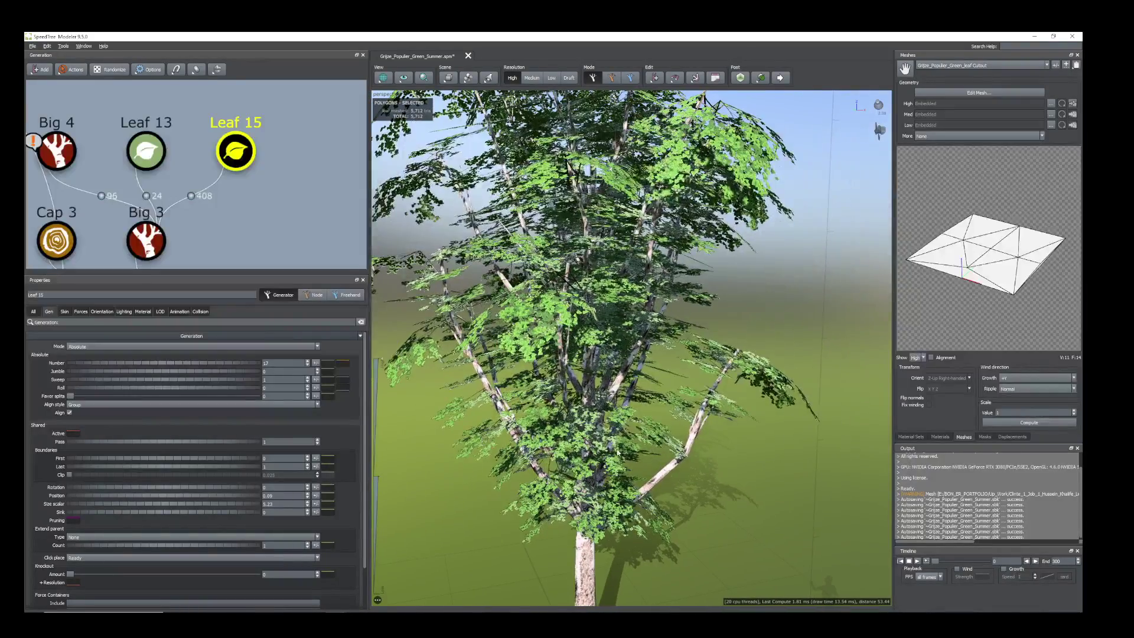
pyautogui.scroll(2, 506, 329)
pyautogui.scroll(-1, 432, 292)
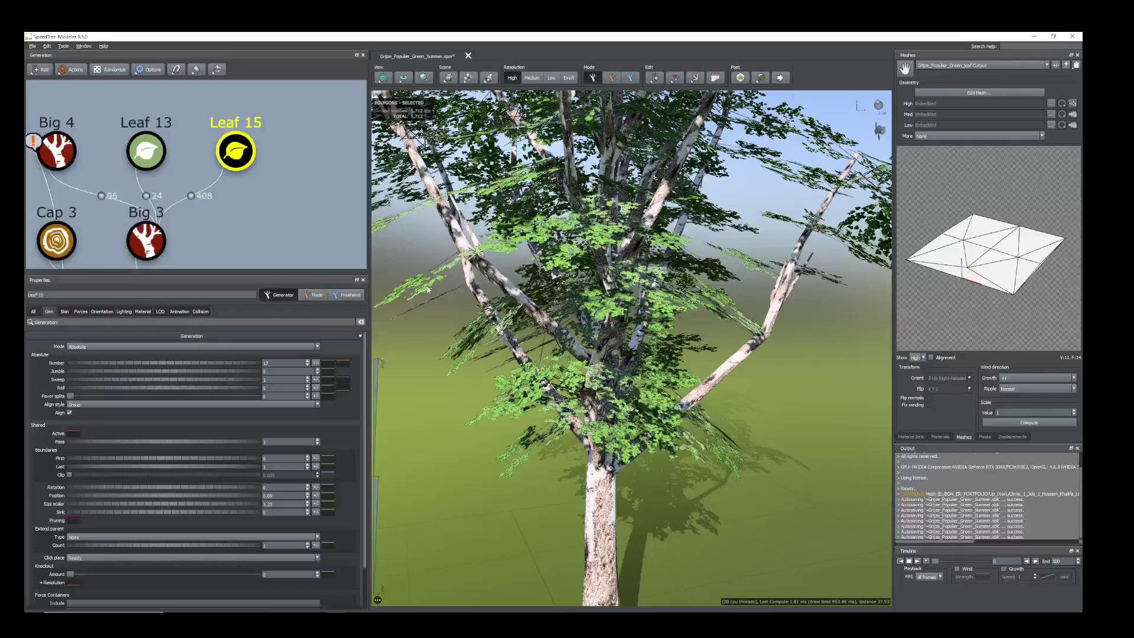
# Step: Bend the Leaf 15 cards by setting their deformation fold to -0.28 and curl to -0.06
pyautogui.click(428, 289)
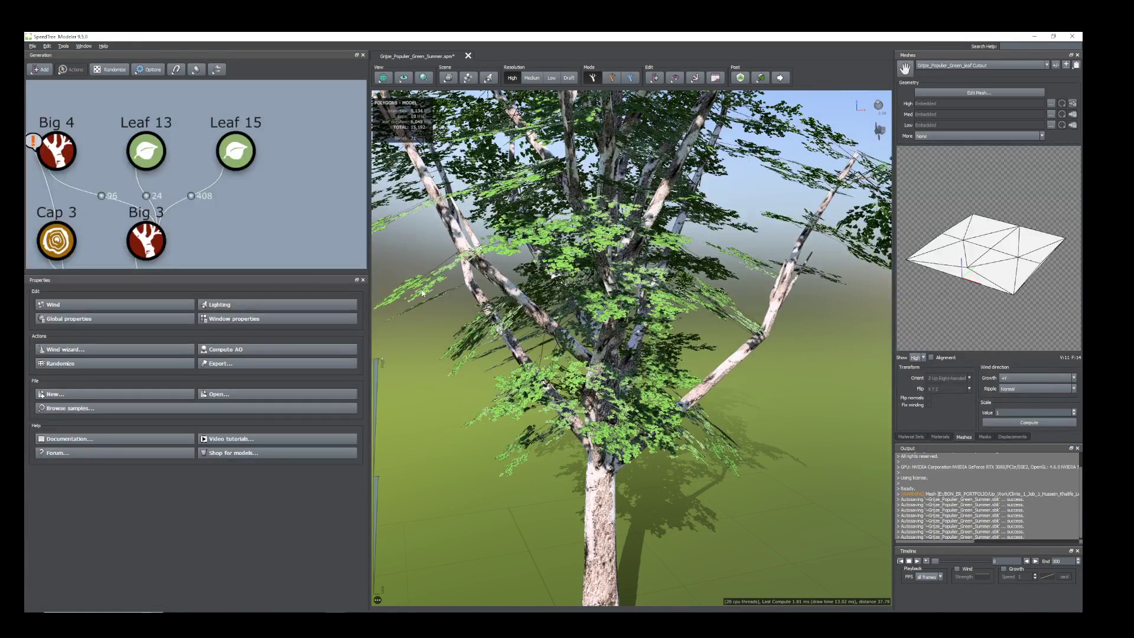
pyautogui.click(429, 293)
pyautogui.scroll(-2, 484, 307)
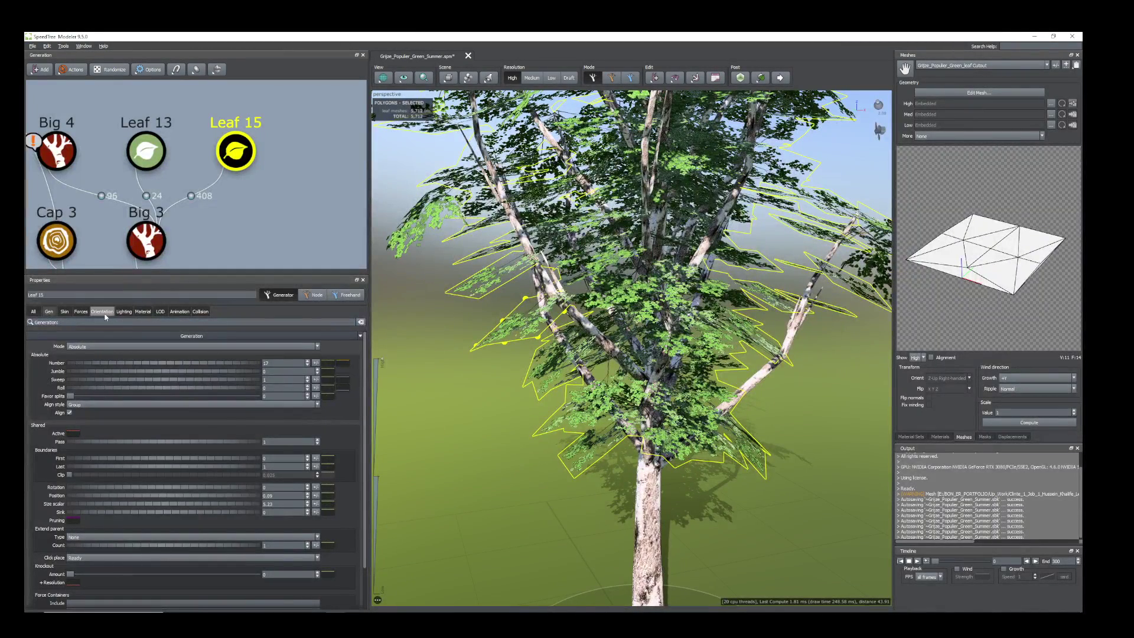
pyautogui.click(102, 312)
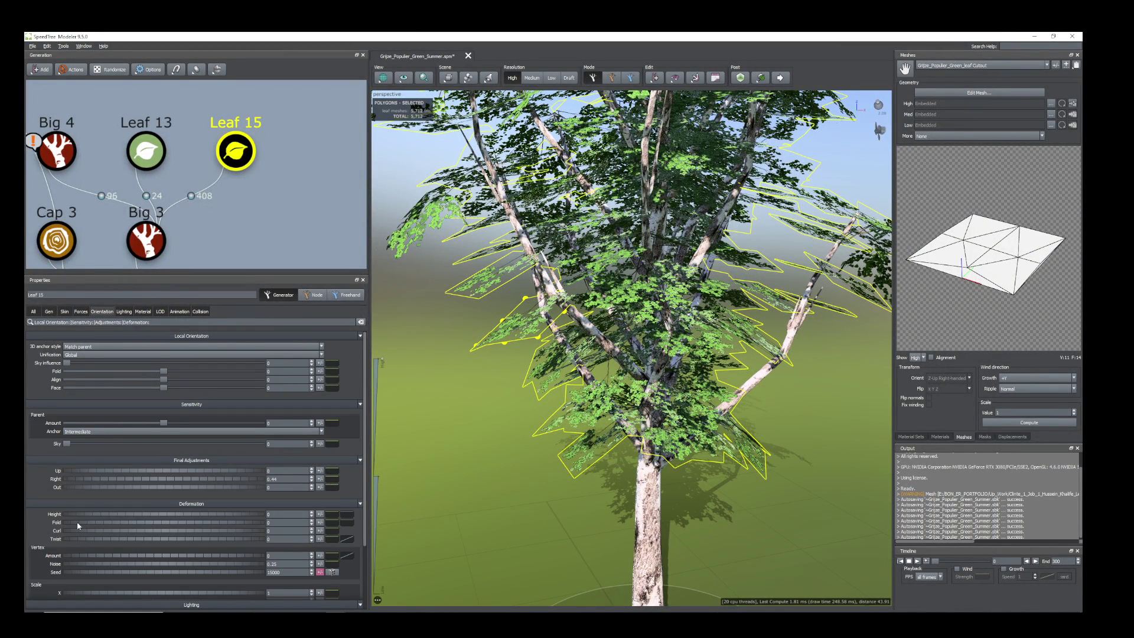
pyautogui.moveTo(78, 523)
pyautogui.mouseDown()
pyautogui.moveTo(67, 522)
pyautogui.moveTo(75, 531)
pyautogui.mouseUp()
pyautogui.scroll(-3, 659, 387)
pyautogui.moveTo(659, 386); pyautogui.dragTo(642, 467, button='middle')
pyautogui.scroll(-3, 656, 414)
pyautogui.moveTo(661, 378); pyautogui.dragTo(681, 376)
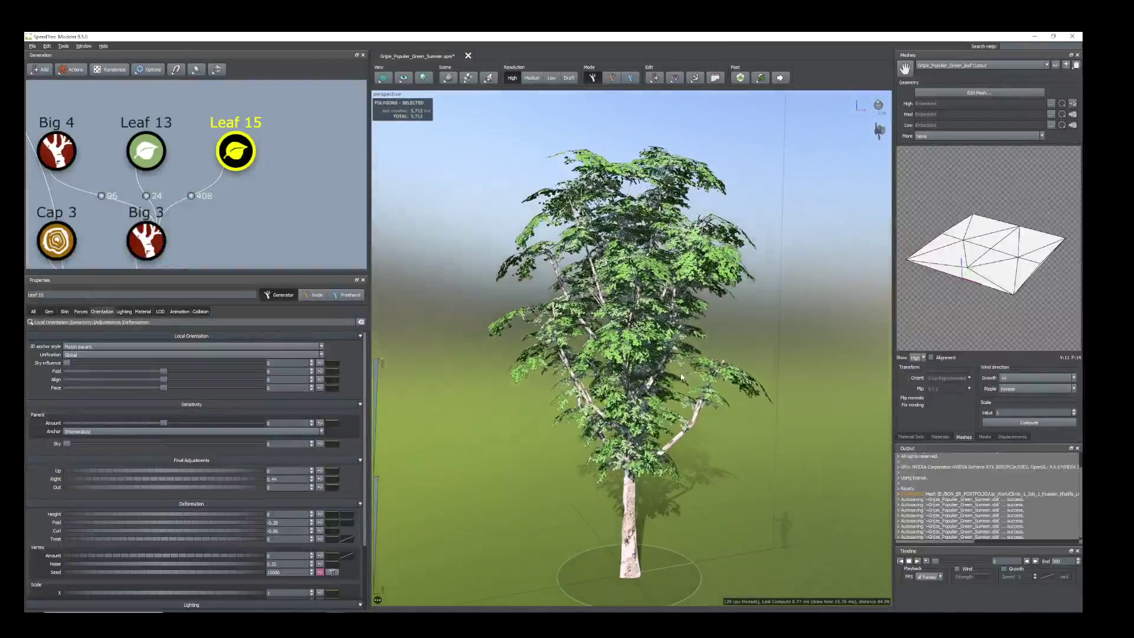
# Step: Try adjusting the absolute skin radius of the Big 3 branches
pyautogui.scroll(4, 706, 407)
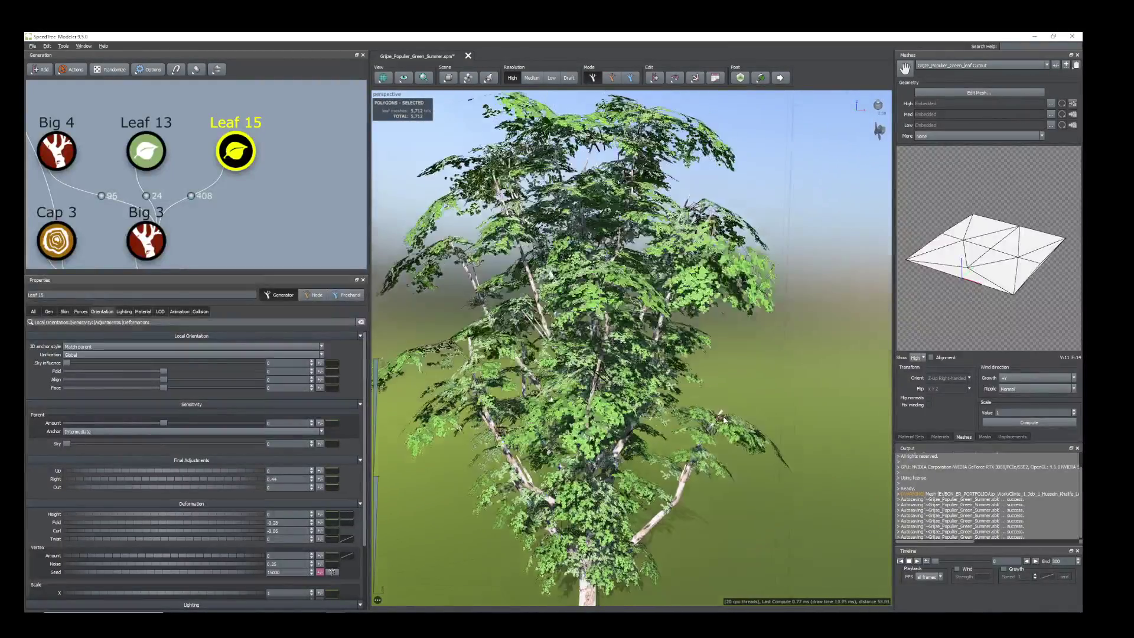
pyautogui.scroll(-3, 713, 427)
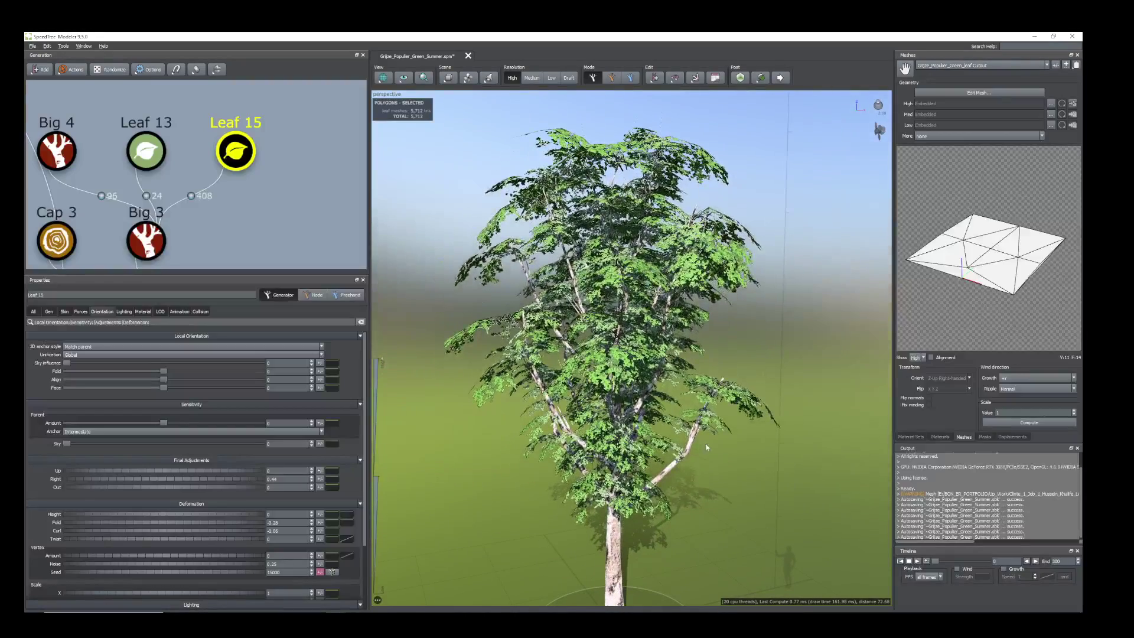
pyautogui.click(688, 453)
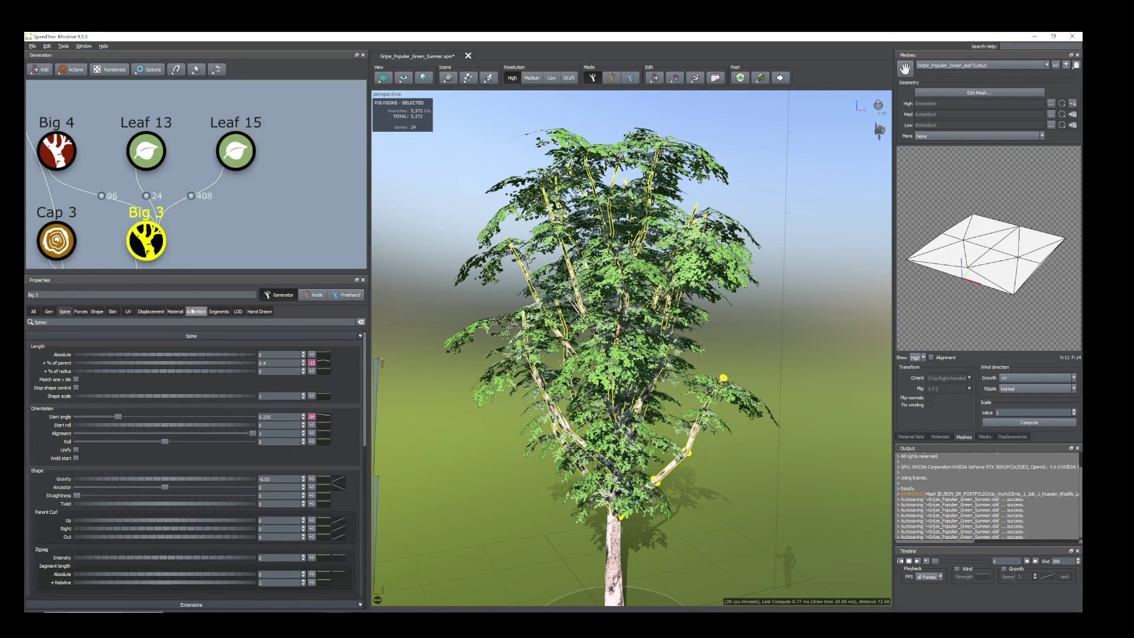
pyautogui.click(112, 312)
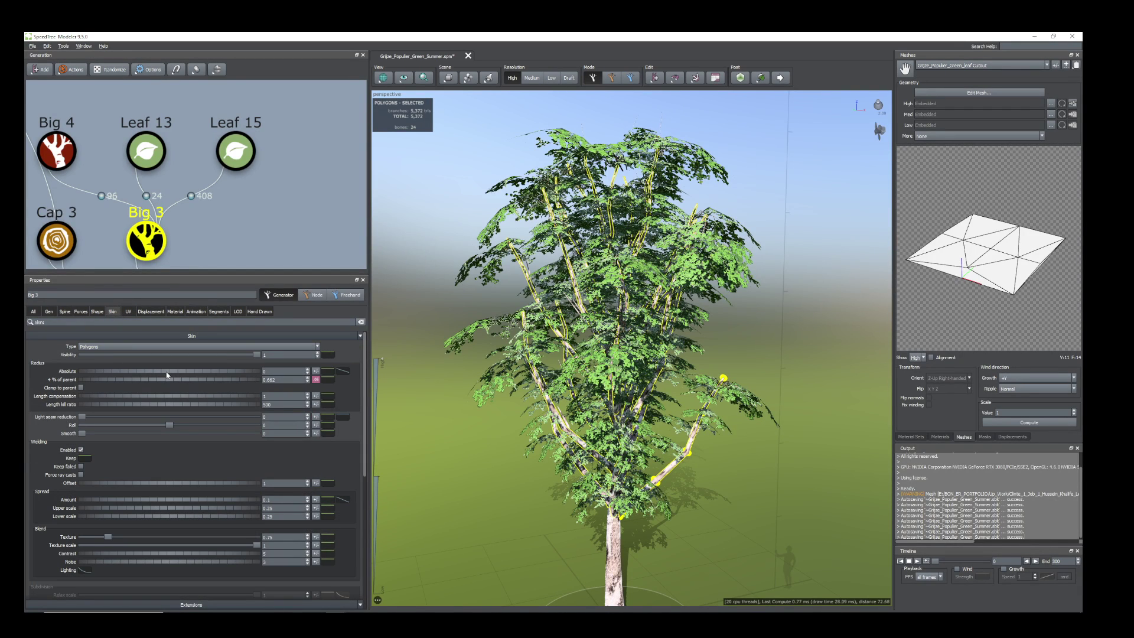
pyautogui.moveTo(166, 372); pyautogui.dragTo(163, 372)
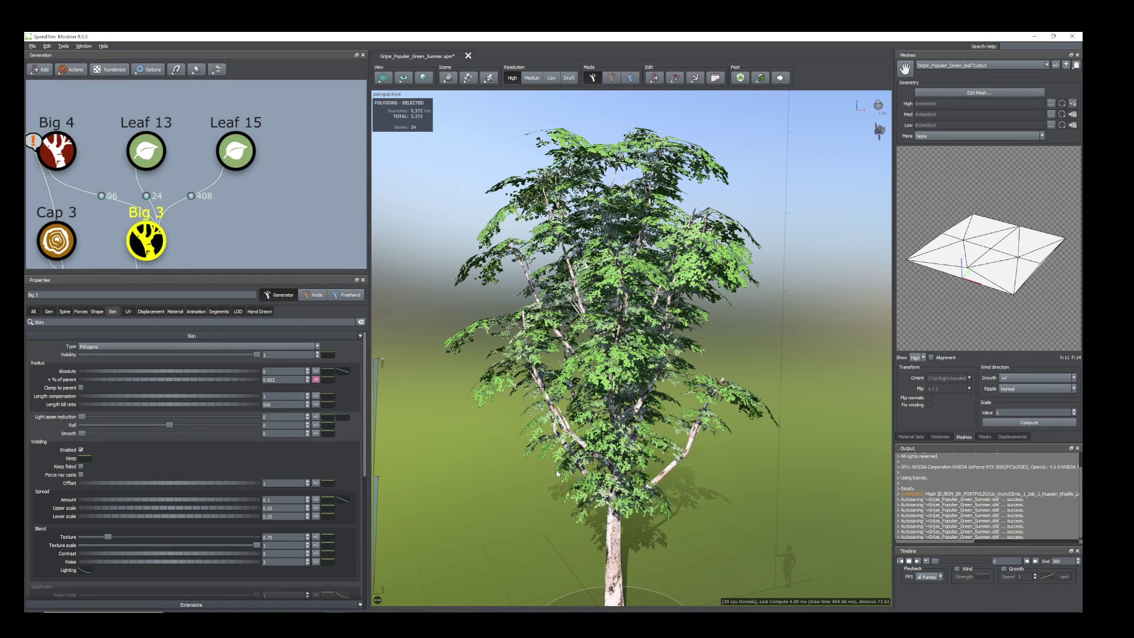
# Step: Reduce the thickness of the Big 3 branches by setting their skin radius percentage of parent to about 0.43
pyautogui.moveTo(707, 456)
pyautogui.mouseDown()
pyautogui.moveTo(653, 501)
pyautogui.moveTo(671, 490)
pyautogui.mouseUp()
pyautogui.click(650, 546)
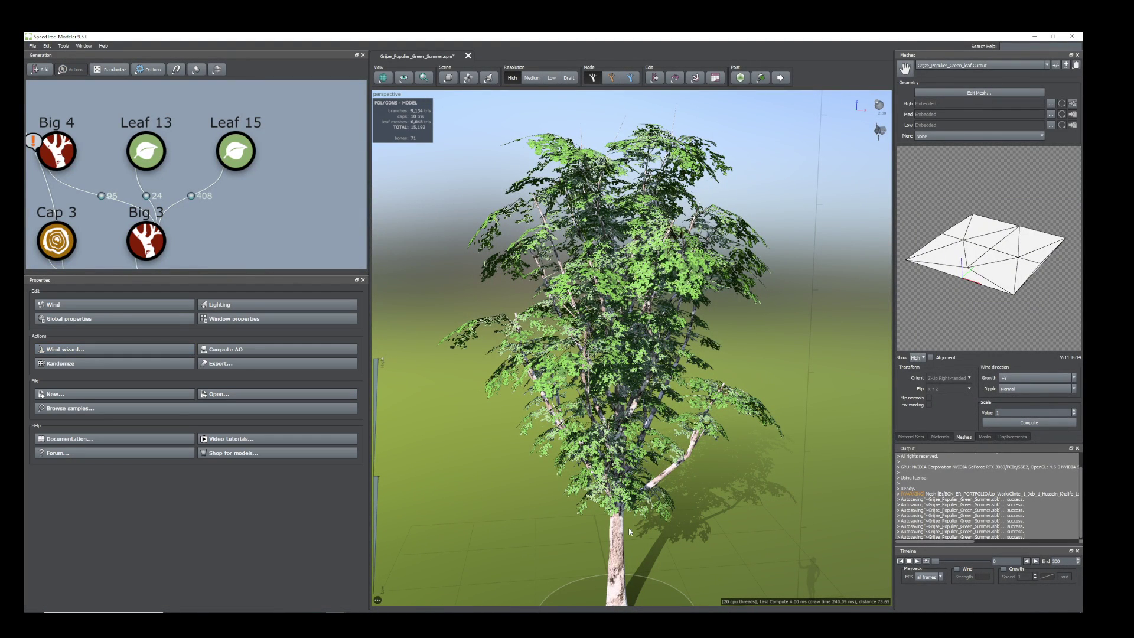
pyautogui.click(665, 478)
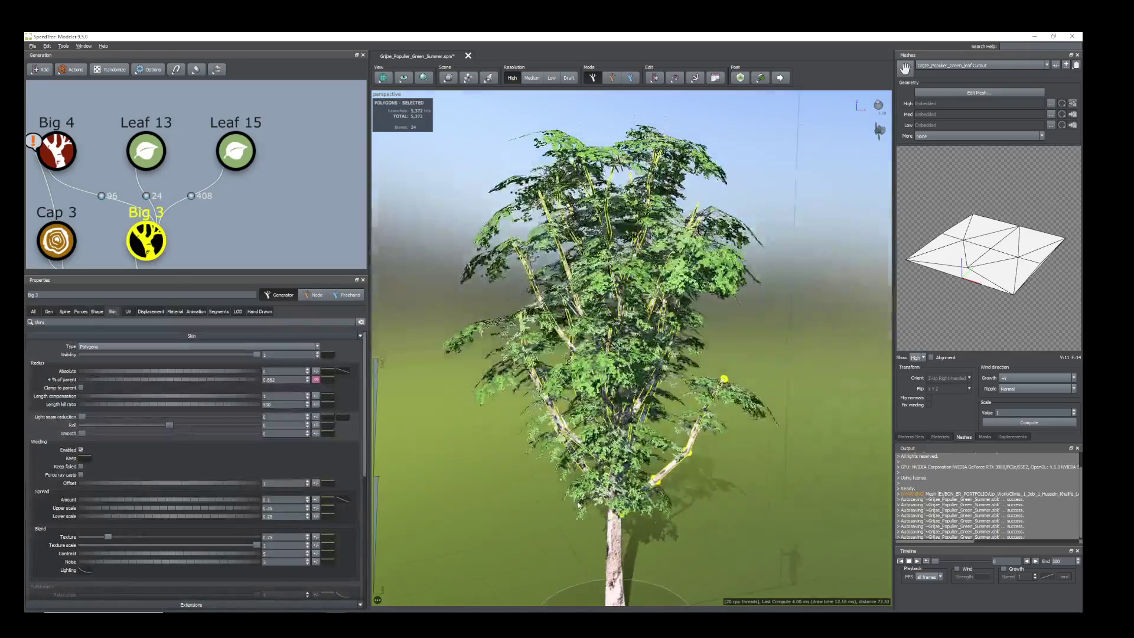
pyautogui.moveTo(140, 380); pyautogui.dragTo(131, 382)
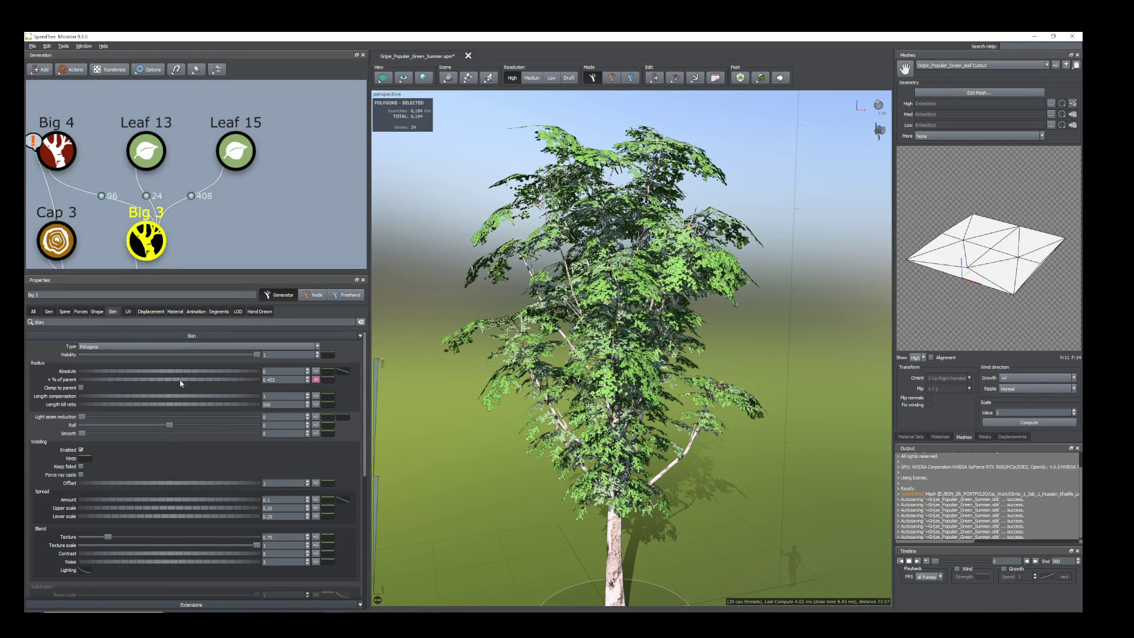
# Step: Thicken the Big 4 branches by raising their skin radius percentage of parent above 1
pyautogui.moveTo(186, 196); pyautogui.dragTo(233, 284, button='middle')
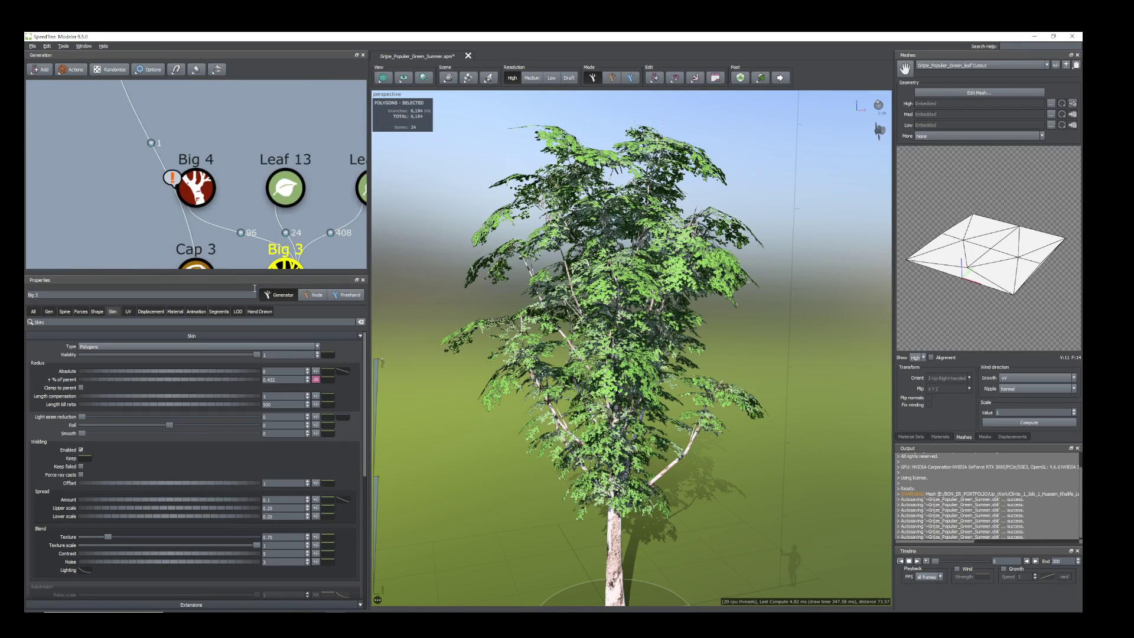
pyautogui.click(203, 192)
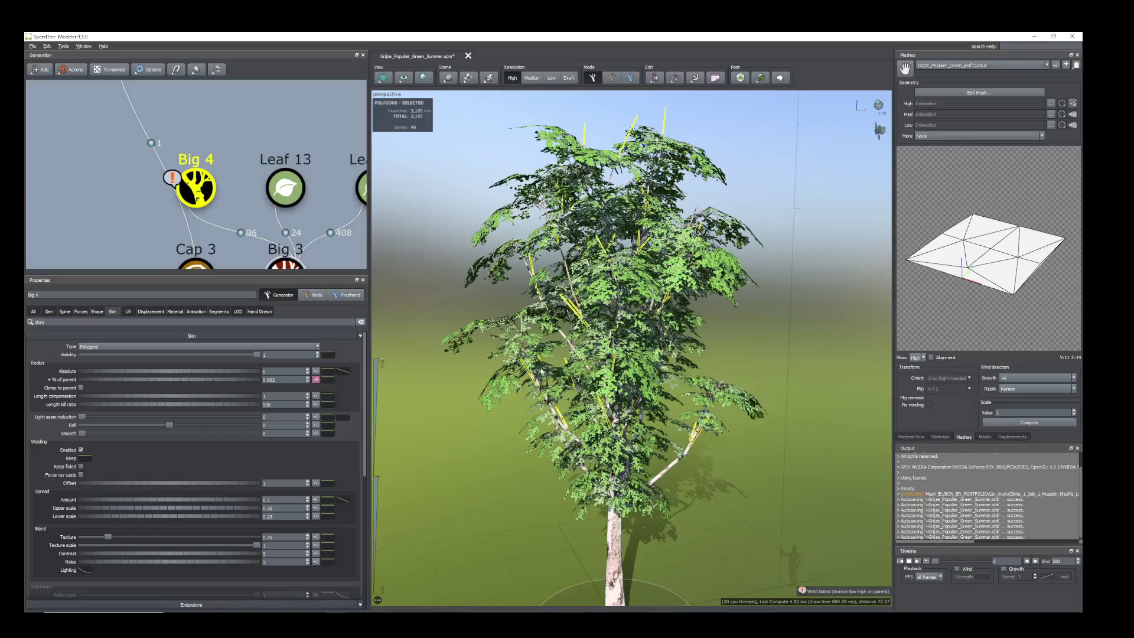
pyautogui.moveTo(536, 374); pyautogui.dragTo(550, 383)
pyautogui.moveTo(550, 383); pyautogui.dragTo(561, 334, button='right')
pyautogui.moveTo(561, 335); pyautogui.dragTo(605, 351, button='middle')
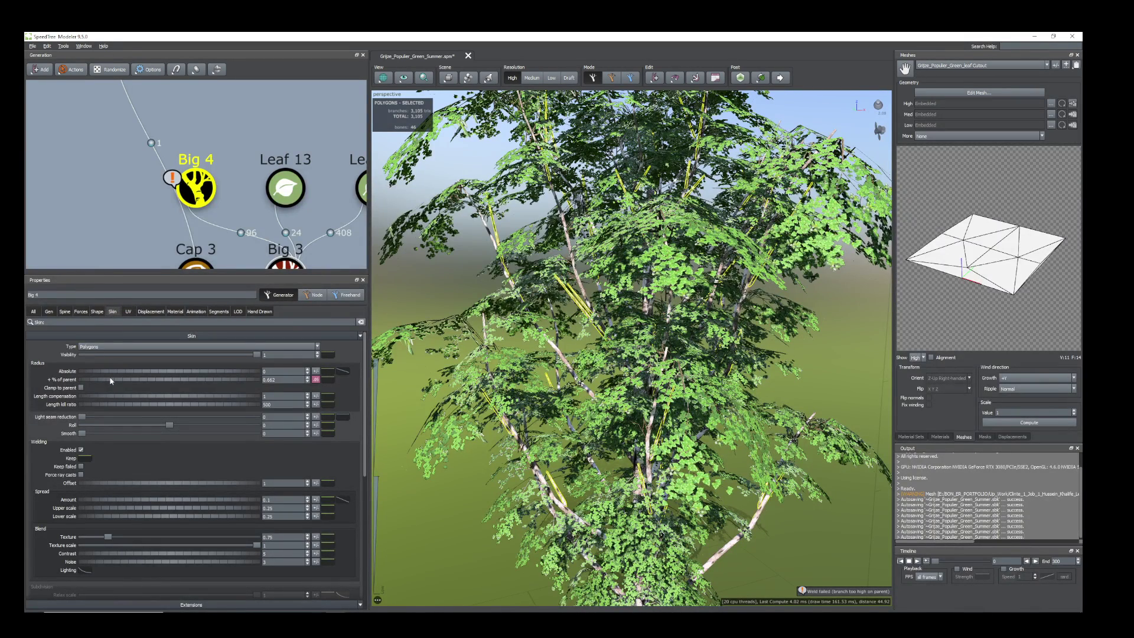
pyautogui.moveTo(110, 381); pyautogui.dragTo(124, 385)
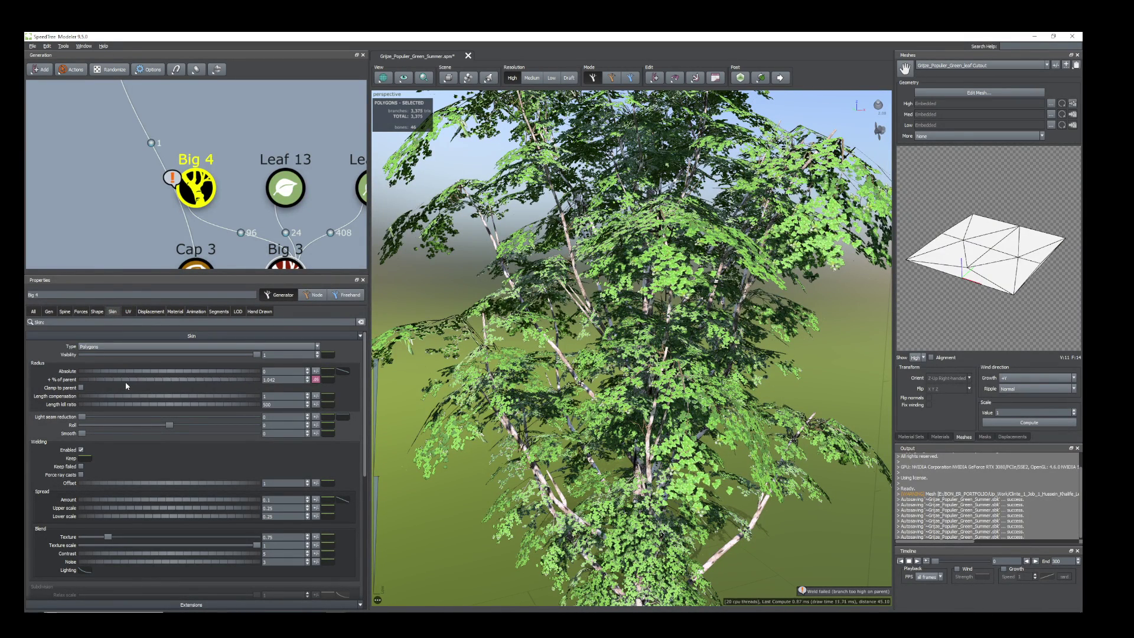
pyautogui.scroll(-5, 594, 429)
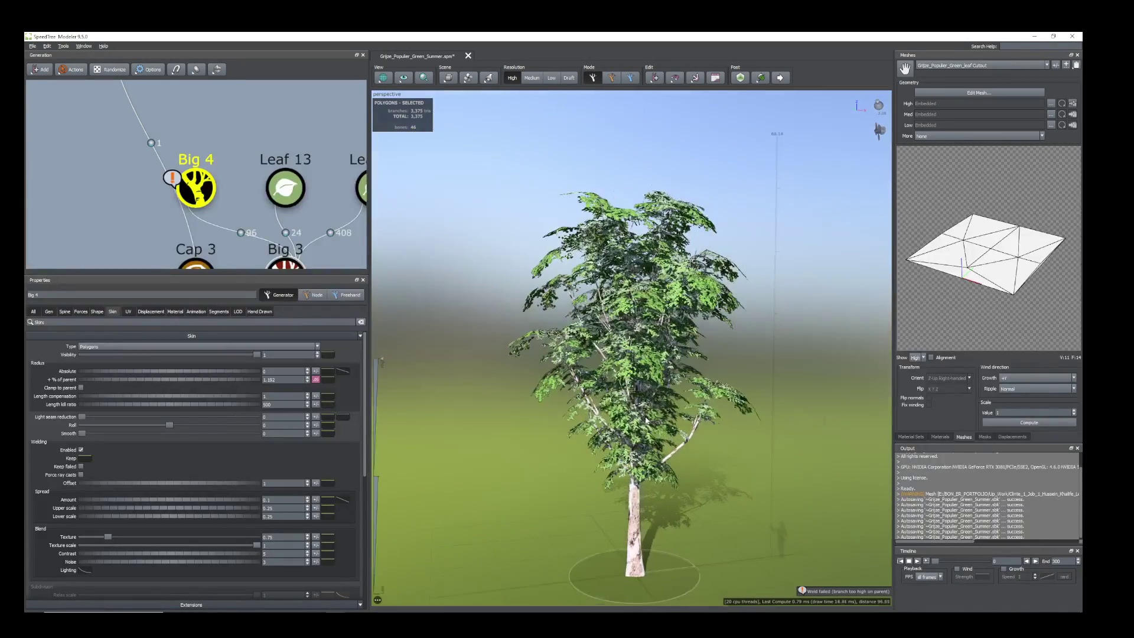
# Step: Duplicate the Leaf 15 generator and attach the copy to the Big 4 branches
pyautogui.moveTo(248, 197); pyautogui.dragTo(121, 123, button='middle')
pyautogui.scroll(-2, 175, 144)
pyautogui.moveTo(218, 139); pyautogui.dragTo(234, 171, button='middle')
pyautogui.rightClick(255, 153)
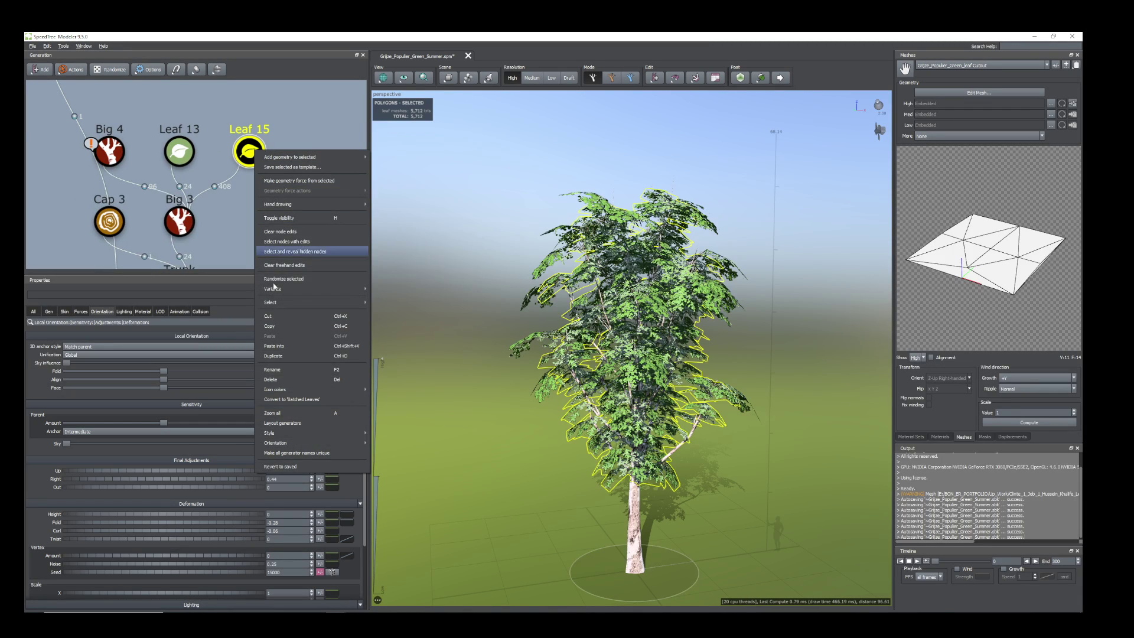
pyautogui.click(274, 355)
pyautogui.moveTo(319, 151); pyautogui.dragTo(109, 151)
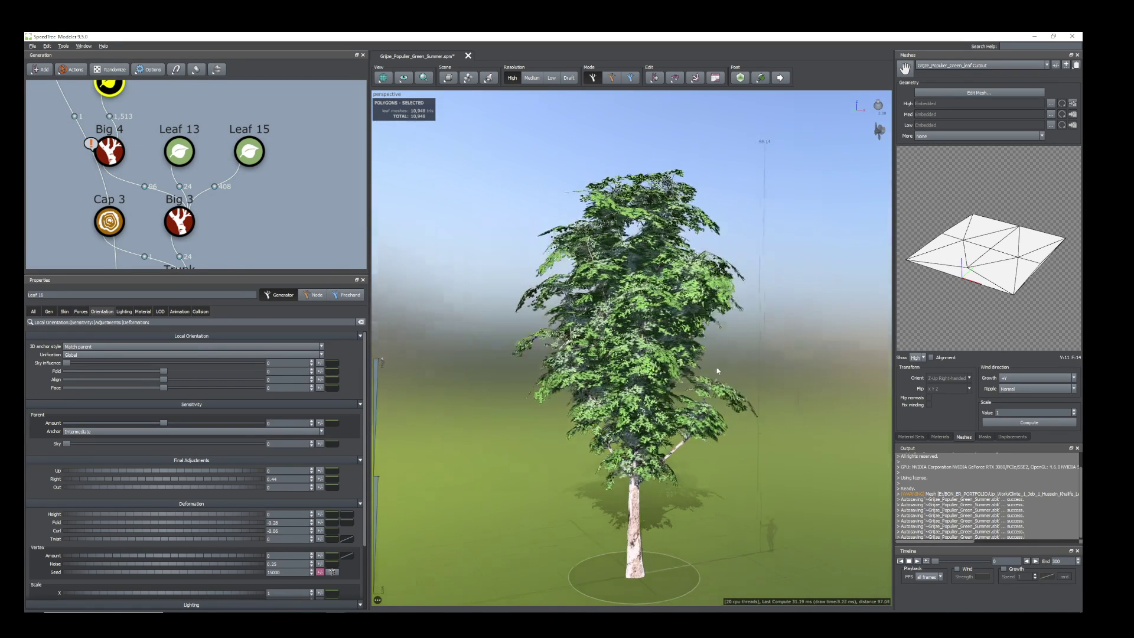
pyautogui.scroll(2, 578, 323)
pyautogui.moveTo(613, 343); pyautogui.dragTo(617, 349)
# Step: Check the polygon total of the whole tree
pyautogui.scroll(-4, 226, 176)
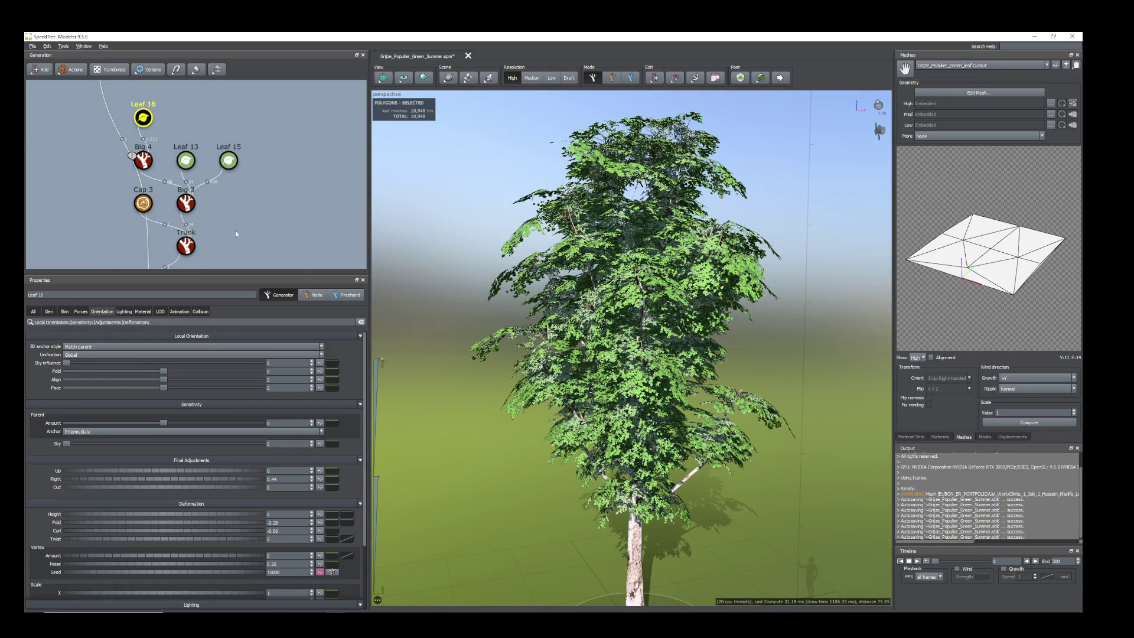
pyautogui.click(139, 237)
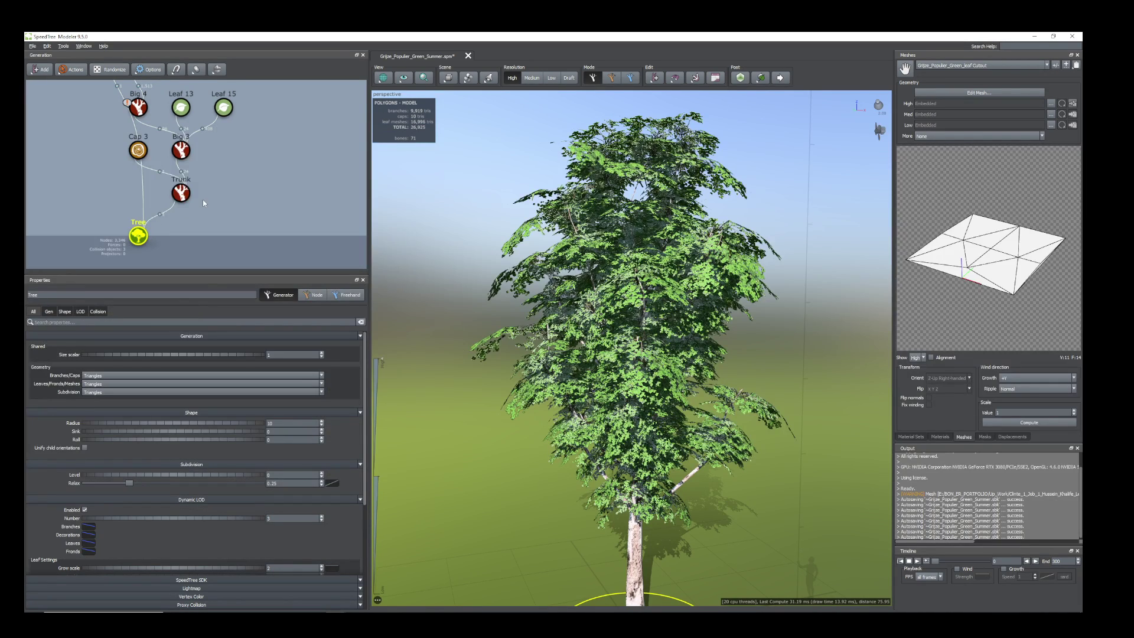
pyautogui.moveTo(203, 200); pyautogui.dragTo(212, 217, button='middle')
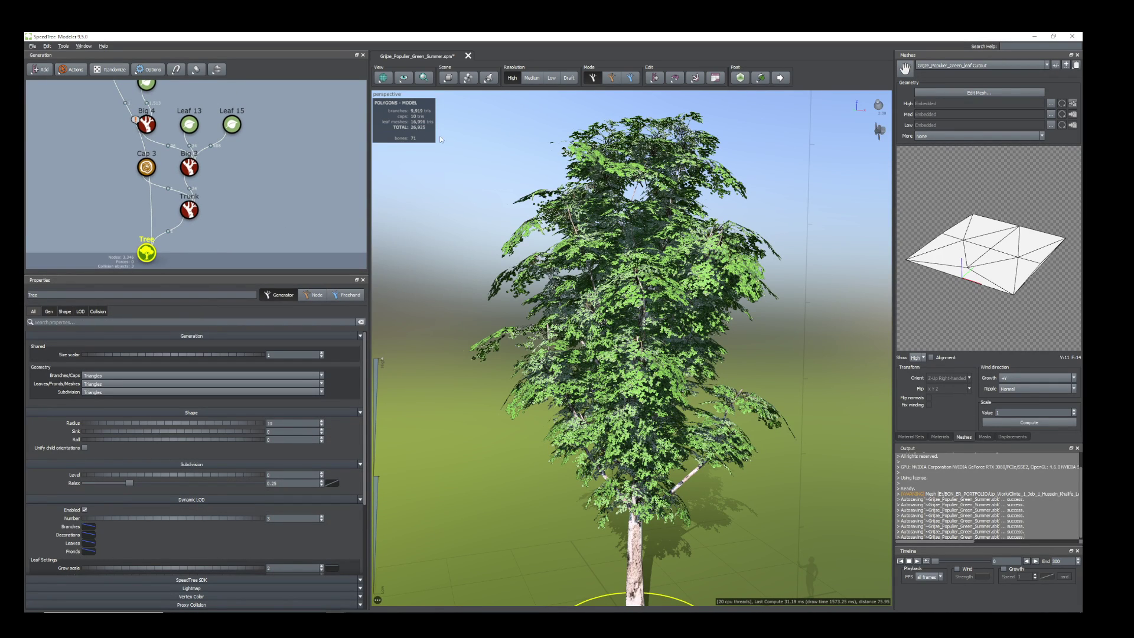
# Step: Move the lowest side branch of Big 3 slightly higher up the trunk
pyautogui.moveTo(683, 338); pyautogui.dragTo(713, 412)
pyautogui.click(689, 482)
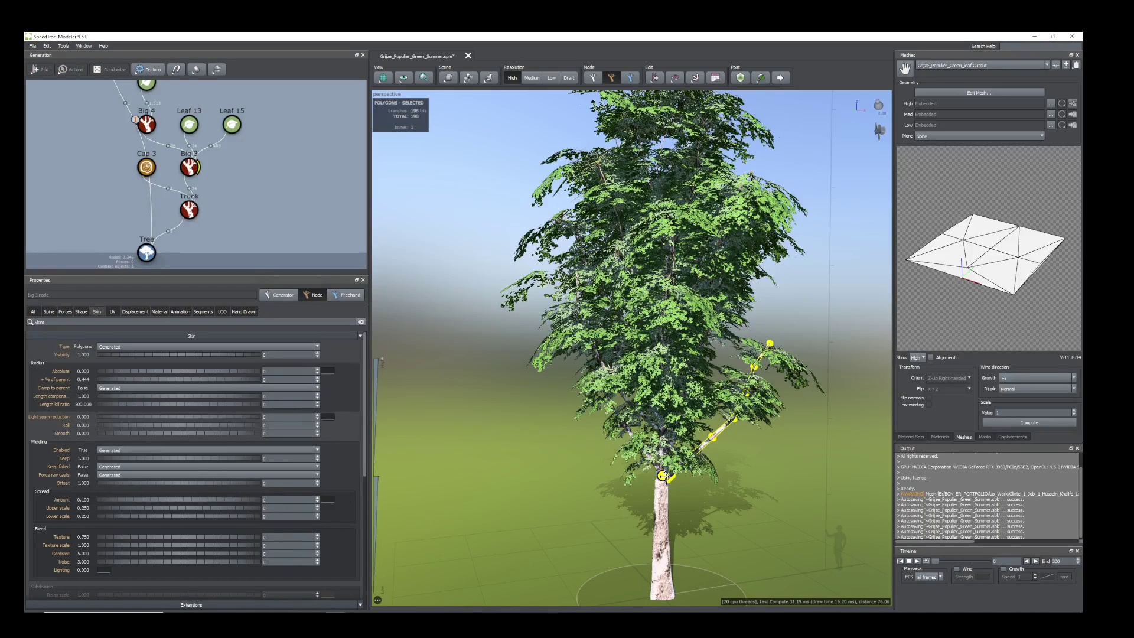
pyautogui.moveTo(662, 476); pyautogui.dragTo(644, 449)
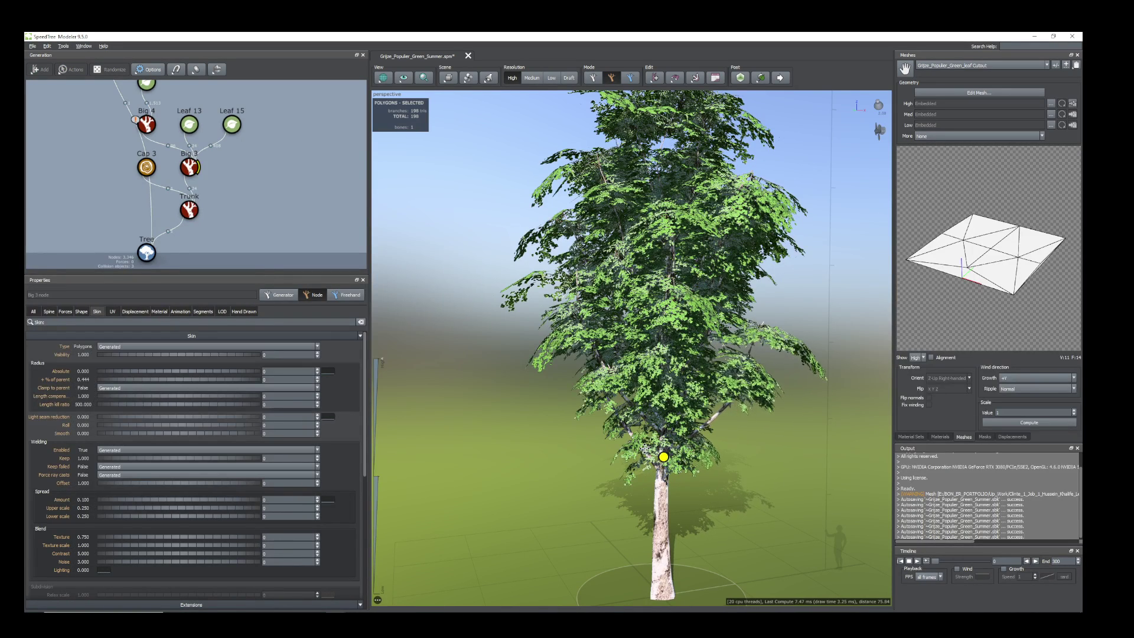
# Step: Thin out the Leaf 16 cards on the Big 4 branches by setting their number to 7
pyautogui.click(745, 402)
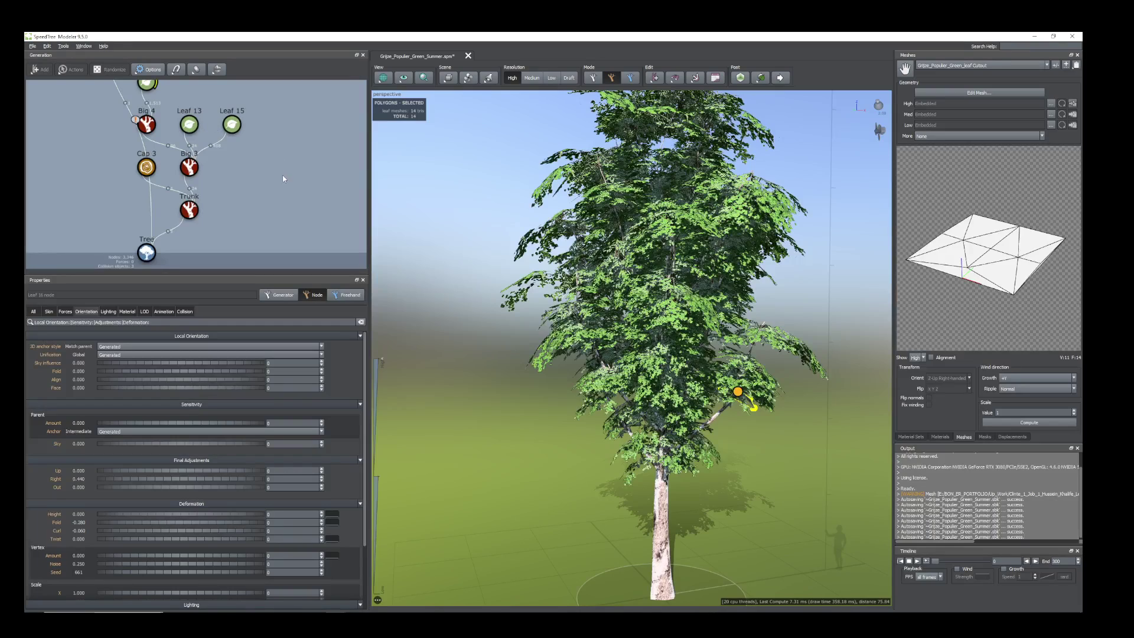
pyautogui.moveTo(284, 178); pyautogui.dragTo(296, 216, button='middle')
pyautogui.click(157, 121)
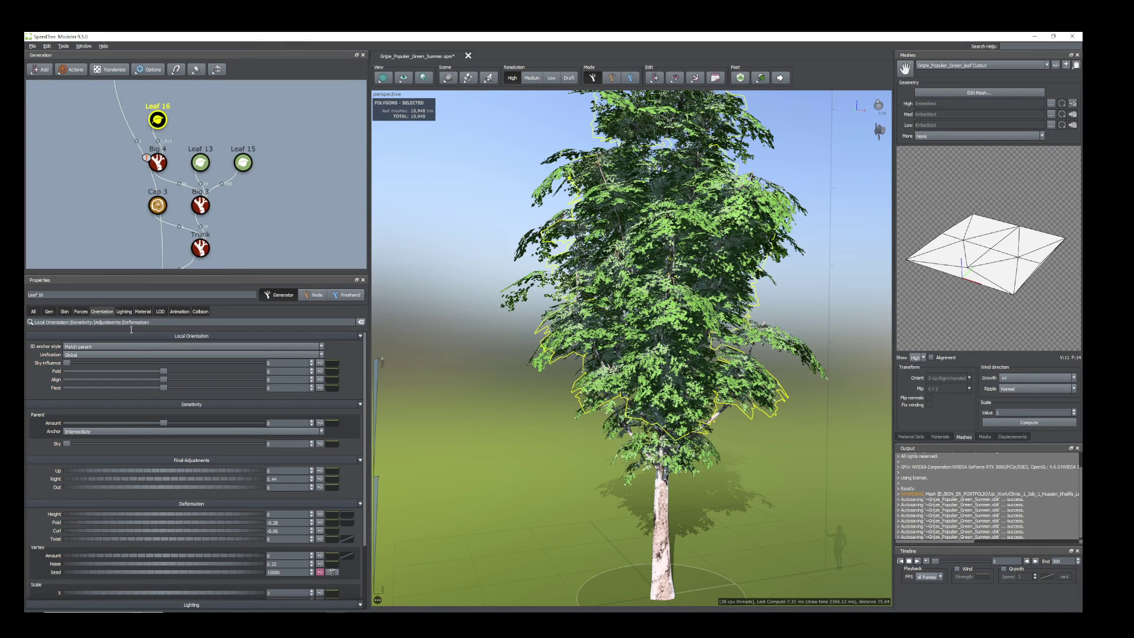
pyautogui.click(49, 311)
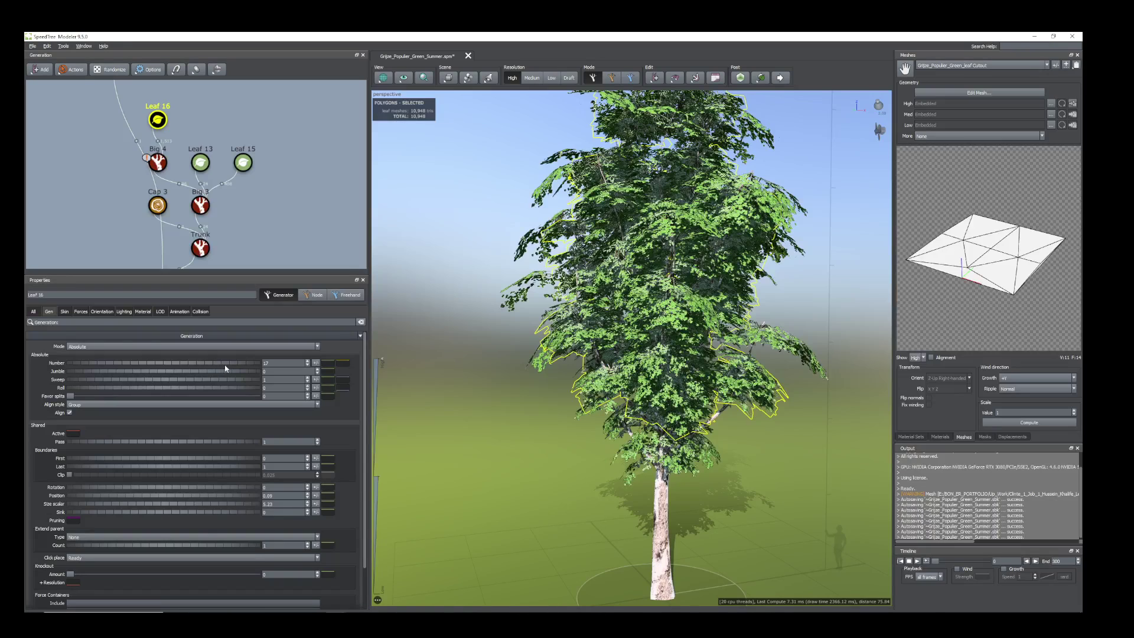
pyautogui.moveTo(225, 366); pyautogui.dragTo(143, 377)
pyautogui.scroll(-5, 697, 451)
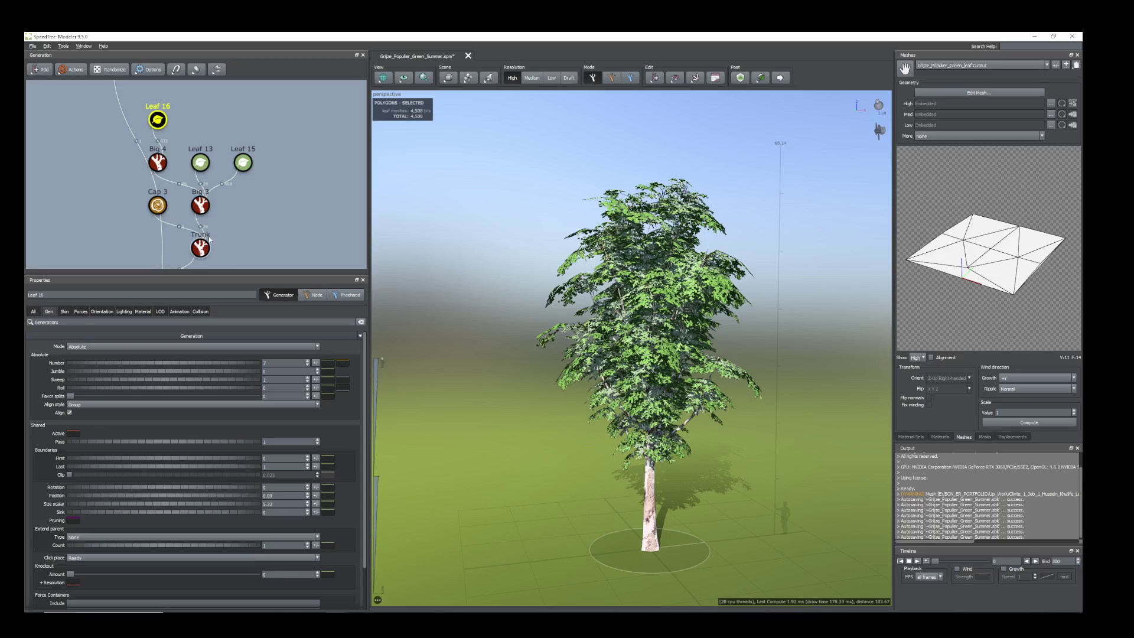
# Step: Check the tree's polygon total, and reduce the Leaf 15 number to 9
pyautogui.scroll(-3, 218, 236)
pyautogui.click(175, 225)
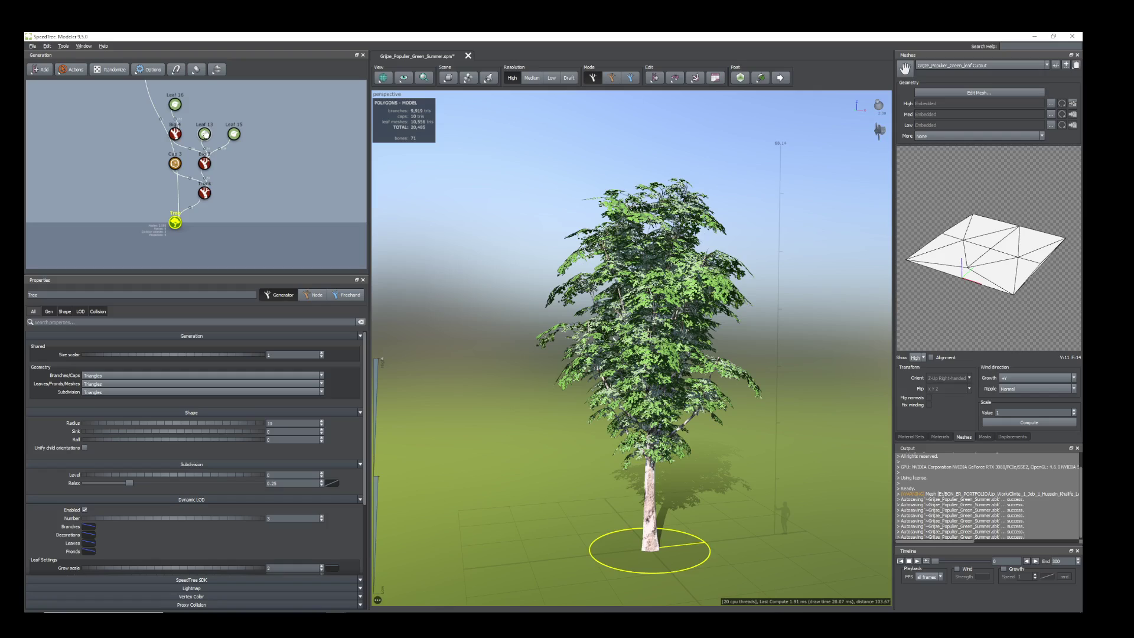
pyautogui.click(235, 135)
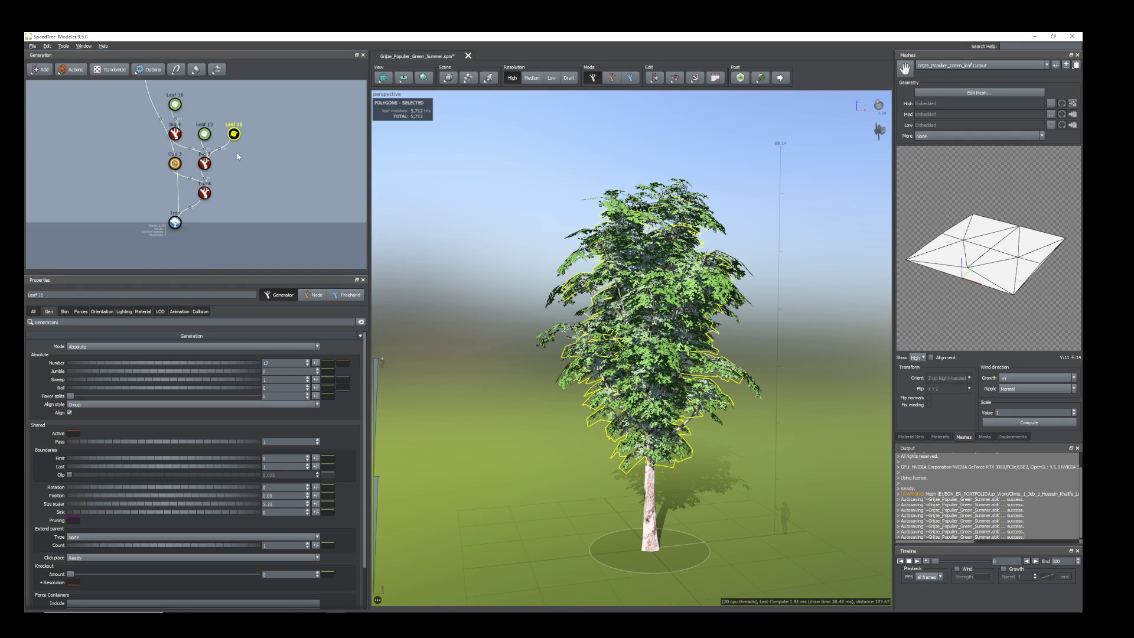
pyautogui.click(205, 135)
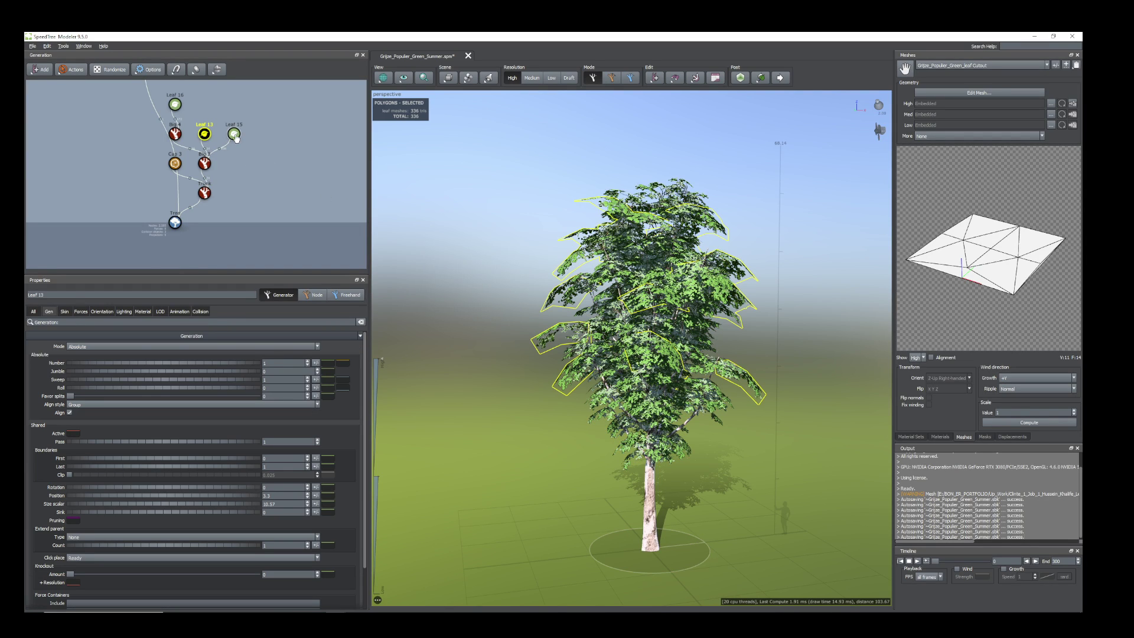
pyautogui.click(234, 135)
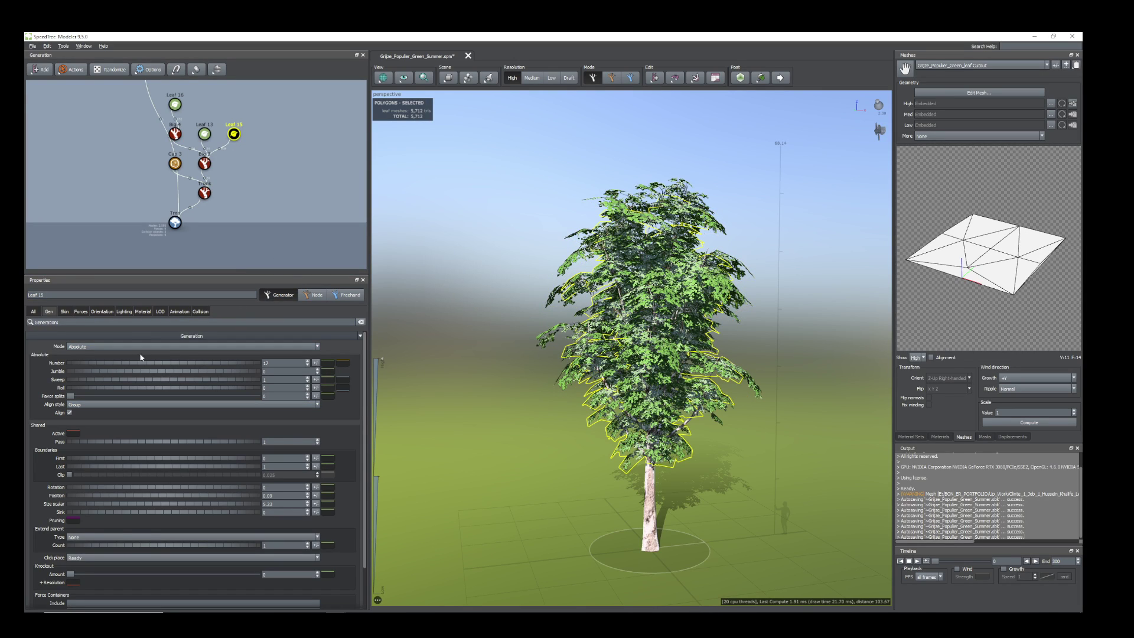
pyautogui.moveTo(163, 364); pyautogui.dragTo(101, 374)
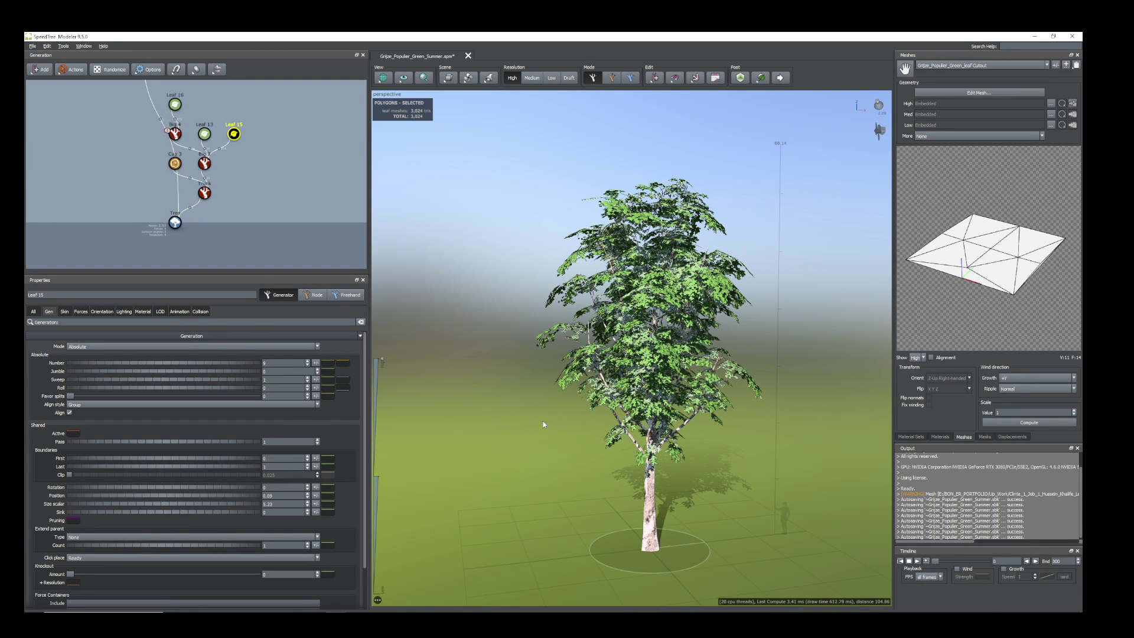
# Step: Examine the thinned crown and its lower branches from several angles and distances
pyautogui.moveTo(544, 425); pyautogui.dragTo(547, 426)
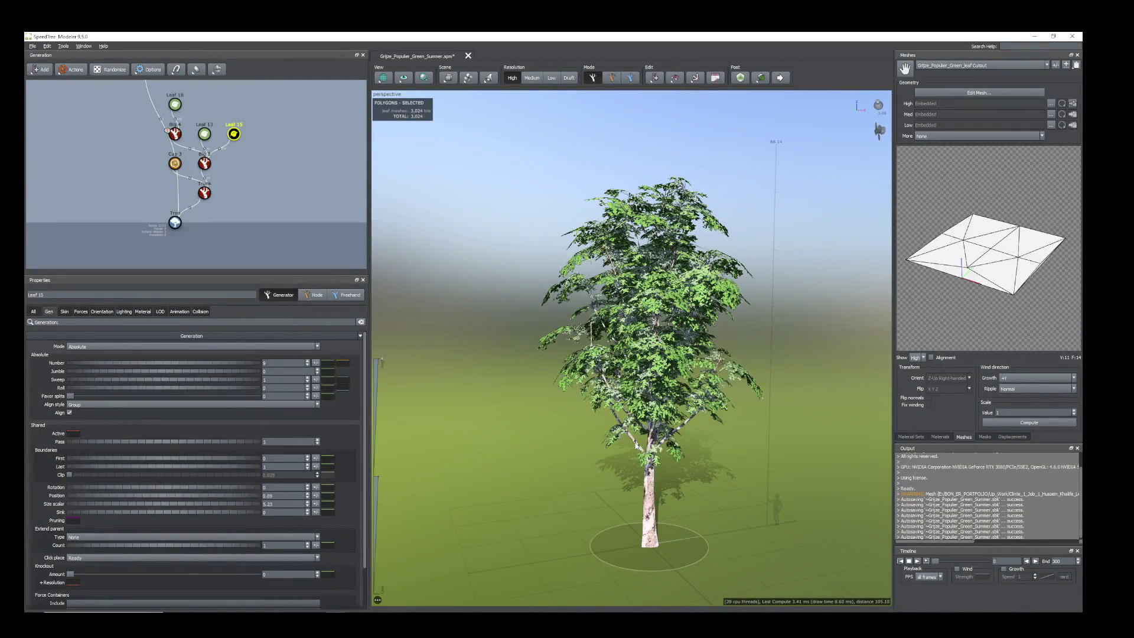
pyautogui.click(636, 445)
pyautogui.scroll(3, 644, 450)
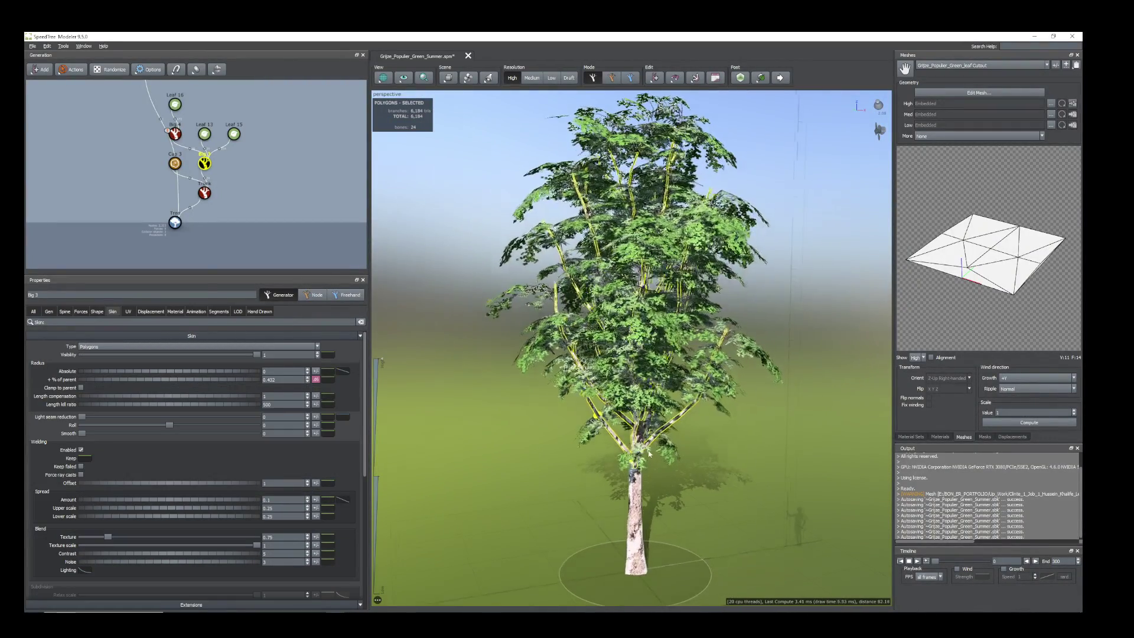
pyautogui.moveTo(647, 454); pyautogui.dragTo(520, 334)
pyautogui.click(519, 333)
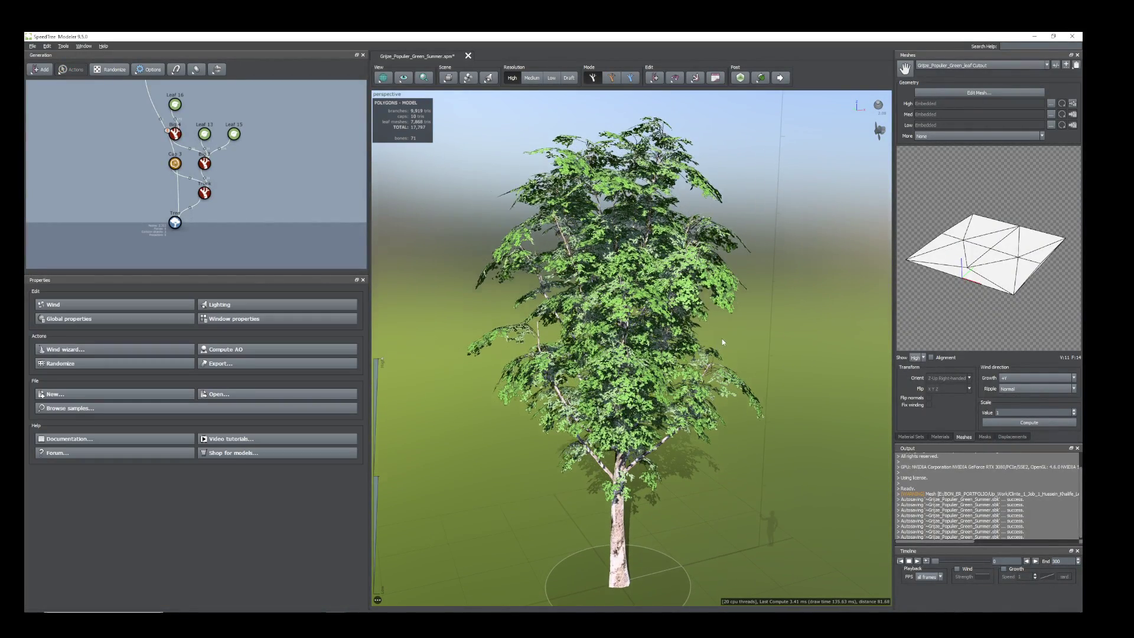
pyautogui.scroll(-3, 722, 341)
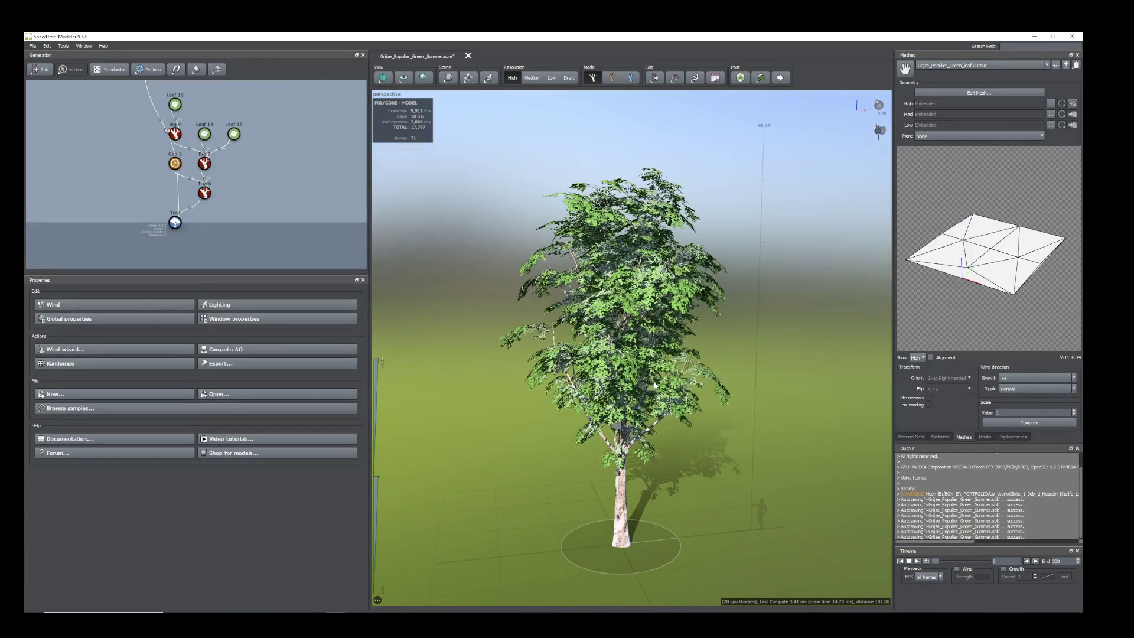
pyautogui.moveTo(654, 386); pyautogui.dragTo(619, 351)
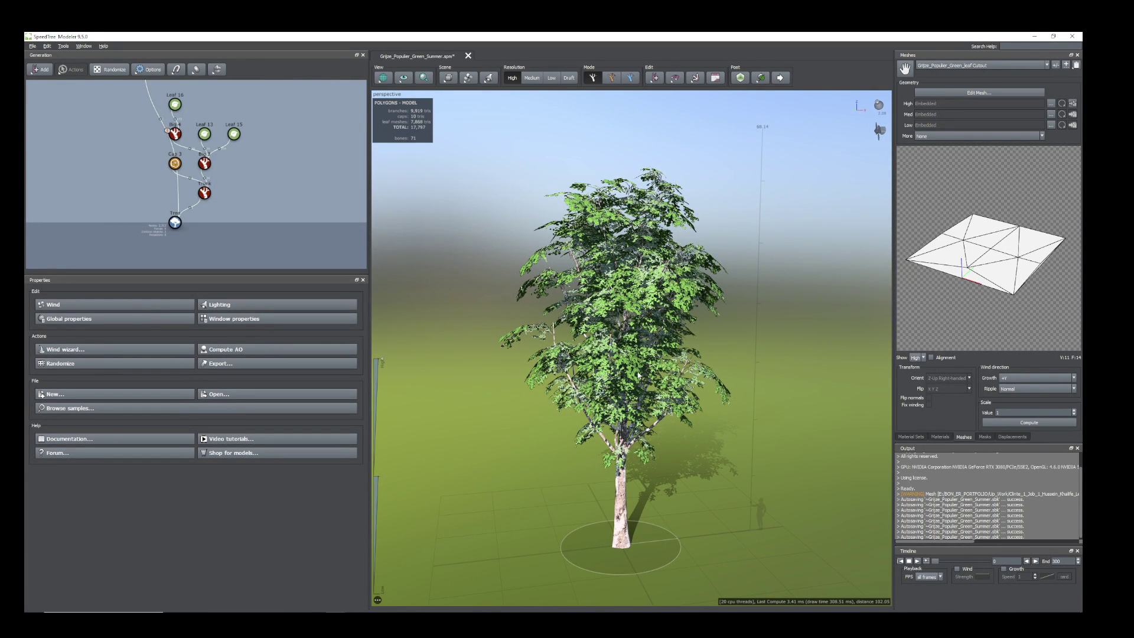
# Step: Duplicate the Leaf 13 generator, attach the copy to the Big 3 branches, and select the copy
pyautogui.click(234, 135)
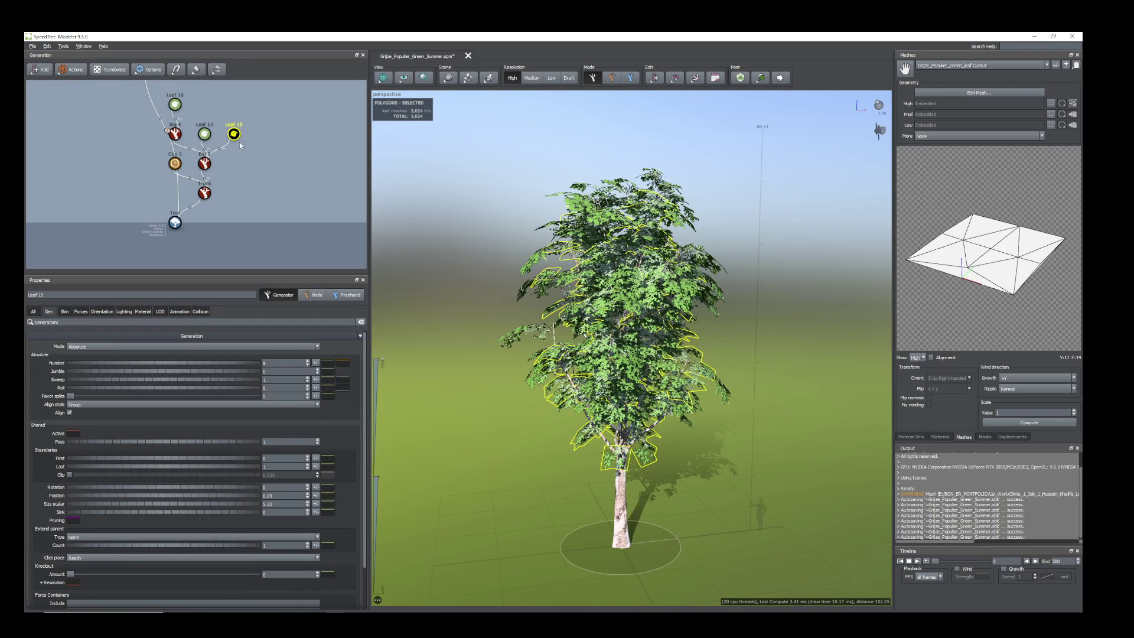
pyautogui.rightClick(208, 135)
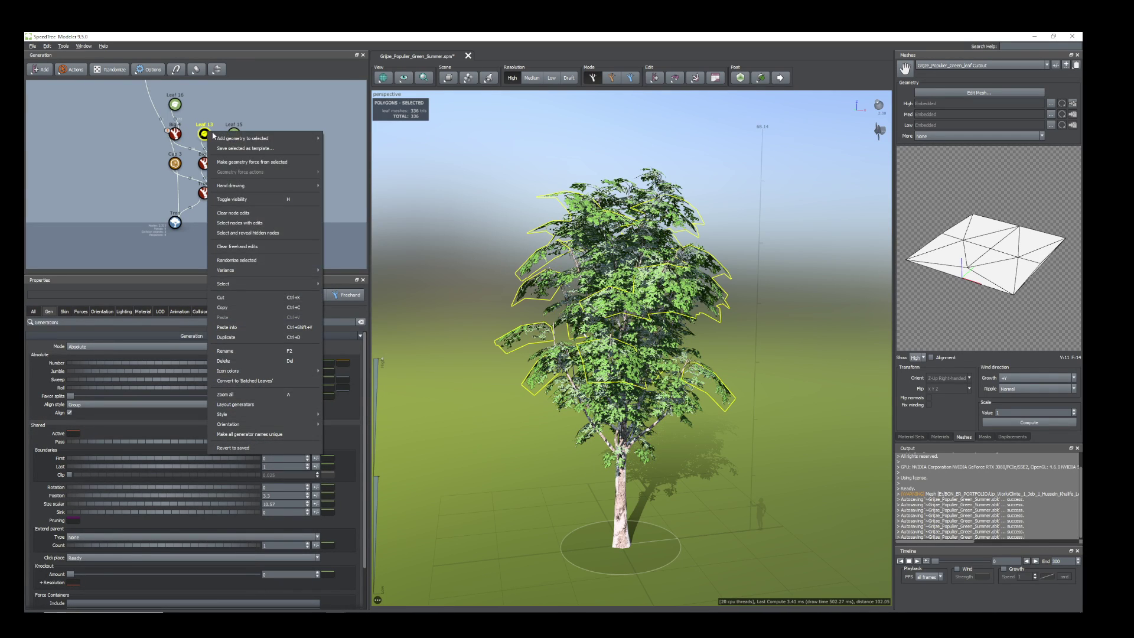
pyautogui.click(235, 341)
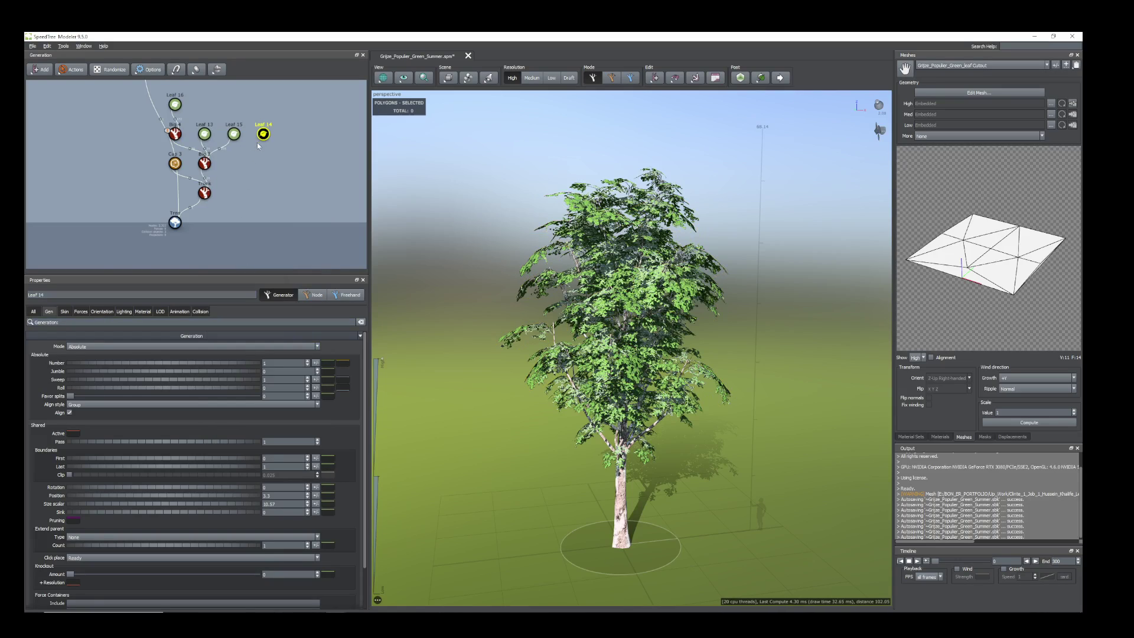
pyautogui.moveTo(263, 136); pyautogui.dragTo(203, 171)
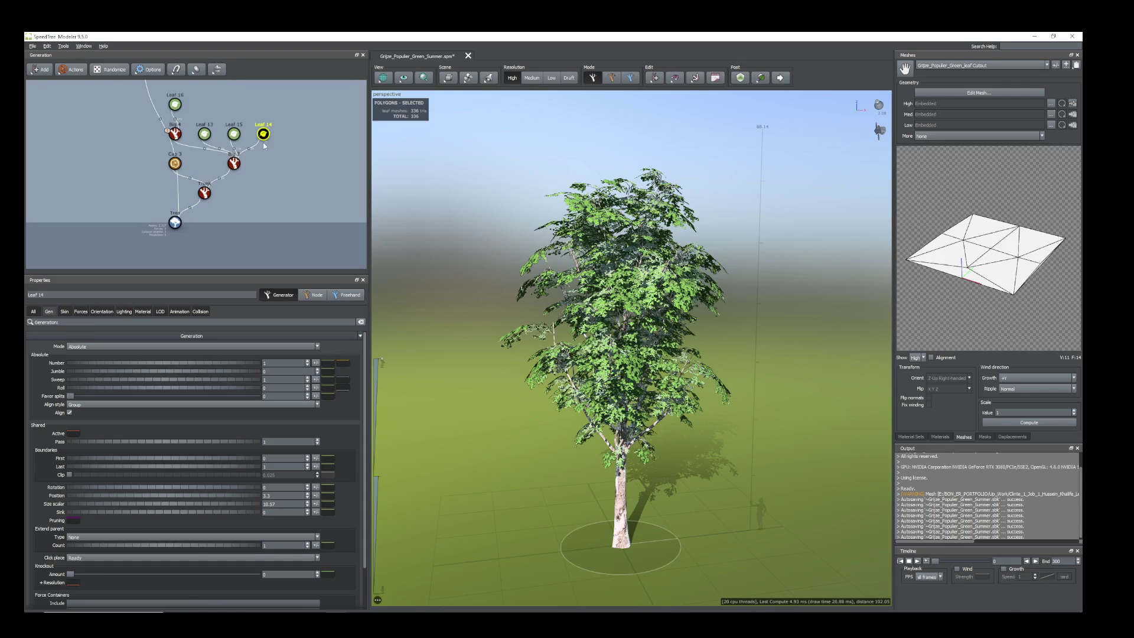
pyautogui.click(264, 134)
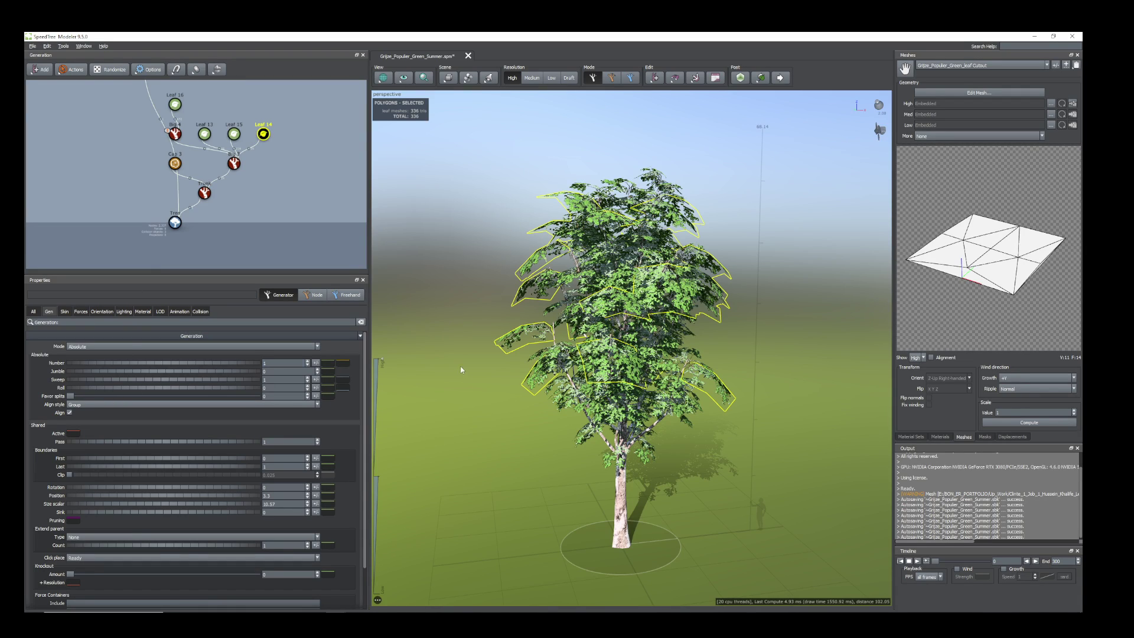
pyautogui.scroll(5, 489, 380)
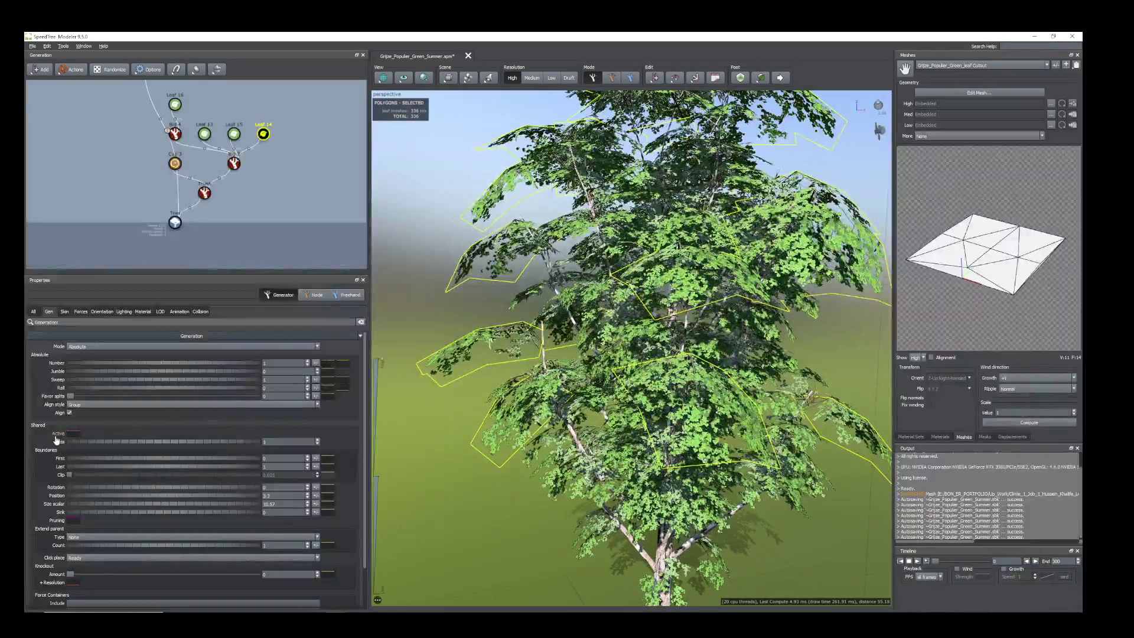
# Step: Set the Leaf 14 cards' outward final adjustment to 0.15 and their rotation to 0.12
pyautogui.click(102, 312)
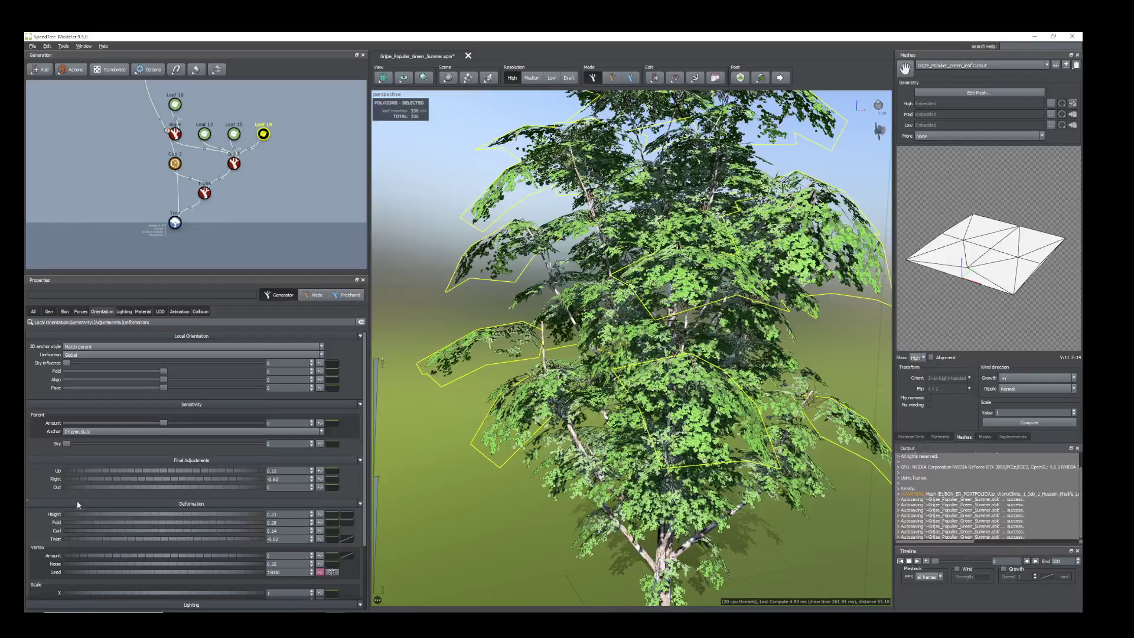
pyautogui.moveTo(73, 490); pyautogui.dragTo(81, 490)
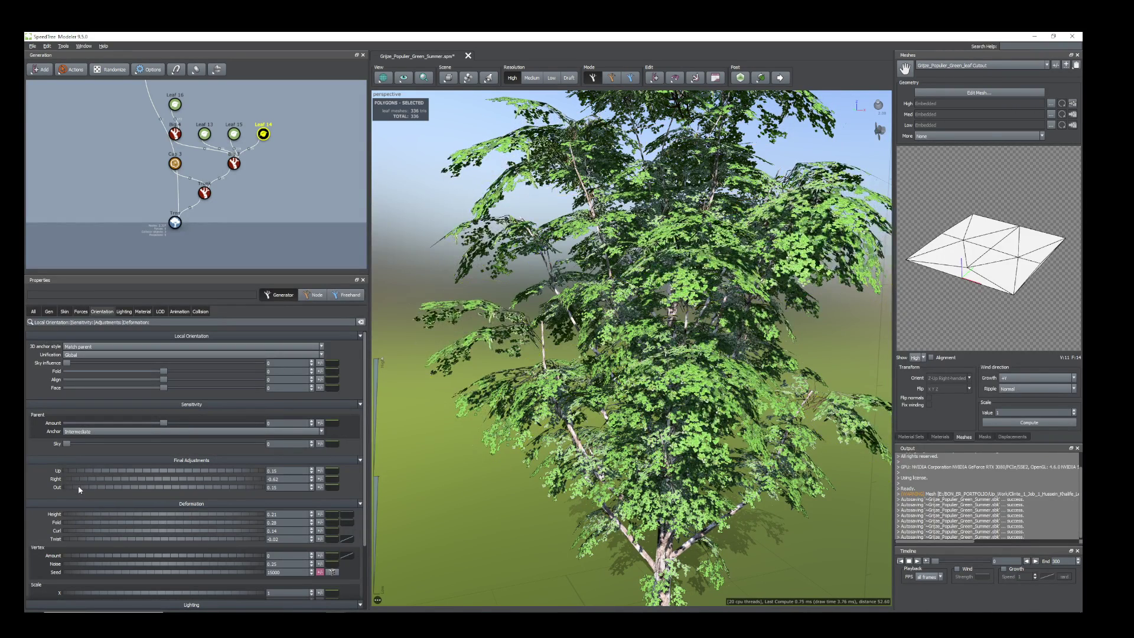
pyautogui.click(49, 312)
pyautogui.moveTo(85, 488); pyautogui.dragTo(92, 489)
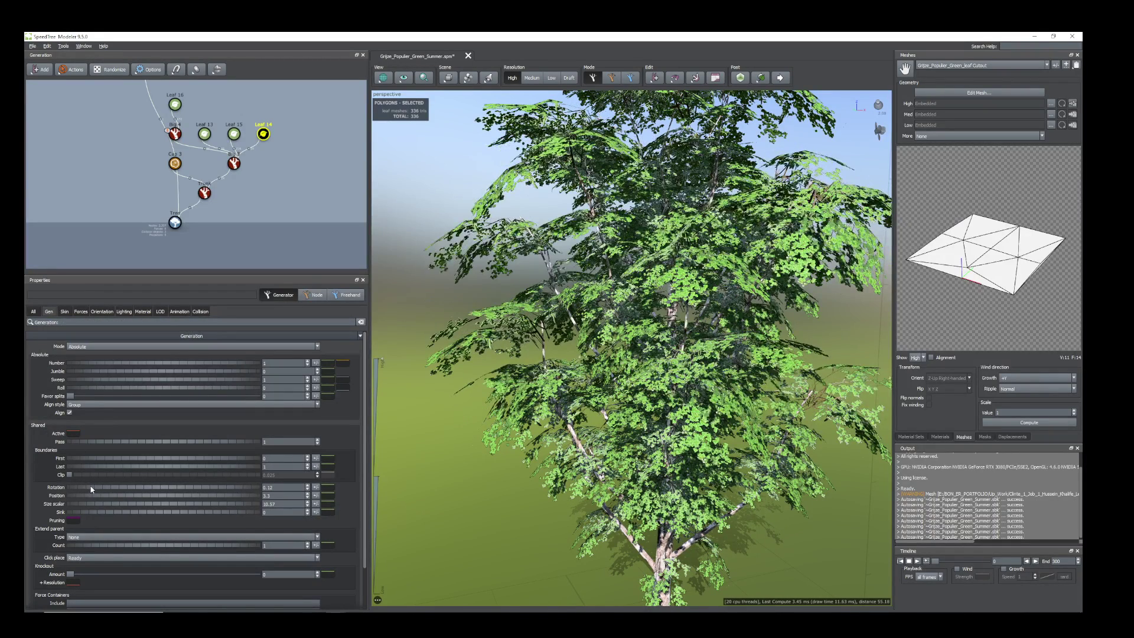
# Step: Deform the Leaf 14 cards with fold 0.44, curl 0.24 and twist 0.04, and check the whole crown
pyautogui.click(102, 311)
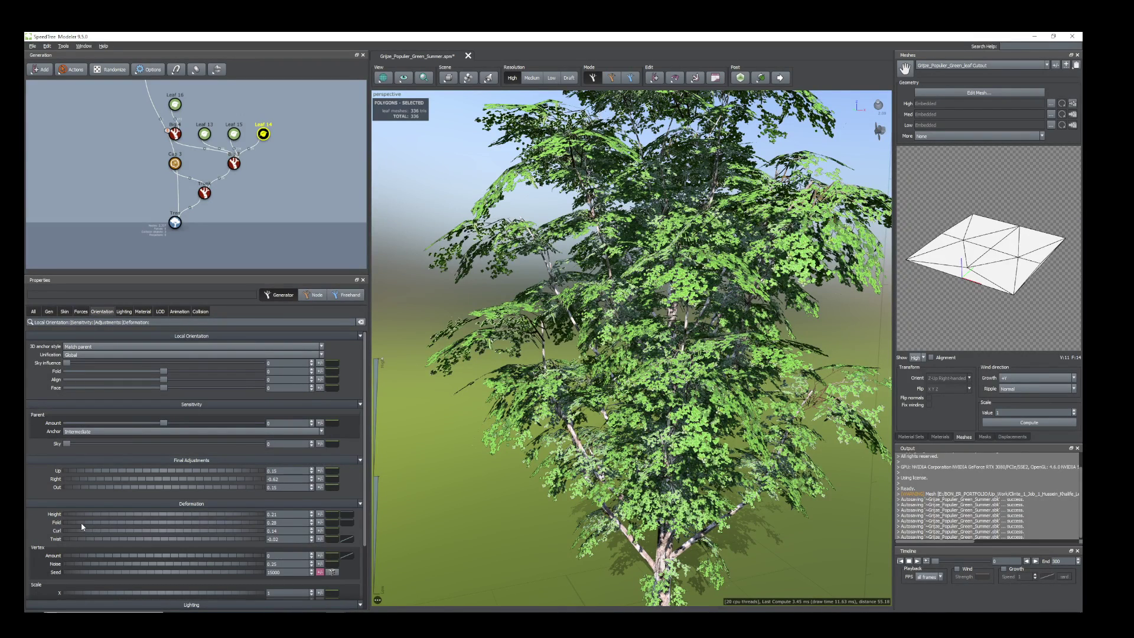
pyautogui.moveTo(82, 523); pyautogui.dragTo(82, 544)
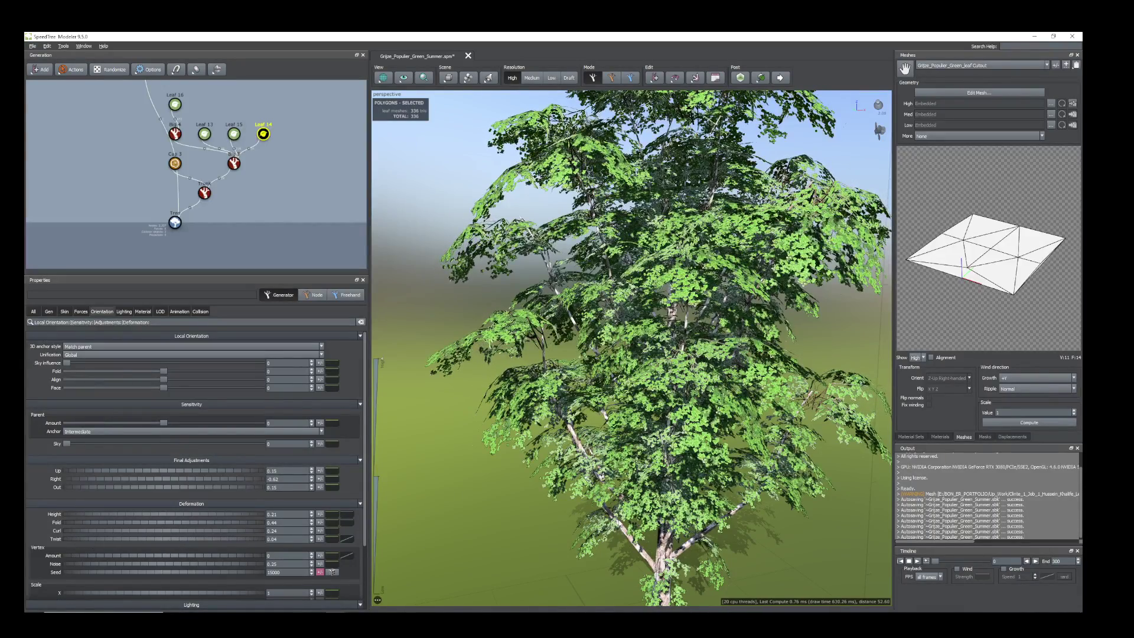
pyautogui.scroll(-5, 662, 507)
pyautogui.moveTo(662, 507); pyautogui.dragTo(611, 498)
pyautogui.scroll(4, 693, 491)
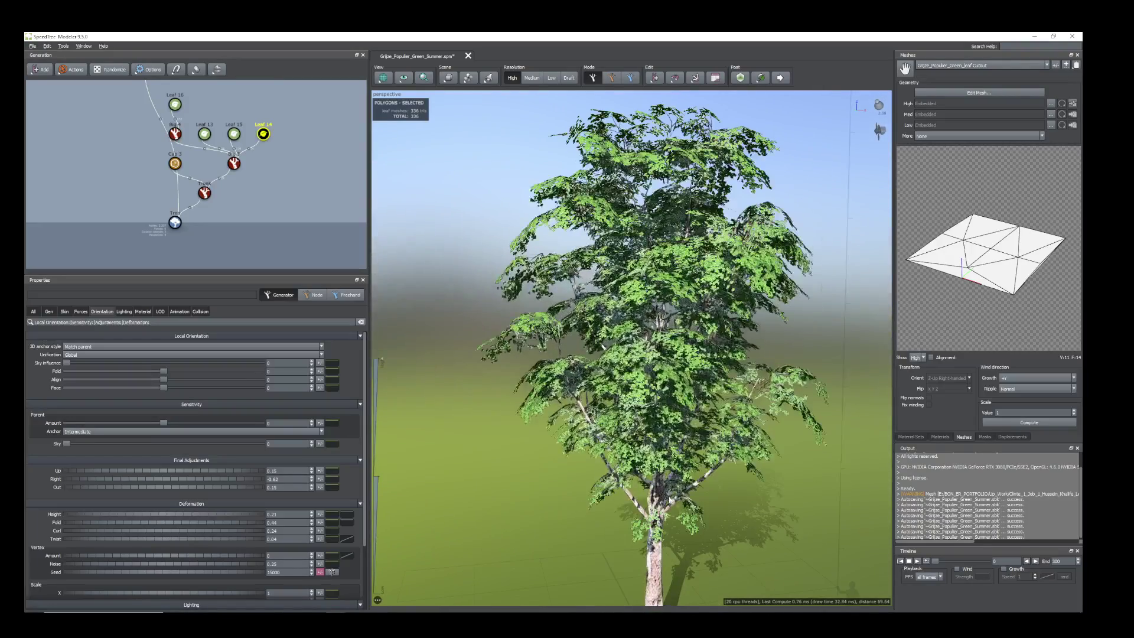
pyautogui.scroll(-2, 693, 491)
pyautogui.moveTo(701, 495); pyautogui.dragTo(695, 491, button='middle')
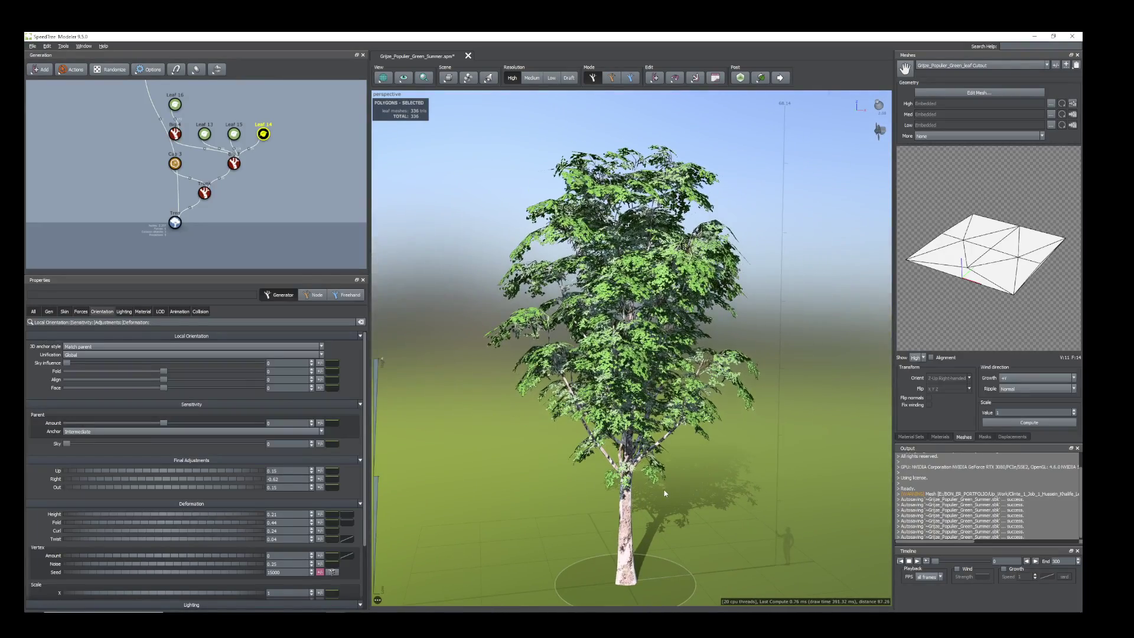
# Step: Check the trunk's segment settings and polygon count, and view the whole model's polygon total
pyautogui.click(627, 522)
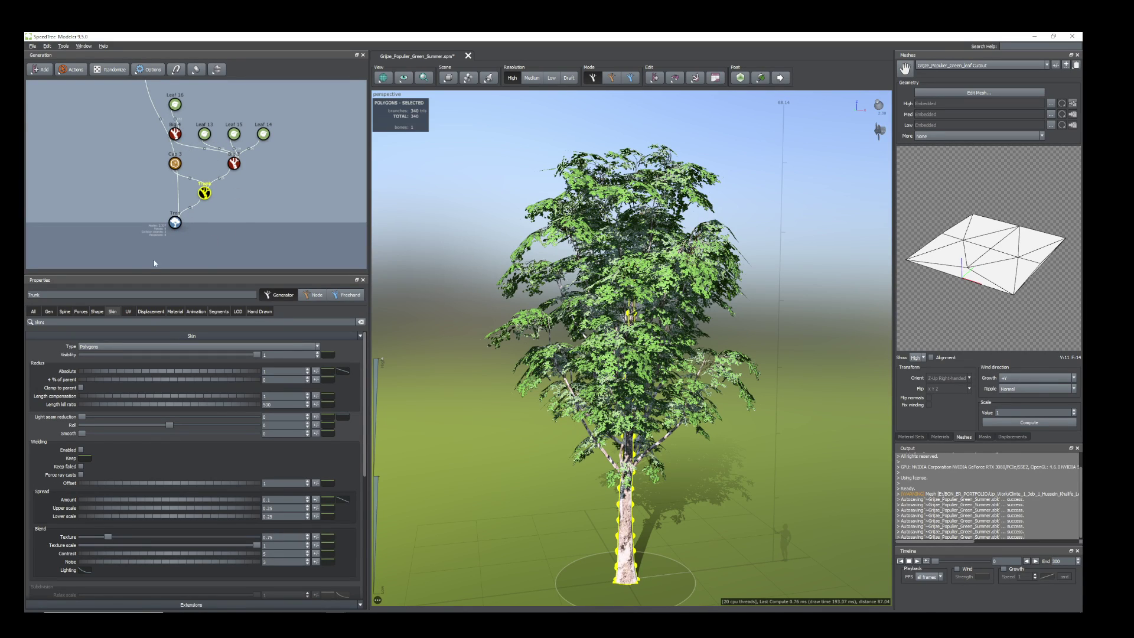
pyautogui.click(218, 311)
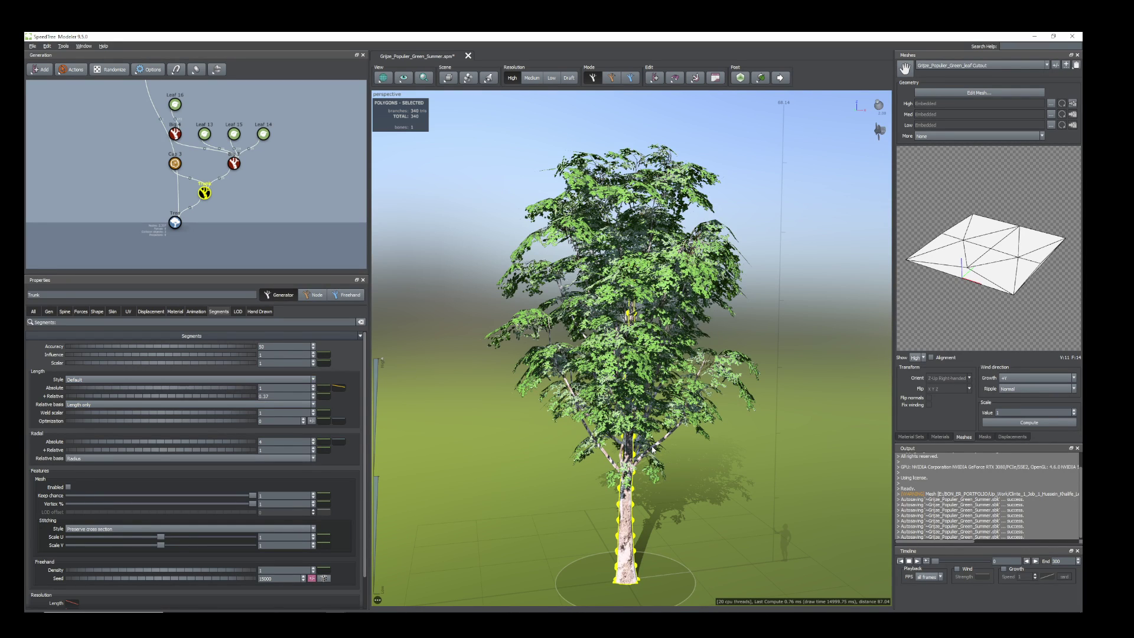
pyautogui.moveTo(653, 454); pyautogui.dragTo(632, 438)
pyautogui.click(741, 476)
pyautogui.moveTo(742, 476); pyautogui.dragTo(737, 473, button='middle')
pyautogui.scroll(-1, 730, 474)
pyautogui.moveTo(689, 465); pyautogui.dragTo(695, 464)
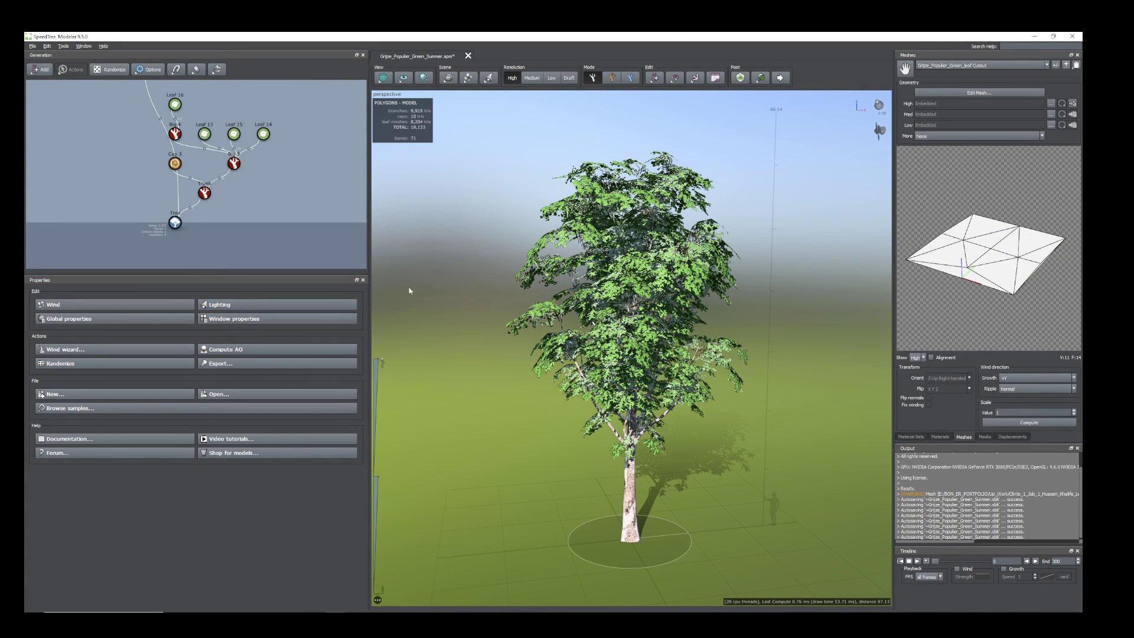
# Step: Try different lighting environment presets on the tree and return to the original green-field environment
pyautogui.click(255, 305)
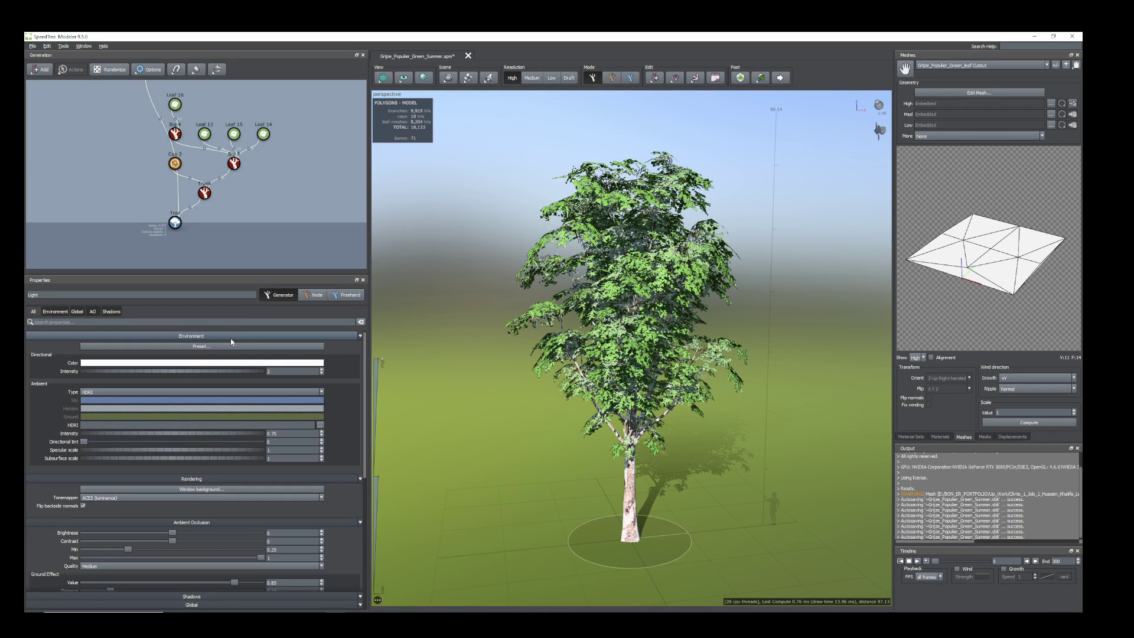
pyautogui.click(215, 347)
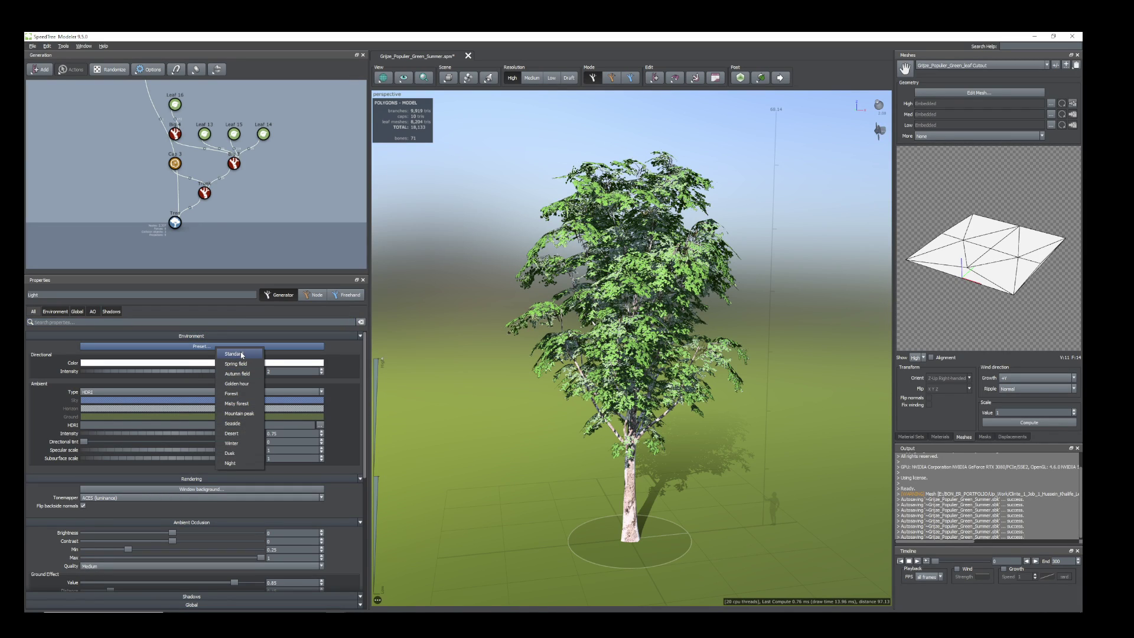
pyautogui.click(239, 354)
pyautogui.click(235, 348)
pyautogui.click(251, 363)
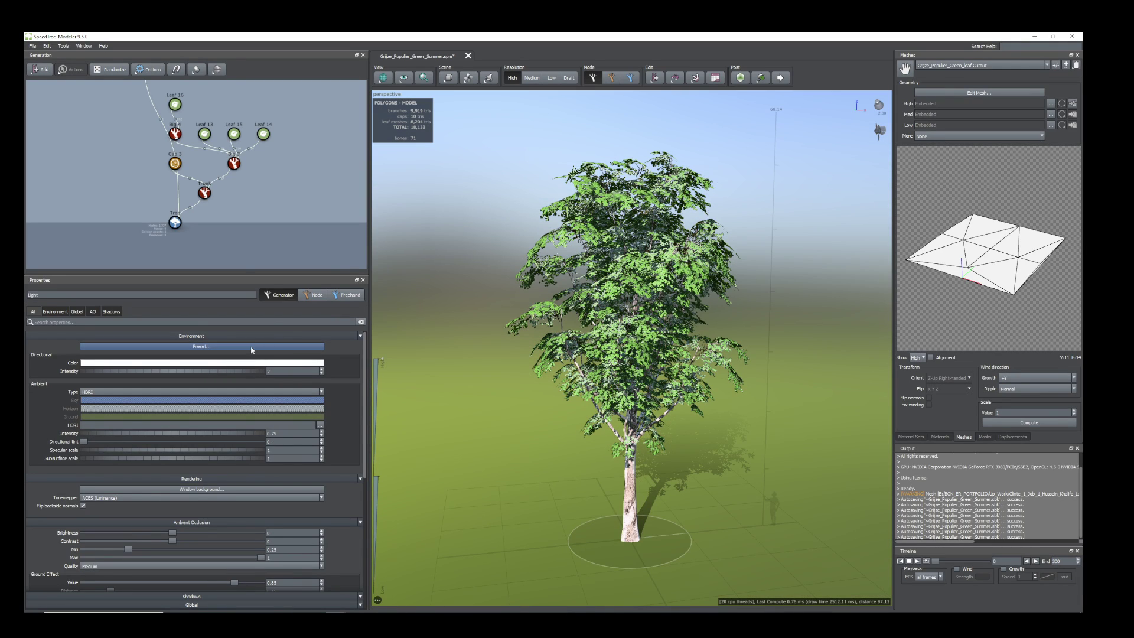
pyautogui.click(251, 350)
pyautogui.click(298, 373)
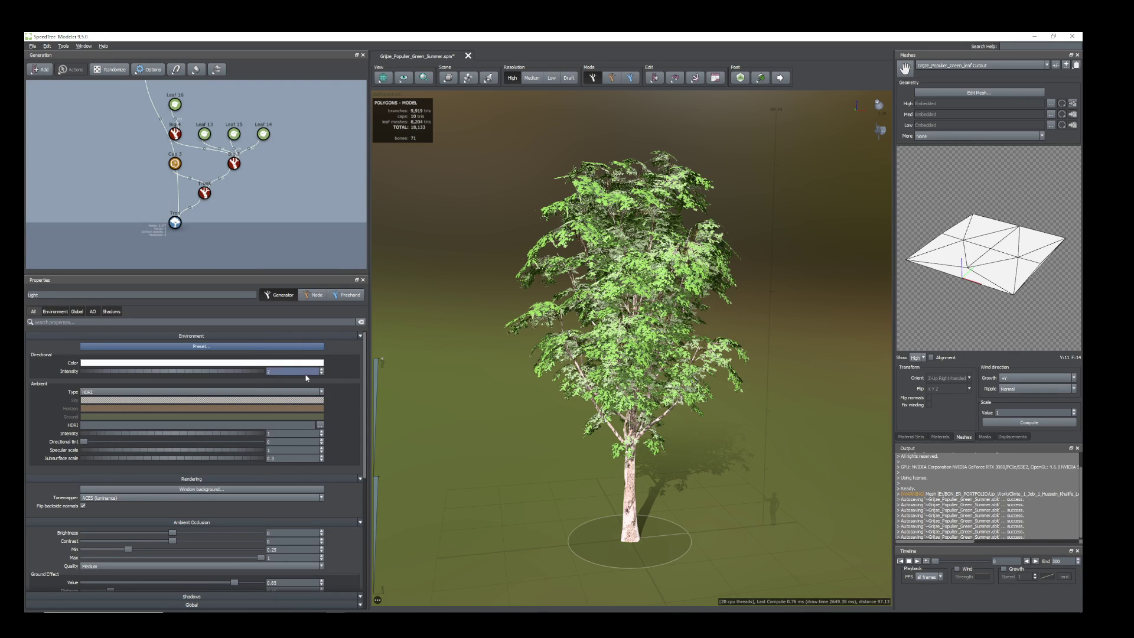
pyautogui.click(260, 348)
pyautogui.click(278, 381)
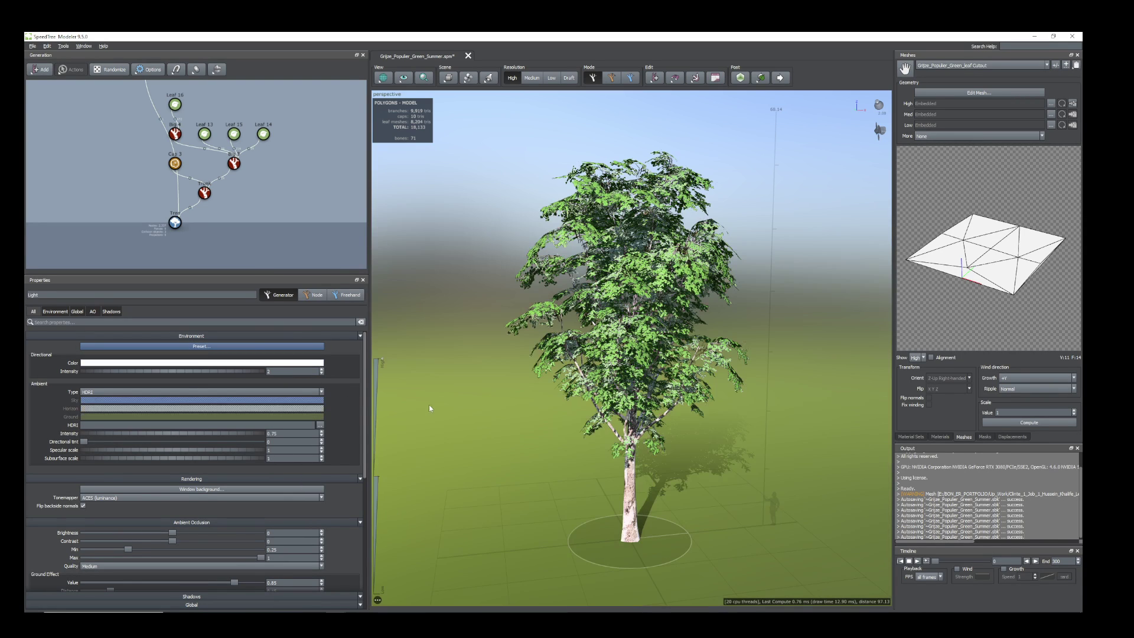
pyautogui.moveTo(472, 418); pyautogui.dragTo(470, 417)
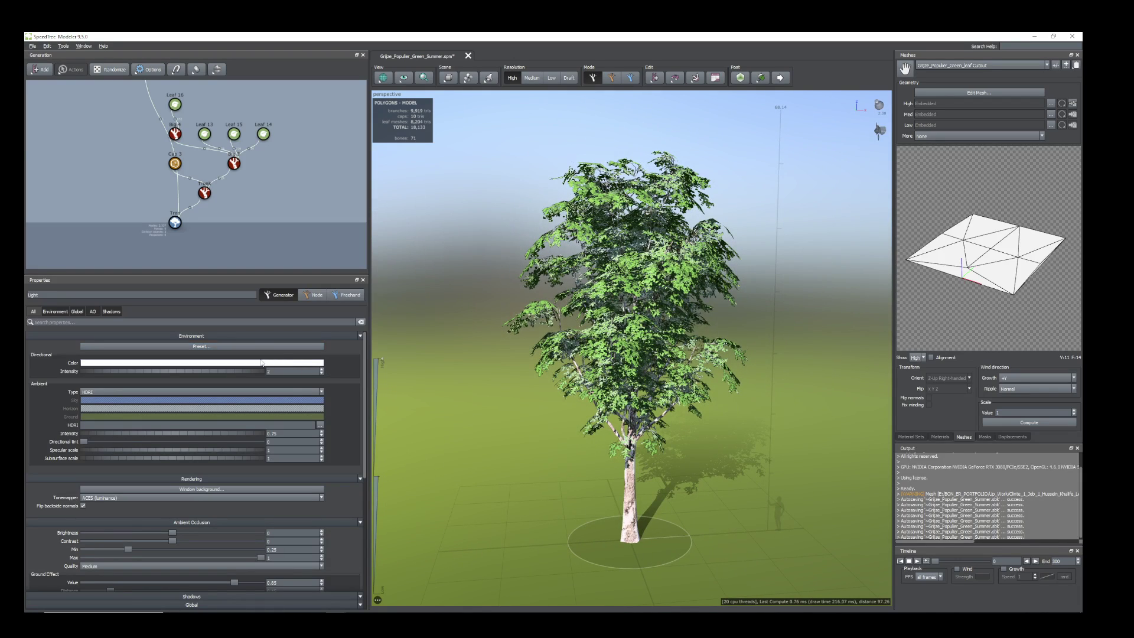
# Step: Generate wind for the tree with the Wind Wizard, using the stately shade tree type and Calm conditions
pyautogui.click(415, 325)
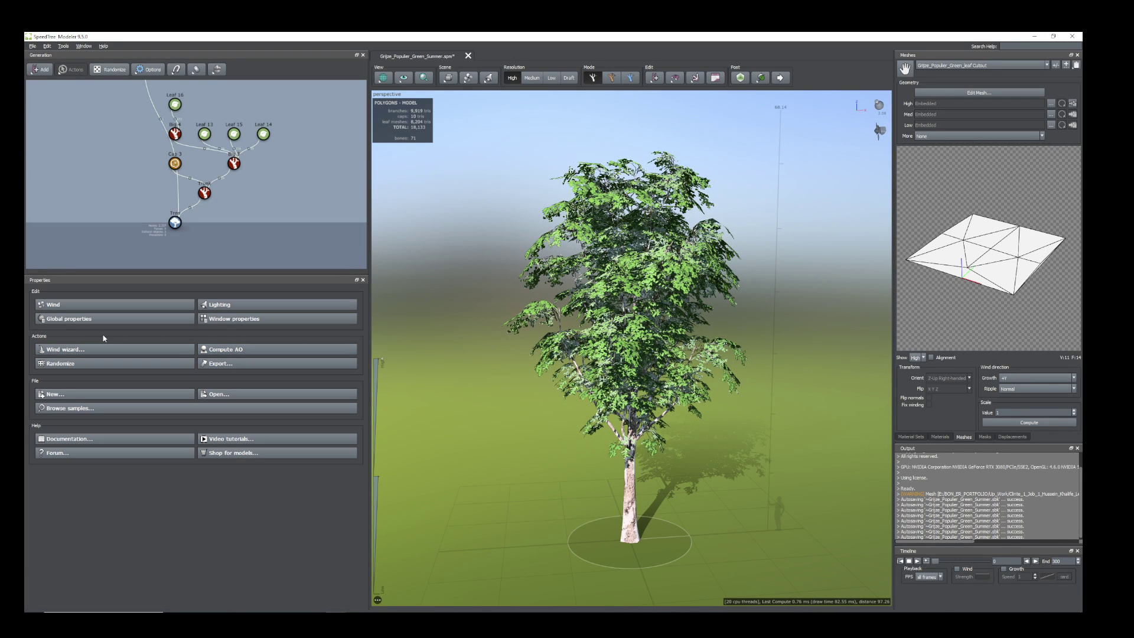
pyautogui.click(87, 305)
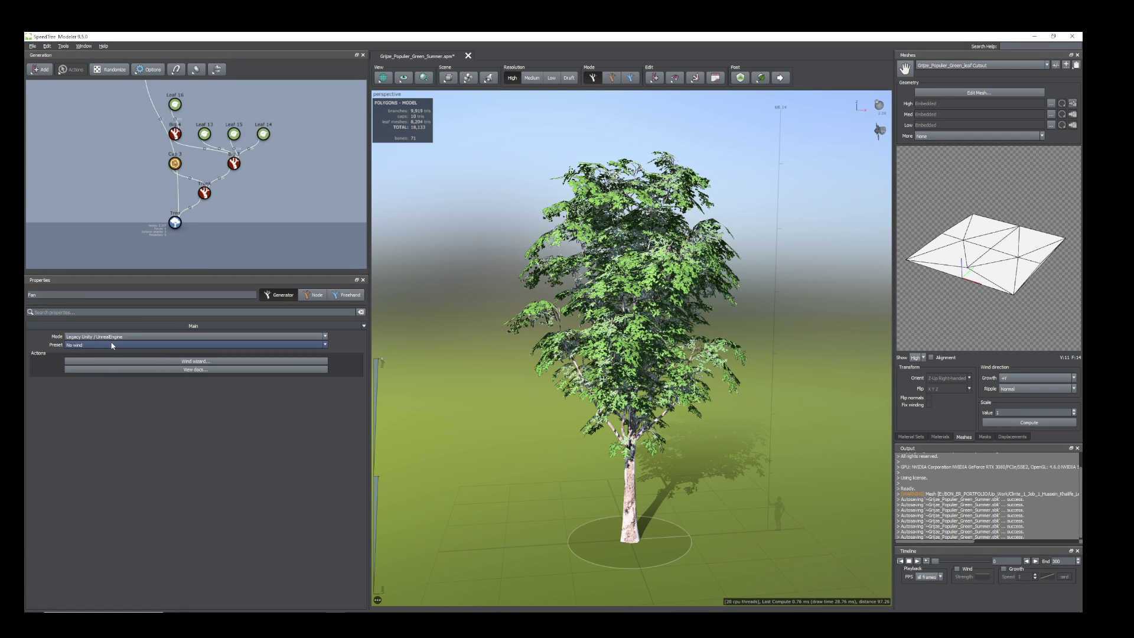
pyautogui.click(196, 361)
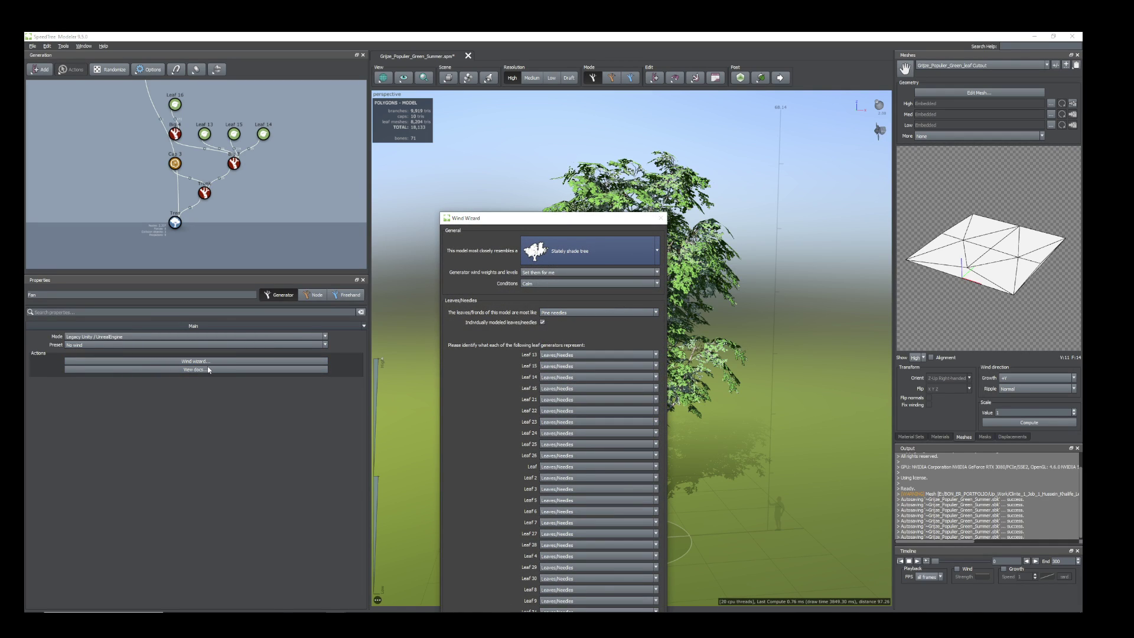
pyautogui.moveTo(602, 219); pyautogui.dragTo(602, 98)
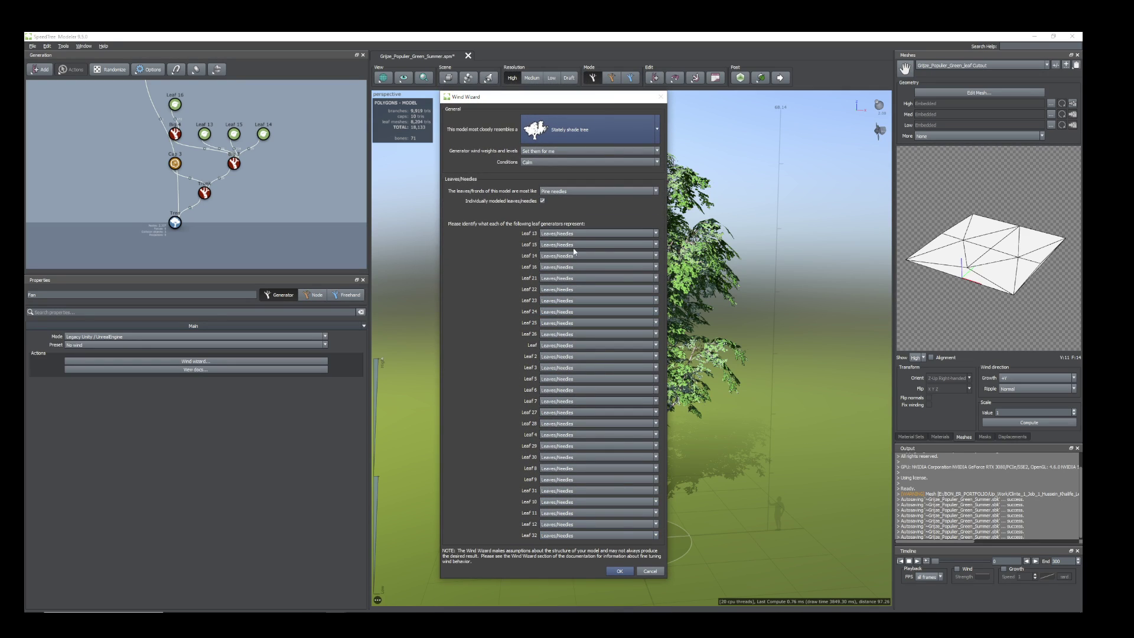
pyautogui.click(538, 161)
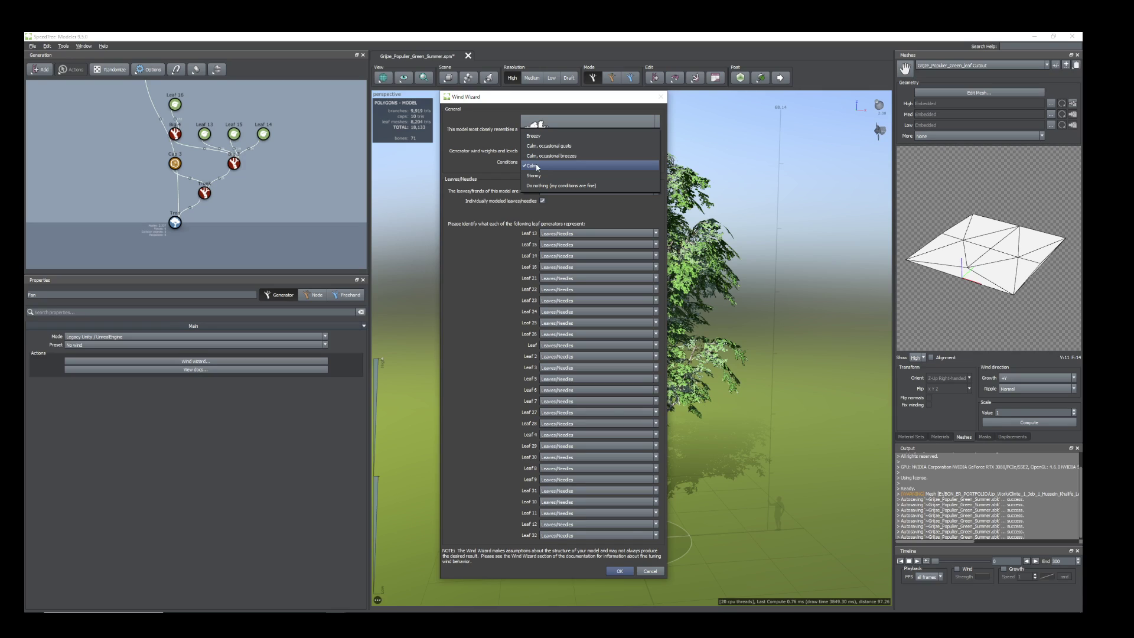
pyautogui.click(538, 168)
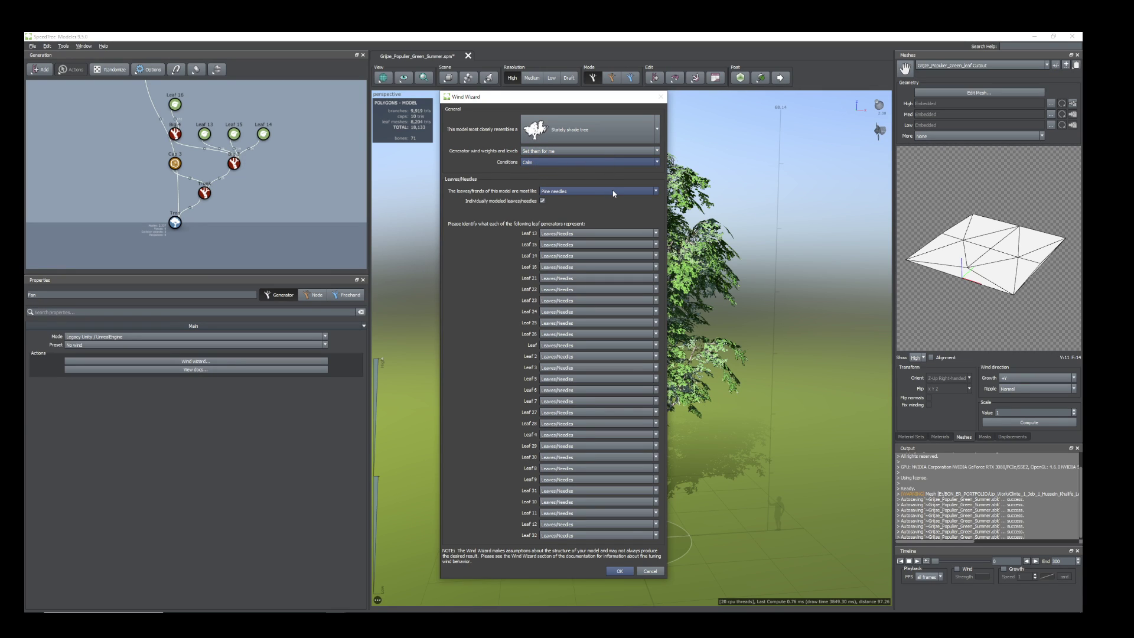
pyautogui.click(620, 571)
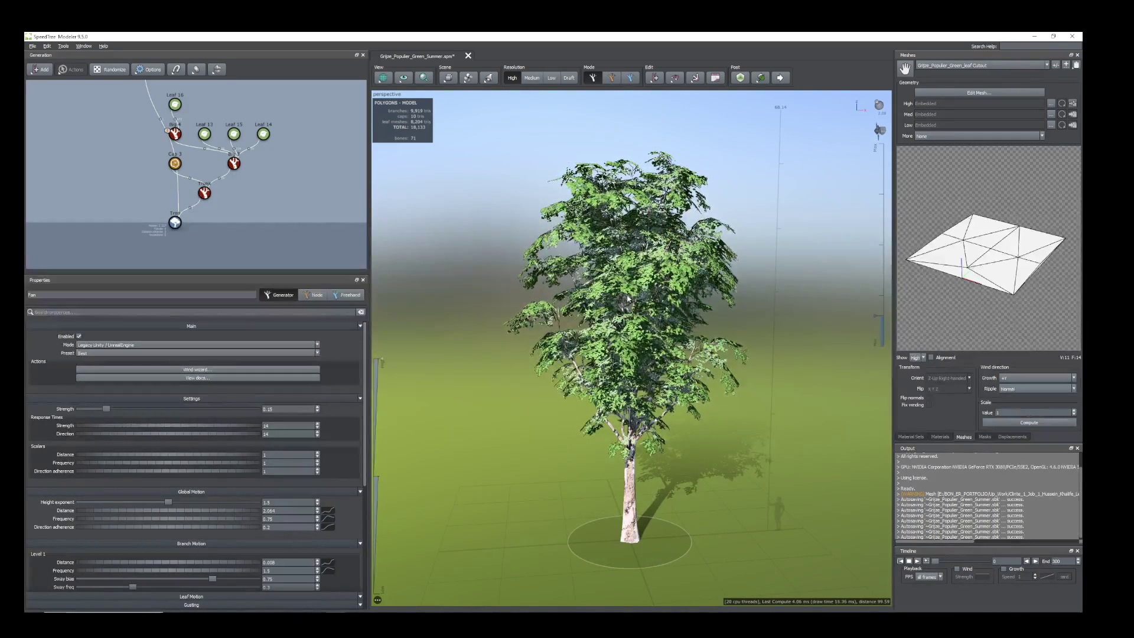
# Step: Examine the tree's wind motion from near and far, and disable the wind
pyautogui.scroll(10, 663, 297)
pyautogui.scroll(5, 662, 297)
pyautogui.scroll(-8, 673, 334)
pyautogui.scroll(-5, 667, 343)
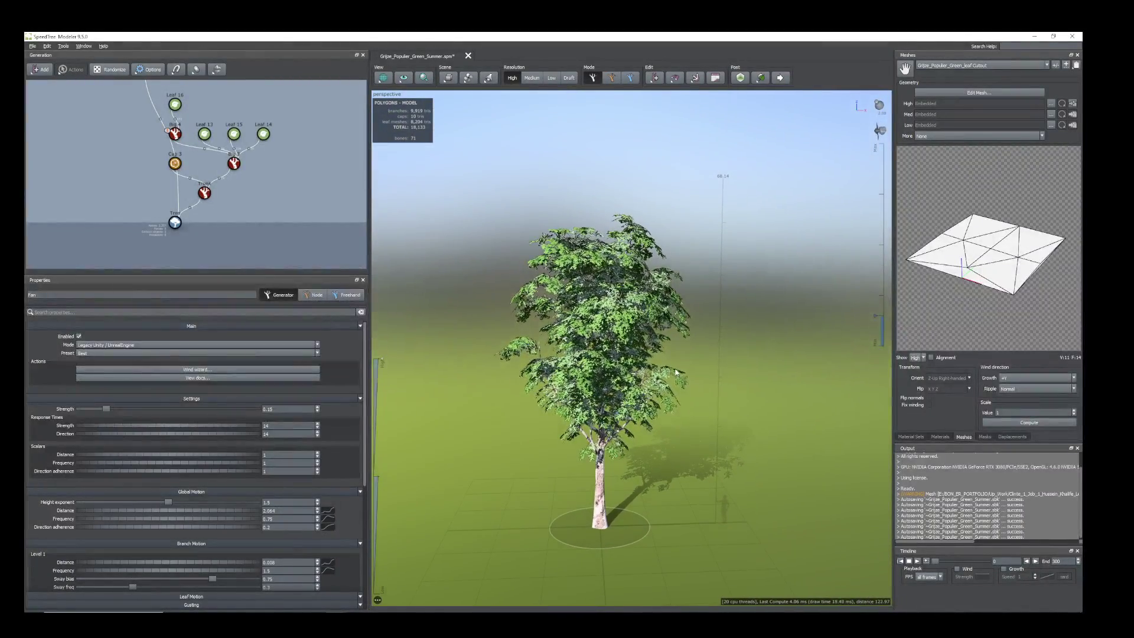
pyautogui.moveTo(674, 372); pyautogui.dragTo(674, 361, button='middle')
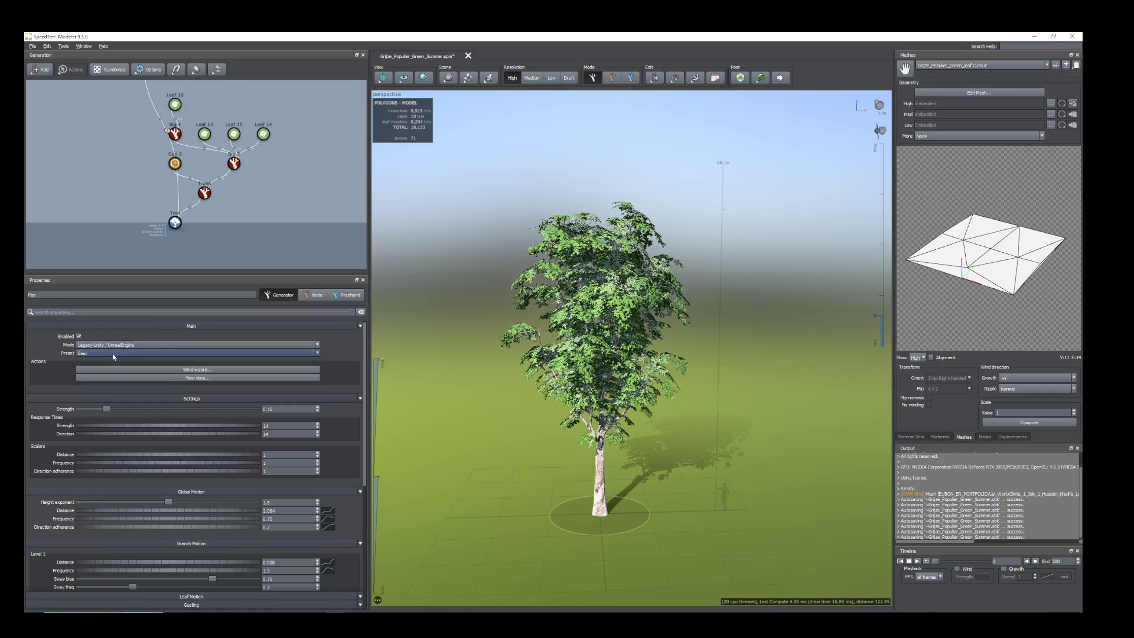
pyautogui.click(78, 336)
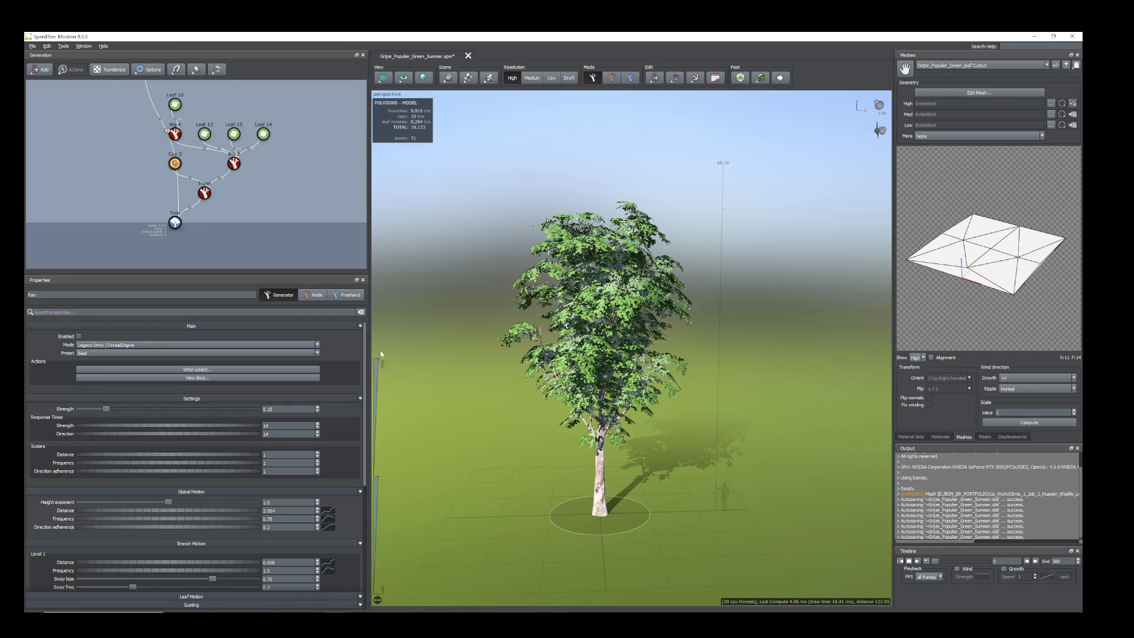
# Step: Slightly reduce the size scalar of the Leaf 14 cards and check the outlying card against its Big 3 branch
pyautogui.scroll(5, 490, 326)
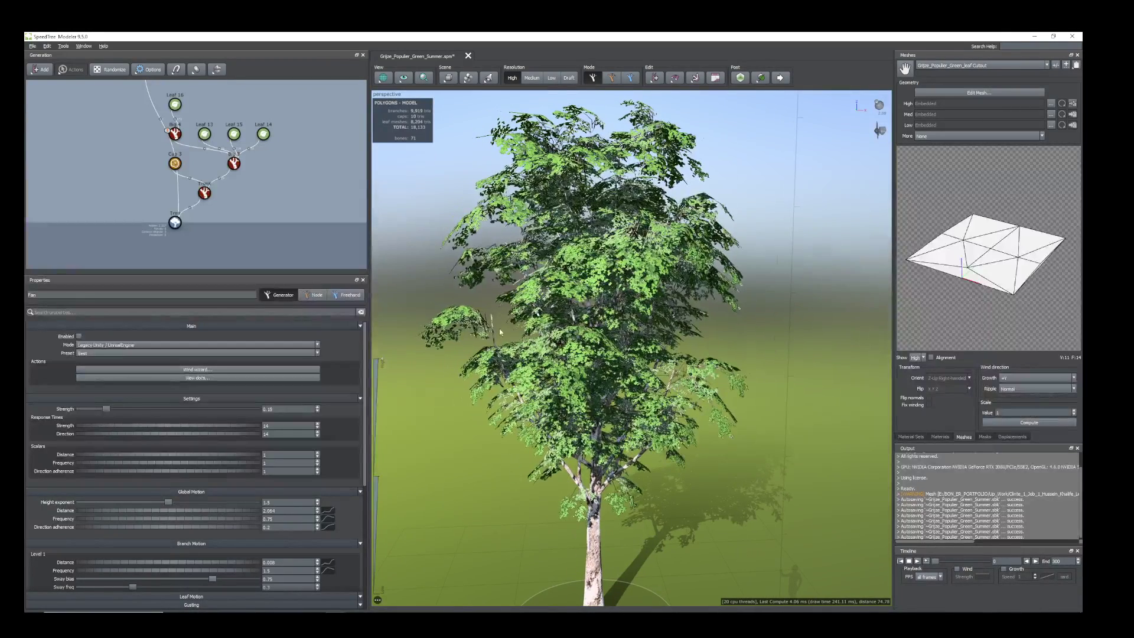
pyautogui.click(491, 325)
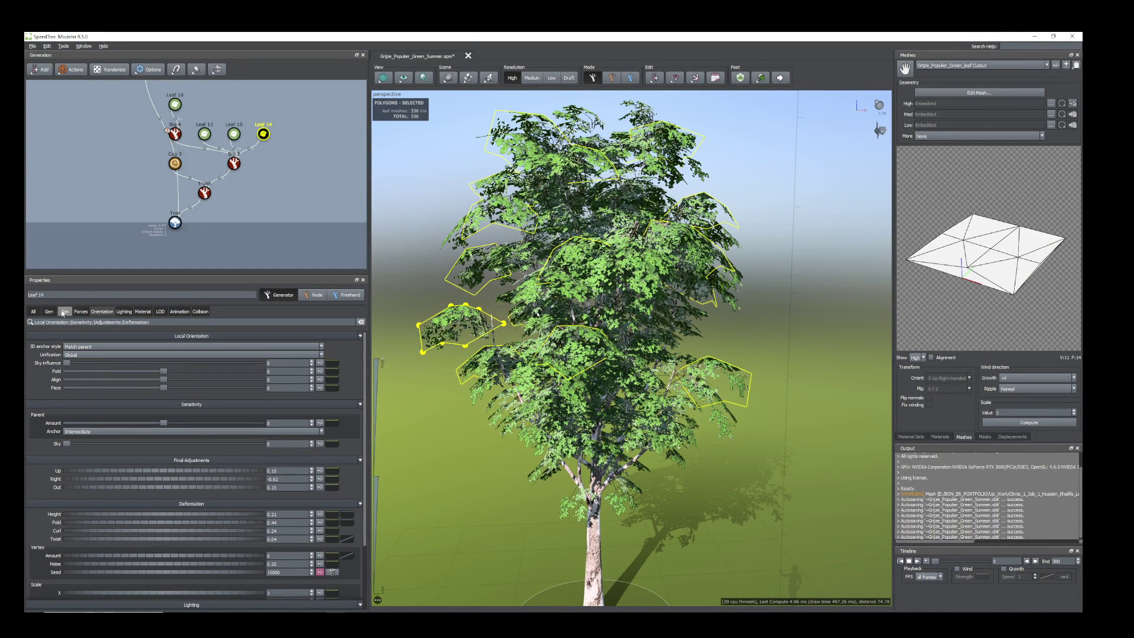
pyautogui.click(49, 312)
pyautogui.moveTo(73, 504)
pyautogui.mouseDown()
pyautogui.moveTo(98, 508)
pyautogui.moveTo(57, 513)
pyautogui.mouseUp()
pyautogui.click(491, 319)
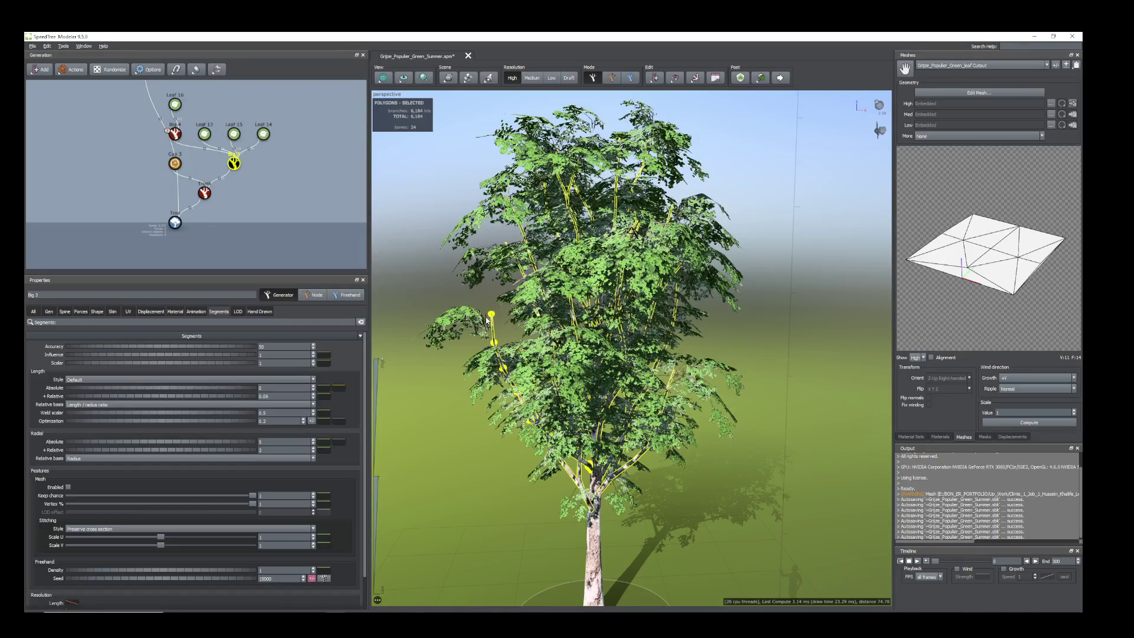
pyautogui.click(487, 320)
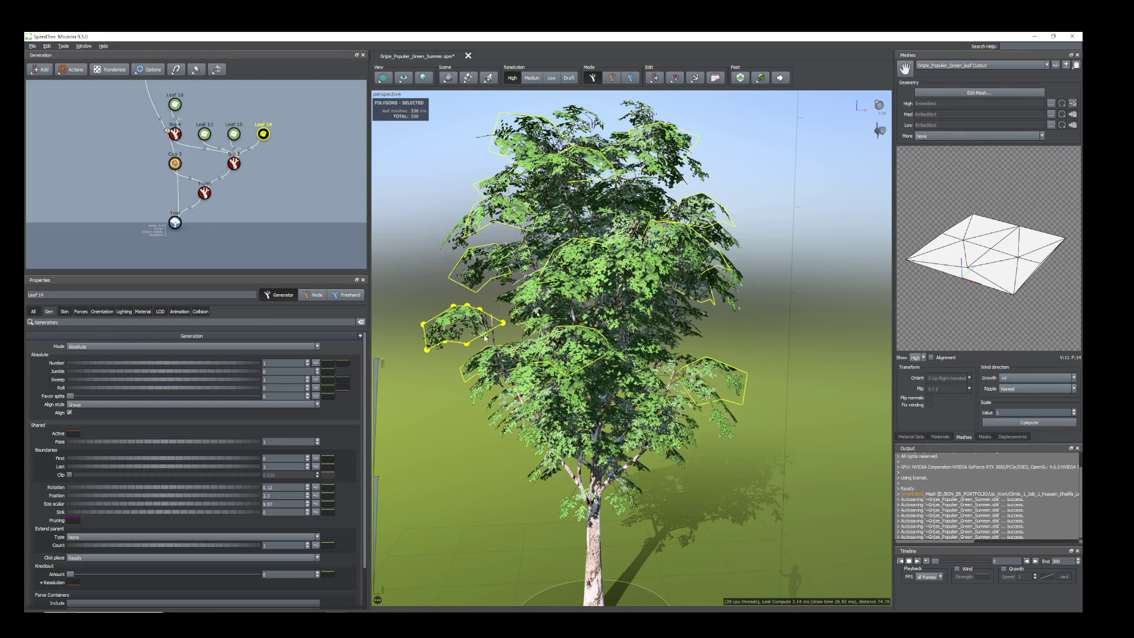
# Step: Set the gravity of the Big 4 branches to -0.06
pyautogui.click(173, 135)
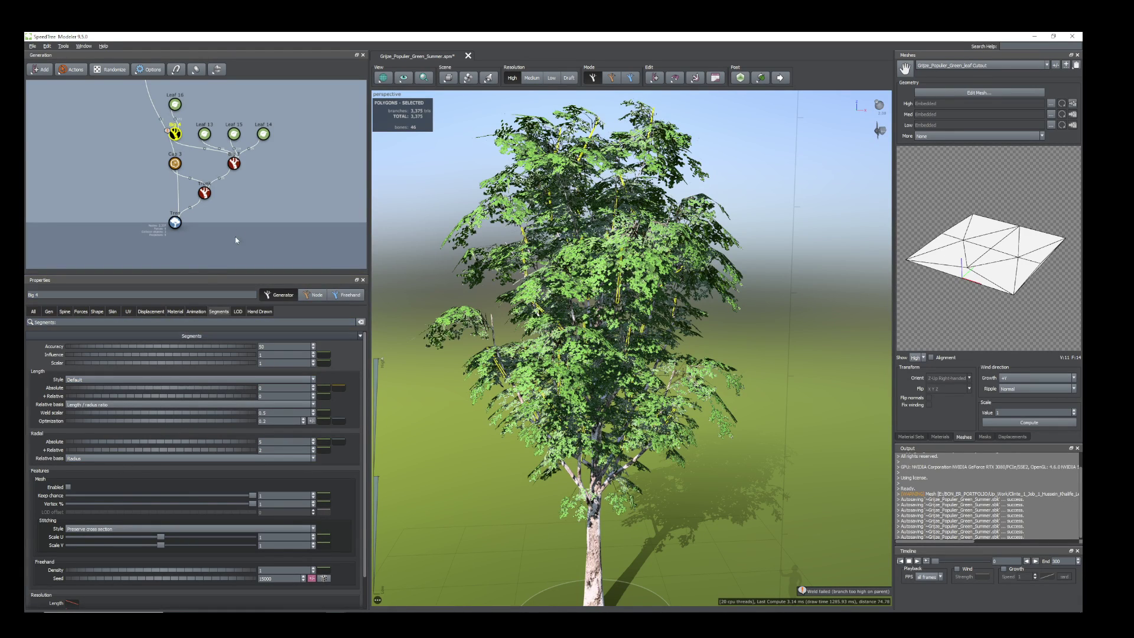
pyautogui.click(65, 311)
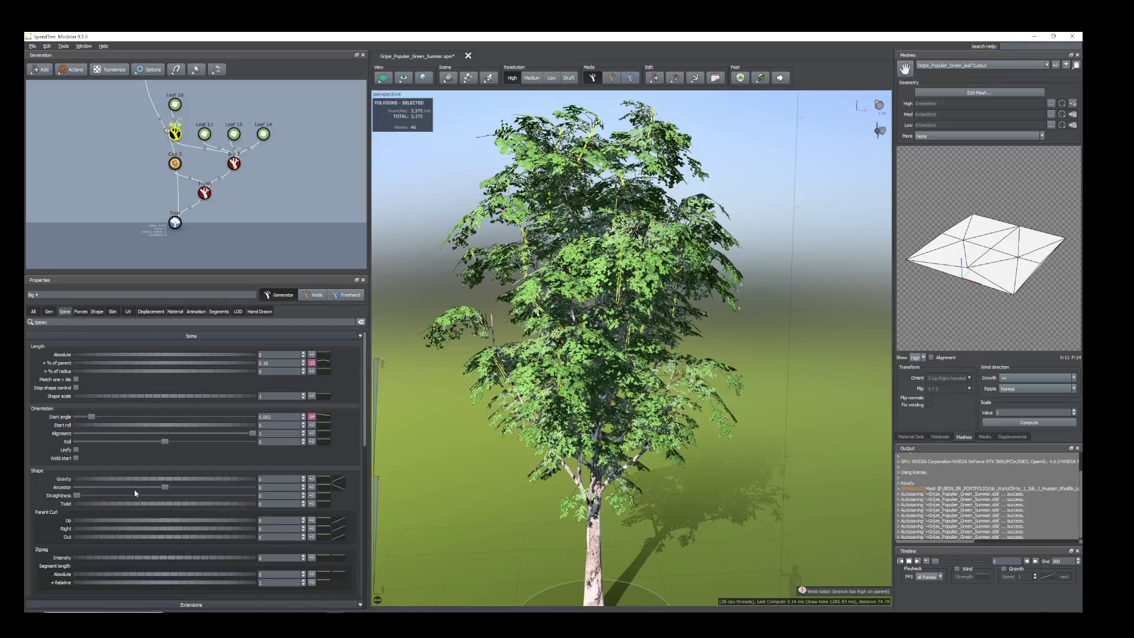
pyautogui.moveTo(126, 480); pyautogui.dragTo(124, 485)
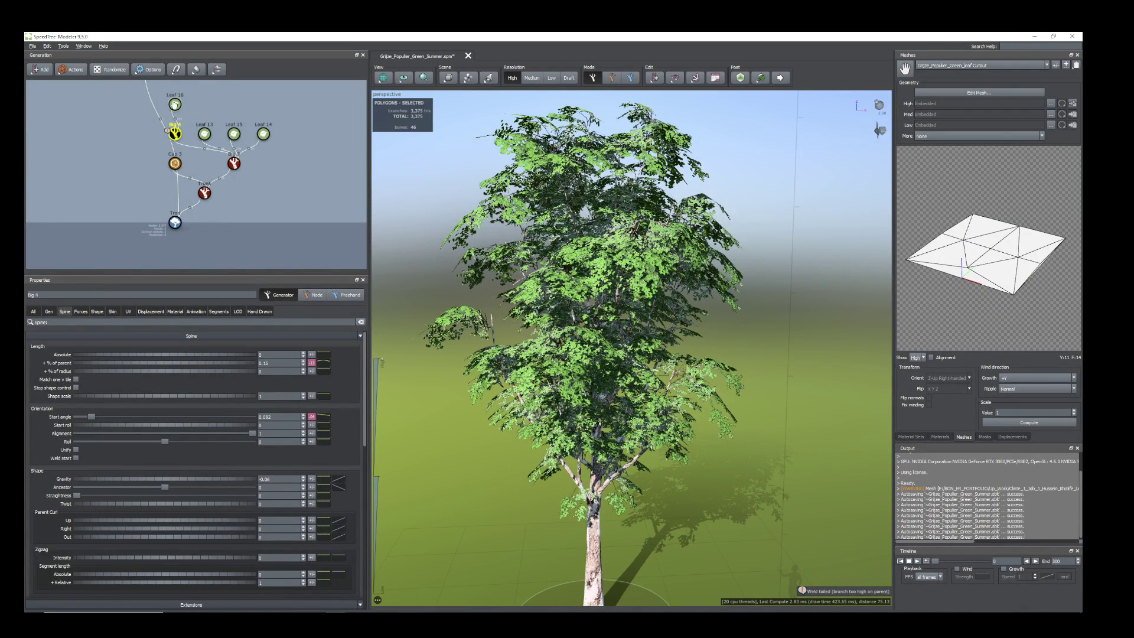
# Step: Slightly increase the position value of the Leaf 16 cards on the Big 4 branches and check the crown
pyautogui.click(175, 104)
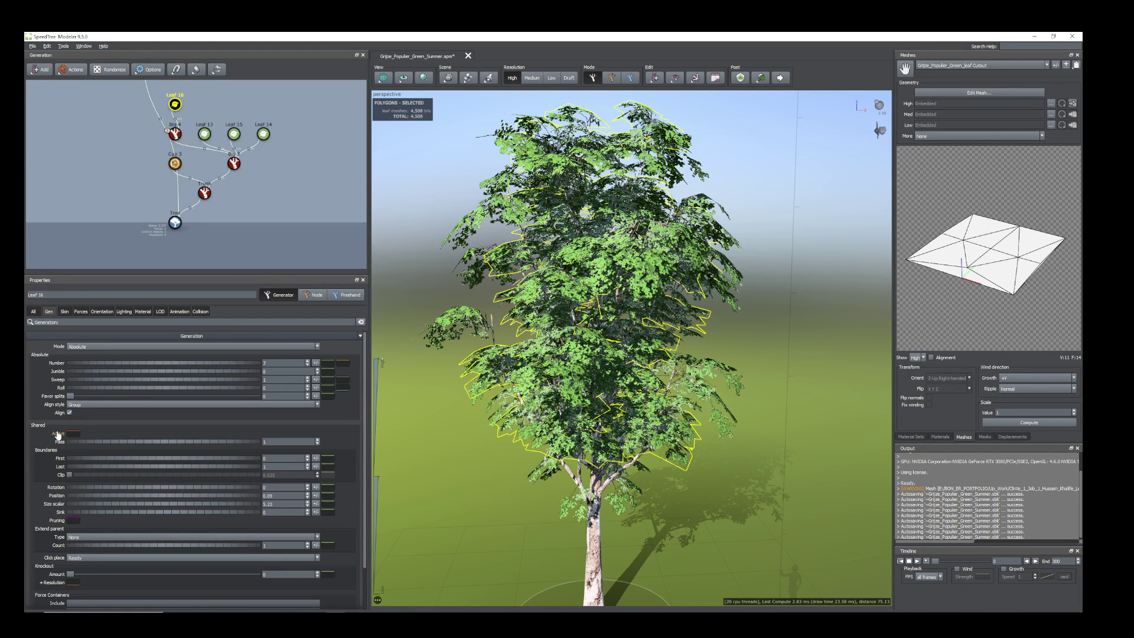
pyautogui.moveTo(82, 495); pyautogui.dragTo(83, 495)
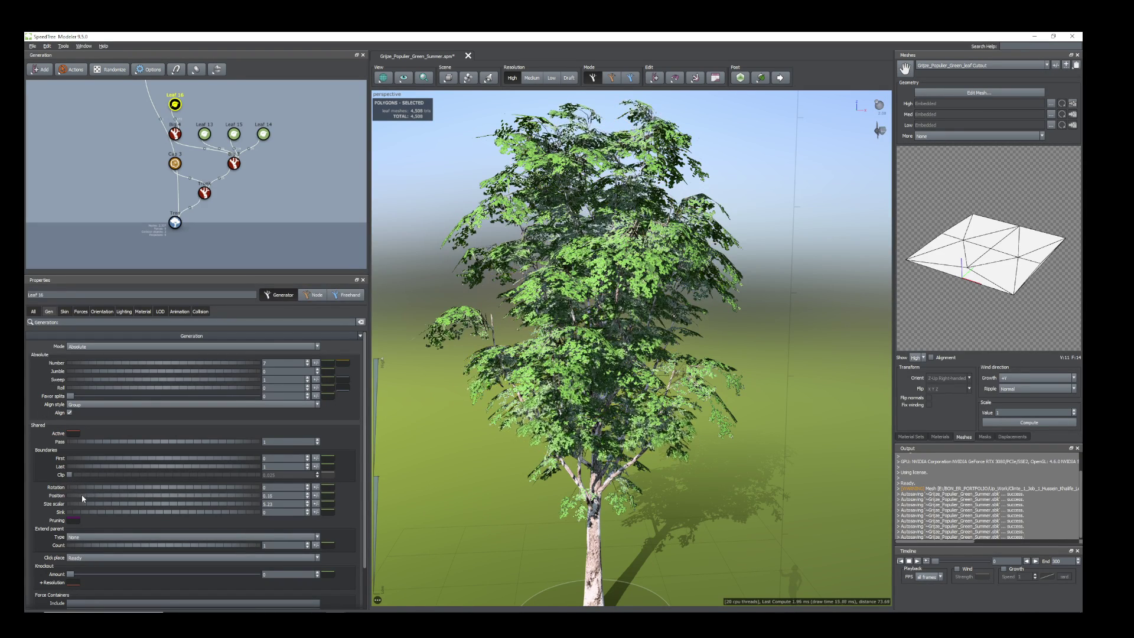
pyautogui.moveTo(496, 435); pyautogui.dragTo(522, 345)
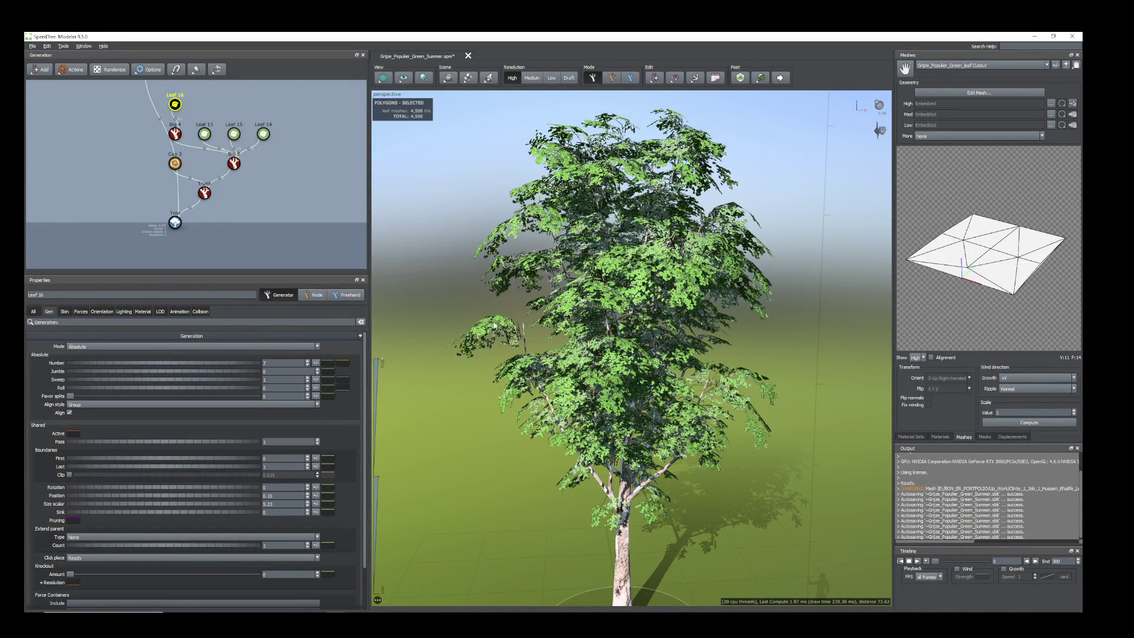
# Step: Increase the start angle of the Big 4 branches and check the outlying Big 3 branch
pyautogui.click(173, 135)
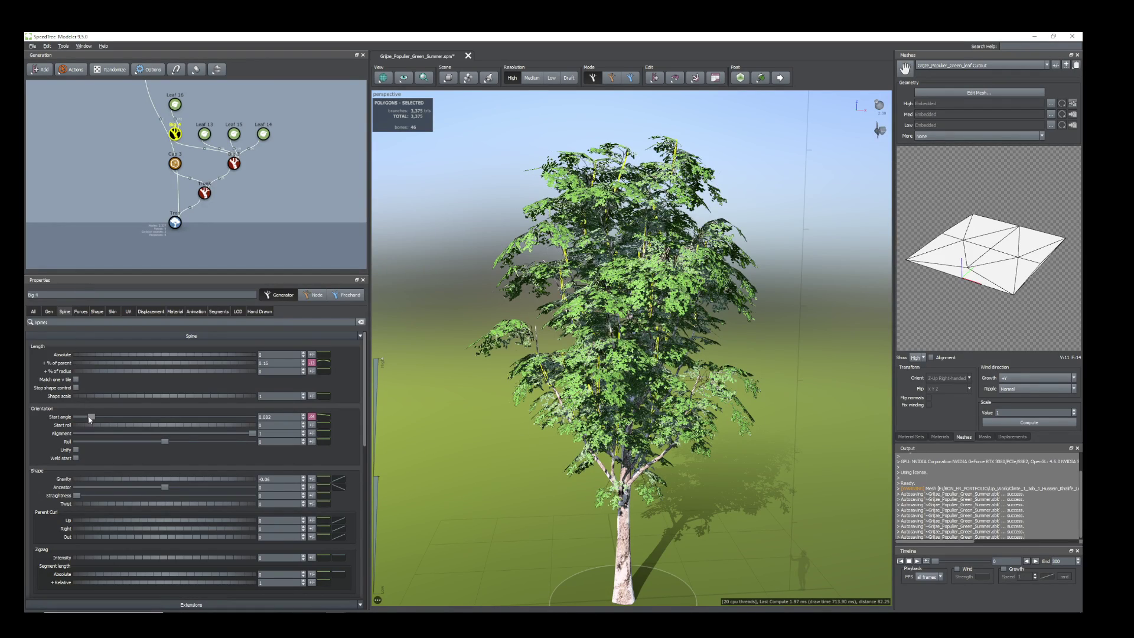
pyautogui.moveTo(90, 420)
pyautogui.mouseDown()
pyautogui.moveTo(114, 429)
pyautogui.moveTo(108, 419)
pyautogui.mouseUp()
pyautogui.click(508, 364)
pyautogui.click(535, 338)
pyautogui.moveTo(690, 354); pyautogui.dragTo(664, 375, button='middle')
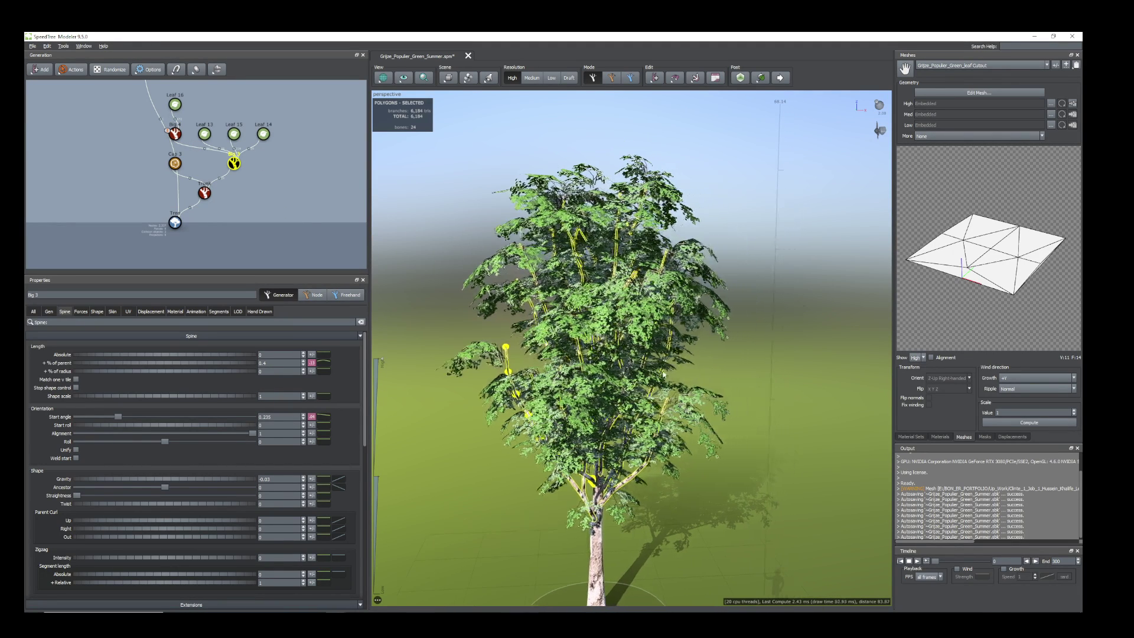
# Step: Reposition and rotate individual leaf cards at the crown's outlying side clump and on its lower opposite side as single nodes
pyautogui.moveTo(620, 387)
pyautogui.mouseDown()
pyautogui.moveTo(602, 391)
pyautogui.moveTo(619, 399)
pyautogui.mouseUp()
pyautogui.moveTo(564, 374); pyautogui.dragTo(584, 377, button='middle')
pyautogui.moveTo(585, 376); pyautogui.dragTo(506, 343)
pyautogui.click(506, 342)
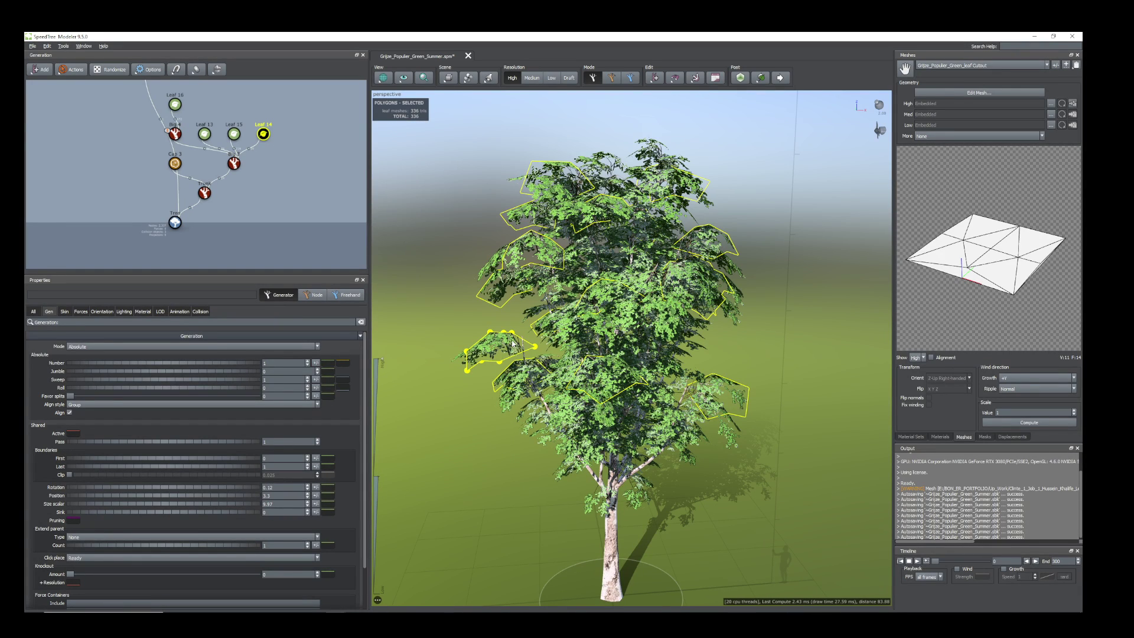
pyautogui.click(522, 341)
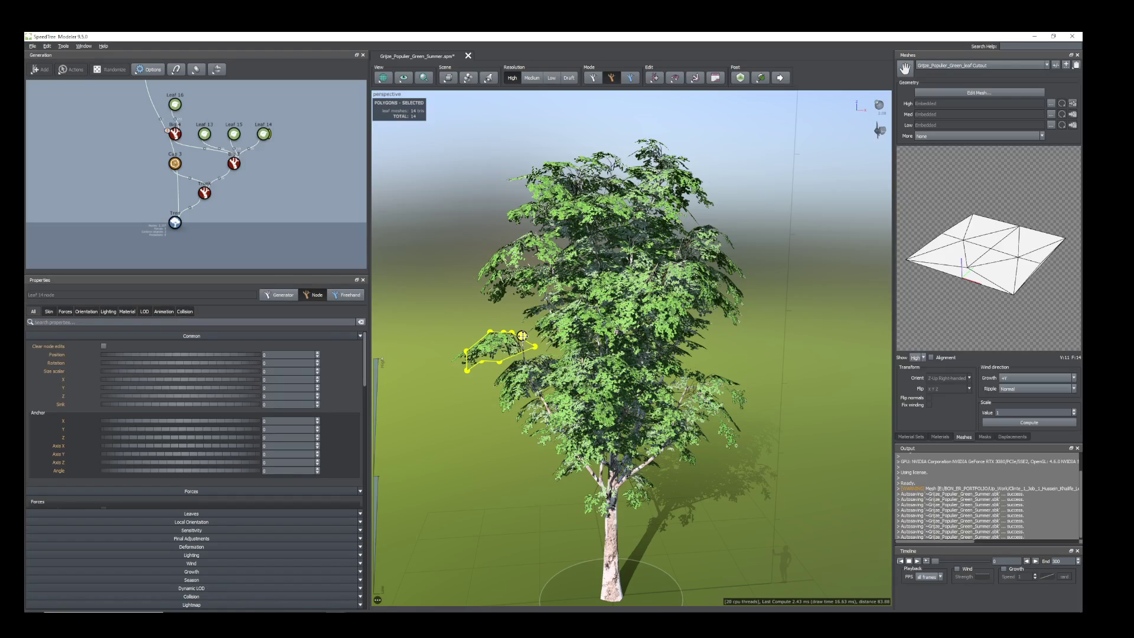
pyautogui.moveTo(522, 335); pyautogui.dragTo(537, 341)
pyautogui.click(522, 341)
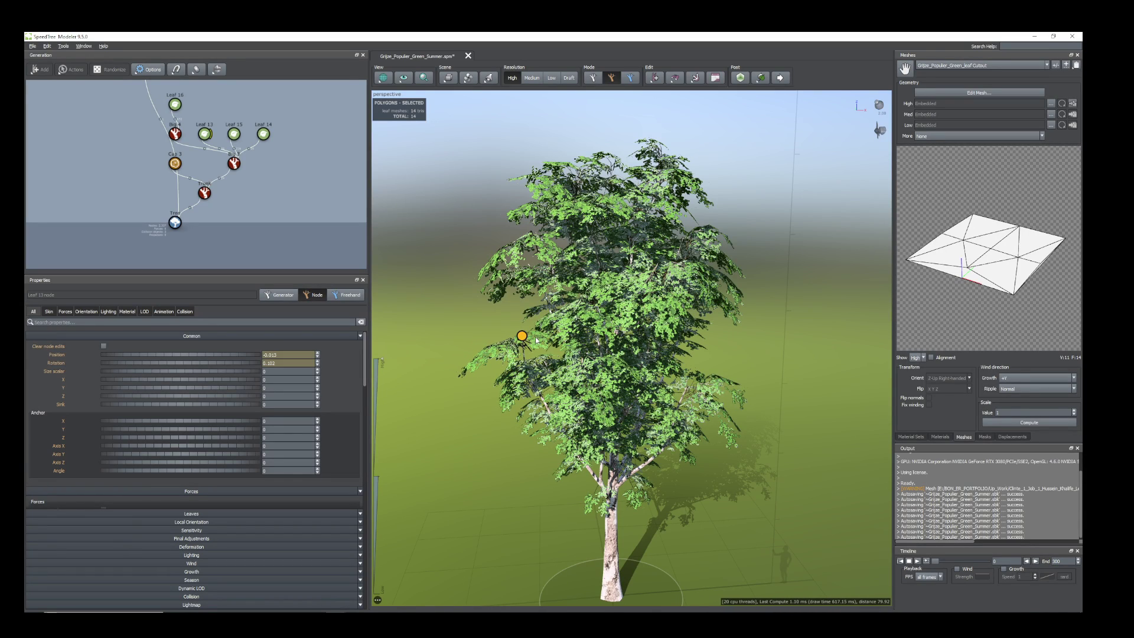
pyautogui.click(696, 382)
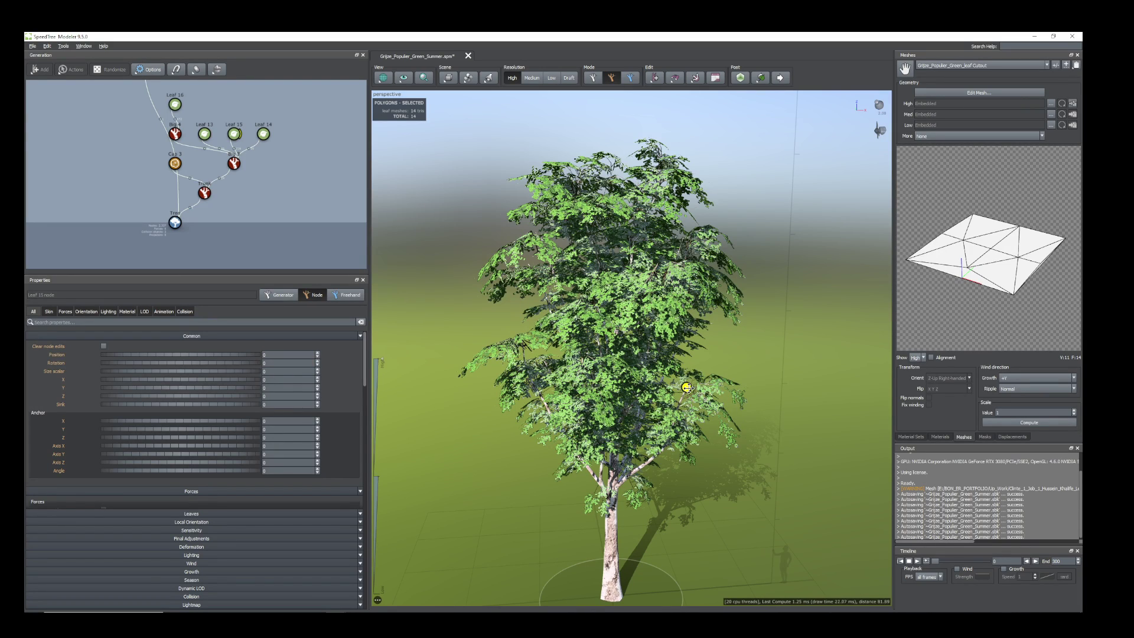
pyautogui.moveTo(688, 390); pyautogui.dragTo(684, 385)
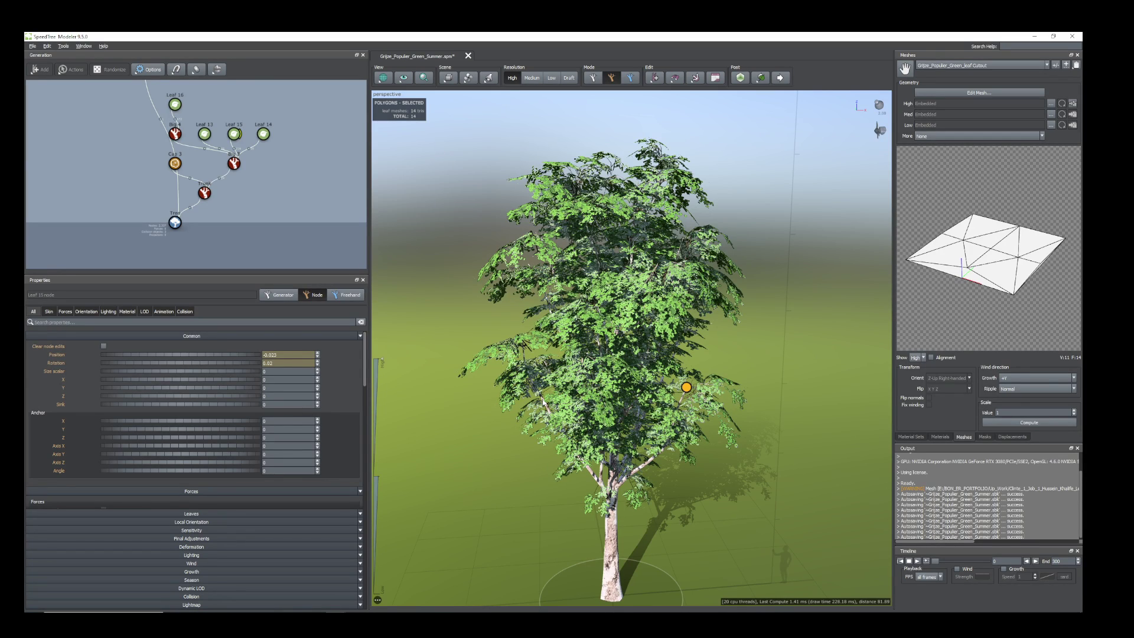
# Step: Bend the outlying Big 3 branch freehand to bring its foliage in line with the crown
pyautogui.click(562, 429)
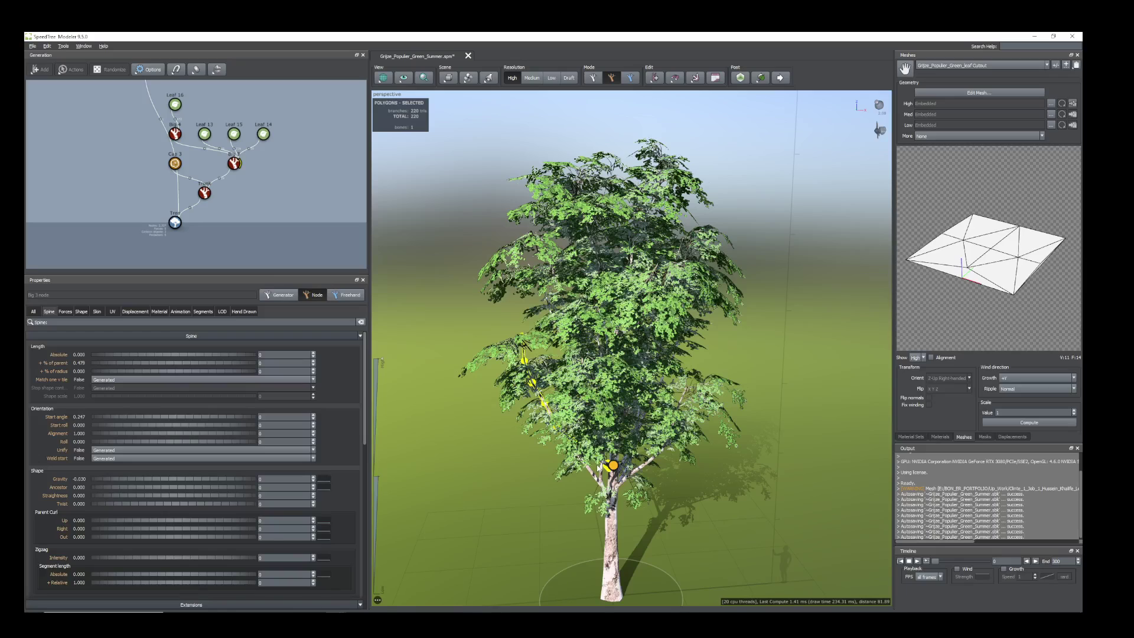
pyautogui.press('space')
pyautogui.moveTo(546, 407); pyautogui.dragTo(547, 398)
pyautogui.scroll(2, 785, 446)
pyautogui.moveTo(785, 445); pyautogui.dragTo(806, 511, button='middle')
pyautogui.moveTo(679, 555); pyautogui.dragTo(661, 365, button='middle')
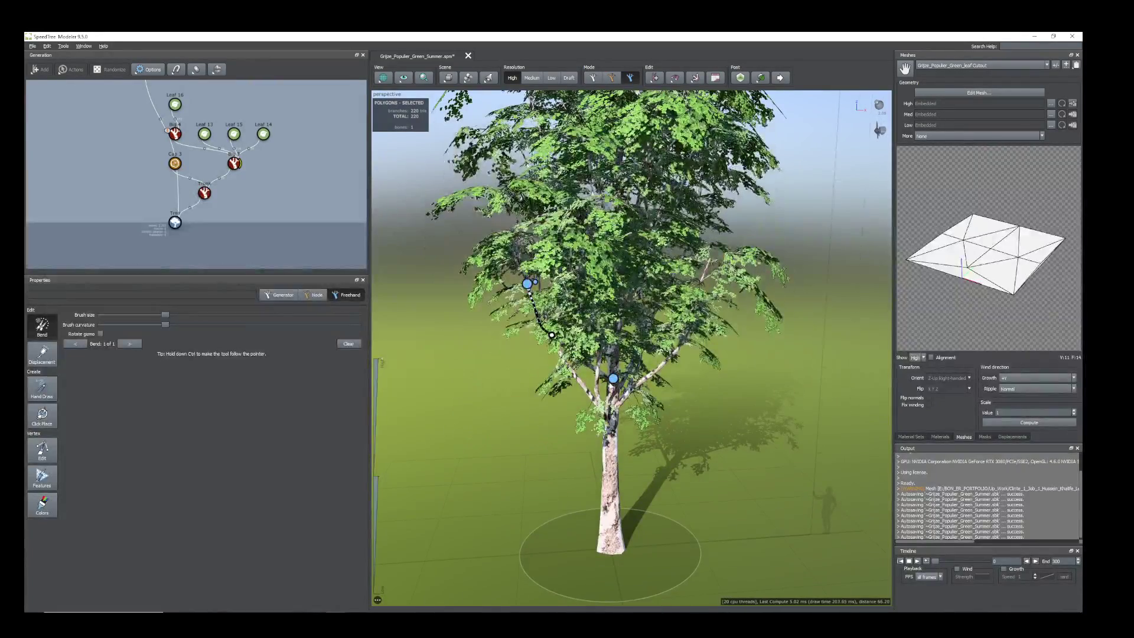
# Step: Select a lower Big 3 branch on the crown's opposite side and shift its base on the trunk freehand
pyautogui.click(661, 368)
pyautogui.moveTo(614, 406); pyautogui.dragTo(625, 367)
pyautogui.scroll(-4, 625, 384)
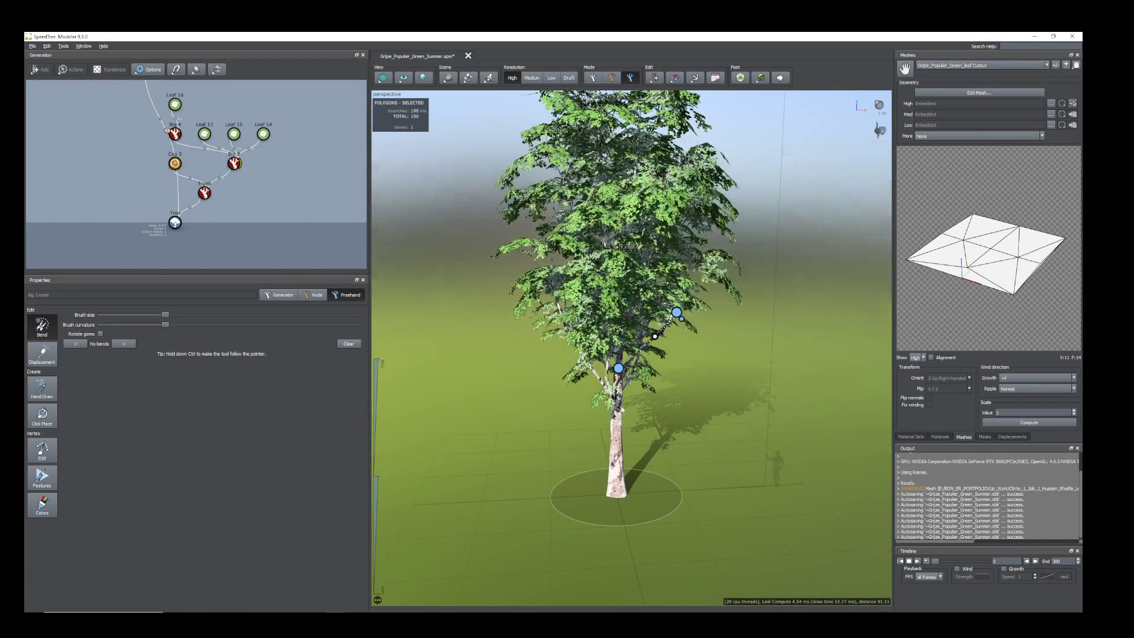
pyautogui.moveTo(618, 395); pyautogui.dragTo(576, 396)
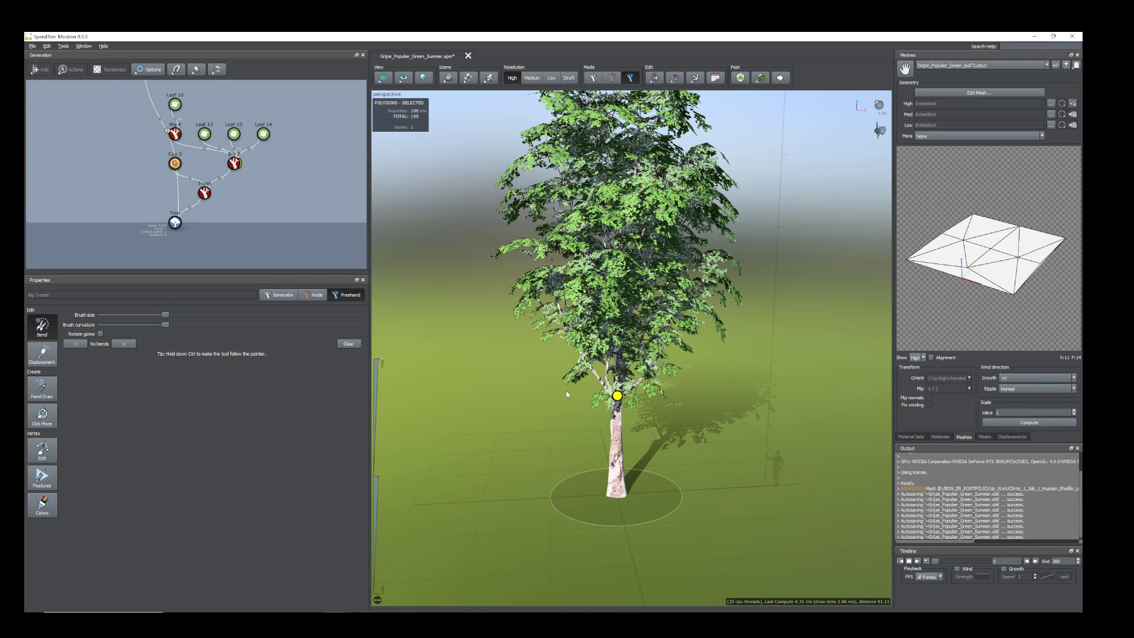
# Step: Bend two Big 3 branches in the middle of the crown freehand to even out the foliage
pyautogui.scroll(-1, 566, 391)
pyautogui.moveTo(593, 257); pyautogui.dragTo(590, 300, button='middle')
pyautogui.scroll(3, 590, 300)
pyautogui.click(594, 301)
pyautogui.moveTo(597, 301); pyautogui.dragTo(588, 308)
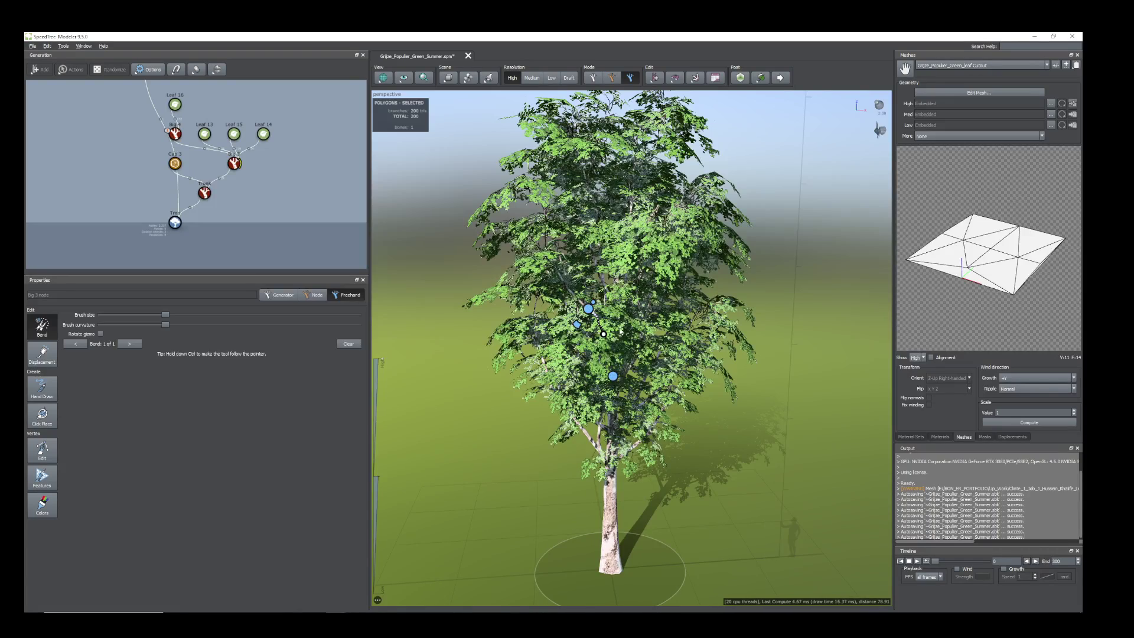
pyautogui.click(660, 300)
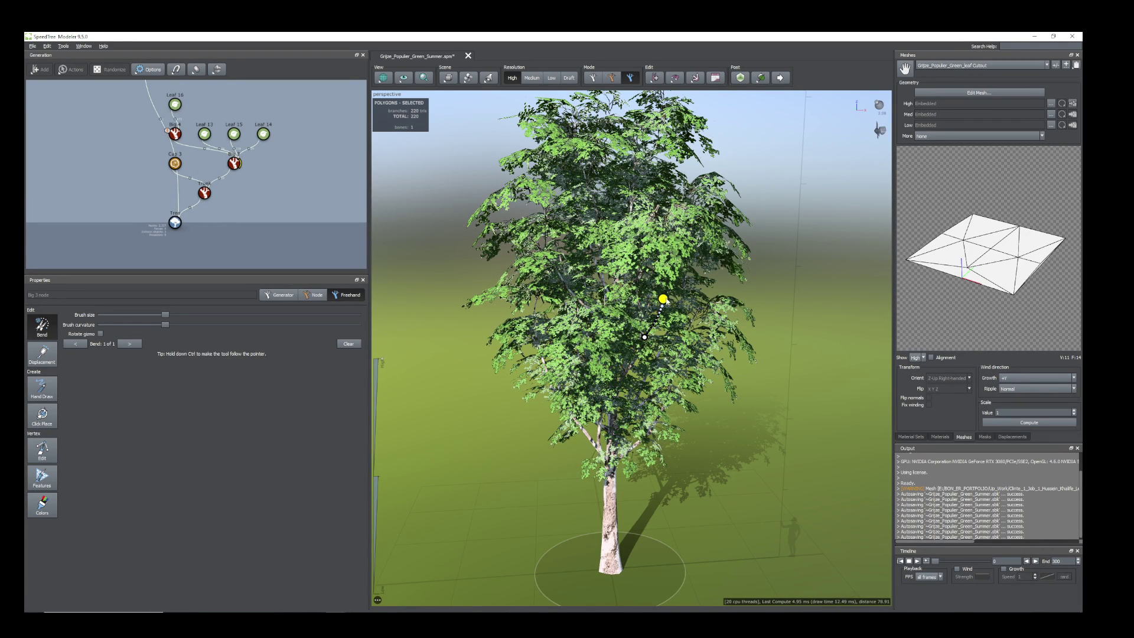
# Step: Examine the crown's shape and foliage density from near and far, and deselect the branch
pyautogui.scroll(-2, 601, 247)
pyautogui.scroll(5, 601, 247)
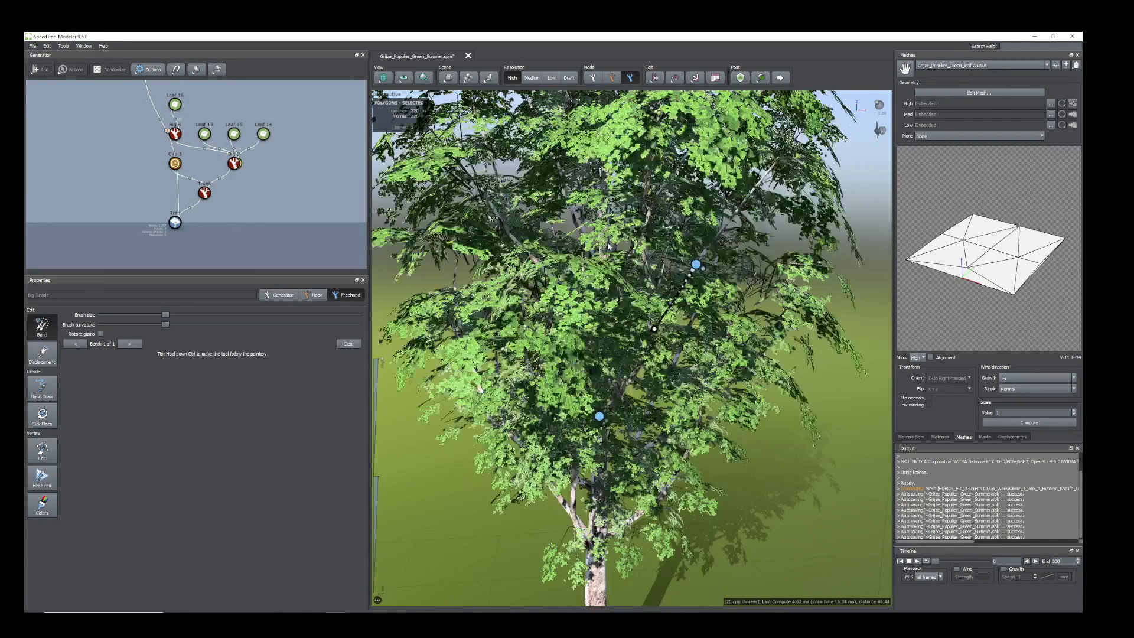
pyautogui.scroll(-6, 601, 246)
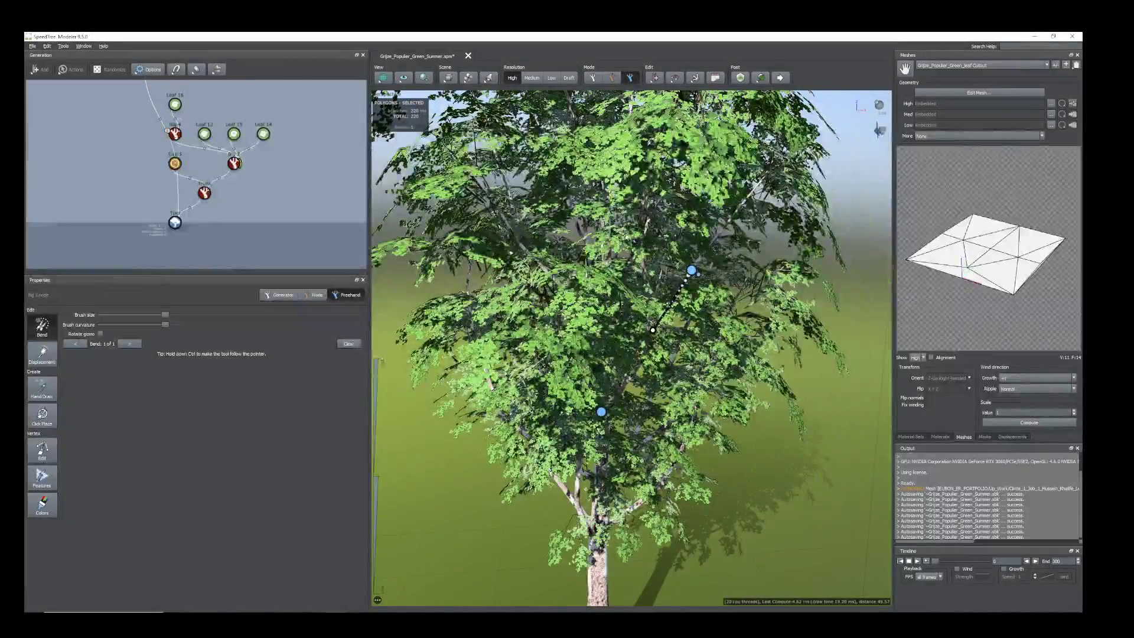
pyautogui.scroll(5, 516, 407)
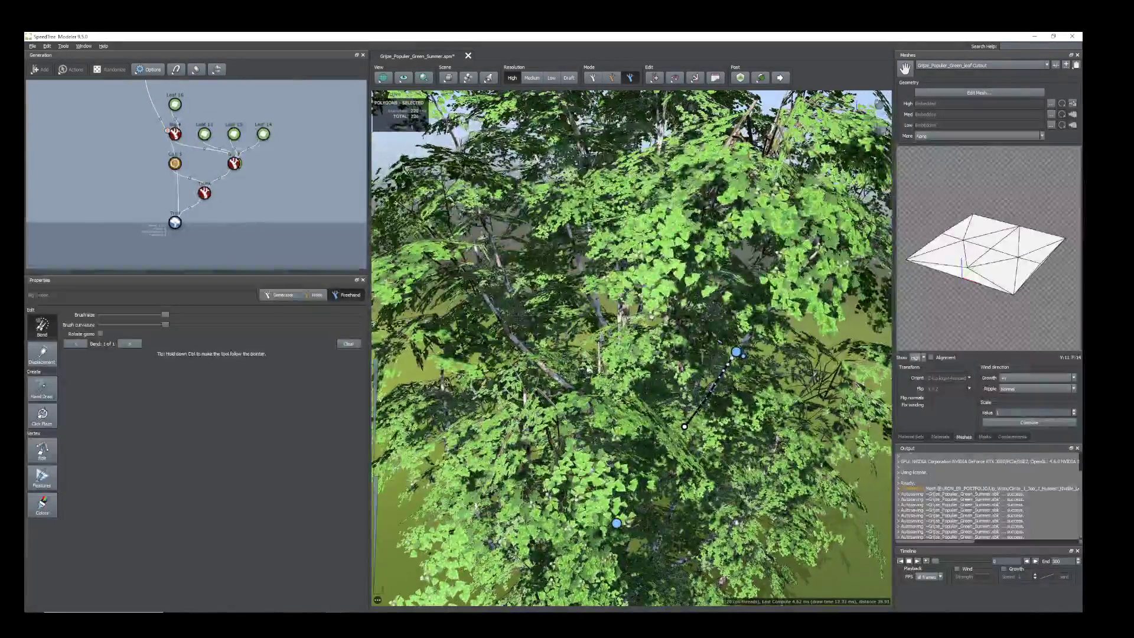
pyautogui.scroll(-6, 588, 370)
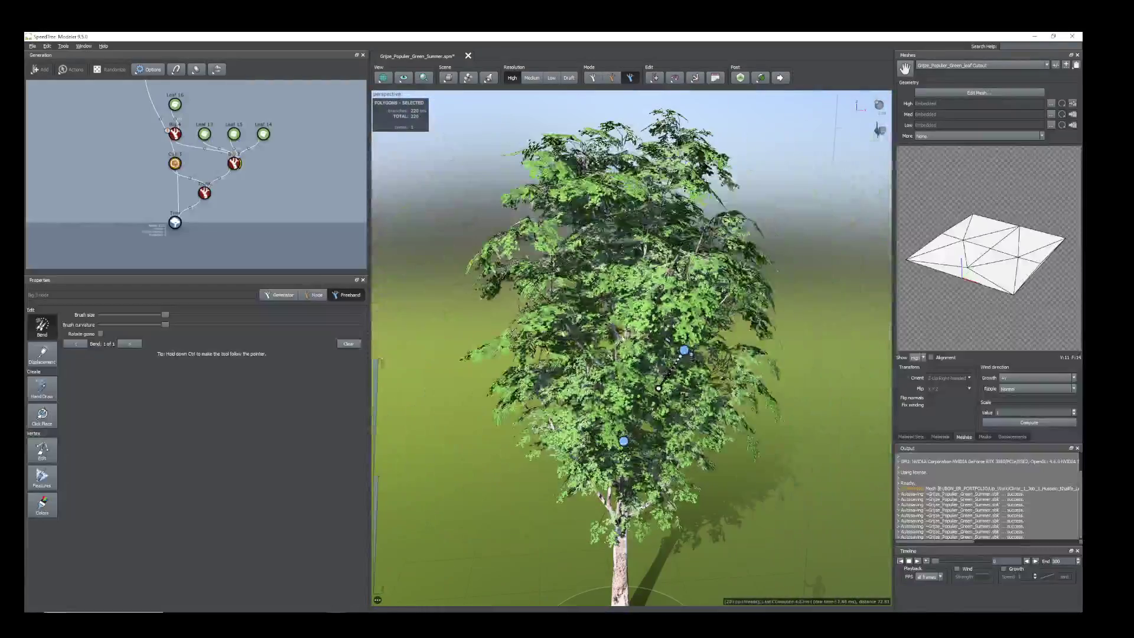
pyautogui.scroll(-3, 718, 426)
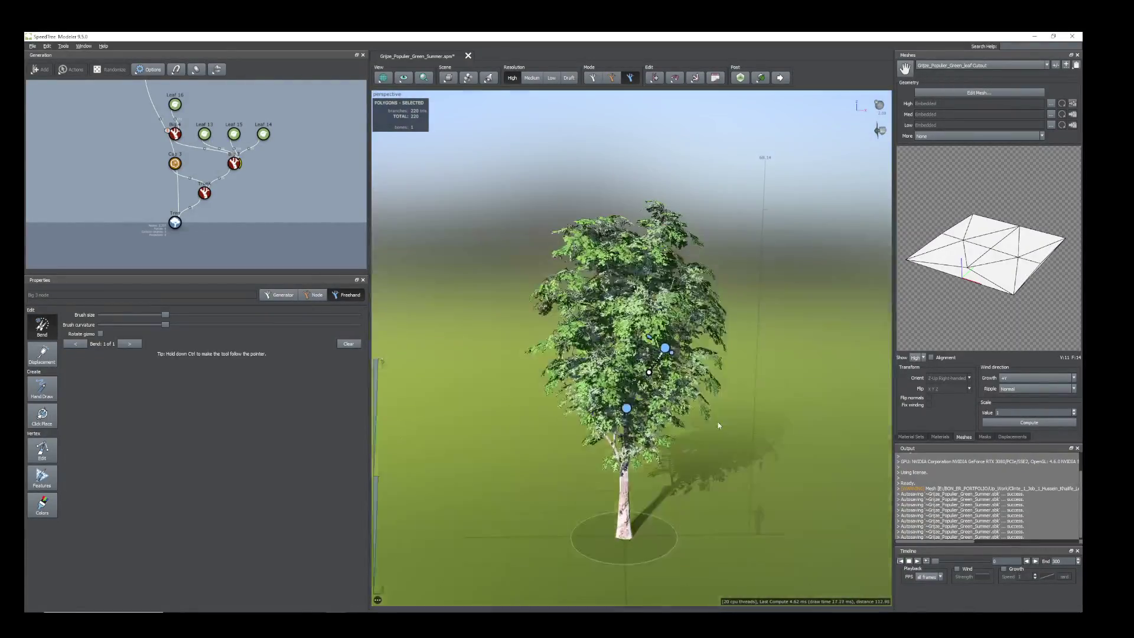
pyautogui.scroll(4, 719, 425)
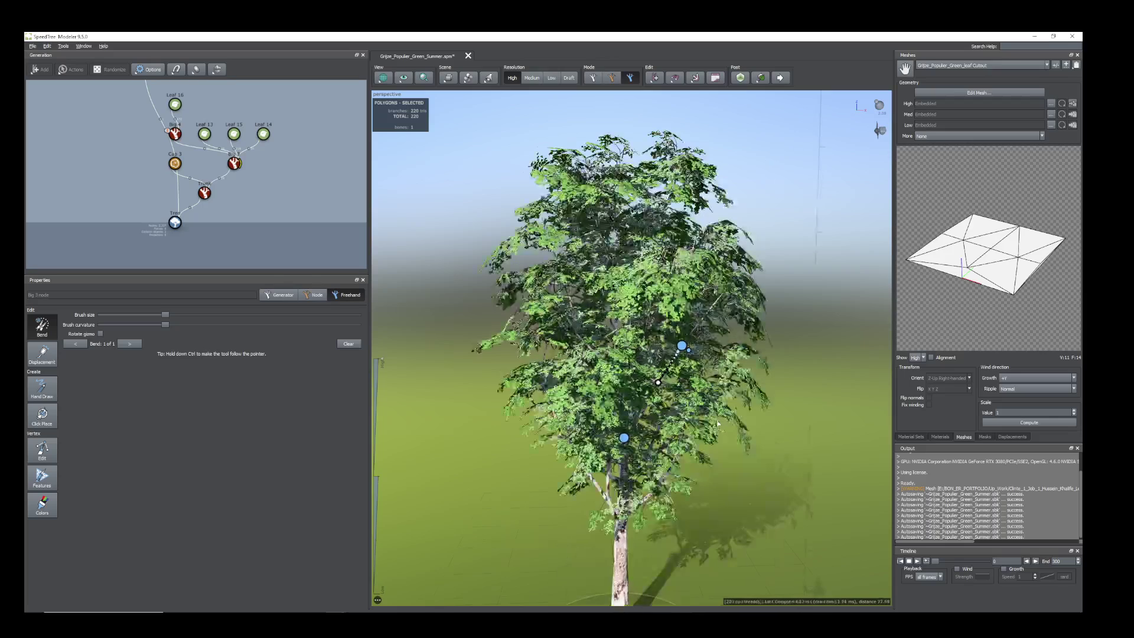
pyautogui.scroll(-2, 727, 437)
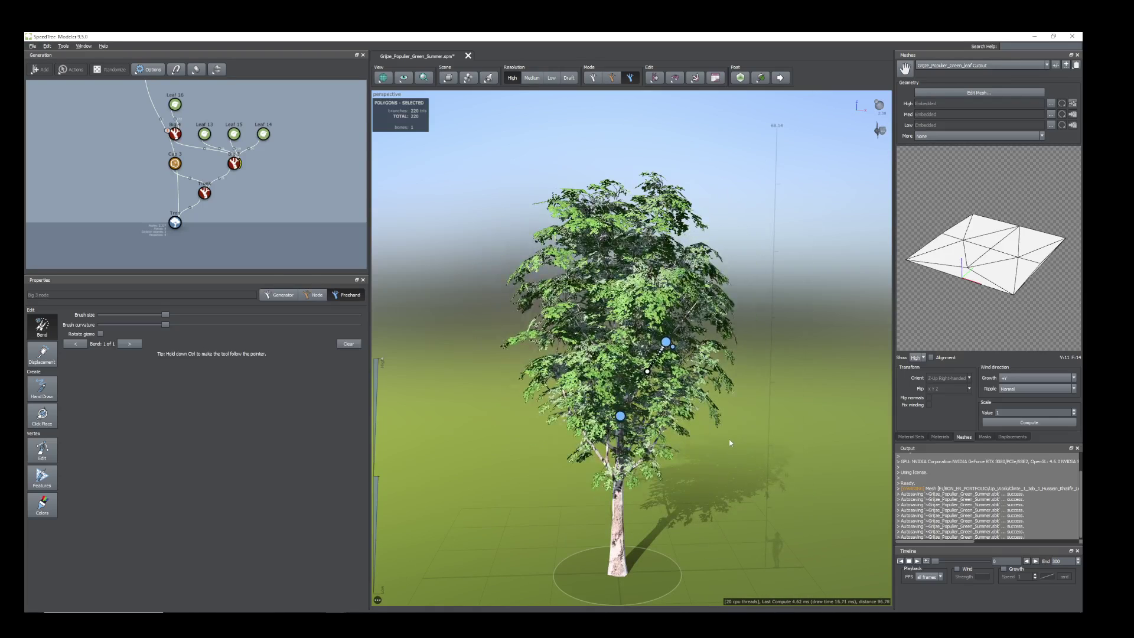
pyautogui.click(719, 440)
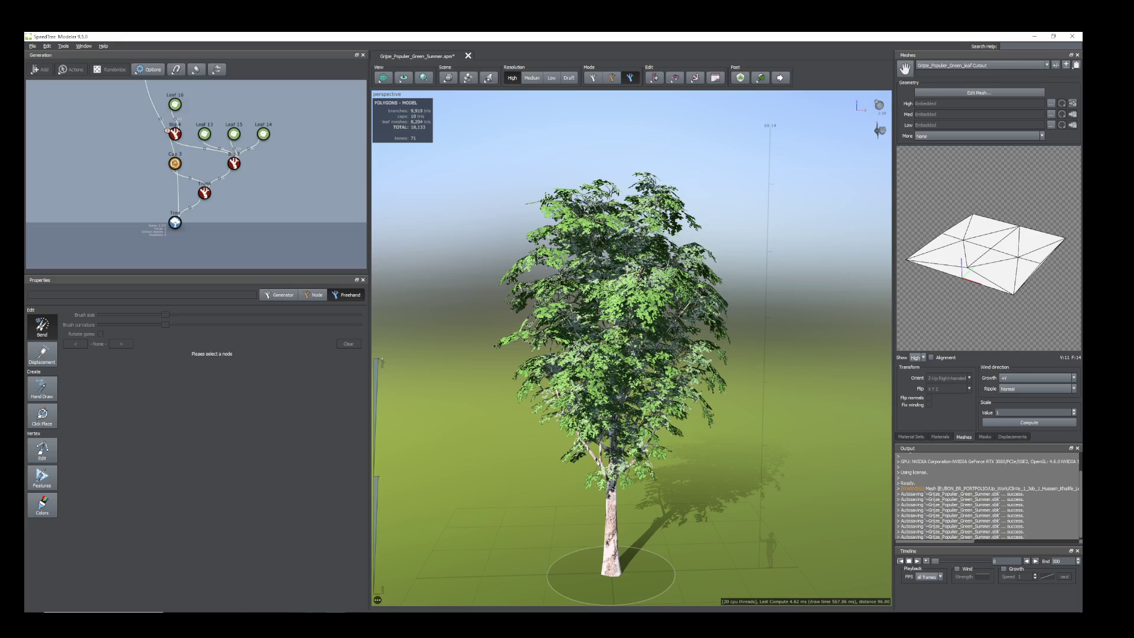
# Step: Switch to Photoshop, invert the leaf selection in the single-leaf photo and delete the white background
pyautogui.hotkey('alt', 'Tab')
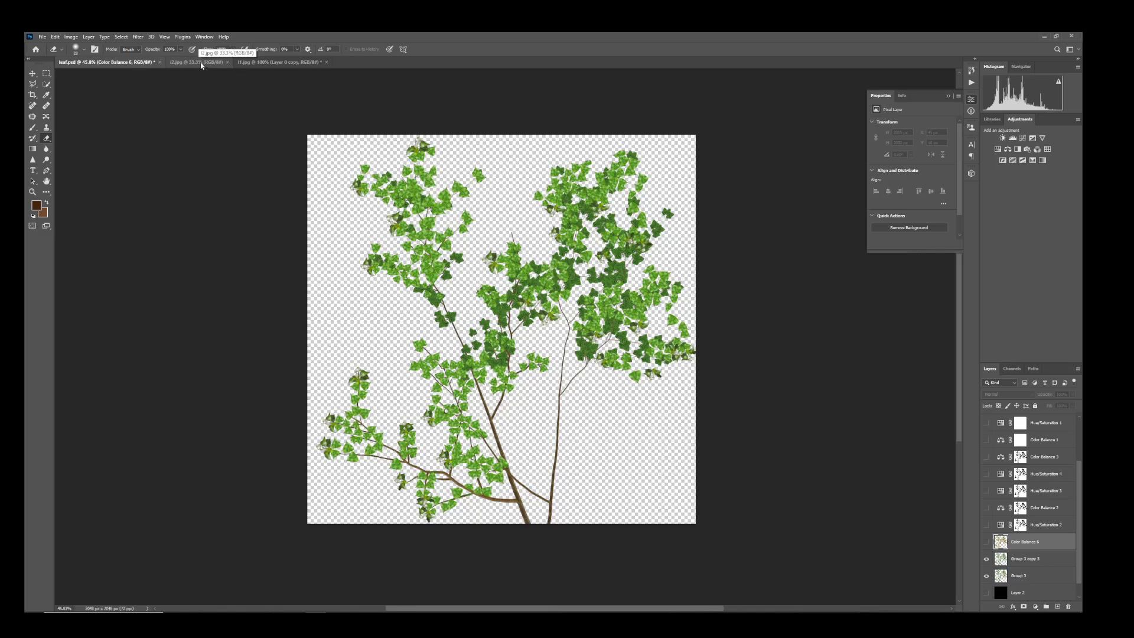
pyautogui.click(263, 62)
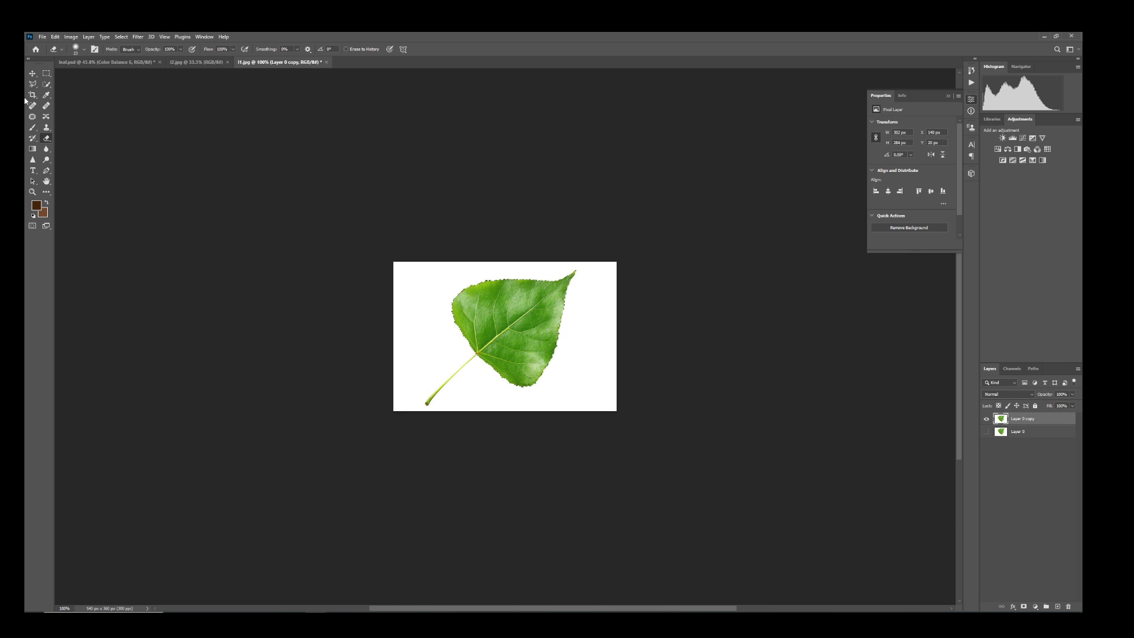
pyautogui.click(114, 39)
pyautogui.click(133, 69)
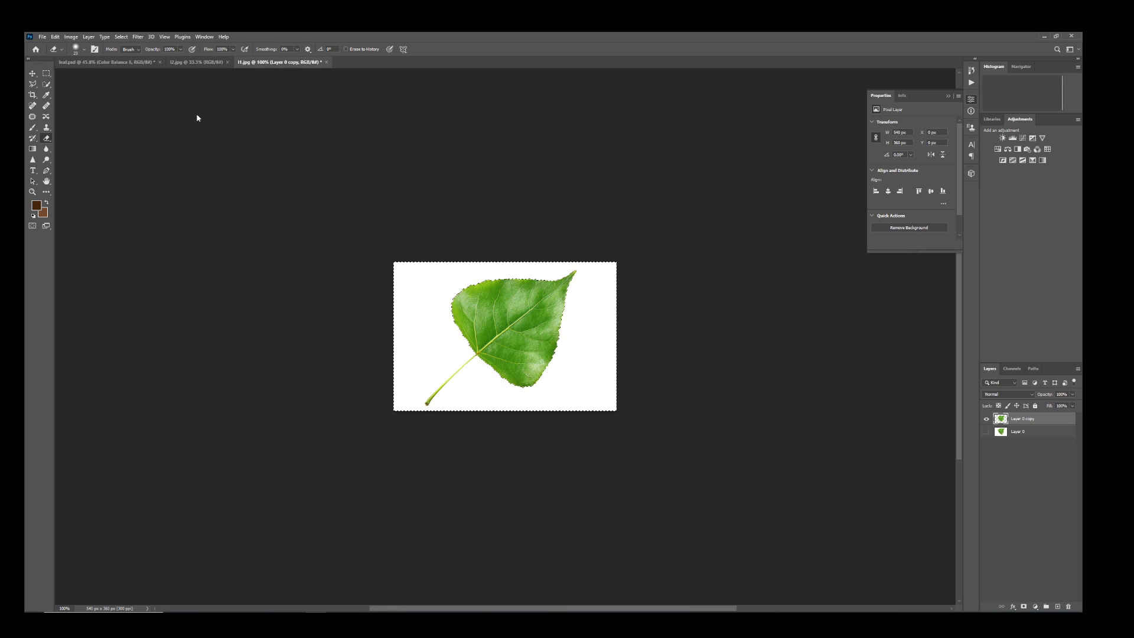
pyautogui.press('Delete')
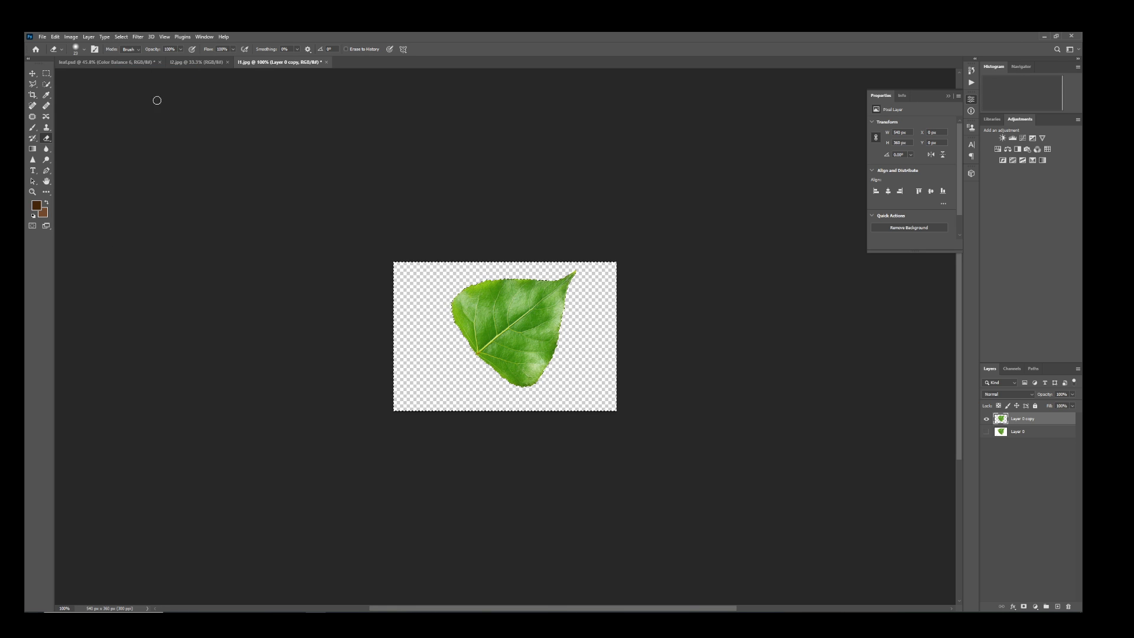
# Step: Review the poplar foliage reference photo and the finished leaf branch texture in leaf.psd
pyautogui.click(197, 62)
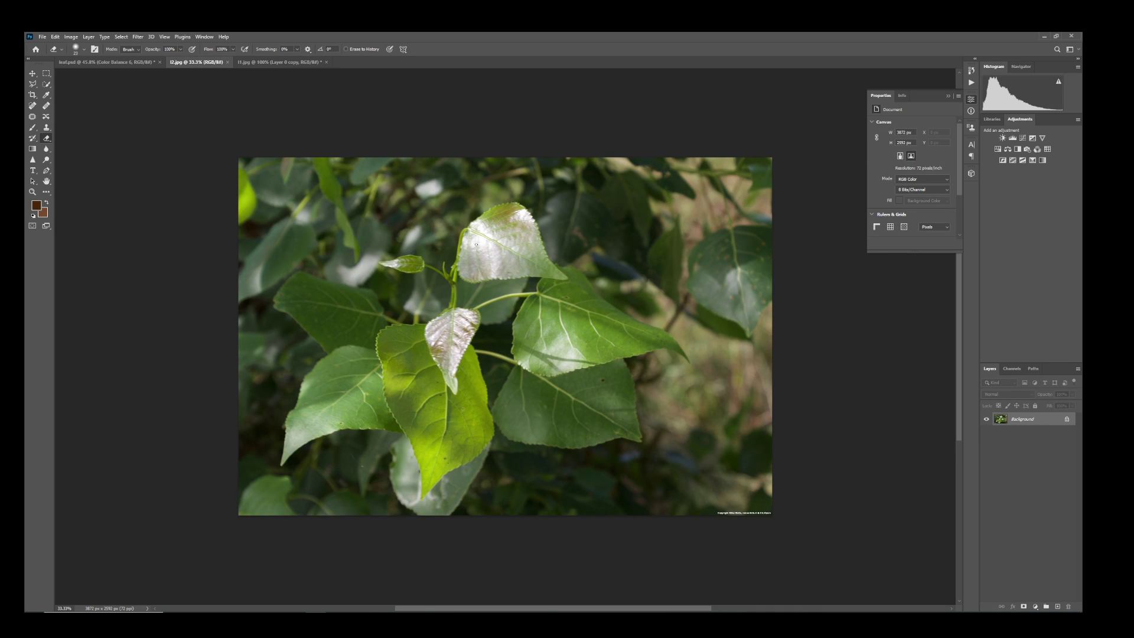
pyautogui.click(135, 62)
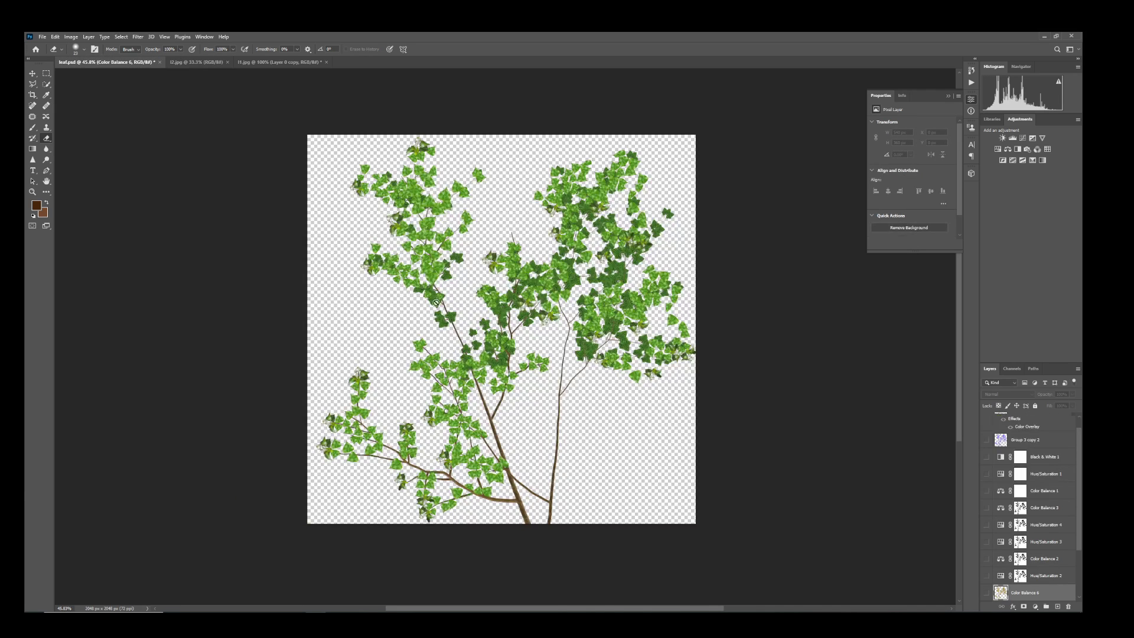
pyautogui.keyDown('alt'); pyautogui.scroll(1, 553, 358); pyautogui.keyUp('alt')
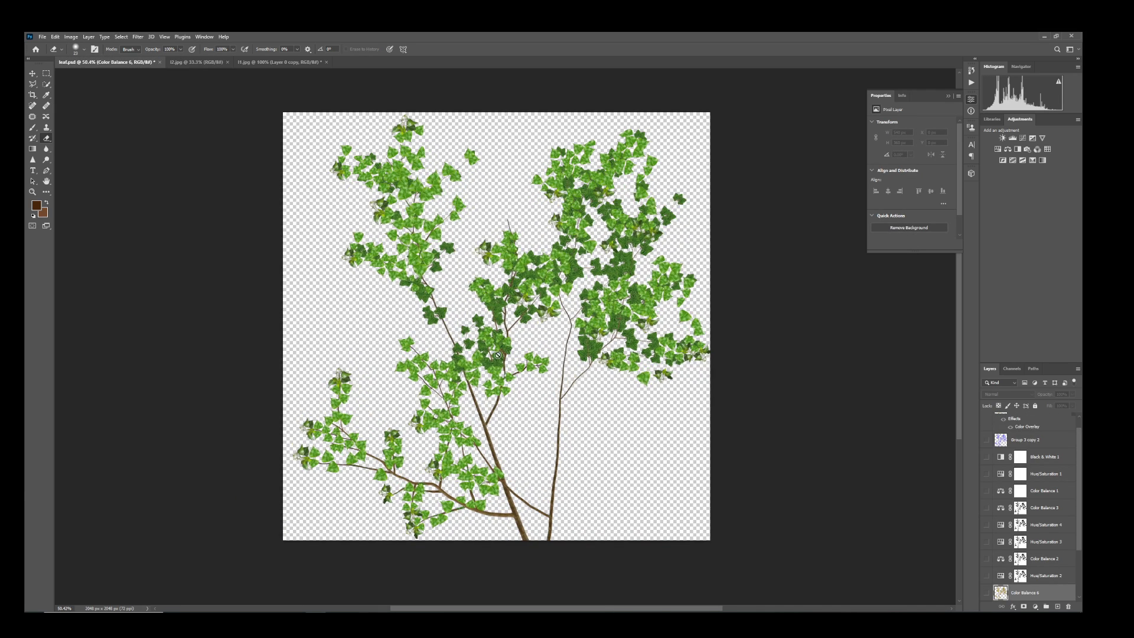
# Step: Switch back to SpeedTree, check a leaf card in the middle of the crown and return to generator mode with nothing selected
pyautogui.moveTo(323, 614)
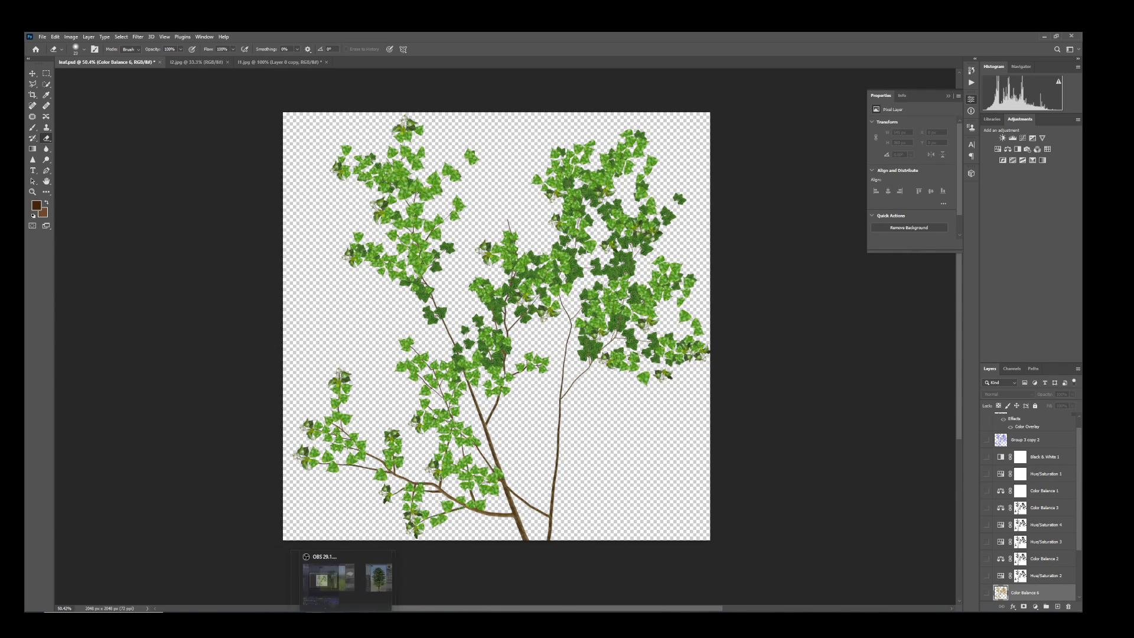
pyautogui.click(311, 585)
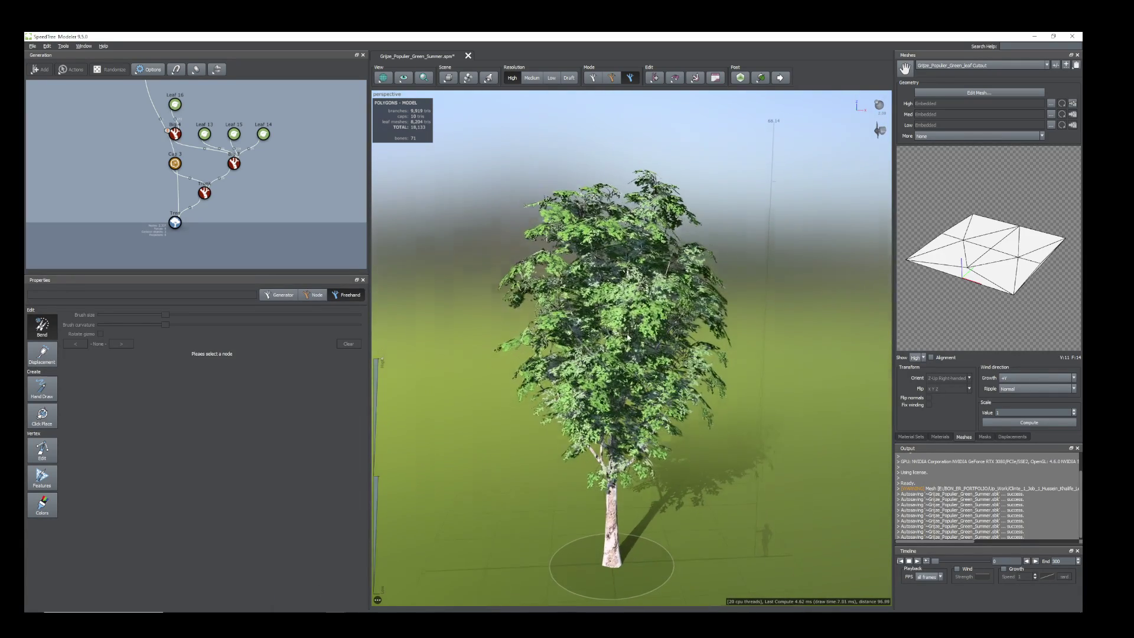
pyautogui.click(645, 357)
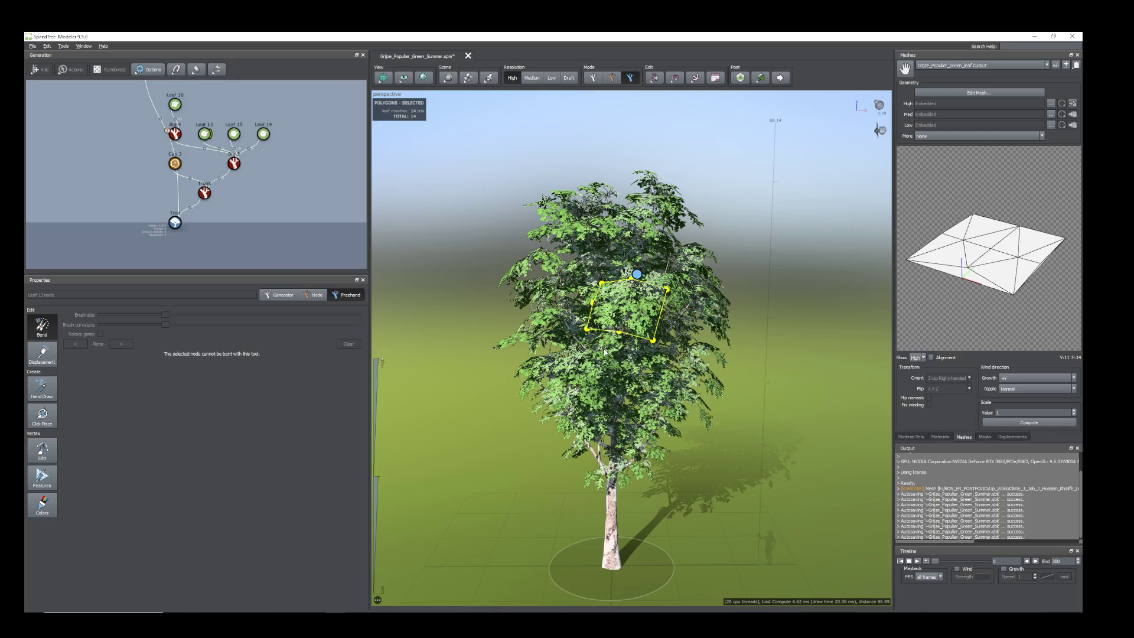
pyautogui.click(625, 343)
pyautogui.click(732, 343)
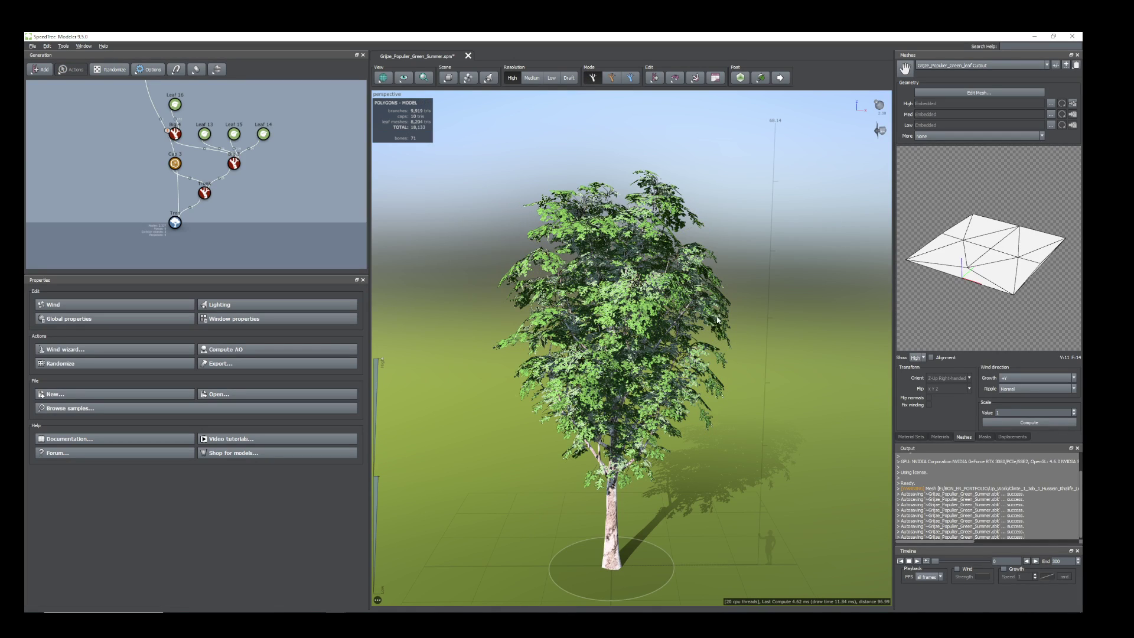
# Step: Select the crown's leaf generator and review its material and the list of available materials without changing it
pyautogui.click(722, 319)
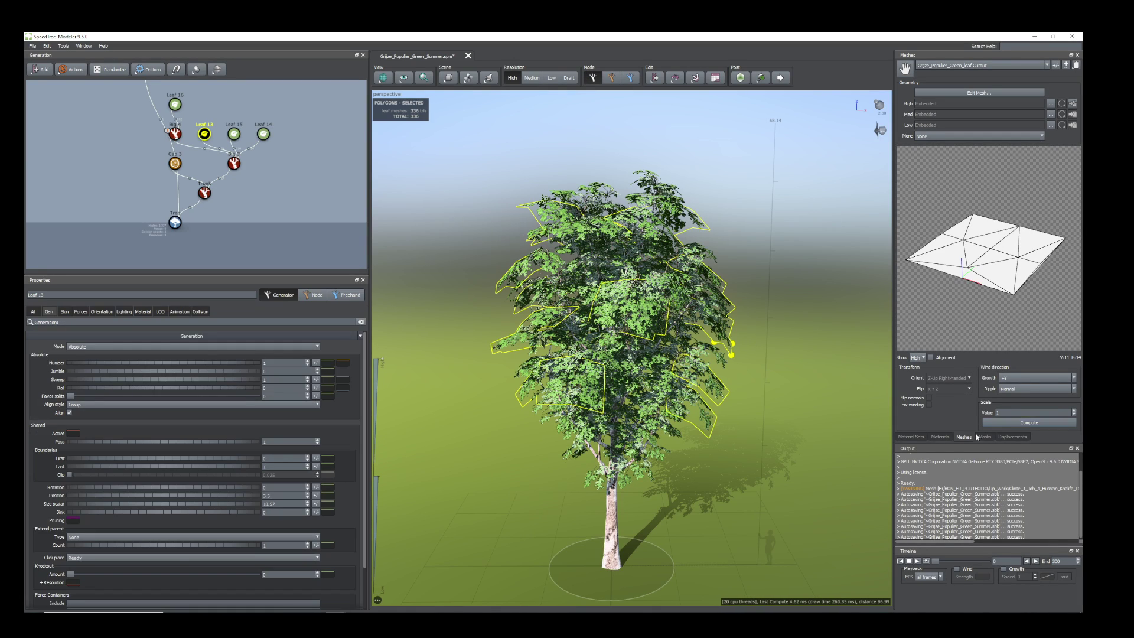
pyautogui.click(941, 437)
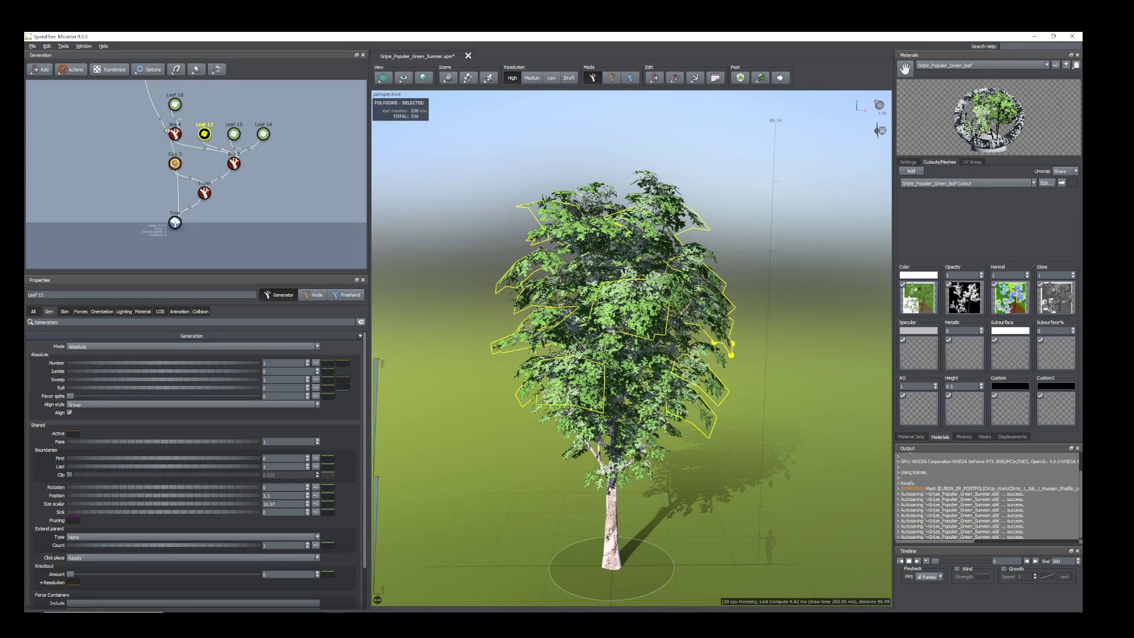
pyautogui.click(634, 313)
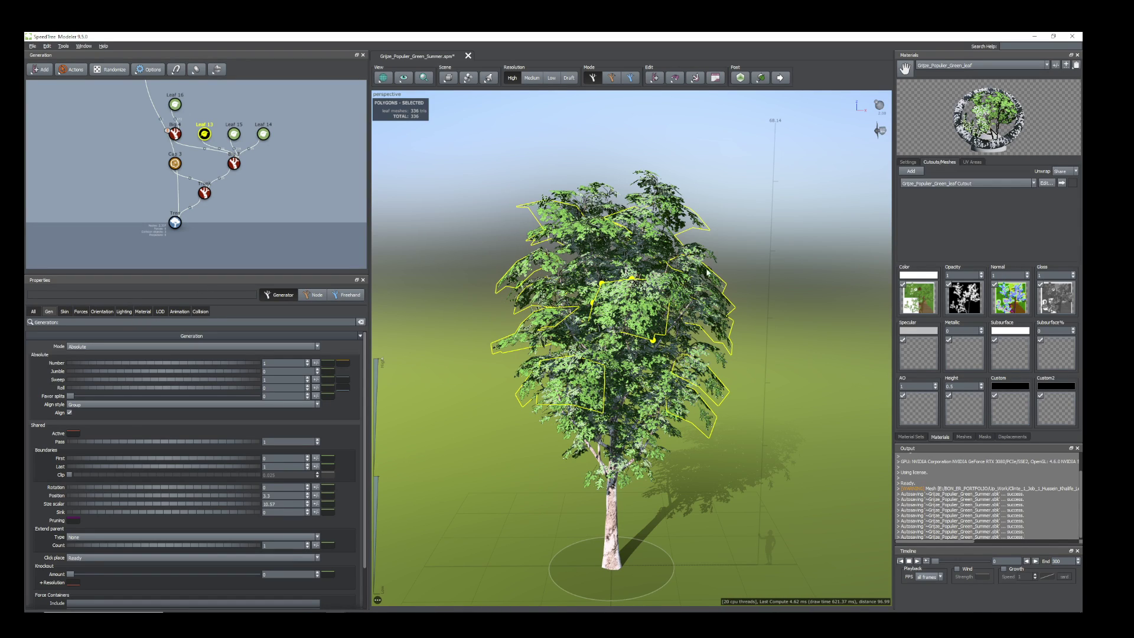
pyautogui.click(144, 312)
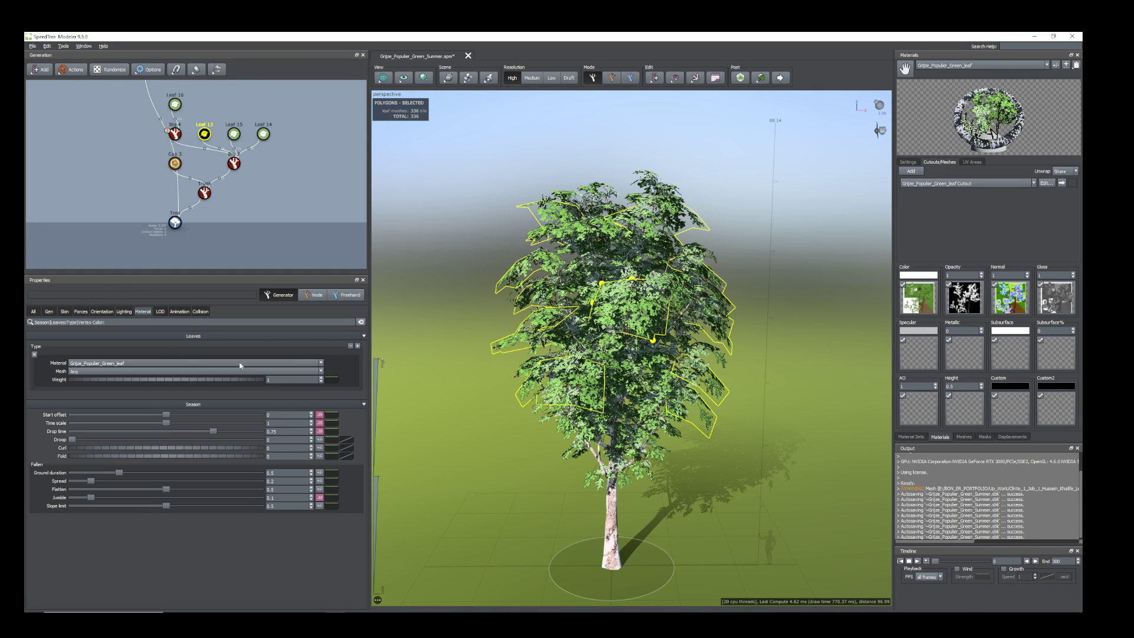
pyautogui.click(322, 365)
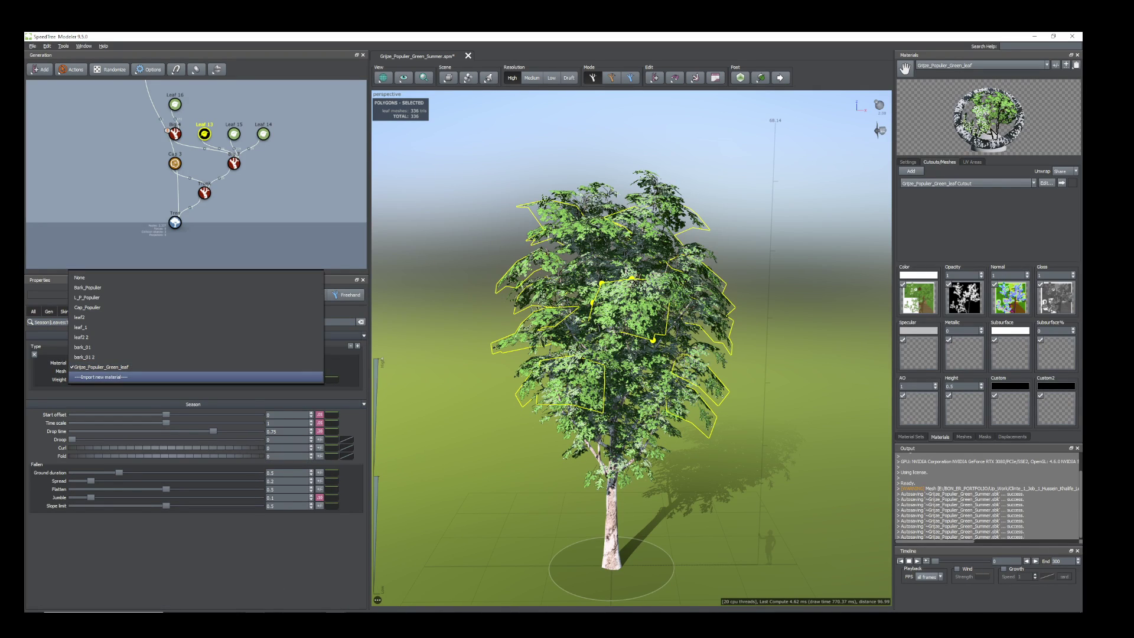
pyautogui.press('Escape')
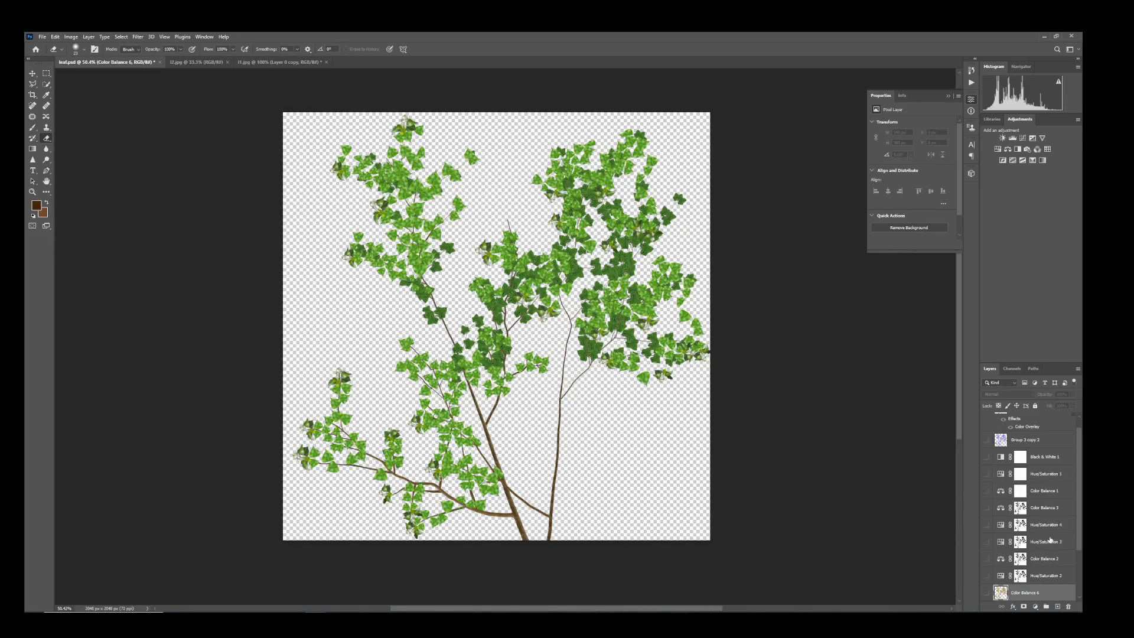
# Step: Switch to Photoshop and, in leaf.psd, hide the Group 3 layer and show the yellow Color Balance 6 layer over Group 3 copy 3
pyautogui.scroll(-2, 1050, 540)
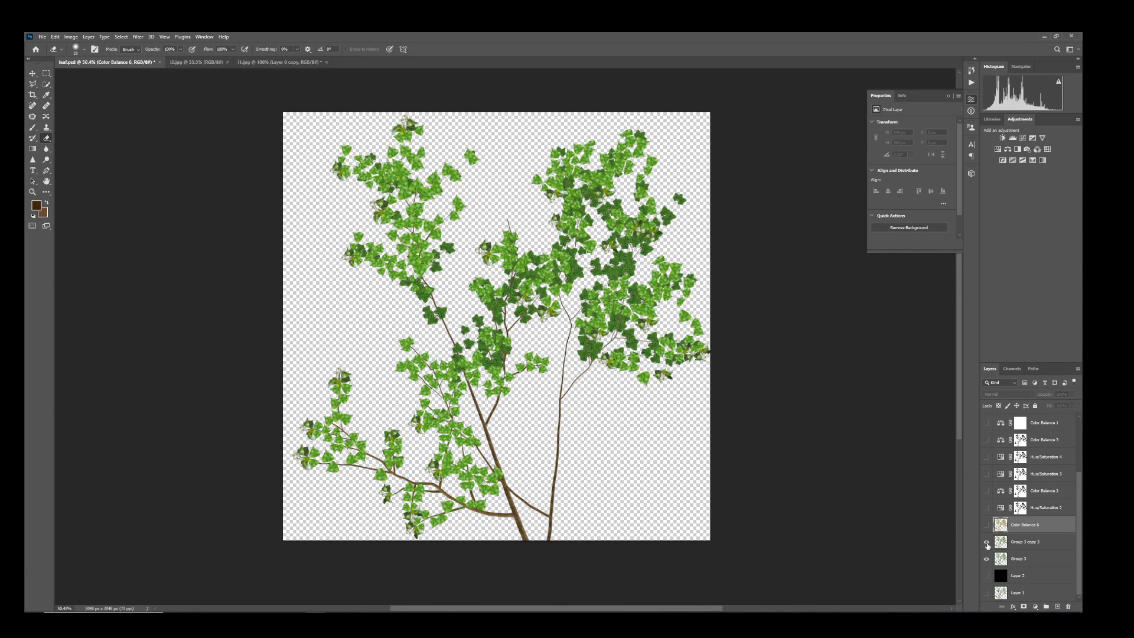
pyautogui.click(985, 563)
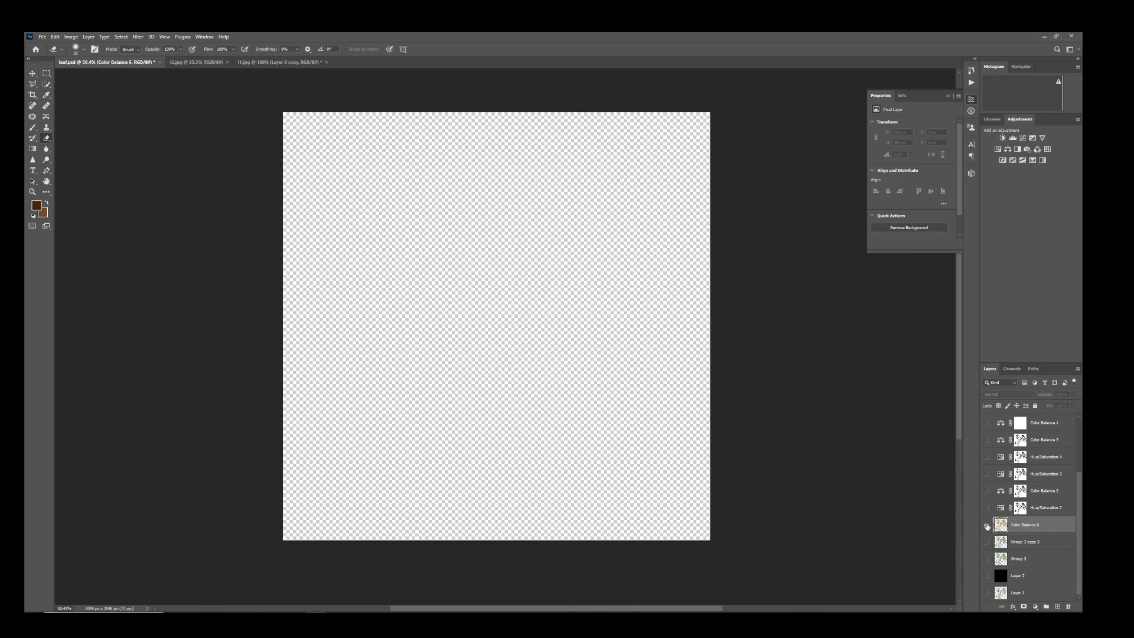
pyautogui.click(987, 526)
pyautogui.click(986, 543)
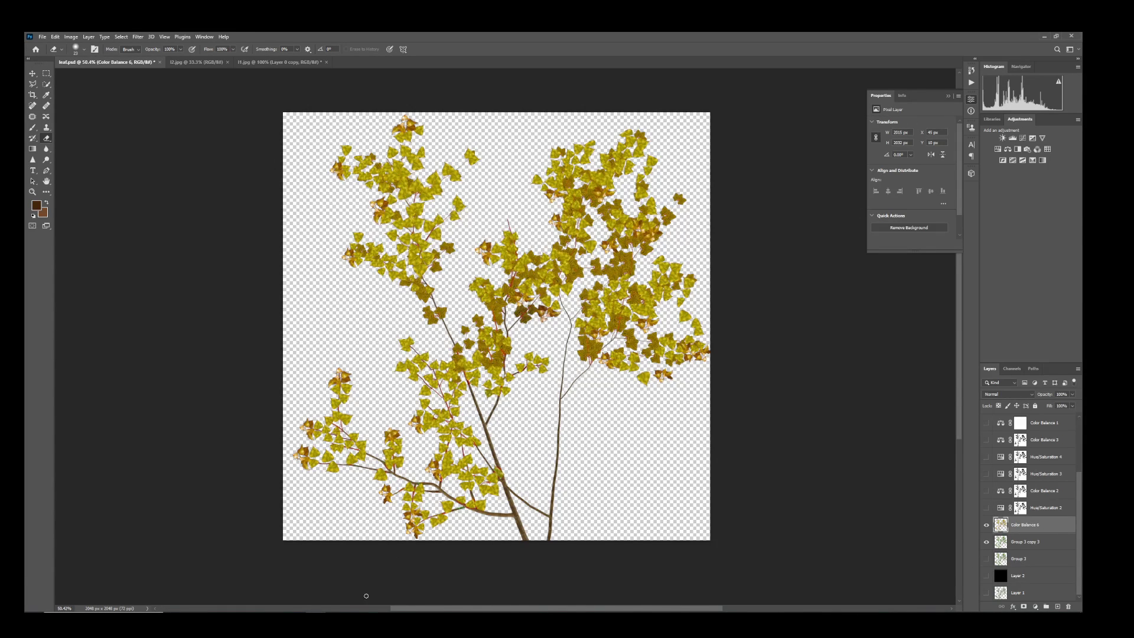
# Step: Switch back to SpeedTree, load Gripe_Populier_Yellow_leaf_Albedo.png as the leaf material's color map and accept the detected maps for the other slots
pyautogui.moveTo(336, 611)
pyautogui.click(312, 585)
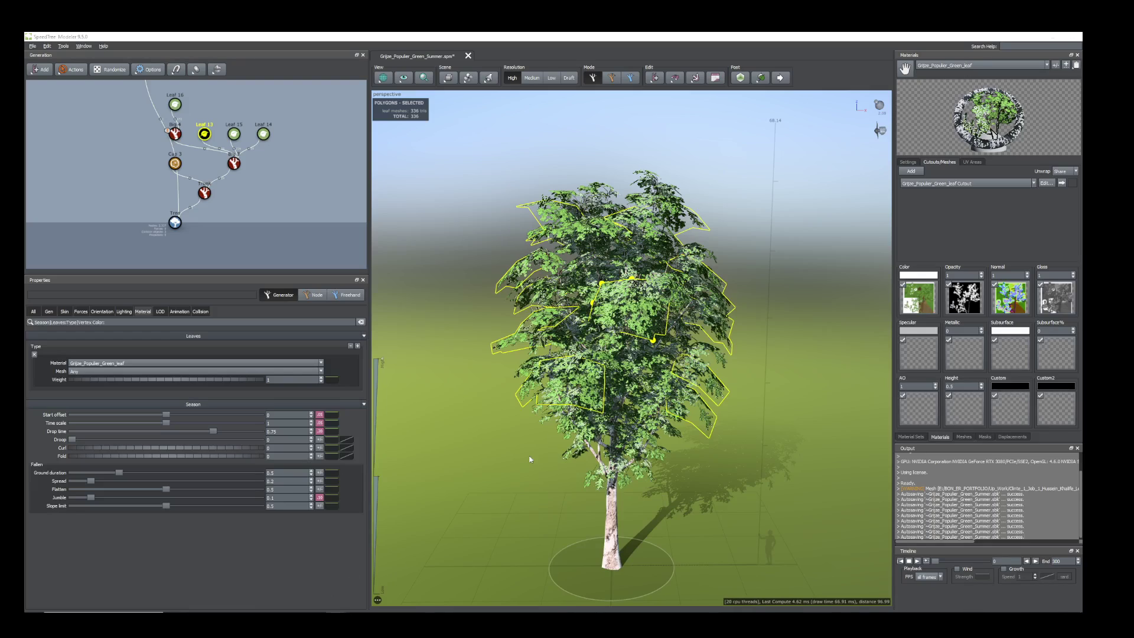
pyautogui.click(919, 300)
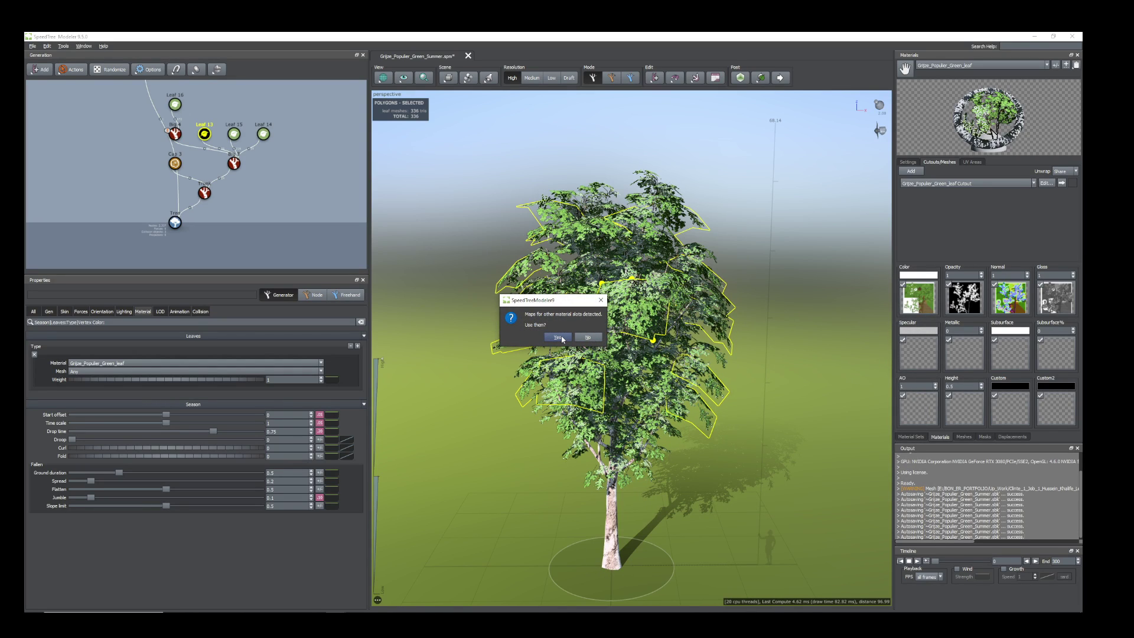
pyautogui.click(558, 337)
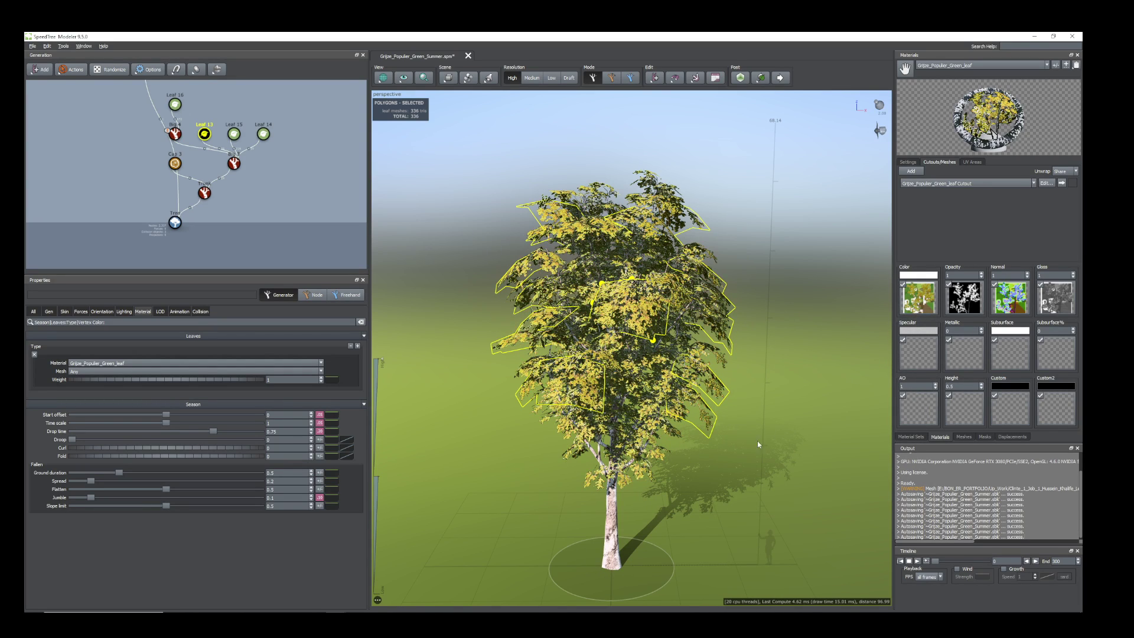
pyautogui.moveTo(628, 382); pyautogui.dragTo(696, 413)
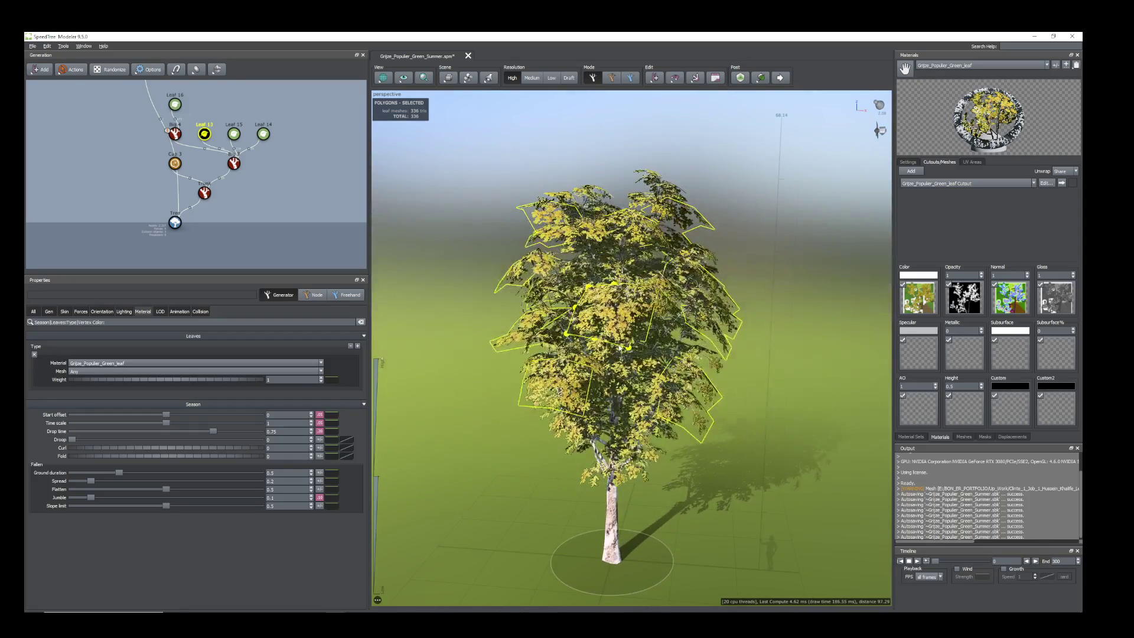
pyautogui.scroll(2, 695, 413)
pyautogui.scroll(-2, 695, 414)
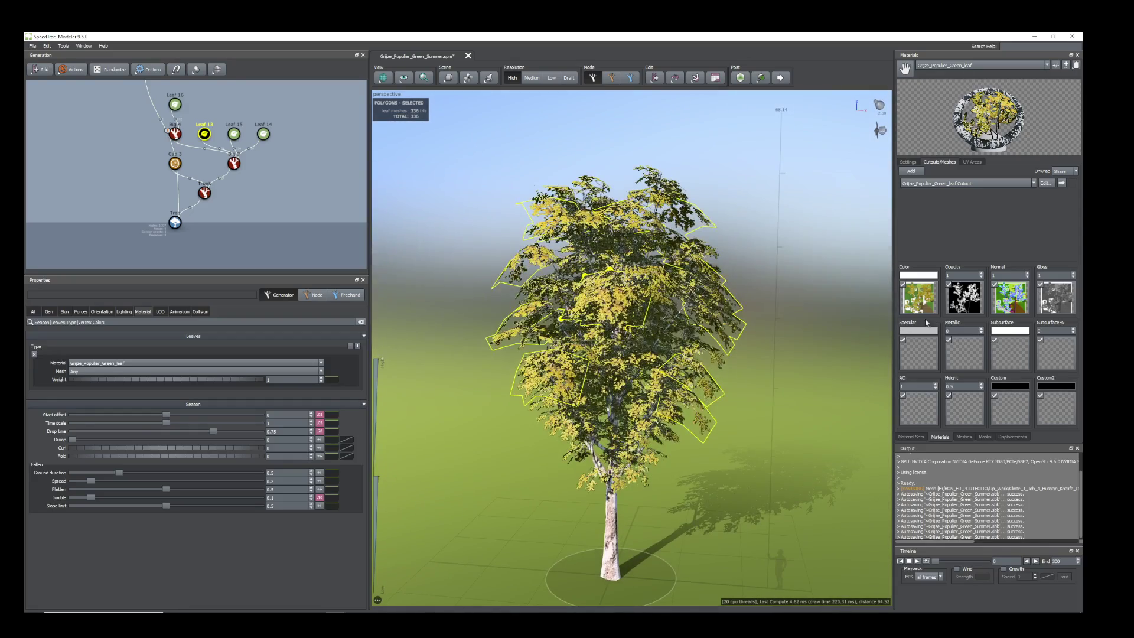
# Step: Edit the leaf color map towards autumn orange by raising red and contrast and slightly lowering brightness, and clear the selection
pyautogui.doubleClick(913, 300)
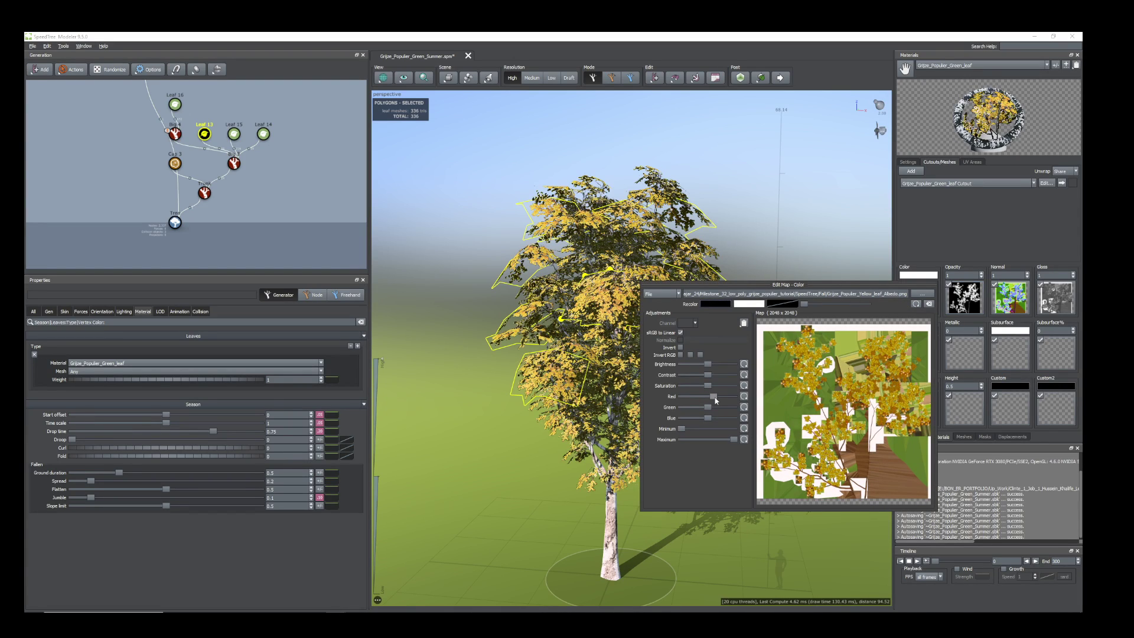
pyautogui.moveTo(714, 401); pyautogui.dragTo(709, 366)
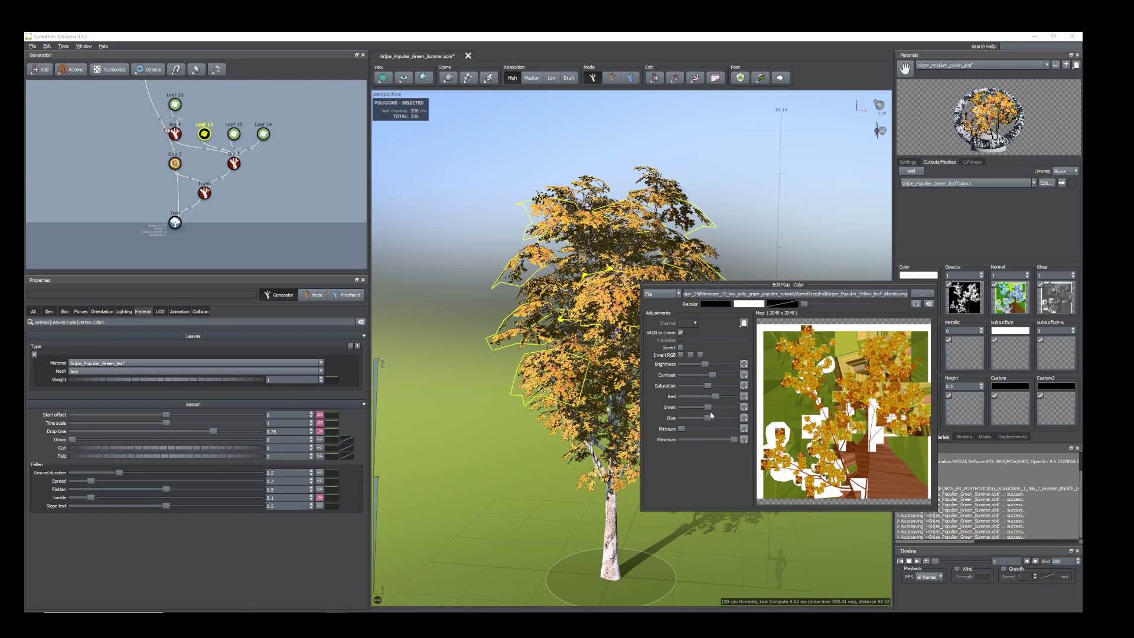
pyautogui.moveTo(707, 407)
pyautogui.mouseDown()
pyautogui.moveTo(701, 419)
pyautogui.moveTo(719, 397)
pyautogui.mouseUp()
pyautogui.click(735, 277)
pyautogui.click(734, 289)
pyautogui.moveTo(734, 290); pyautogui.dragTo(699, 386)
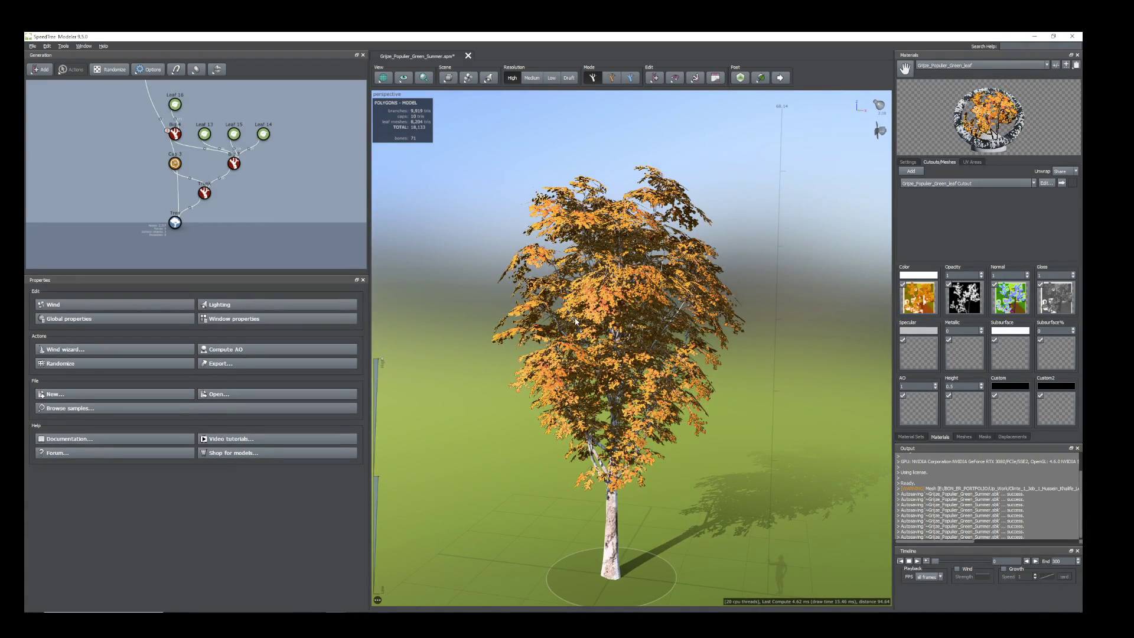
# Step: Lower the relative length segments of the branch generator that carries the crown's leaves to 0.03
pyautogui.click(607, 311)
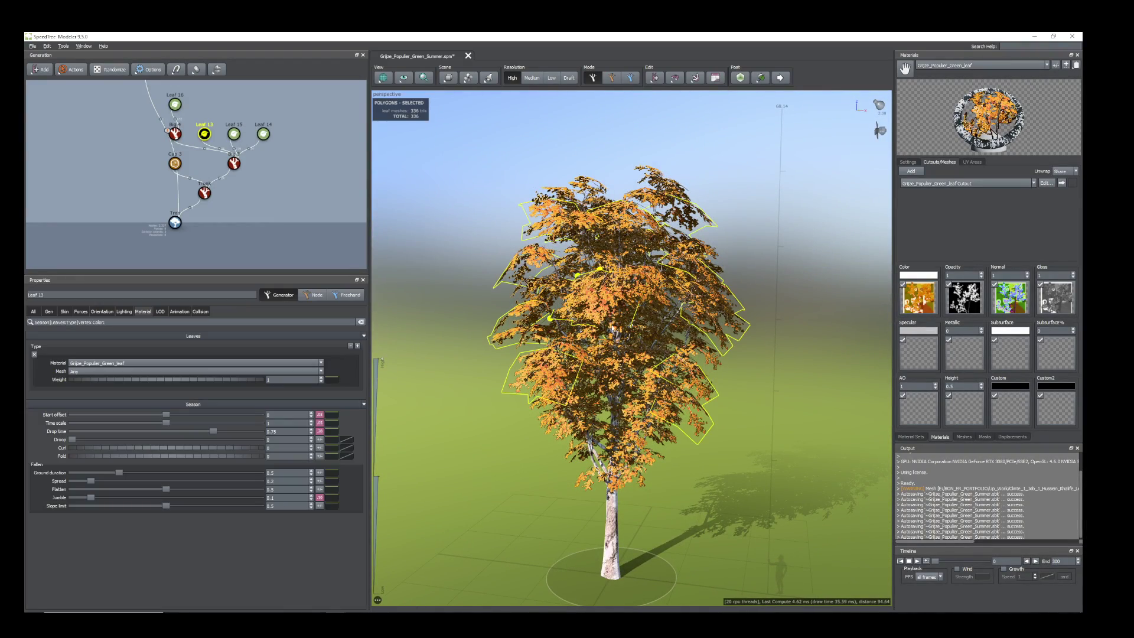
pyautogui.click(205, 192)
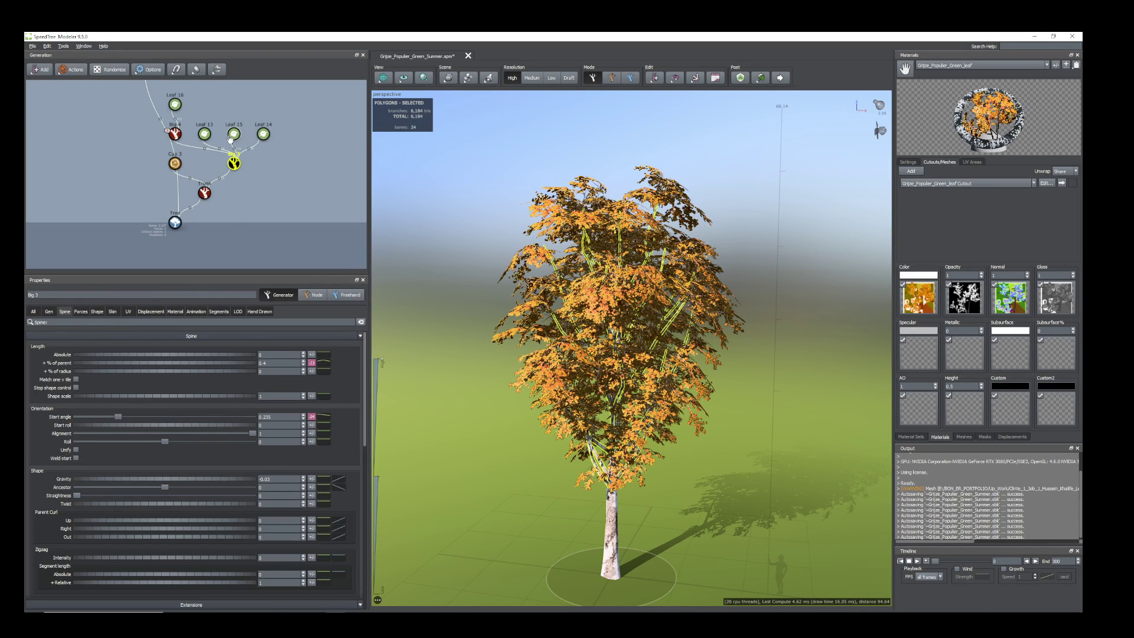
pyautogui.click(234, 134)
pyautogui.click(233, 164)
pyautogui.click(219, 311)
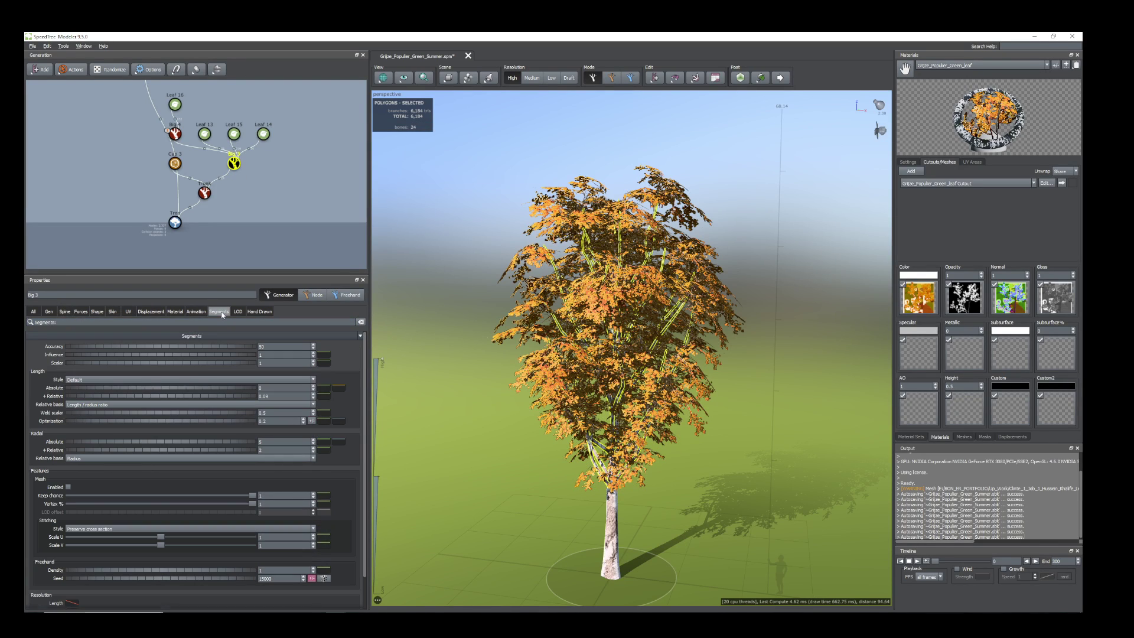
pyautogui.moveTo(165, 398)
pyautogui.mouseDown()
pyautogui.moveTo(154, 399)
pyautogui.moveTo(176, 402)
pyautogui.moveTo(156, 398)
pyautogui.mouseUp()
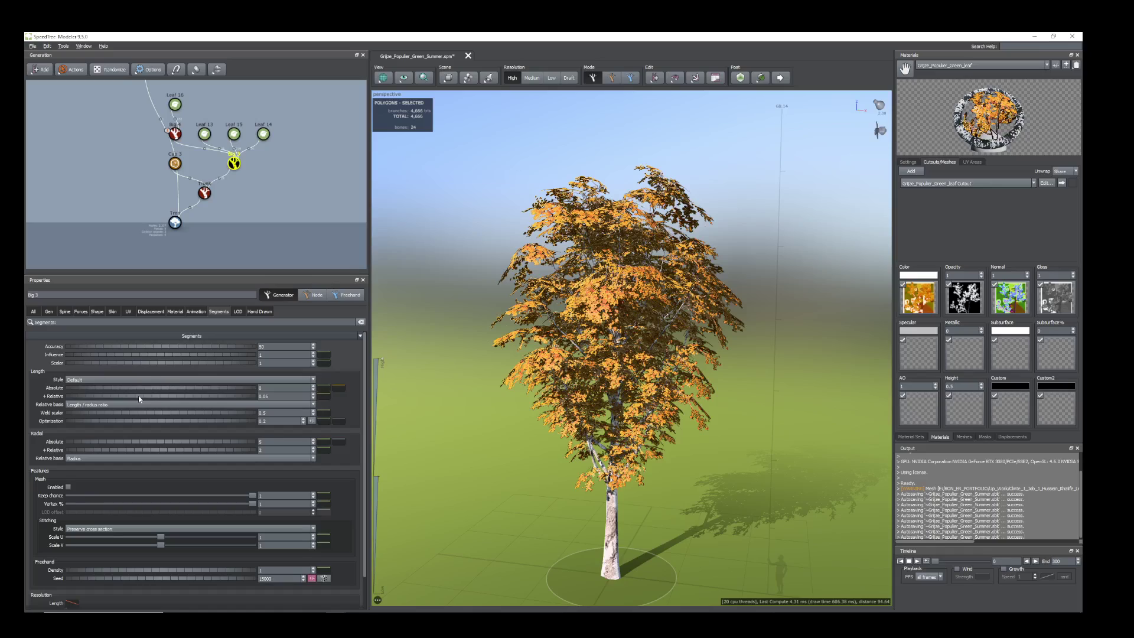
pyautogui.moveTo(139, 400); pyautogui.dragTo(138, 401)
pyautogui.moveTo(714, 417); pyautogui.dragTo(695, 411)
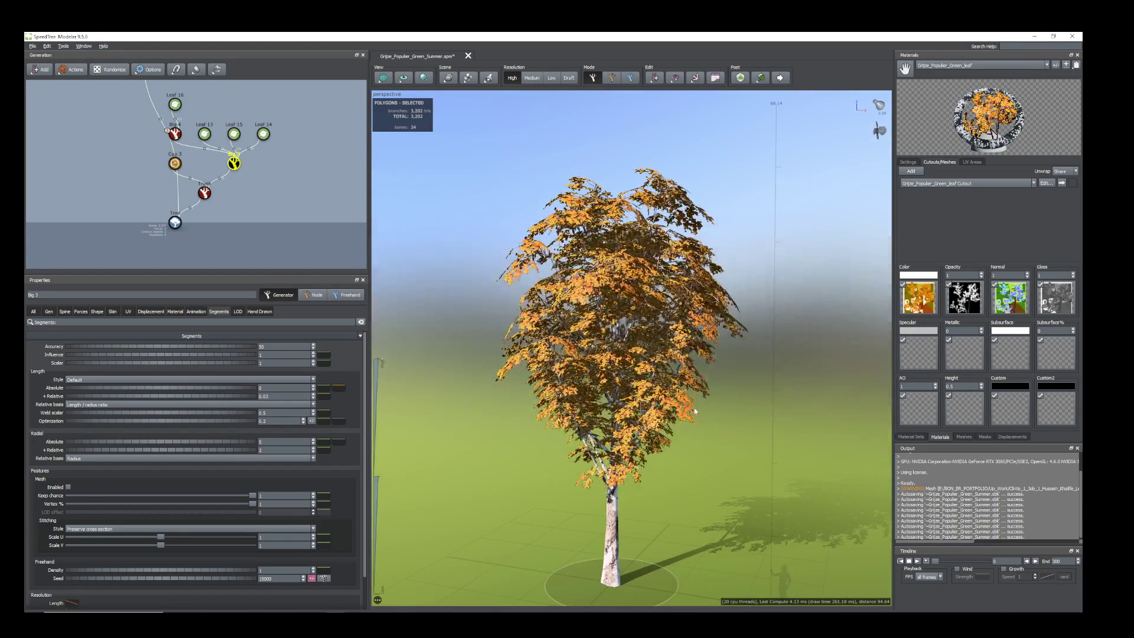
# Step: Check the polygon counts of the whole tree, the leaf-bearing branches and the trunk, and examine the autumn crown
pyautogui.click(174, 222)
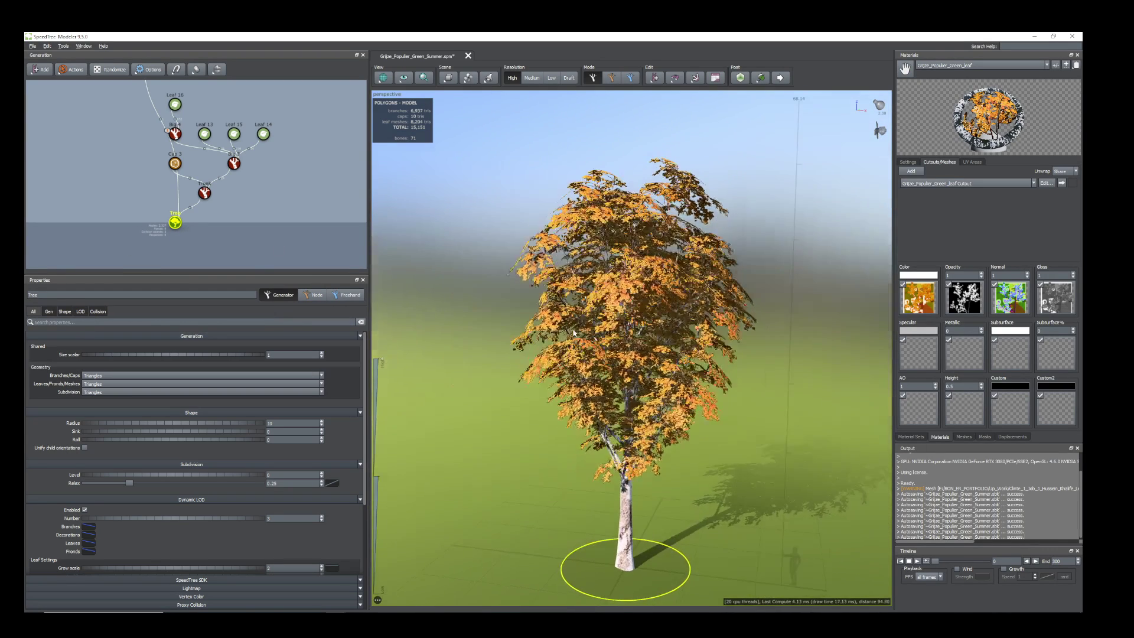
pyautogui.scroll(-2, 573, 332)
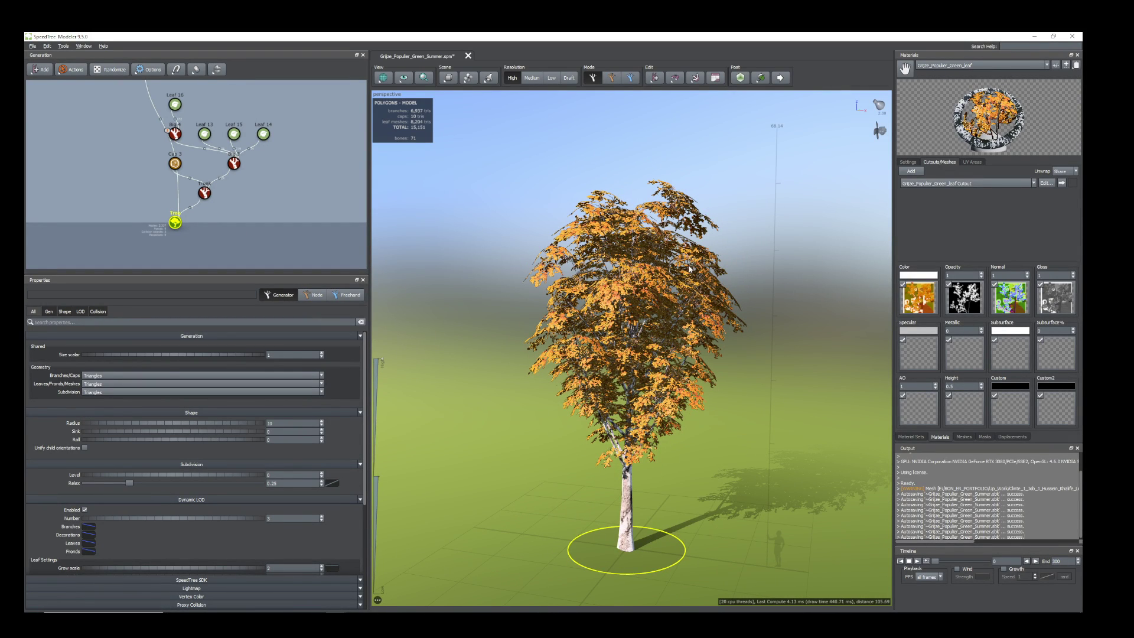
pyautogui.click(233, 163)
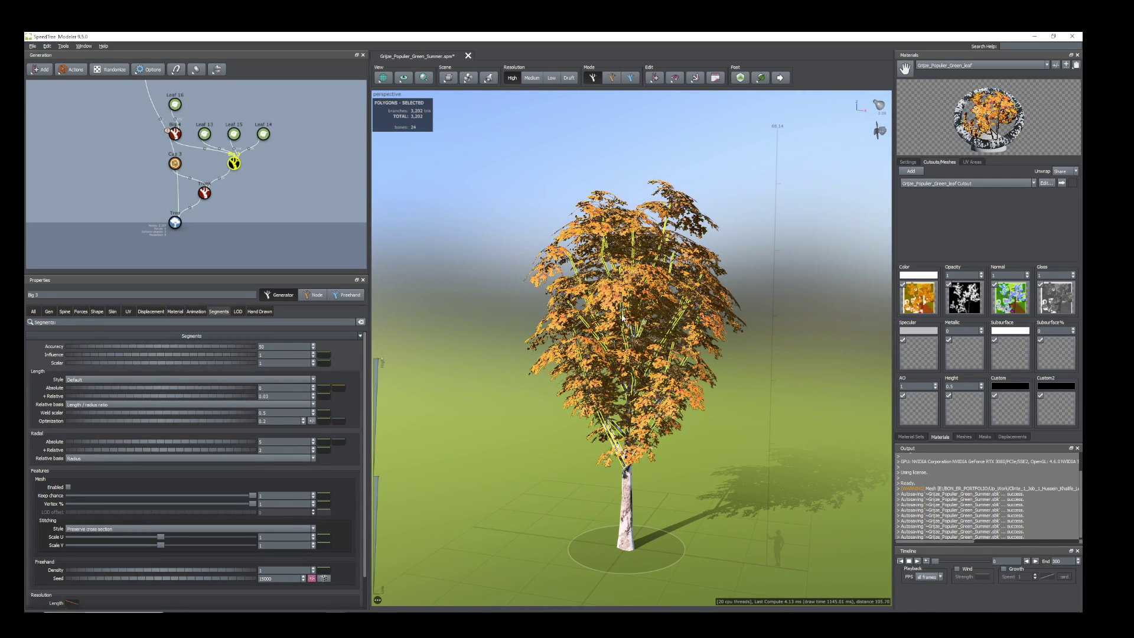
pyautogui.scroll(-2, 771, 377)
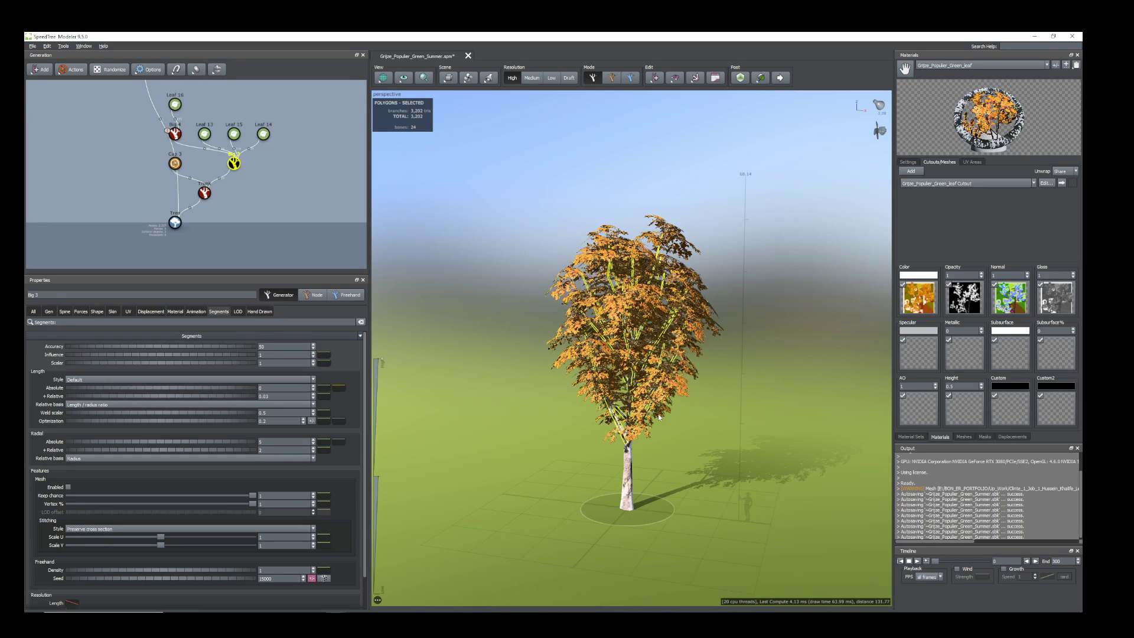
pyautogui.scroll(5, 771, 376)
pyautogui.moveTo(727, 469)
pyautogui.mouseDown(button='middle')
pyautogui.moveTo(720, 423)
pyautogui.moveTo(722, 457)
pyautogui.mouseUp(button='middle')
pyautogui.click(620, 488)
pyautogui.scroll(-2, 703, 468)
pyautogui.moveTo(722, 458); pyautogui.dragTo(714, 460)
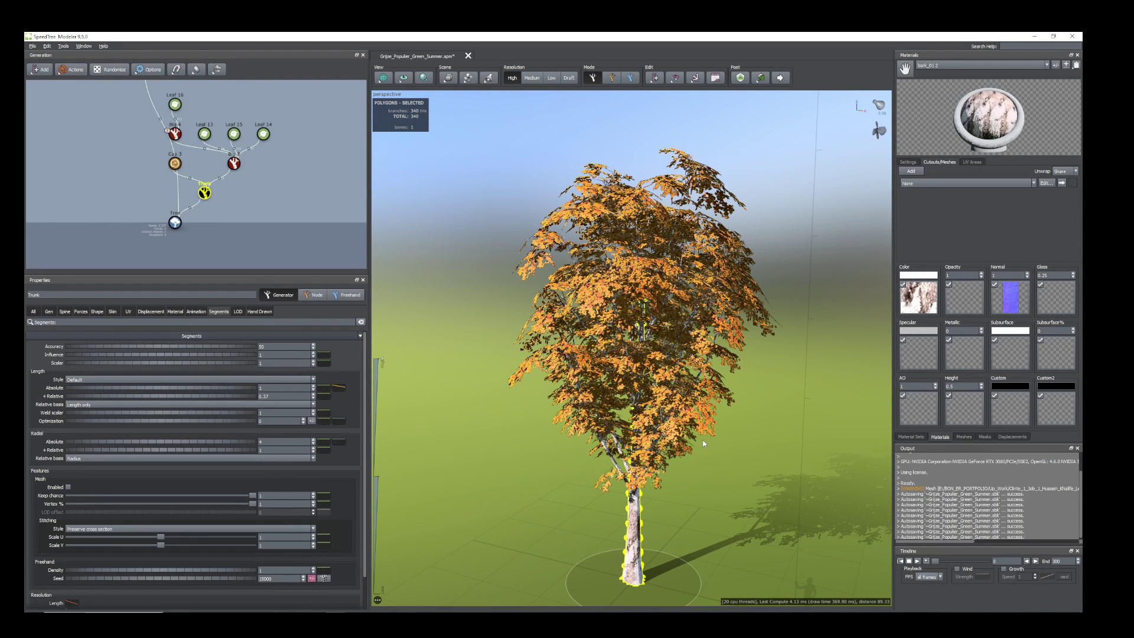
# Step: Replace the displayed autumn tree with the green poplar variant higher in the generator graph and select its upper row of active leaf generators
pyautogui.scroll(-3, 295, 227)
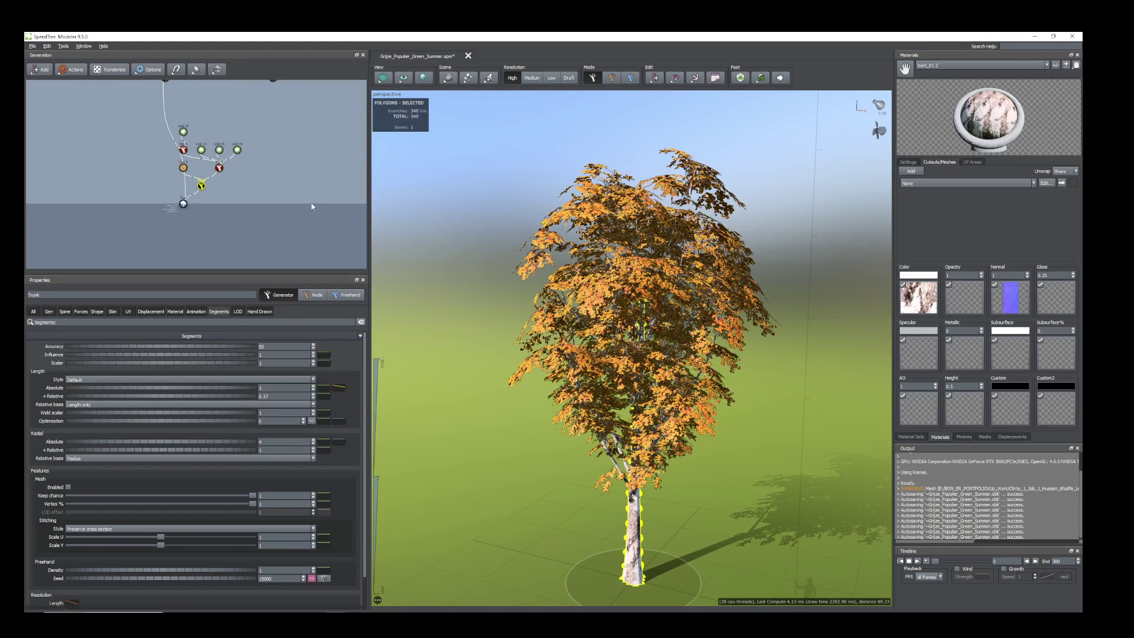
pyautogui.moveTo(277, 235); pyautogui.dragTo(294, 217)
pyautogui.moveTo(236, 190); pyautogui.dragTo(243, 296, button='middle')
pyautogui.moveTo(85, 164); pyautogui.dragTo(227, 227)
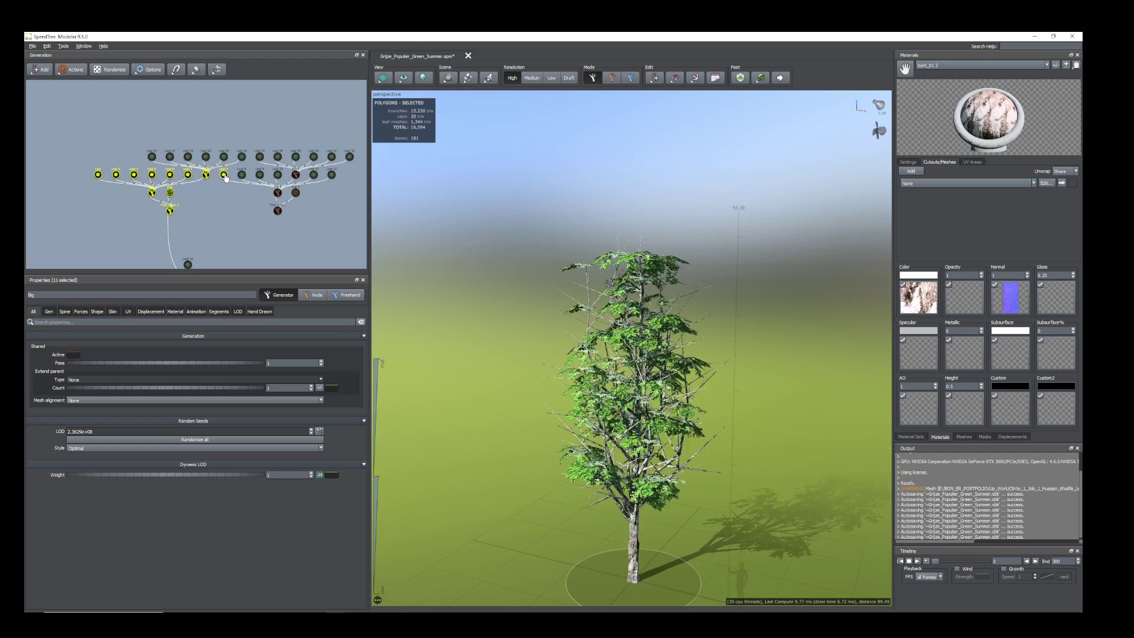
pyautogui.click(225, 176)
pyautogui.moveTo(142, 144); pyautogui.dragTo(251, 166)
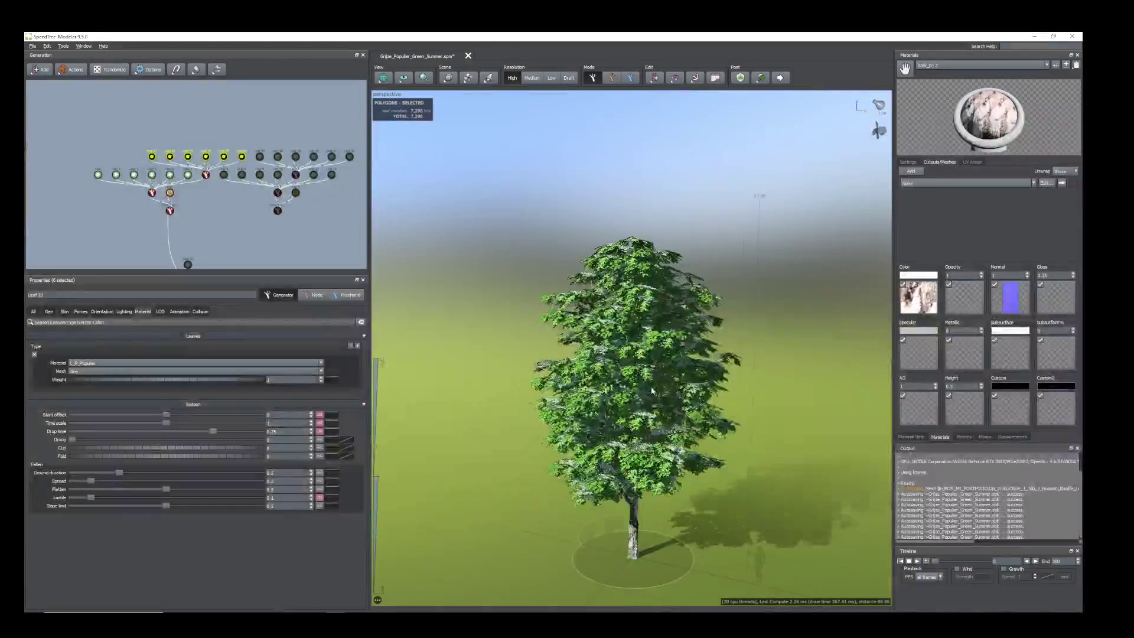
# Step: Examine the green poplar variant's crown shape and foliage density from close up and from a distance
pyautogui.scroll(3, 652, 390)
pyautogui.moveTo(653, 390); pyautogui.dragTo(635, 275, button='middle')
pyautogui.scroll(5, 606, 409)
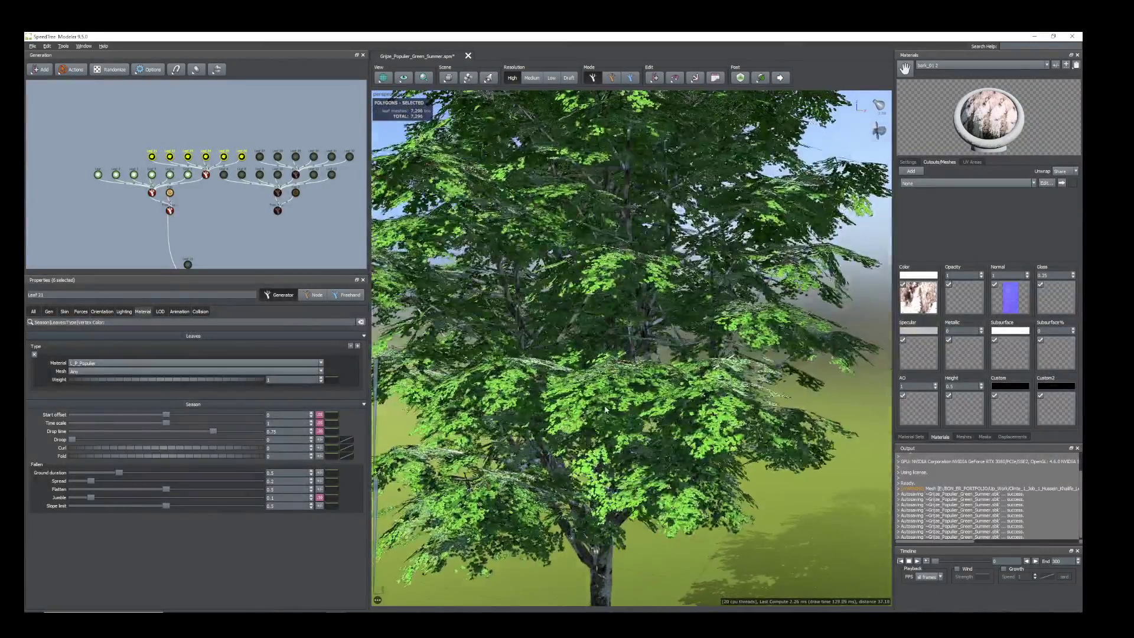
pyautogui.scroll(-5, 605, 409)
pyautogui.scroll(-2, 631, 358)
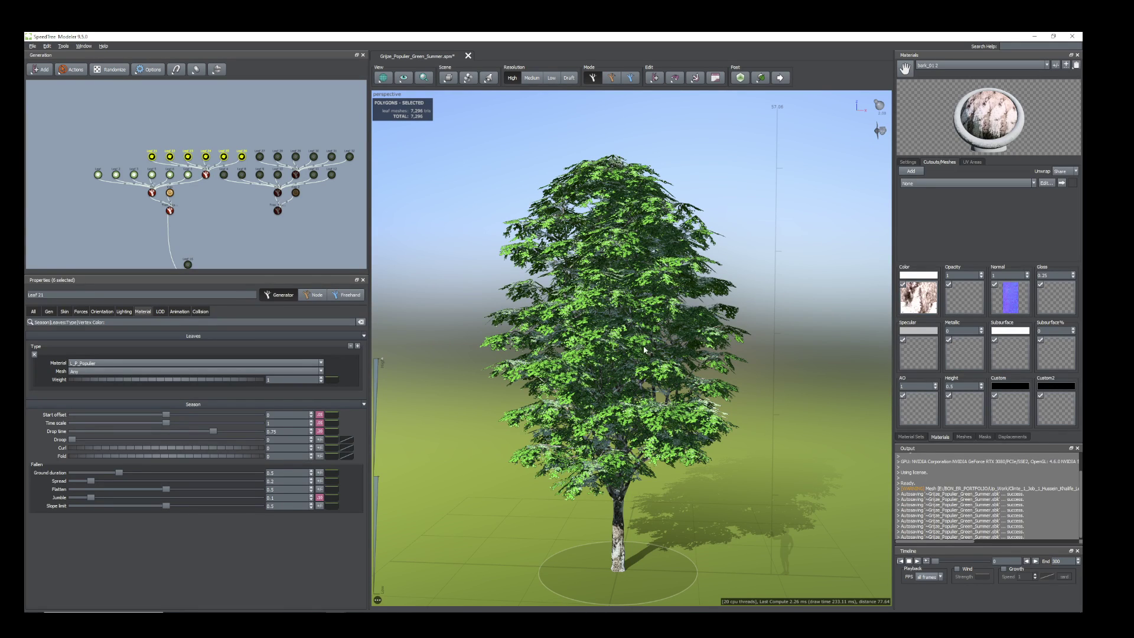
pyautogui.moveTo(656, 356); pyautogui.dragTo(666, 350, button='middle')
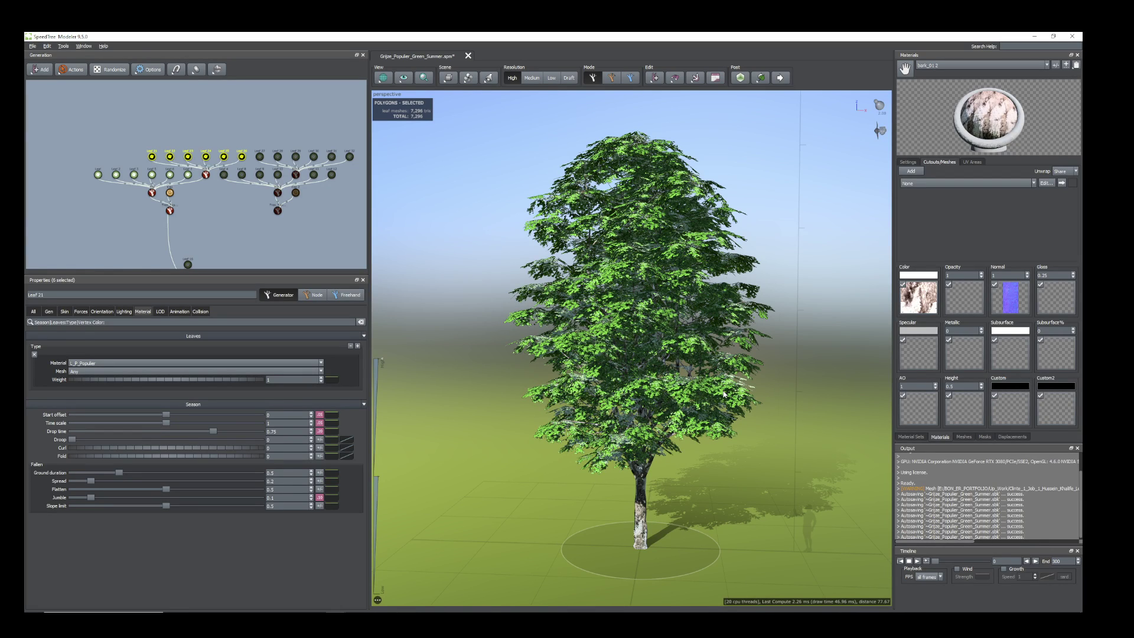
pyautogui.scroll(-1, 723, 391)
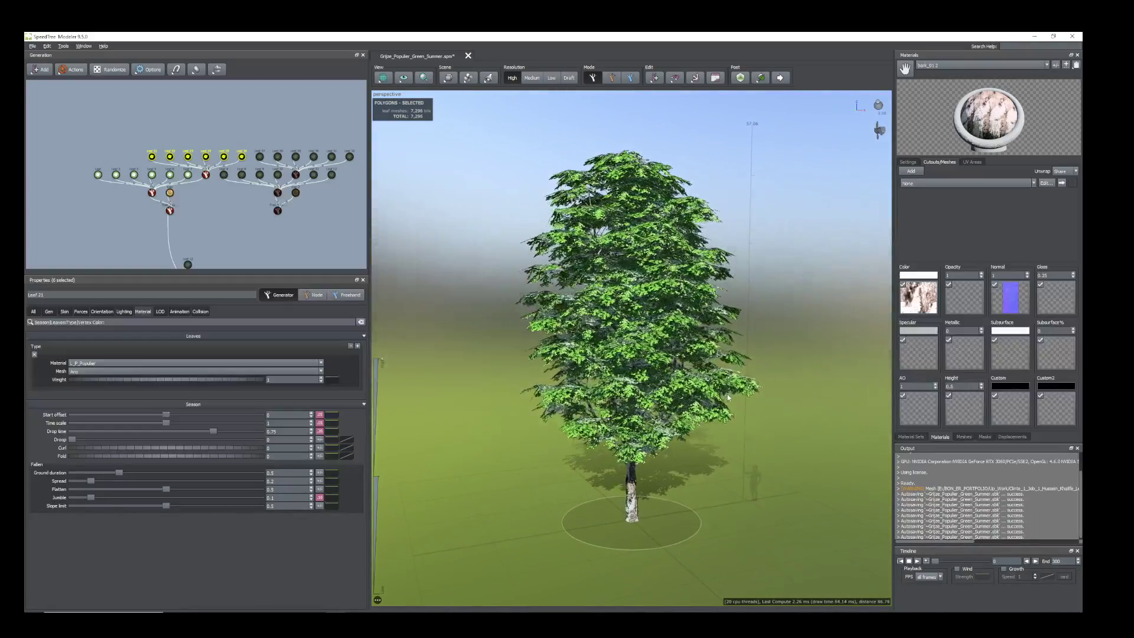